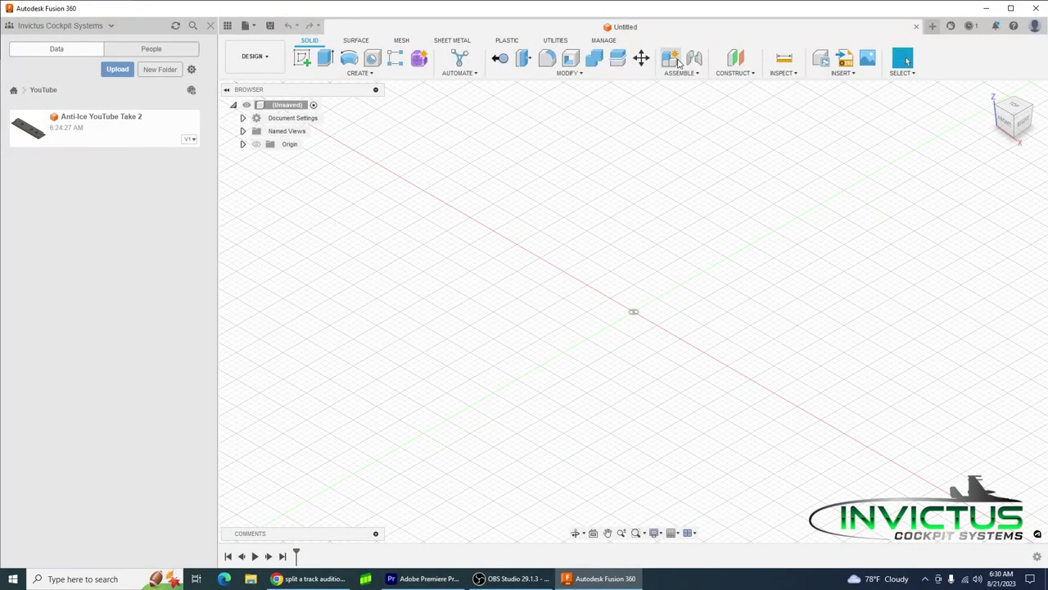
# - Create a new component named 'Back Plate' and start a sketch on its top plane
pyautogui.click(673, 59)
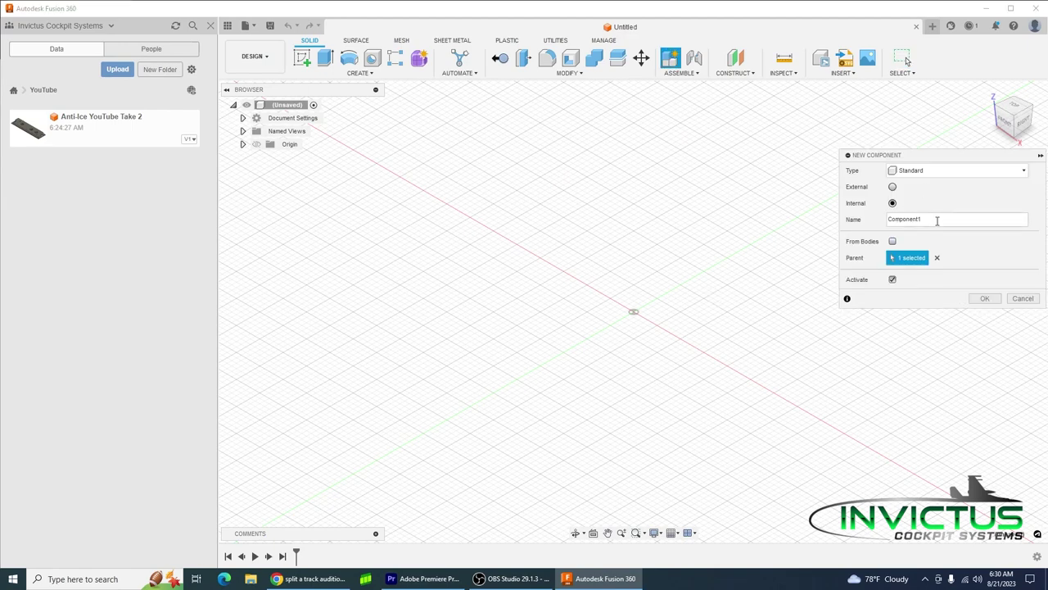
pyautogui.moveTo(931, 219); pyautogui.dragTo(879, 231)
pyautogui.write('Back Plate')
pyautogui.click(982, 298)
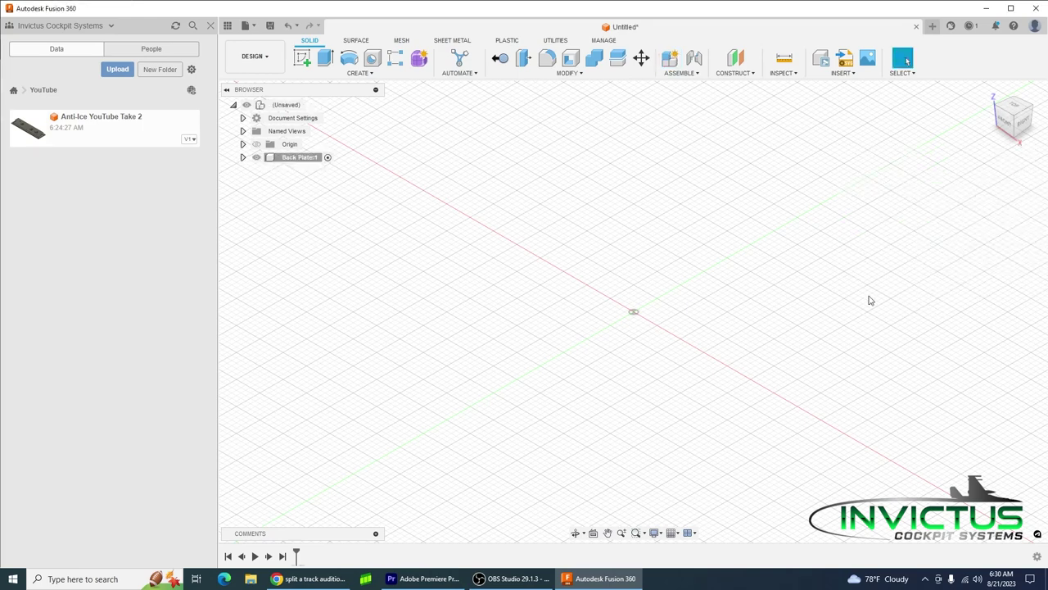
pyautogui.click(302, 57)
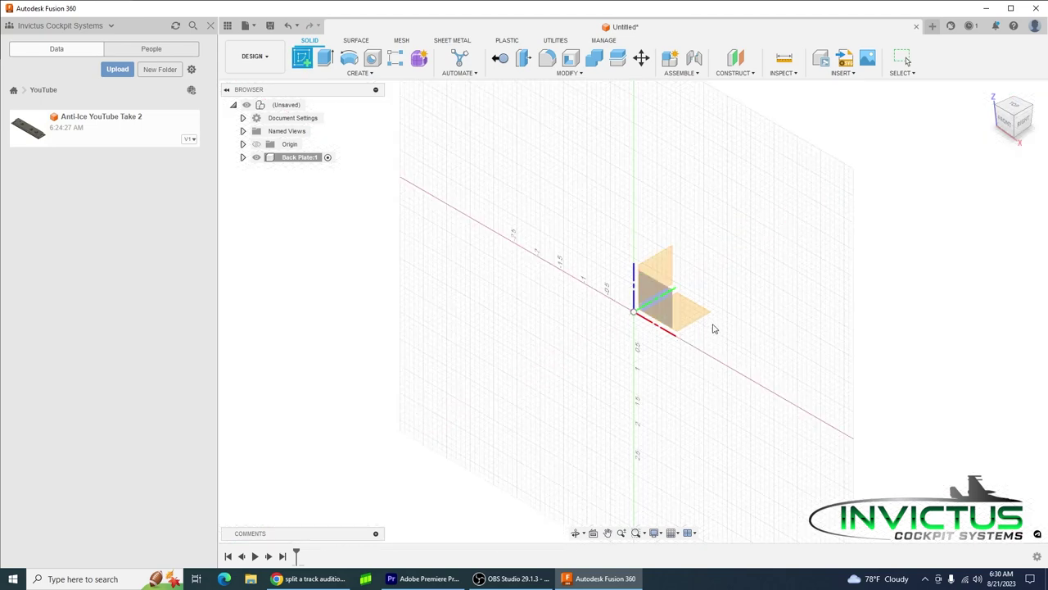
pyautogui.click(688, 307)
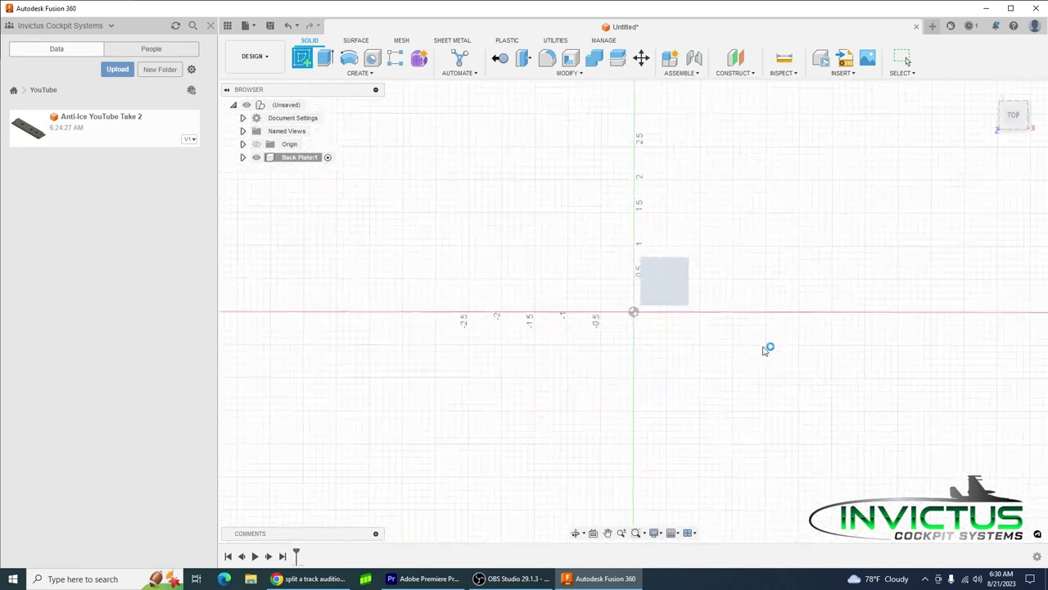
# - Draw a center rectangle at the origin, 5.75 in wide and 1.50 in tall
pyautogui.click(373, 74)
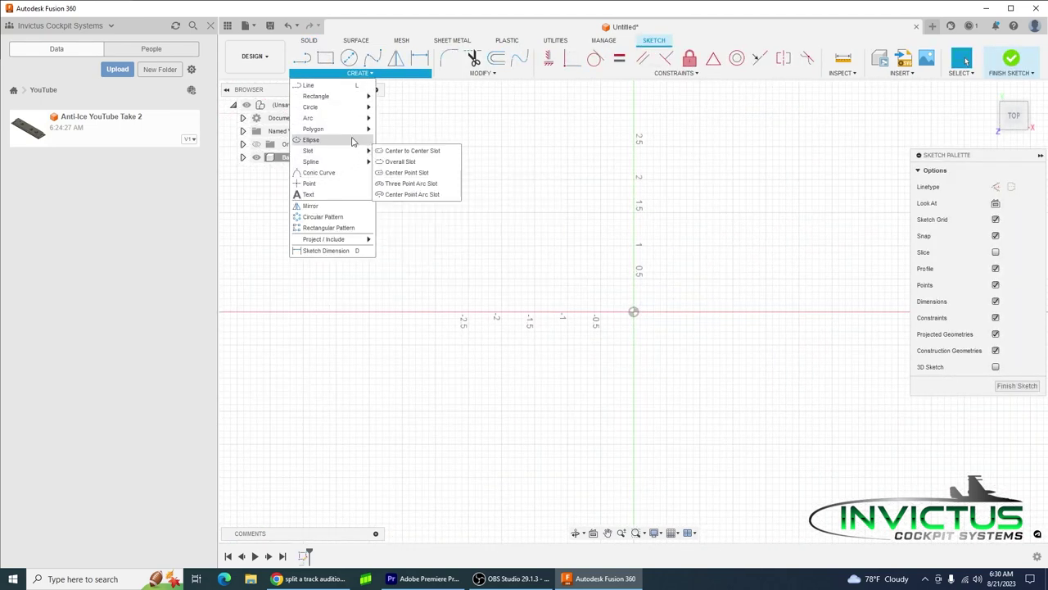
pyautogui.moveTo(332, 96)
pyautogui.click(398, 118)
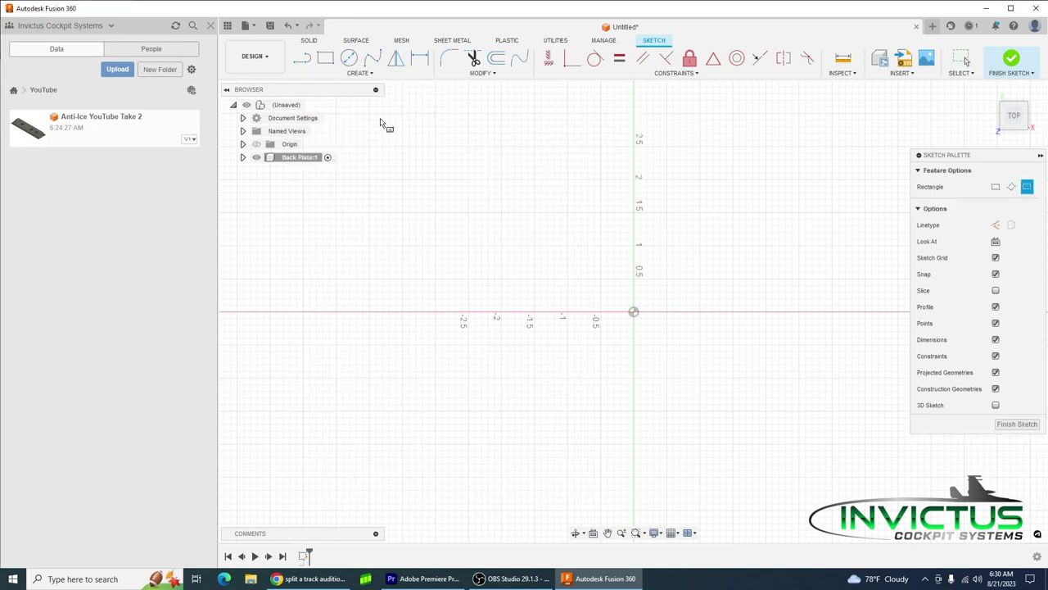
pyautogui.click(634, 313)
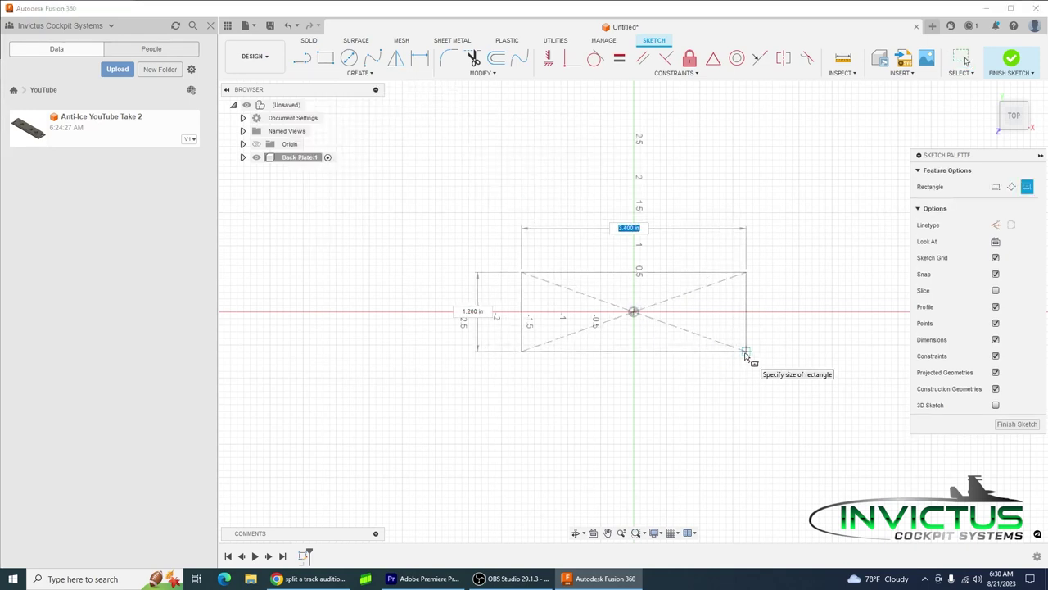
pyautogui.press('Tab')
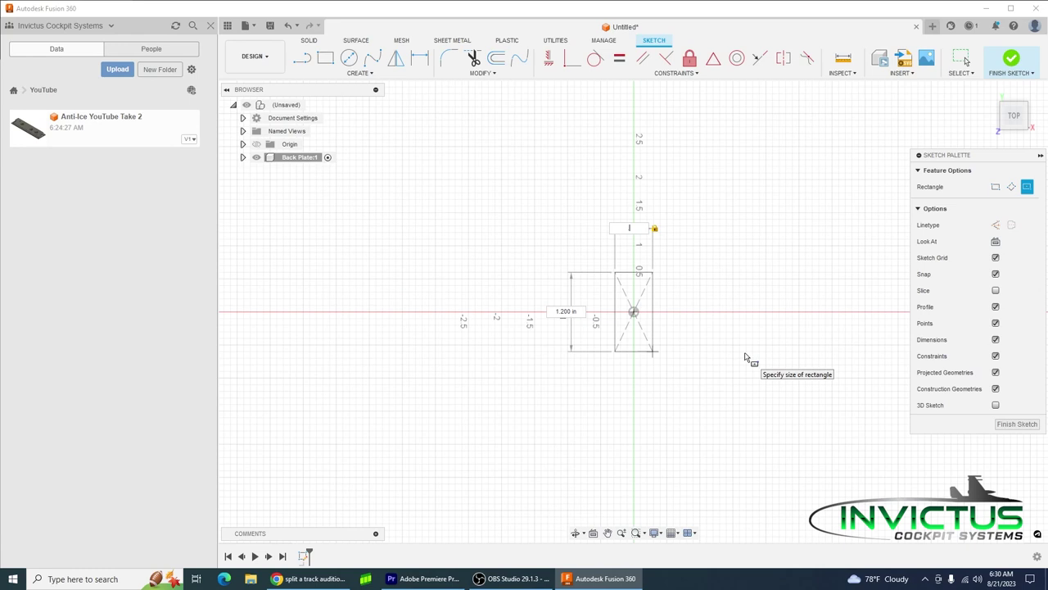
pyautogui.write('5.75')
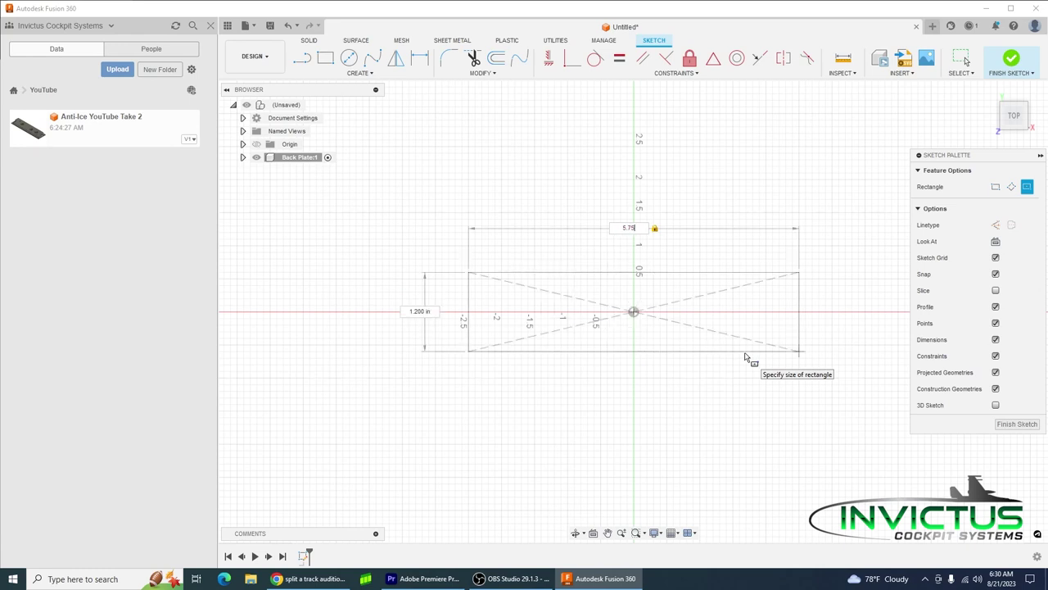
pyautogui.press('Tab')
pyautogui.write('1')
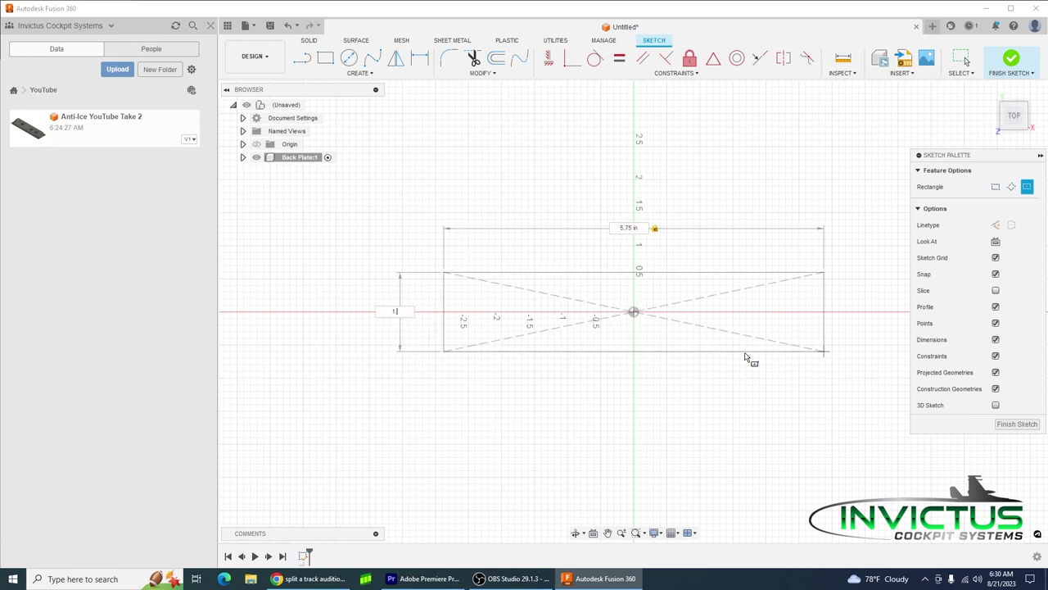
pyautogui.write('.5')
pyautogui.press('Return')
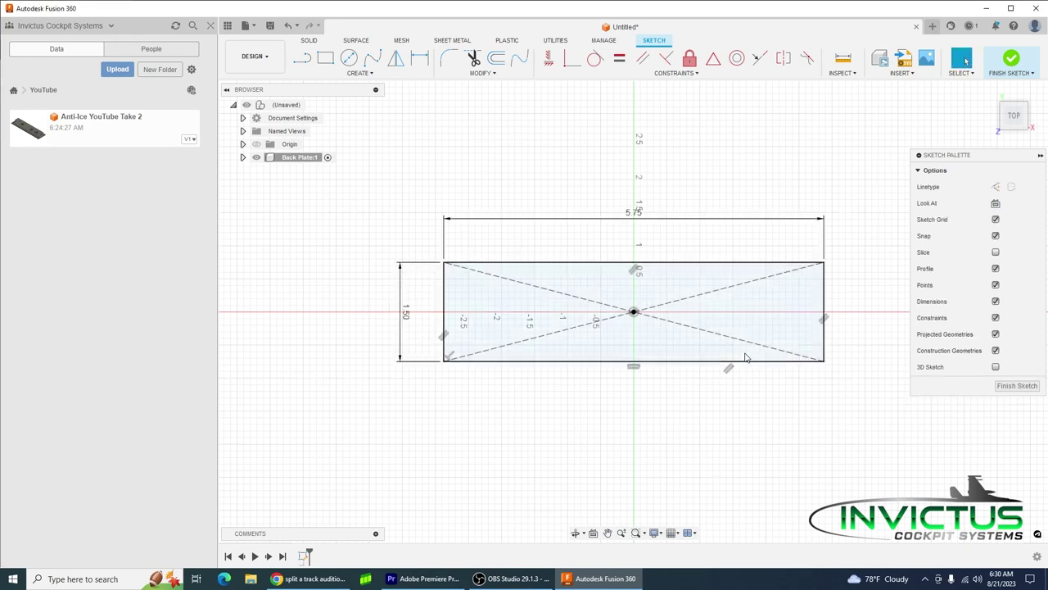
# - Draw a 0.257 in diameter circle near the rectangle's left end
pyautogui.click(351, 57)
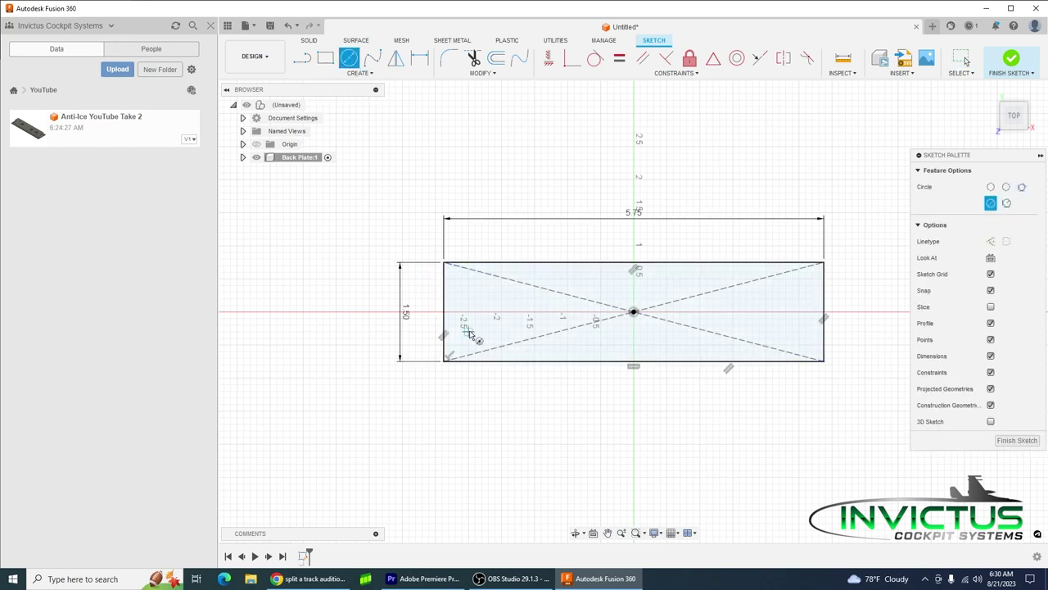
pyautogui.click(462, 293)
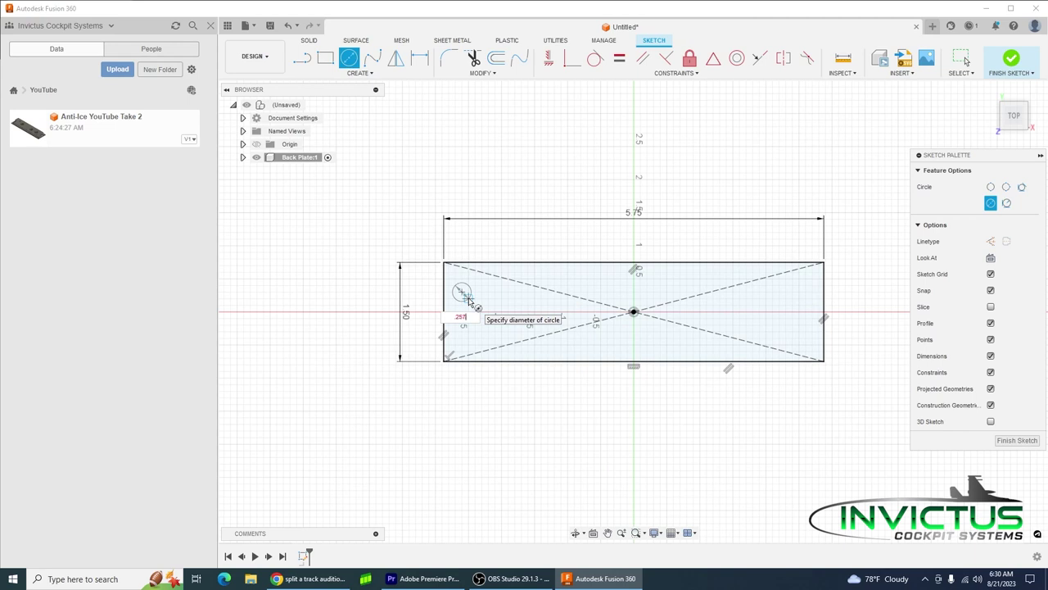
pyautogui.write('.25')
pyautogui.press('Return')
pyautogui.press('Escape')
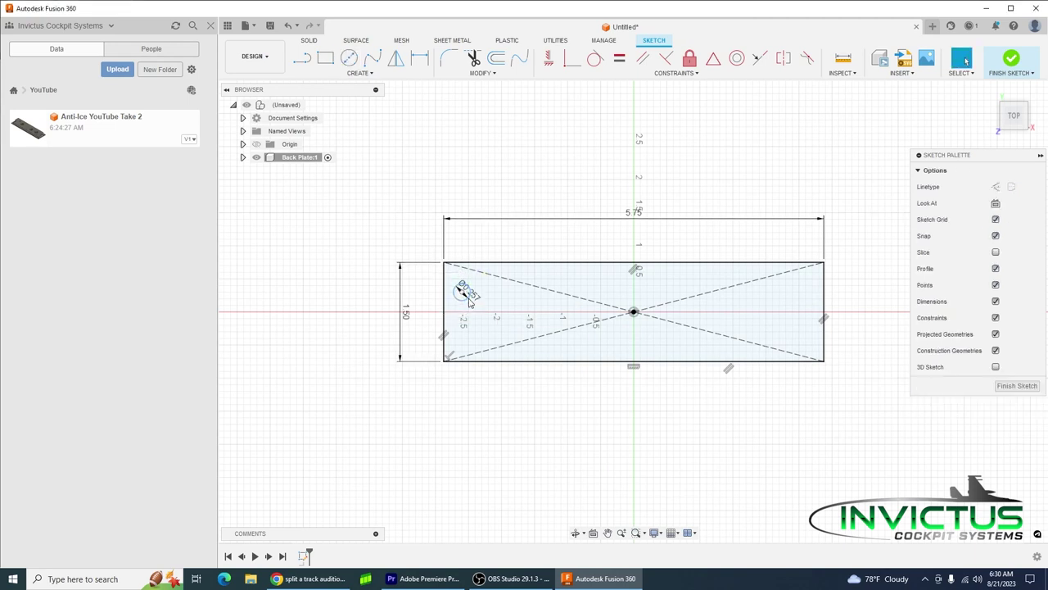
# - Dimension the circle 0.192 in from the left edge and 0.562 in from the bottom edge
pyautogui.click(426, 67)
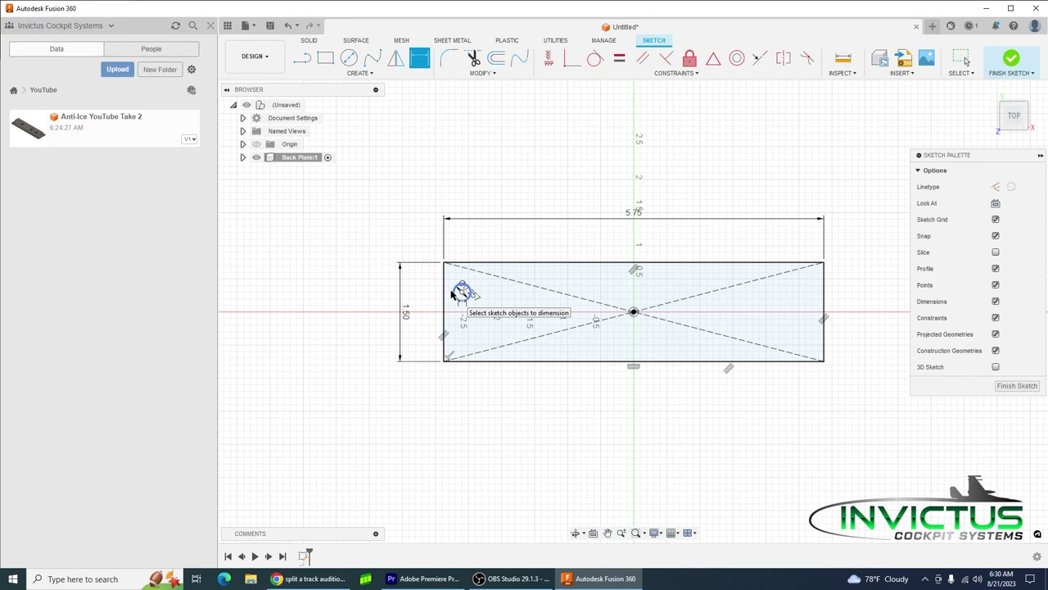
pyautogui.click(453, 293)
pyautogui.click(444, 291)
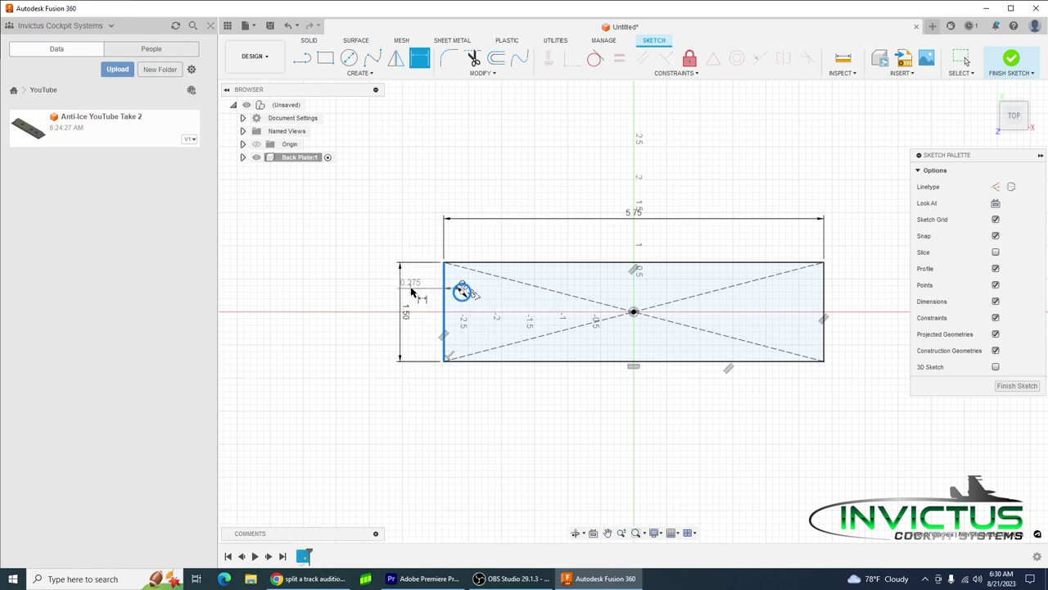
pyautogui.click(412, 292)
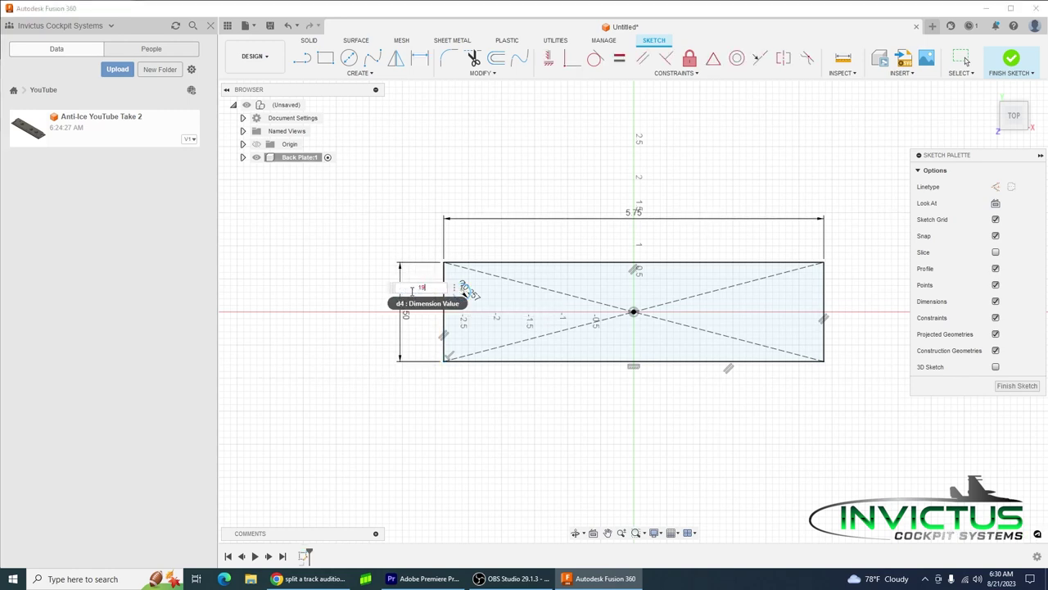
pyautogui.press('Return')
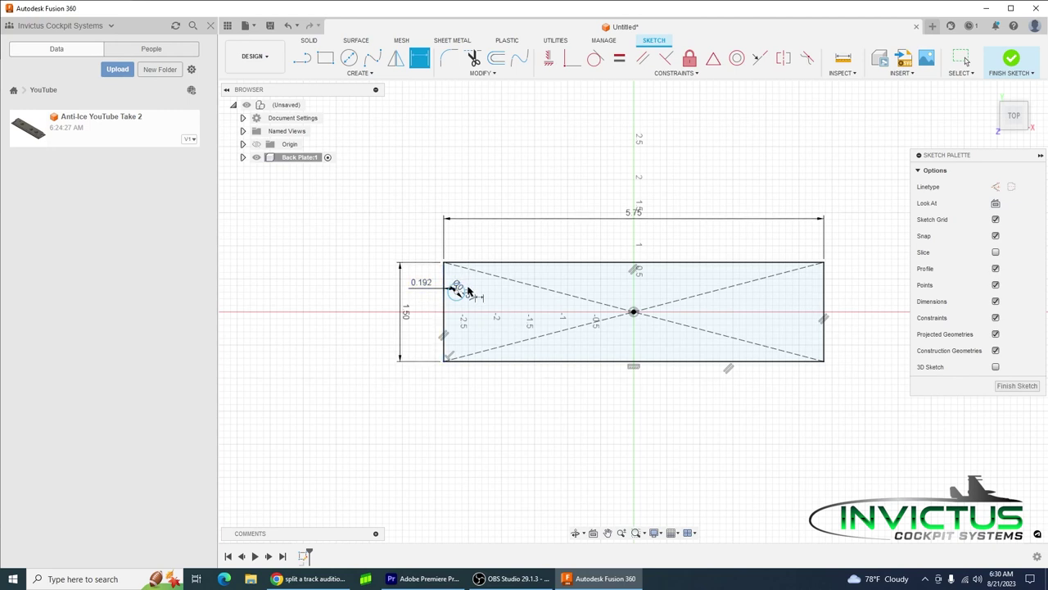
pyautogui.click(462, 291)
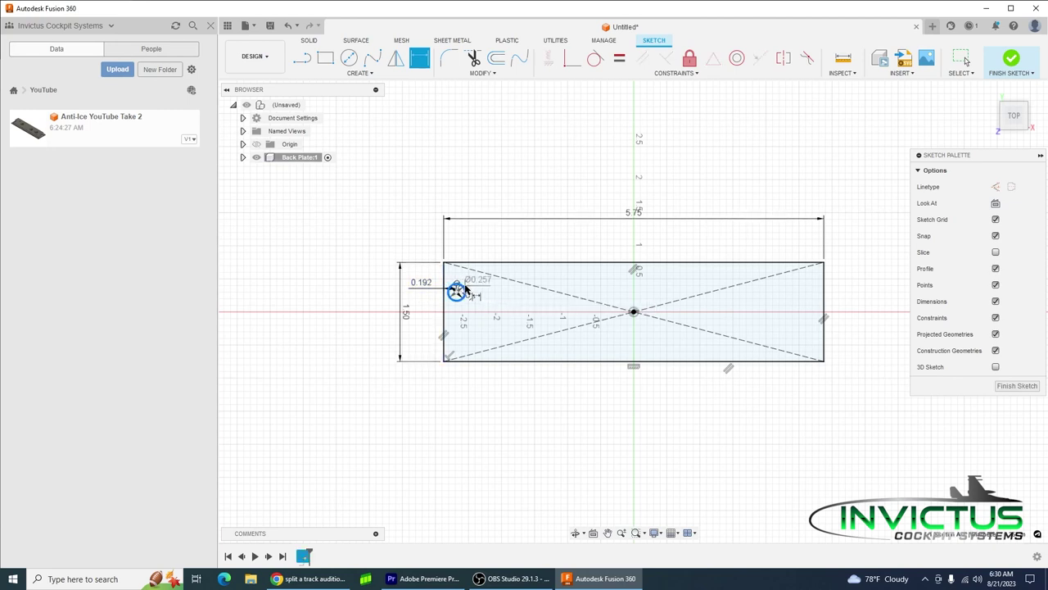
pyautogui.click(468, 361)
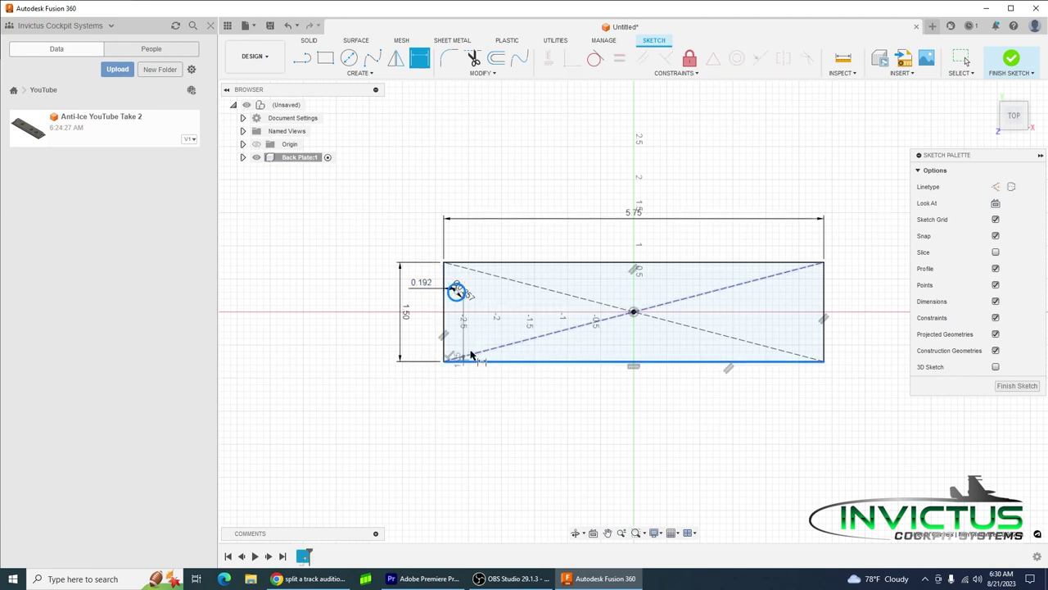
pyautogui.click(469, 338)
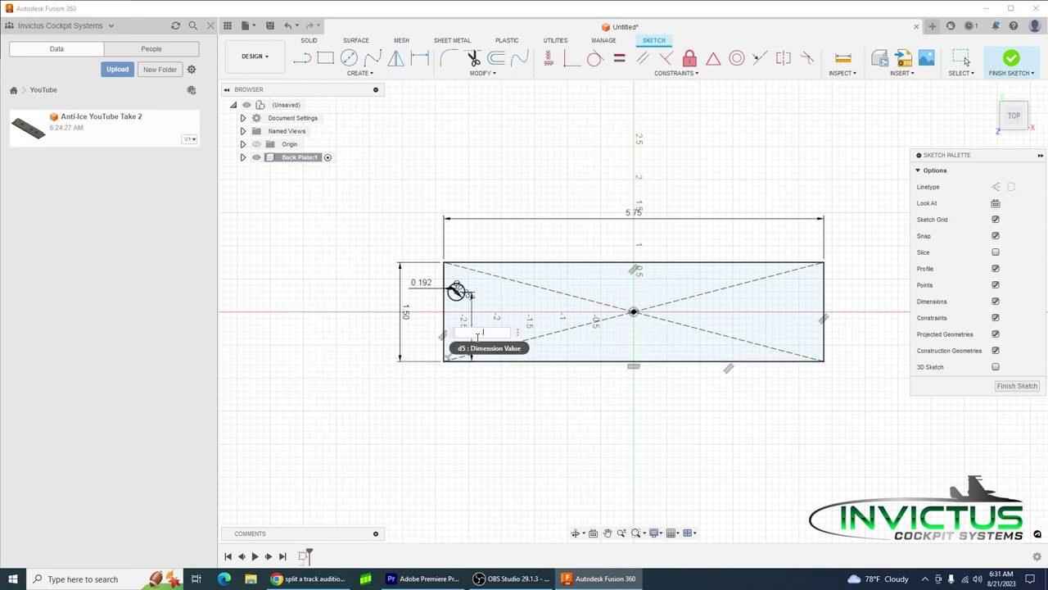
pyautogui.write('.562')
pyautogui.press('Return')
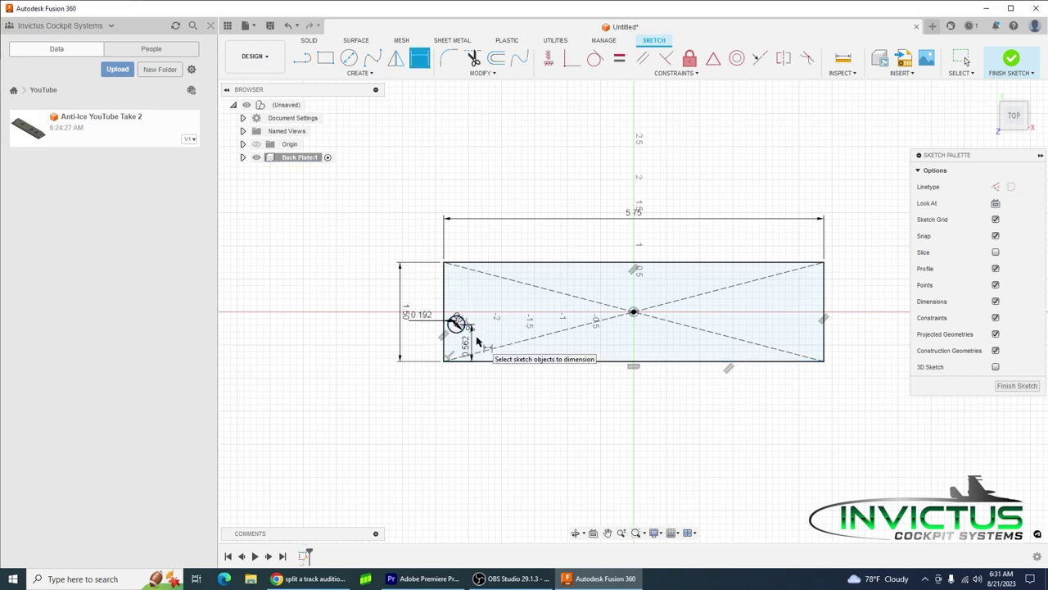
# - Draw a second small circle to the right of the first one
pyautogui.click(349, 58)
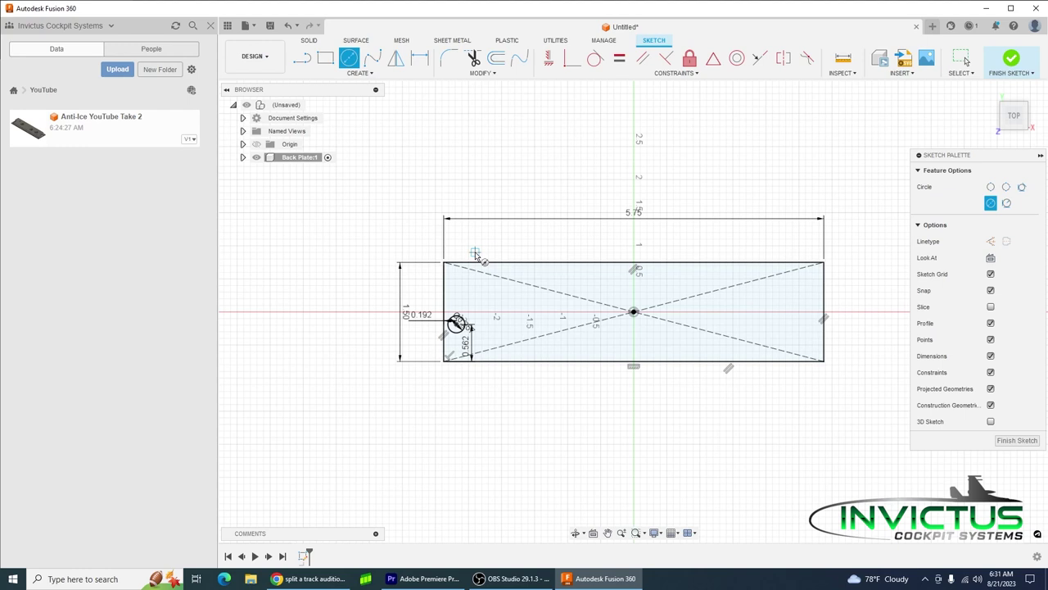
pyautogui.click(488, 293)
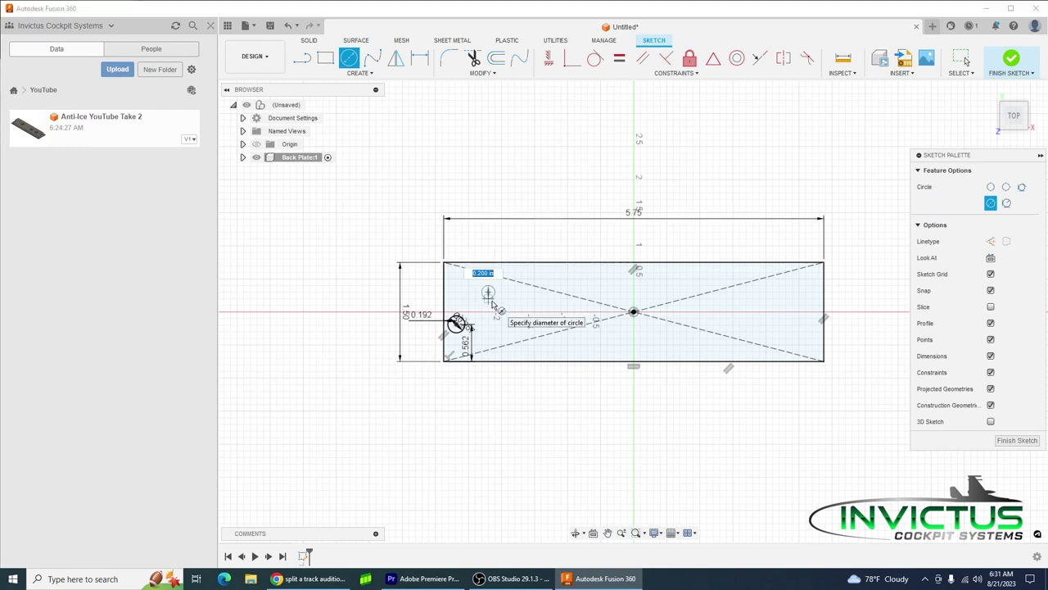
pyautogui.write('.257')
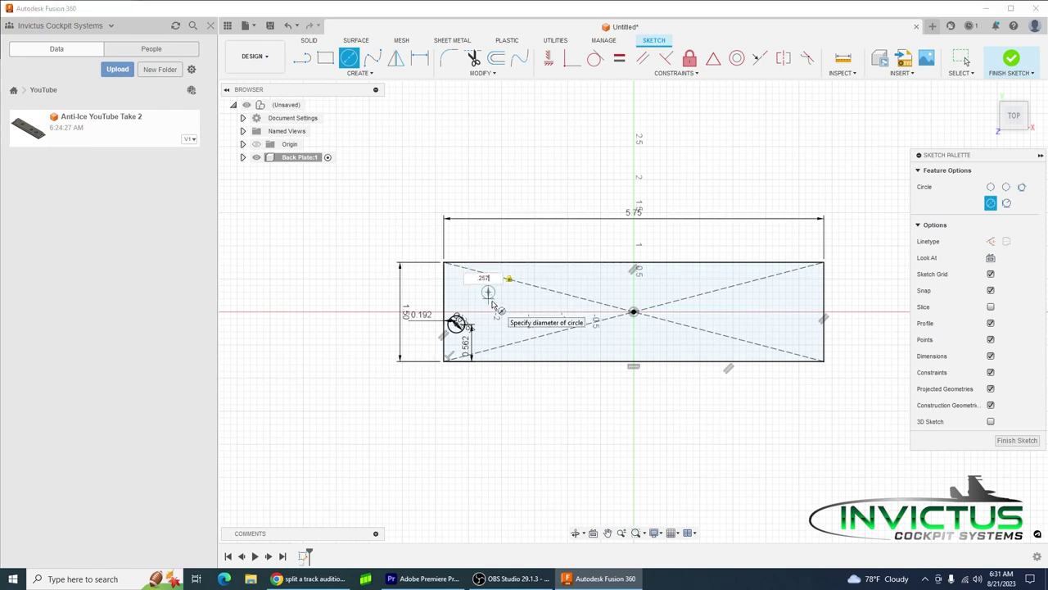
pyautogui.press('Return')
pyautogui.press('Escape')
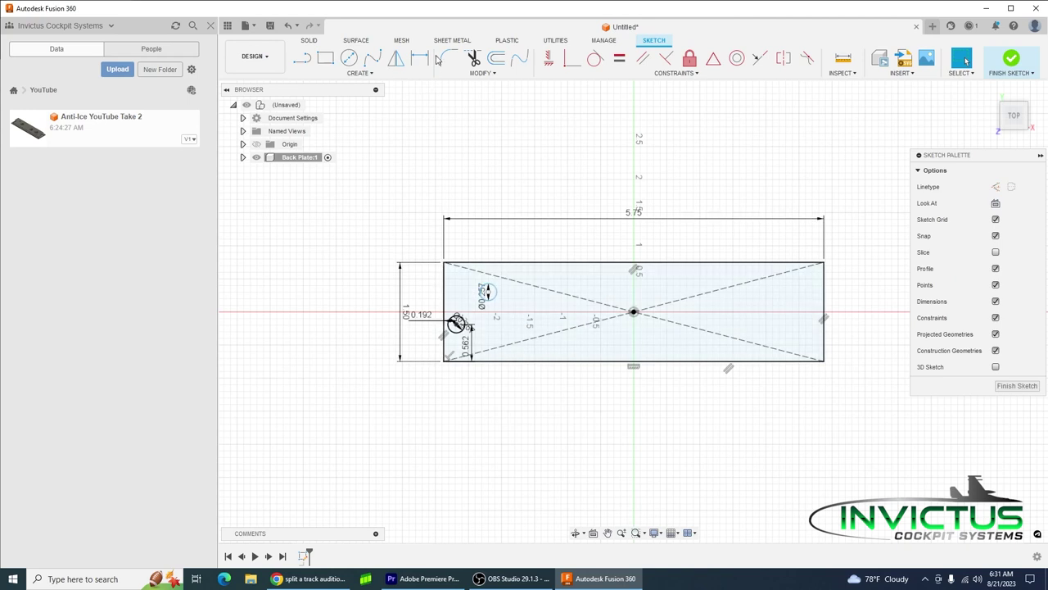
# - Dimension the second circle 0.85 in from the rectangle's left edge
pyautogui.press('d')
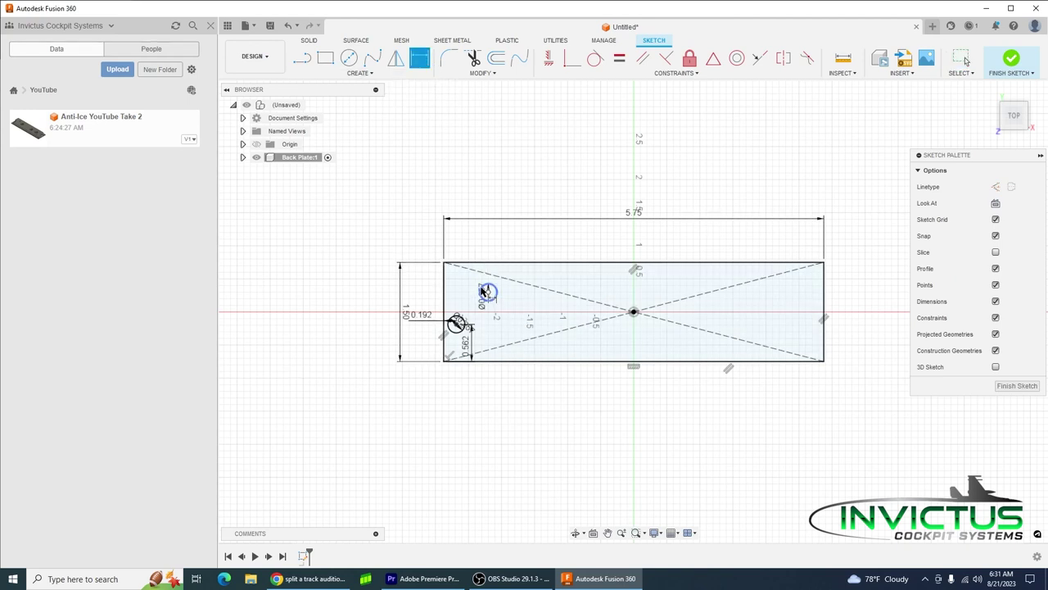
pyautogui.click(480, 294)
pyautogui.click(444, 293)
pyautogui.click(425, 292)
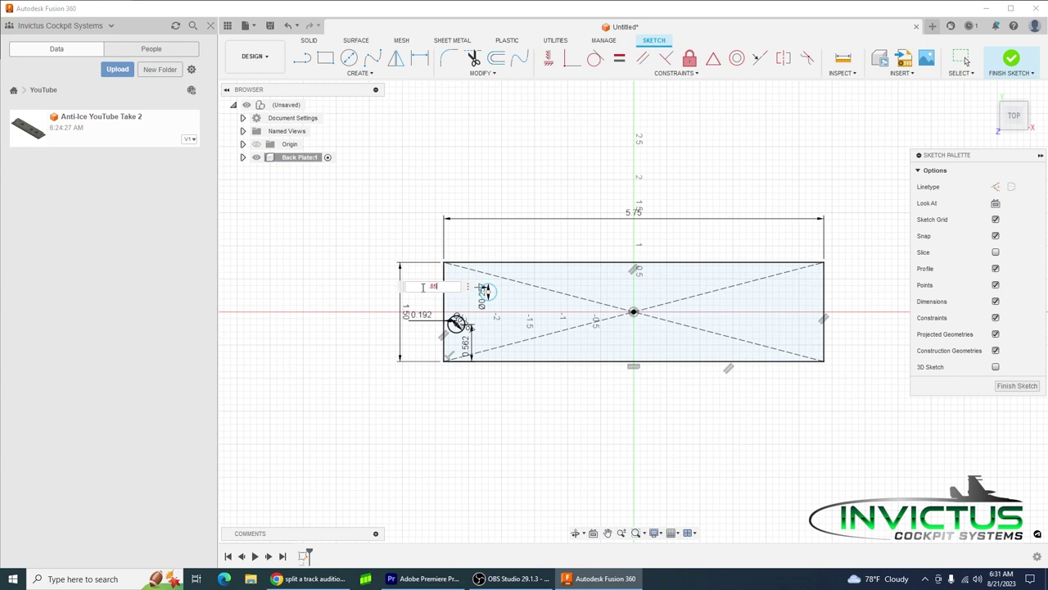
pyautogui.write('.85')
pyautogui.press('Return')
# - Set the second circle's centre 1.00 in above the bottom edge, discarding an over-constraining diameter dimension
pyautogui.click(500, 293)
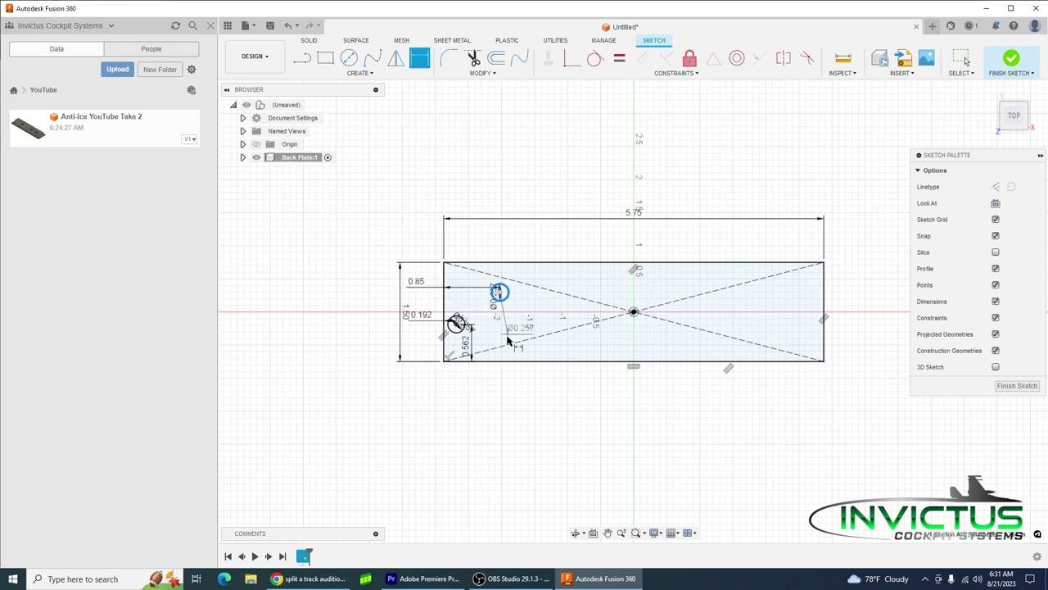
pyautogui.click(508, 367)
pyautogui.click(629, 327)
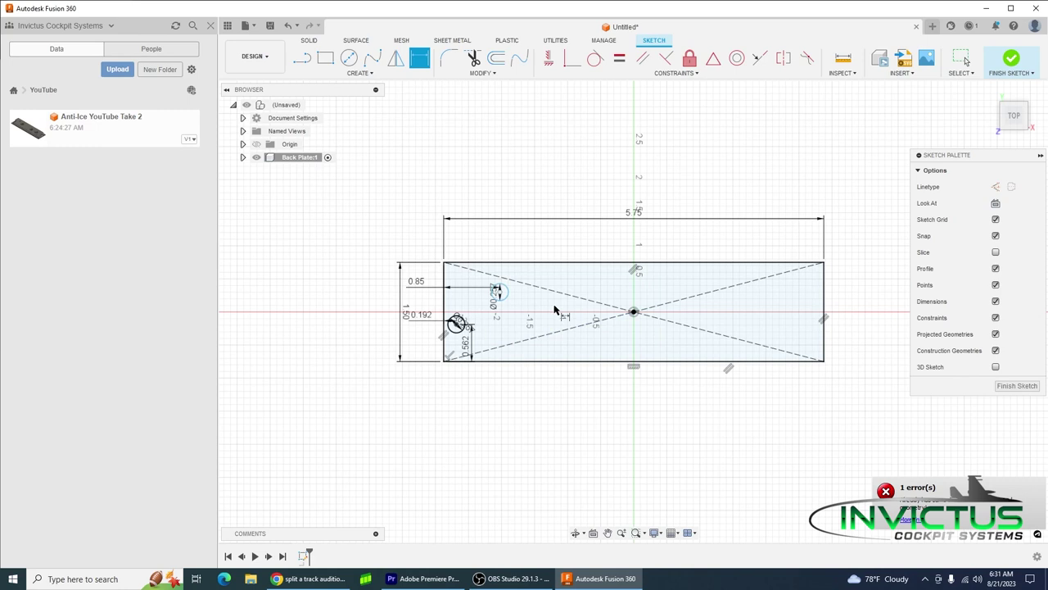
pyautogui.click(503, 360)
pyautogui.click(525, 327)
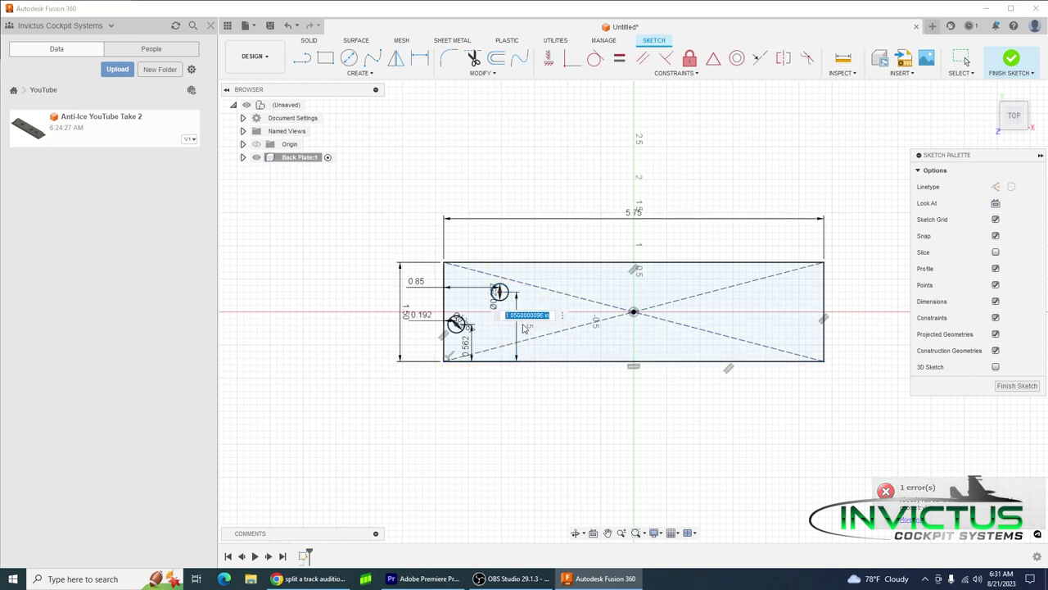
pyautogui.write('1')
pyautogui.press('Return')
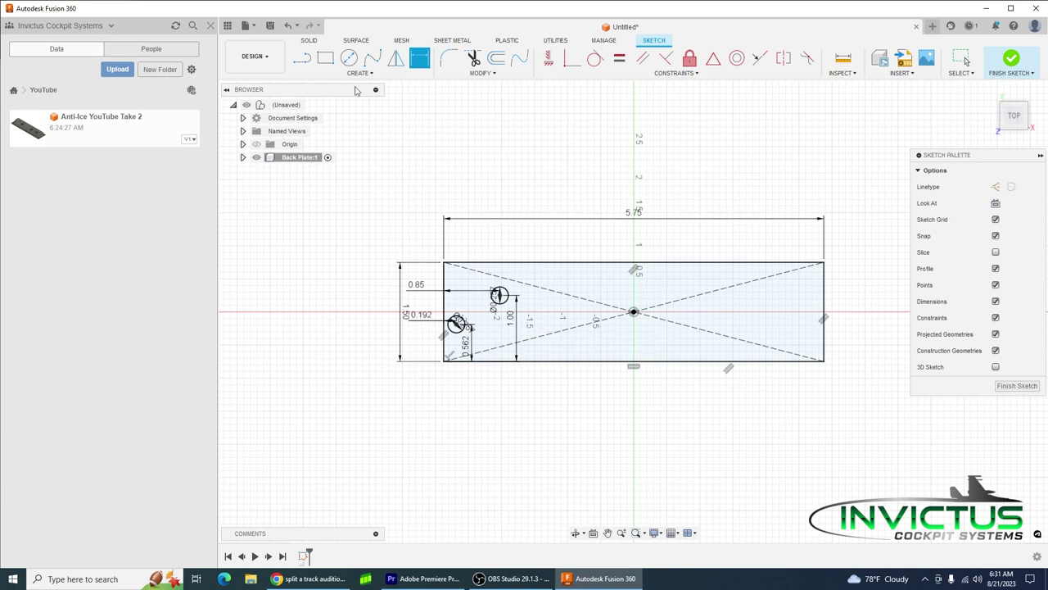
# - Draw a third circle of 0.48 in diameter on the plate
pyautogui.click(349, 58)
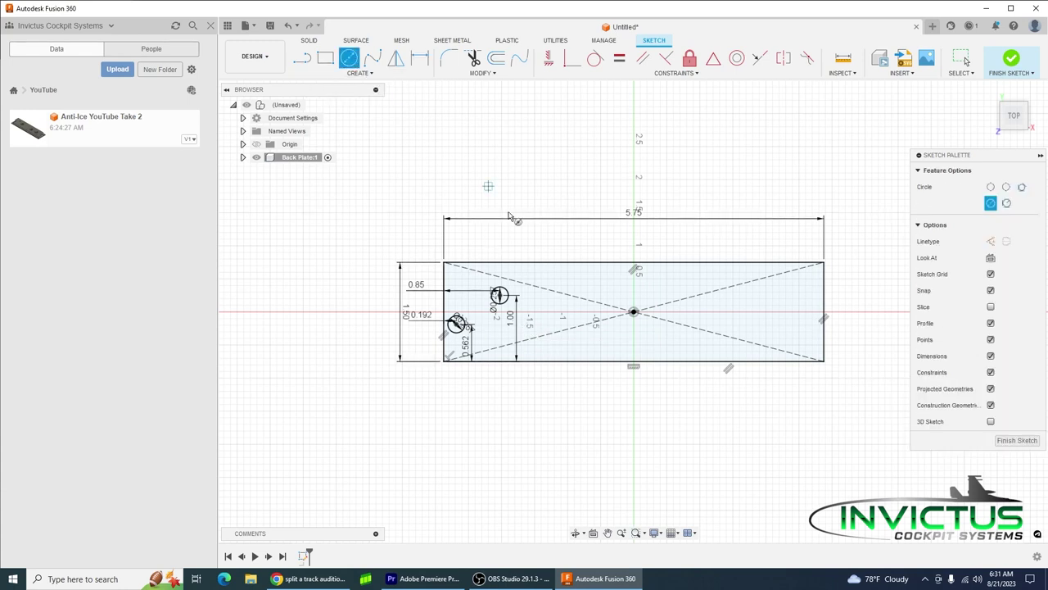
pyautogui.click(536, 317)
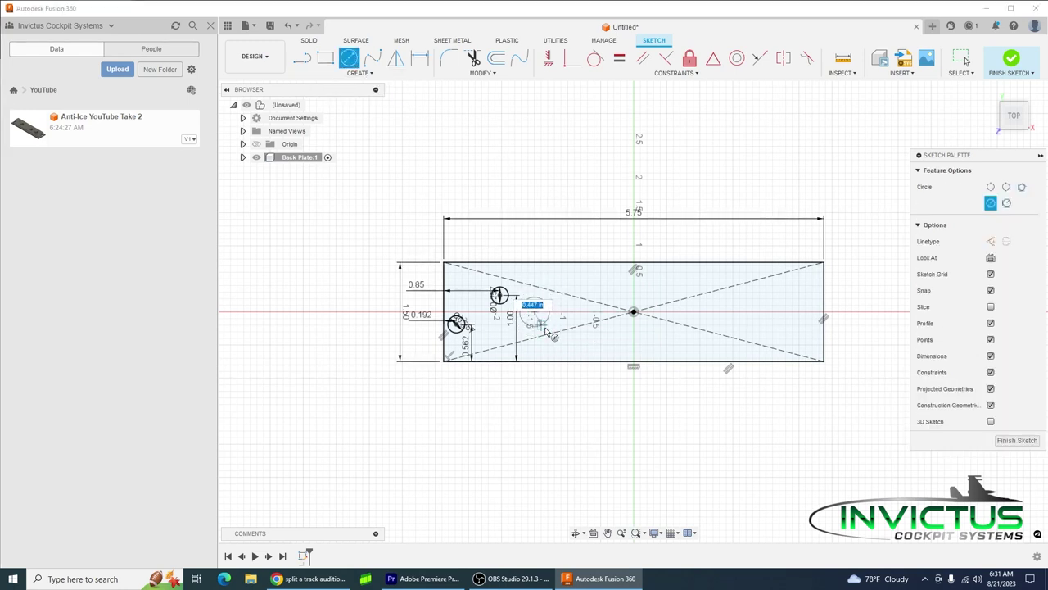
pyautogui.write('.48')
pyautogui.press('Return')
pyautogui.press('Escape')
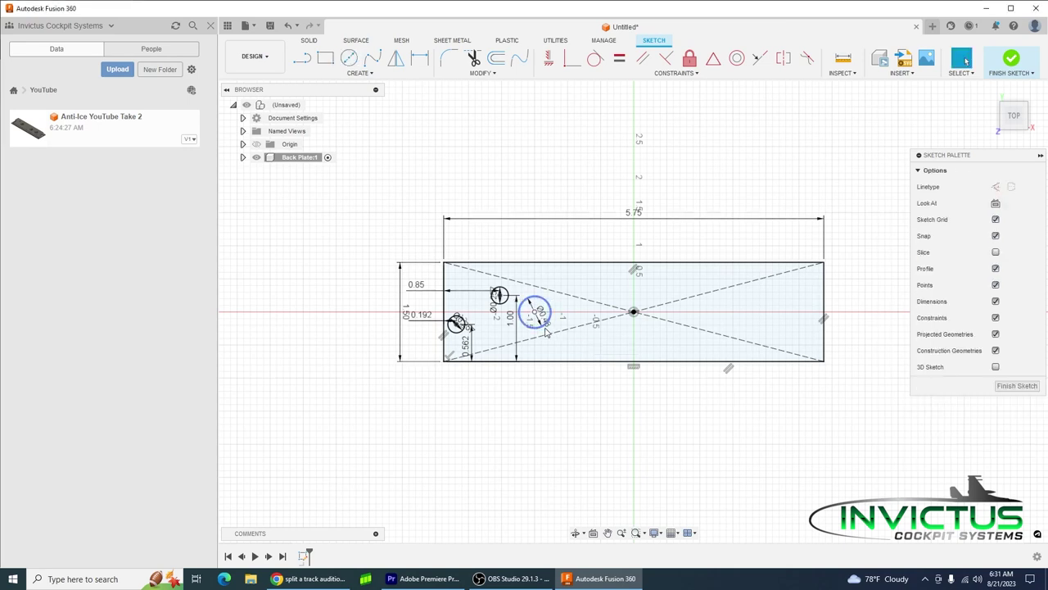
# - Dimension the Ø0.48 circle 0.75 in below the plate's top edge
pyautogui.click(419, 58)
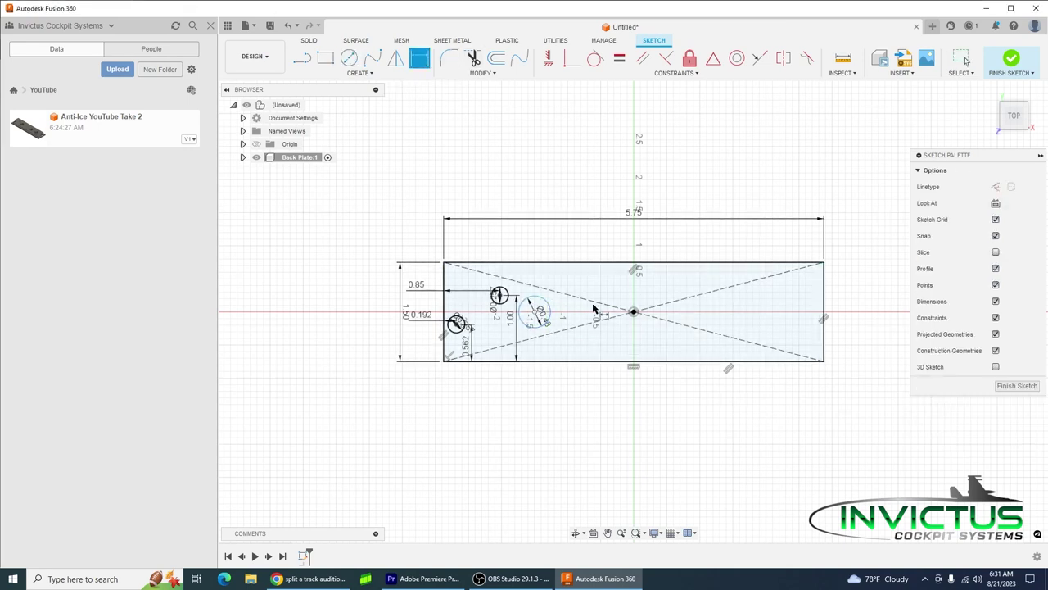
pyautogui.click(548, 311)
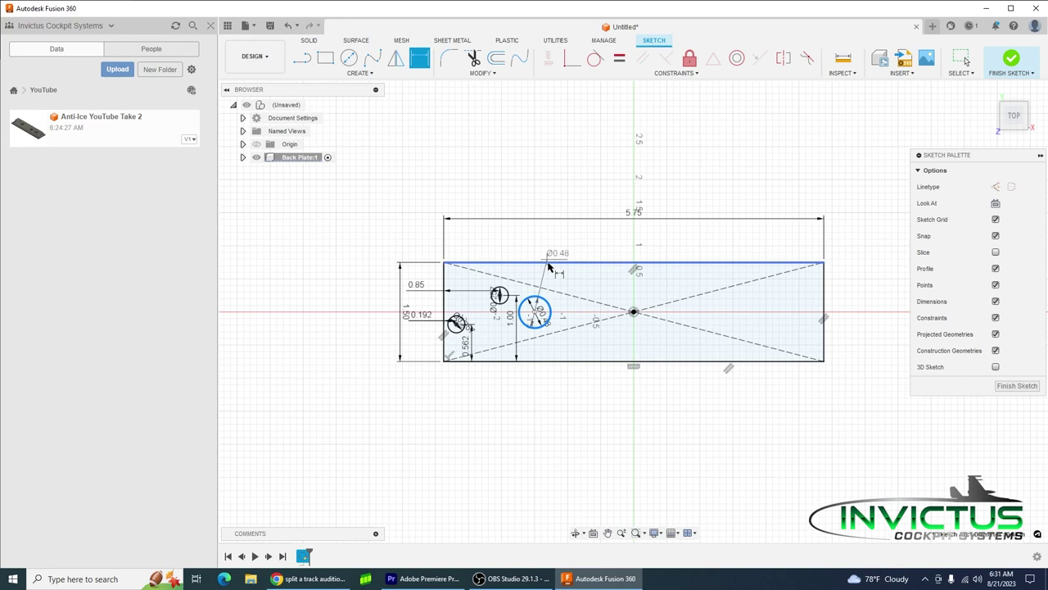
pyautogui.click(550, 269)
pyautogui.click(628, 329)
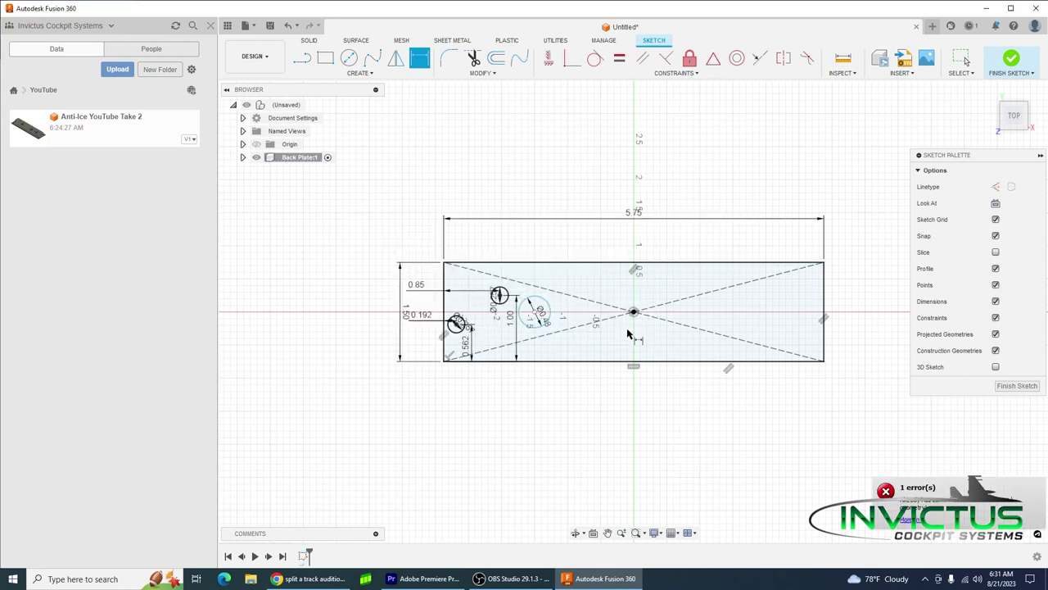
pyautogui.click(555, 315)
pyautogui.click(563, 264)
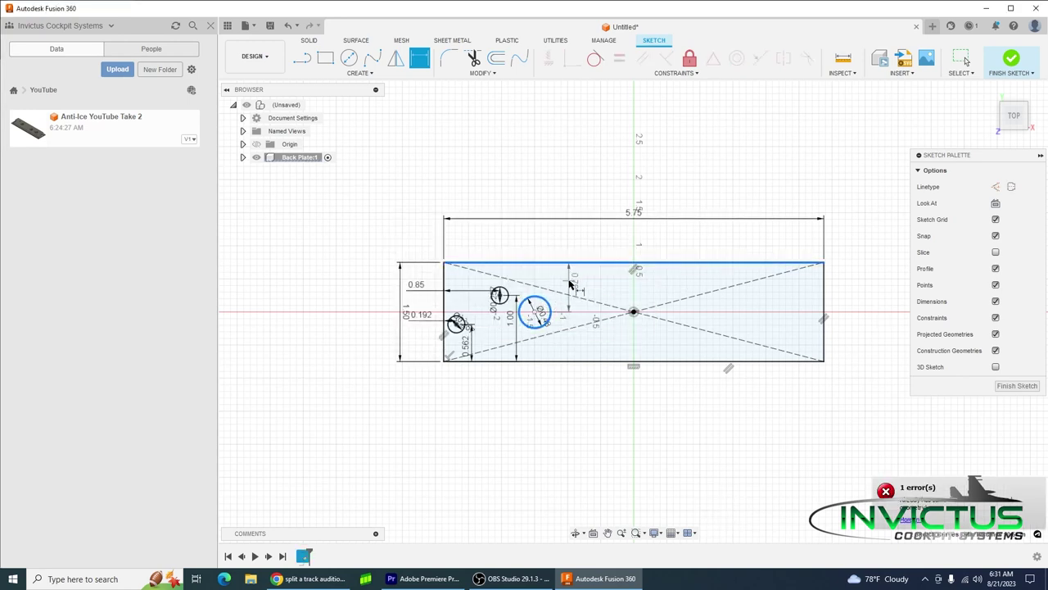
pyautogui.click(570, 285)
pyautogui.press('Return')
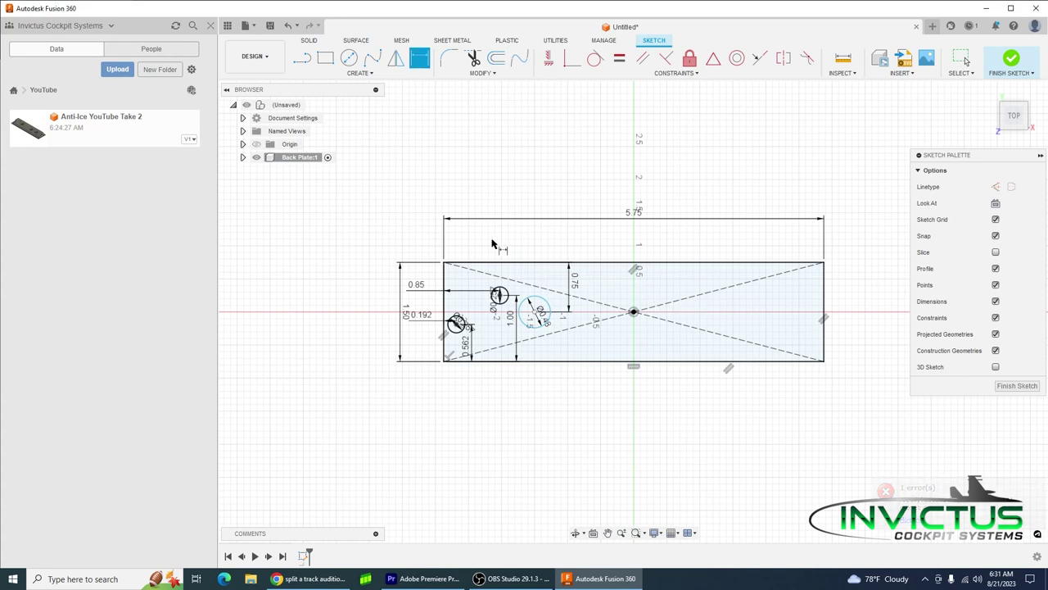
# - Dimension the Ø0.48 circle 1.563 in from the plate's left edge
pyautogui.click(519, 313)
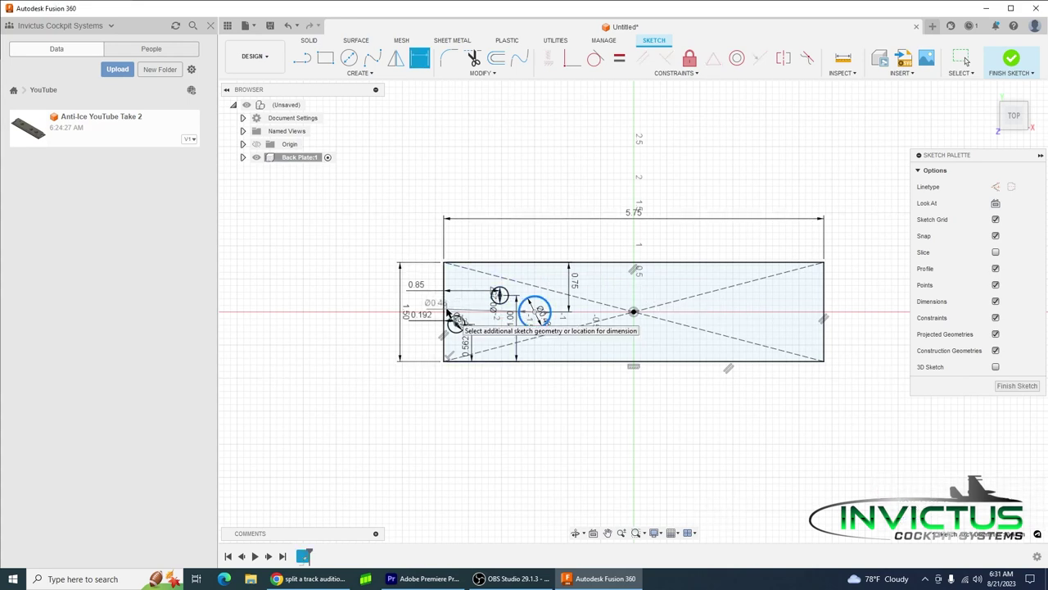
pyautogui.click(445, 316)
pyautogui.click(428, 242)
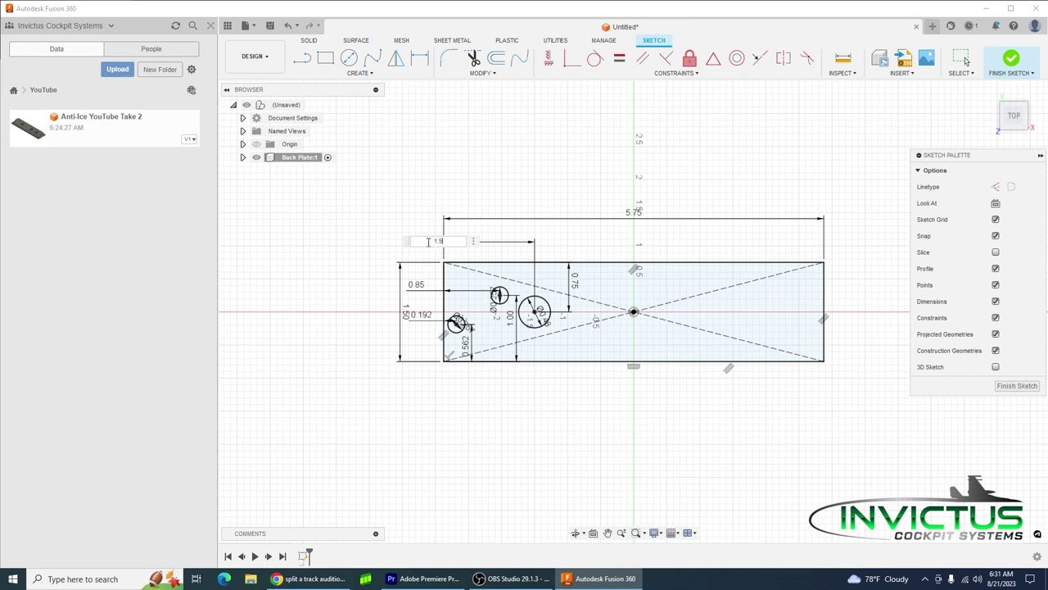
pyautogui.write('1.563')
pyautogui.press('Return')
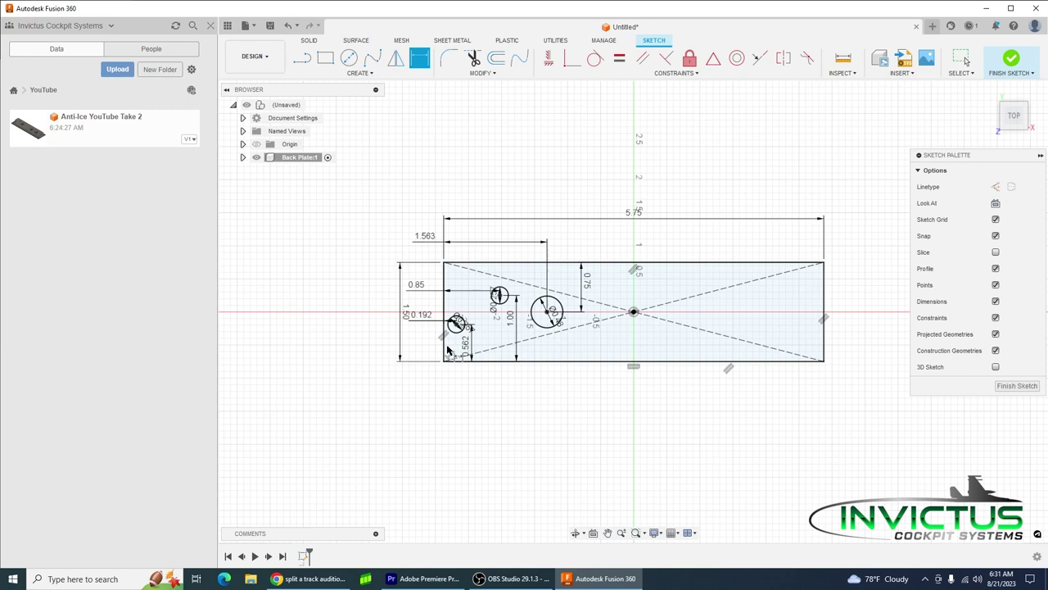
pyautogui.click(364, 72)
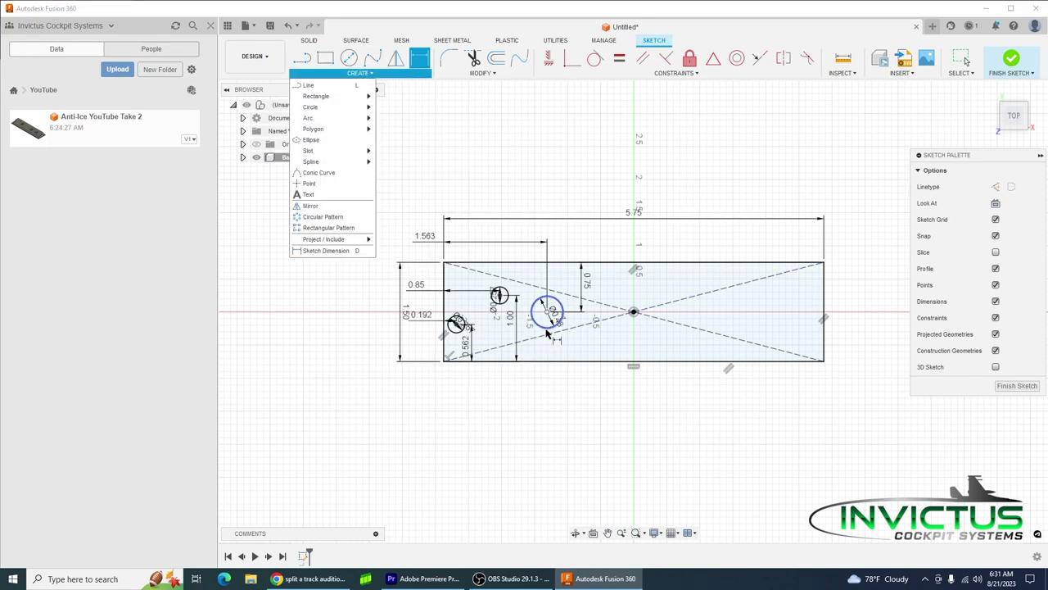
# - Zoom in on the Ø0.48 circle and select it
pyautogui.scroll(-2, 547, 335)
pyautogui.scroll(6, 548, 333)
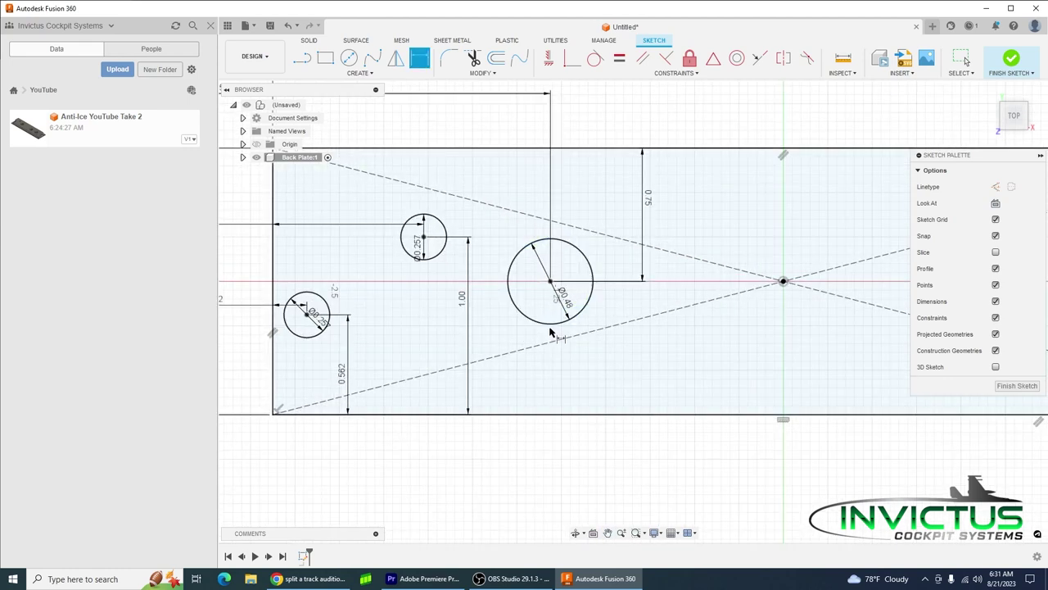
pyautogui.scroll(3, 550, 334)
pyautogui.click(551, 336)
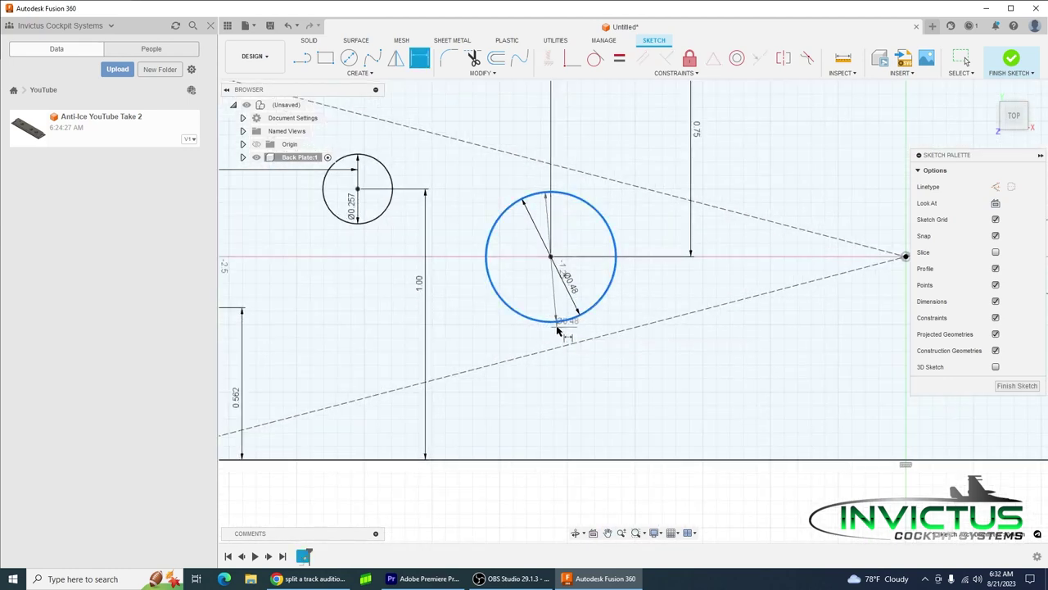
pyautogui.press('Escape')
pyautogui.click(538, 325)
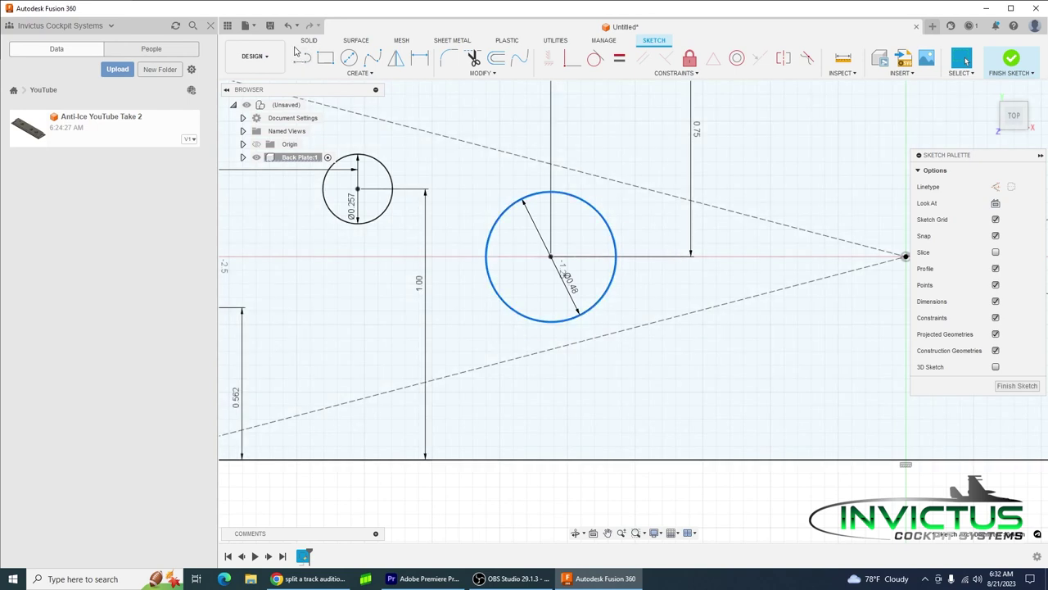
# - Draw a center point slot from the circle's bottom: length 0.125 at 90°, width 0.125
pyautogui.click(358, 73)
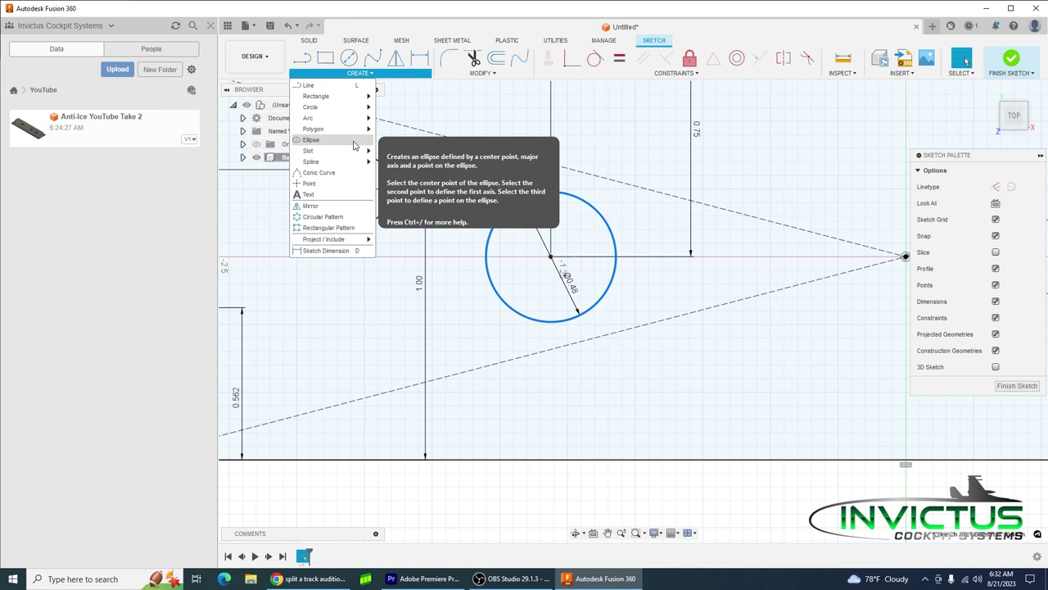
pyautogui.moveTo(348, 151)
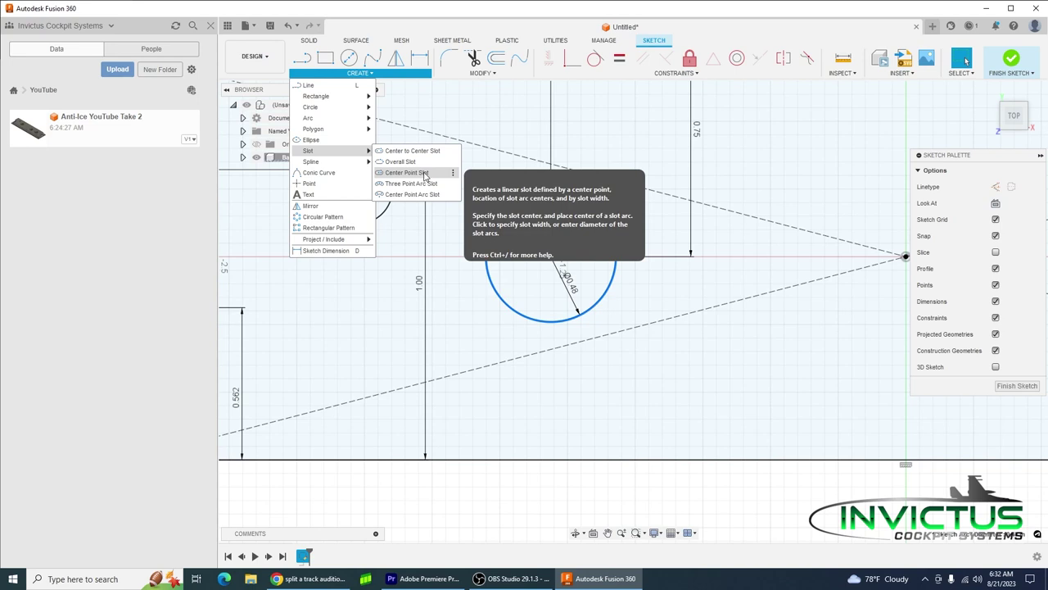
pyautogui.click(426, 176)
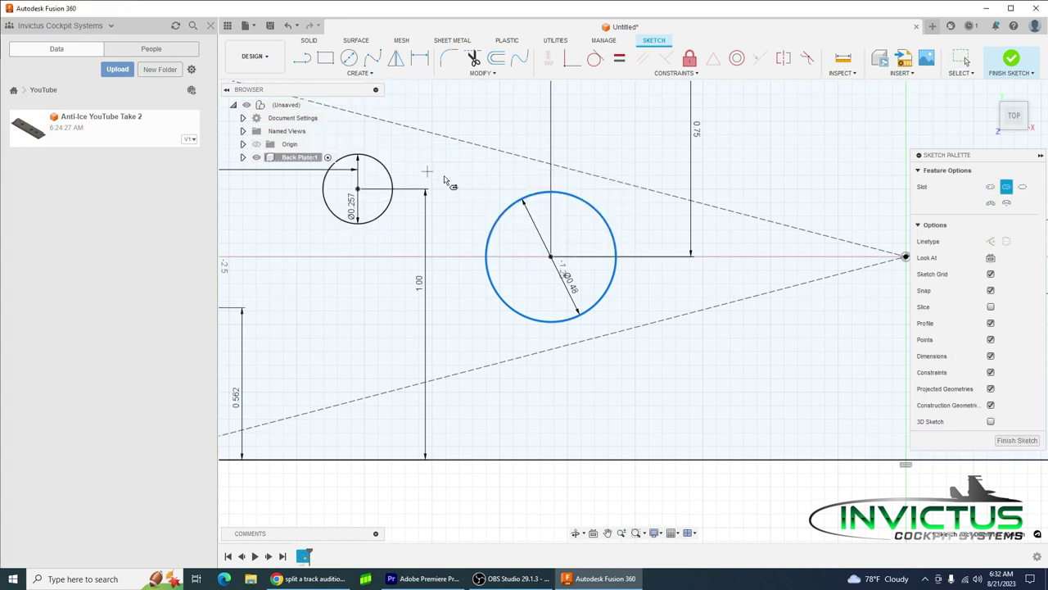
pyautogui.click(551, 322)
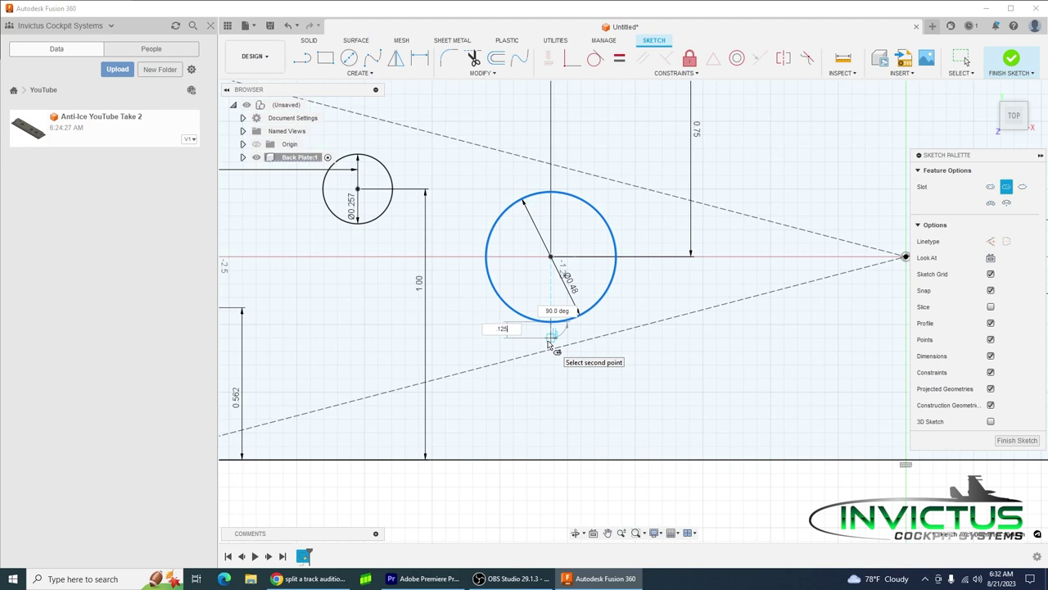
pyautogui.write('.125')
pyautogui.press('Tab')
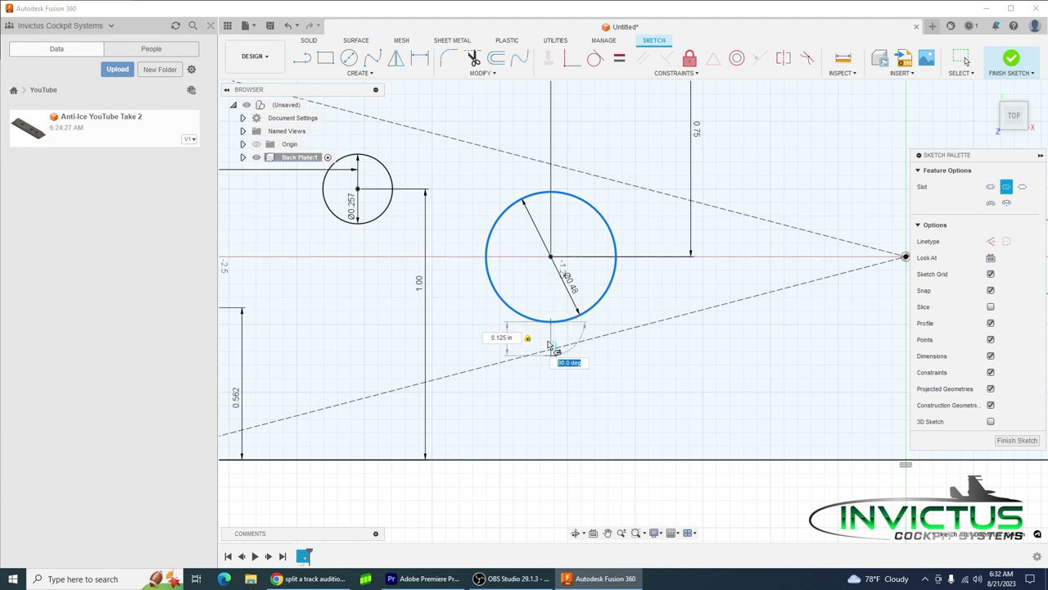
pyautogui.write('90')
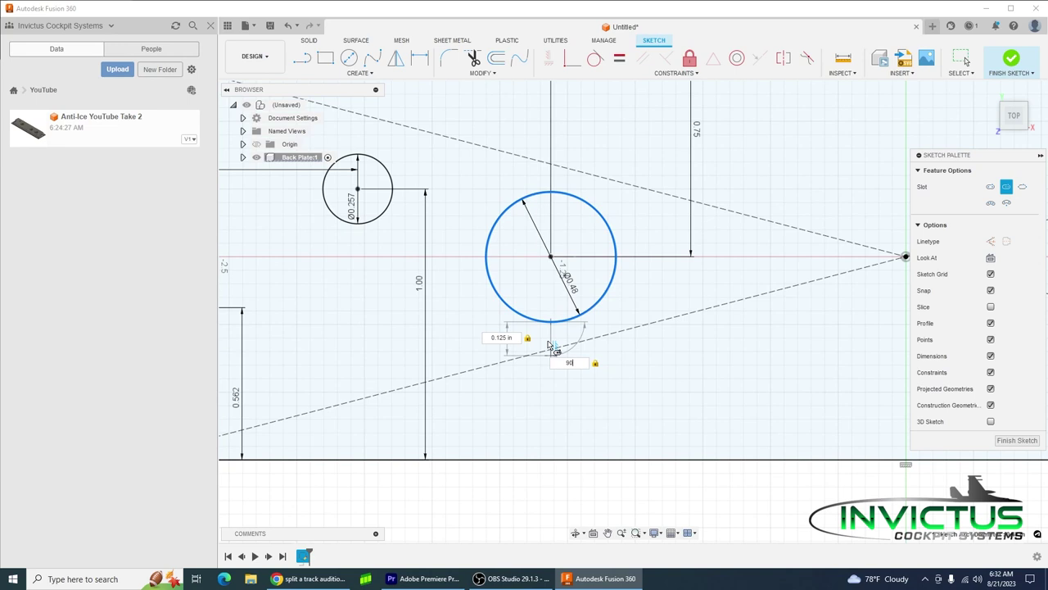
pyautogui.press('Return')
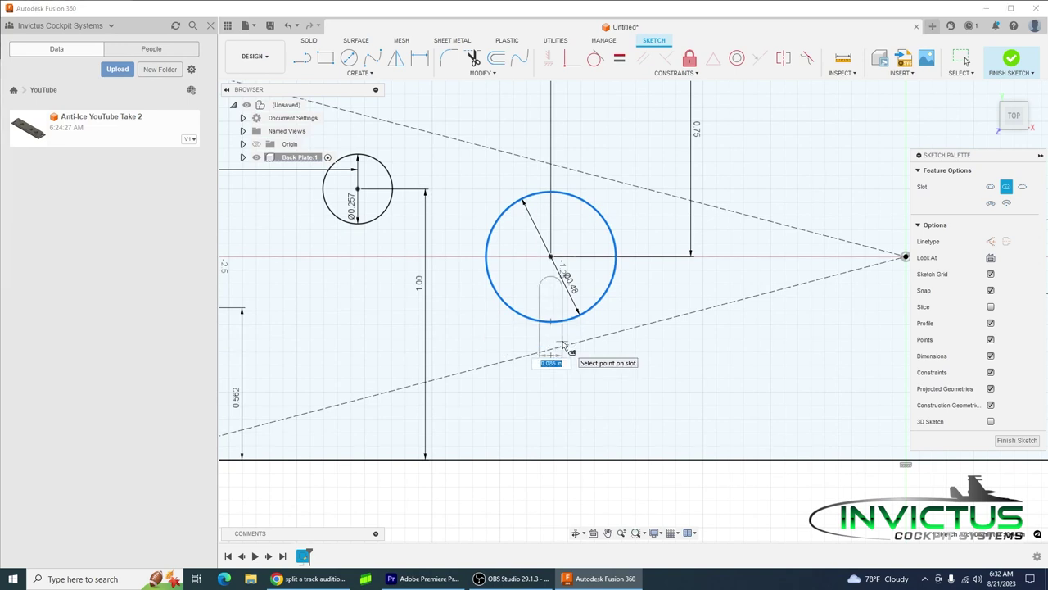
pyautogui.write('.125')
pyautogui.press('Return')
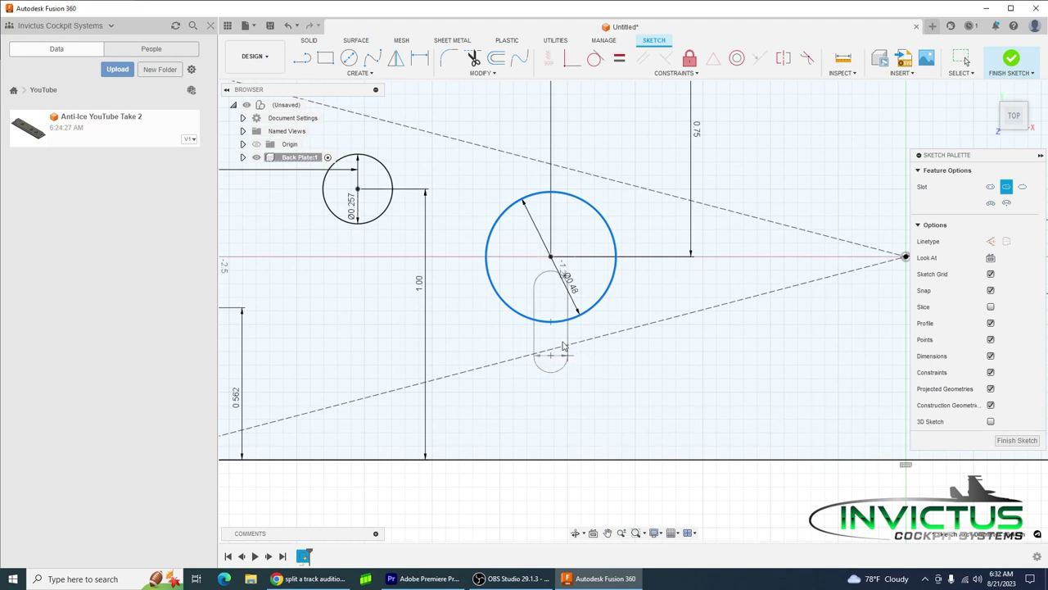
pyautogui.press('Escape')
# - Trim the slot's top arc and the circle's arc between the slot lines into one keyhole outline
pyautogui.click(597, 211)
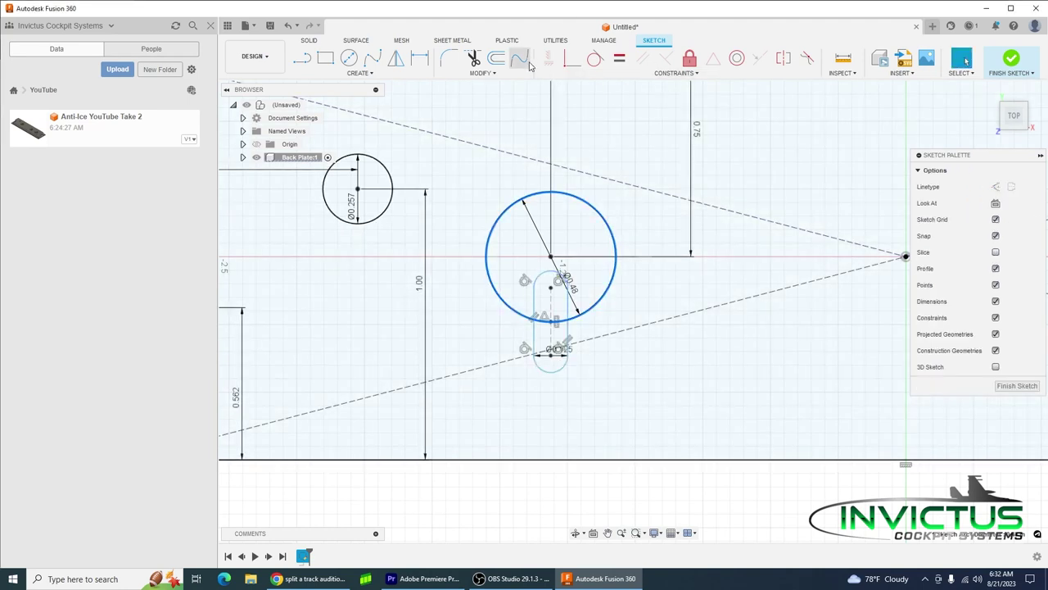
pyautogui.press('Delete')
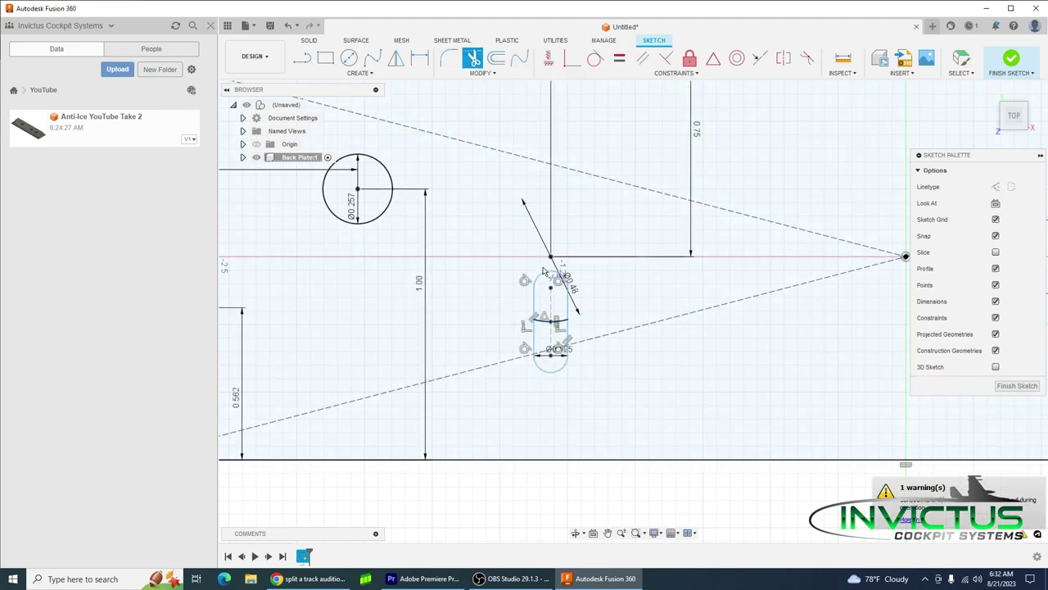
pyautogui.click(543, 274)
pyautogui.hotkey('ctrl', 'z')
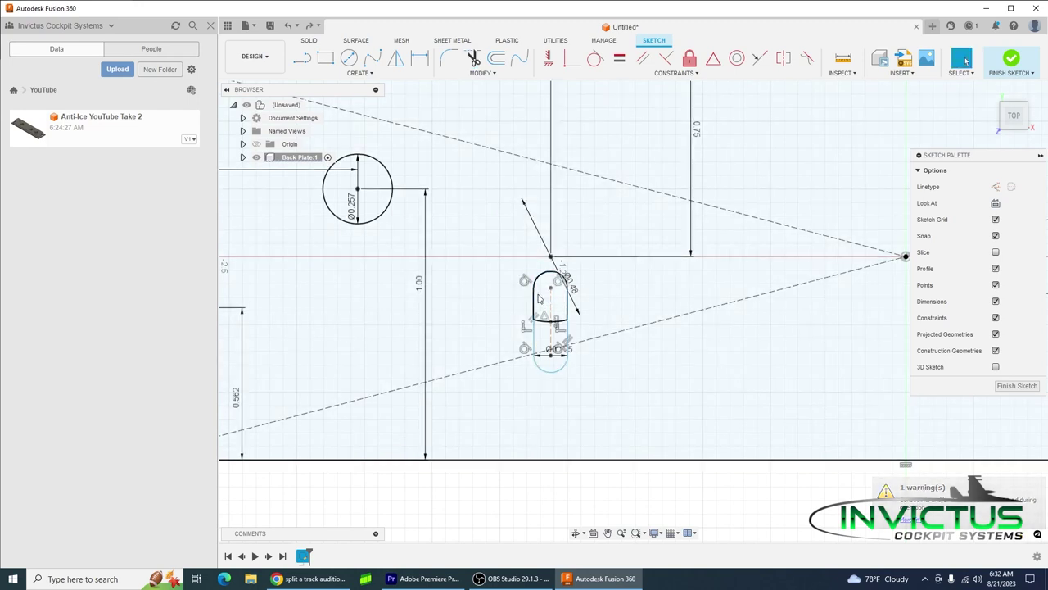
pyautogui.hotkey('ctrl', 'z')
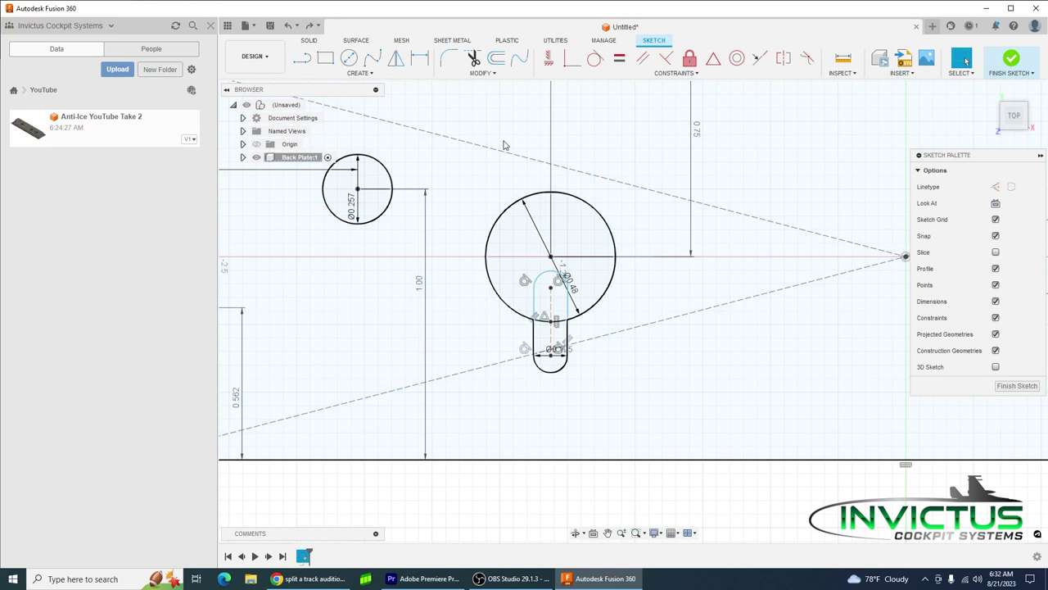
pyautogui.click(474, 58)
pyautogui.click(553, 283)
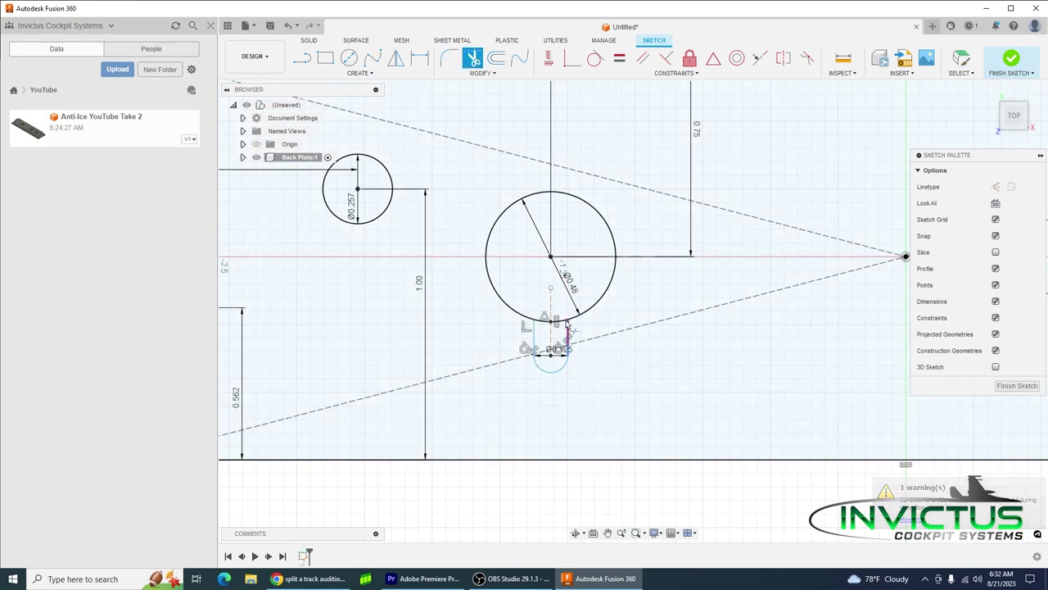
pyautogui.click(542, 323)
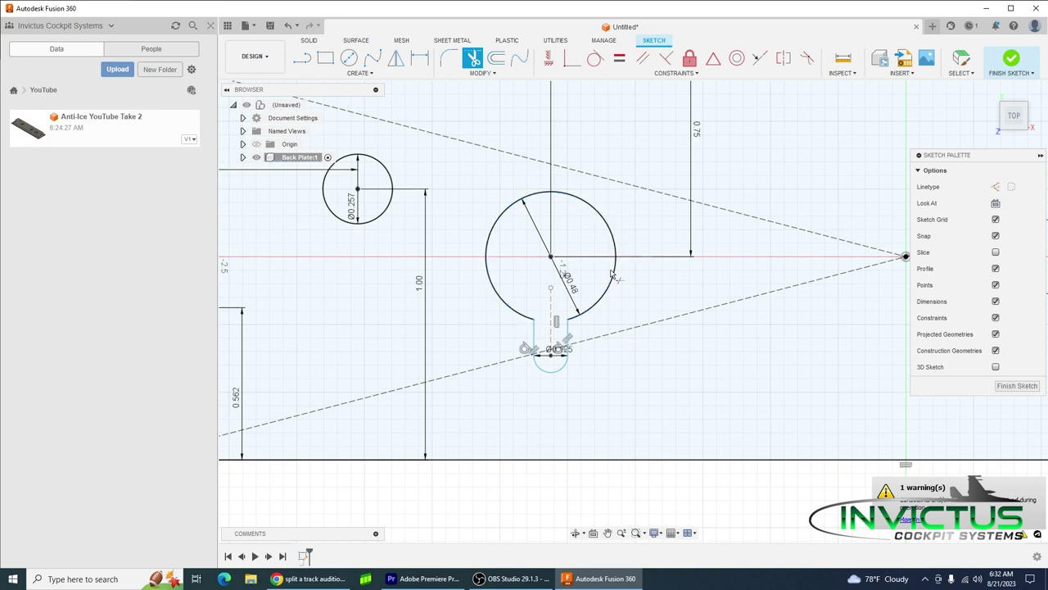
pyautogui.press('Escape')
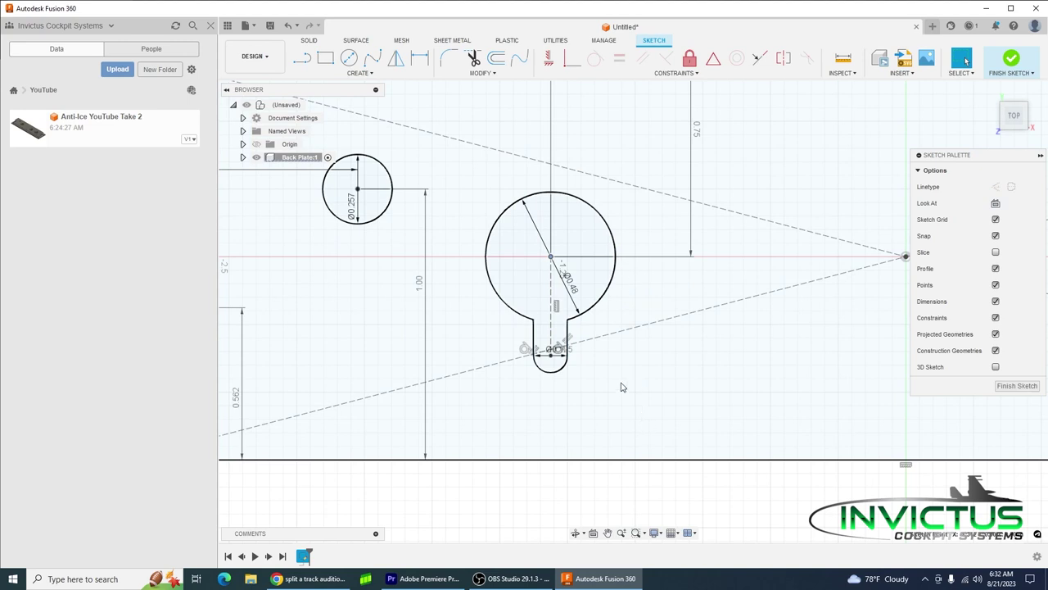
# - Dimension the slot's left edge to 0.365 in and constrain it vertical
pyautogui.scroll(-2, 622, 386)
pyautogui.scroll(-3, 622, 387)
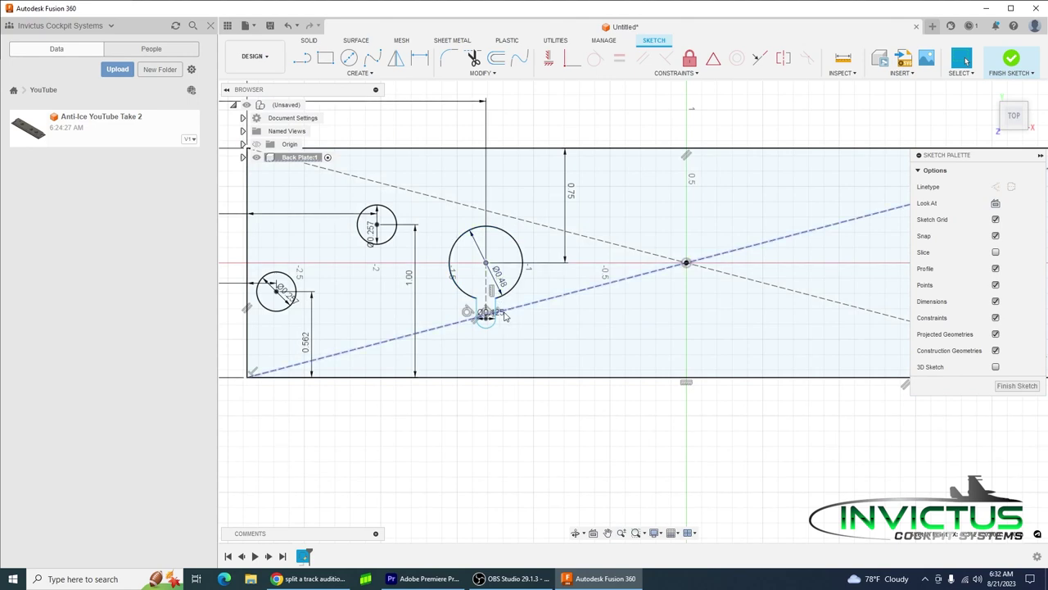
pyautogui.scroll(2, 507, 316)
pyautogui.press('d')
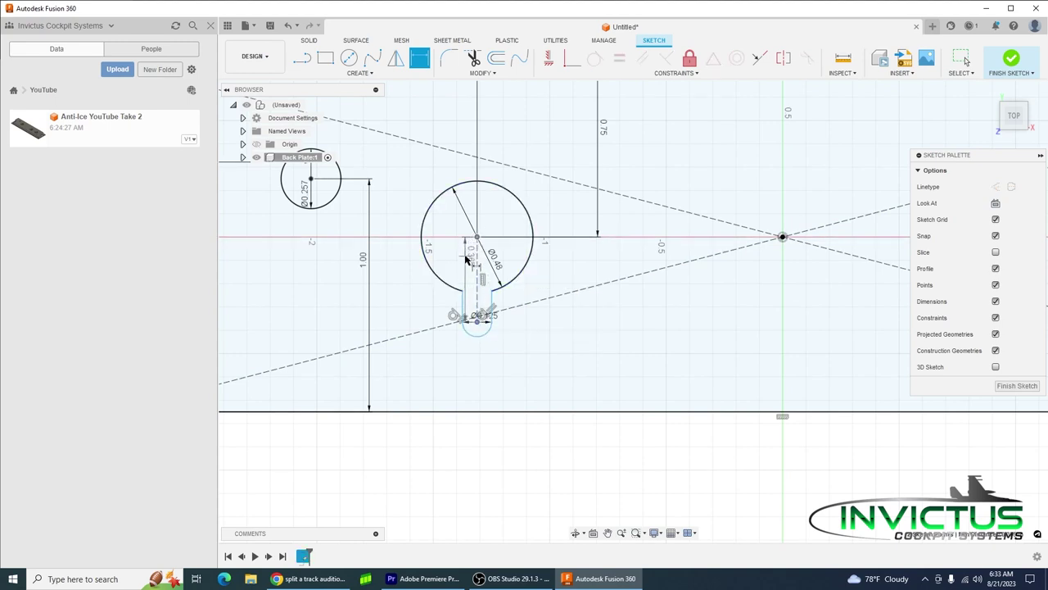
pyautogui.click(466, 258)
pyautogui.click(468, 254)
pyautogui.press('Return')
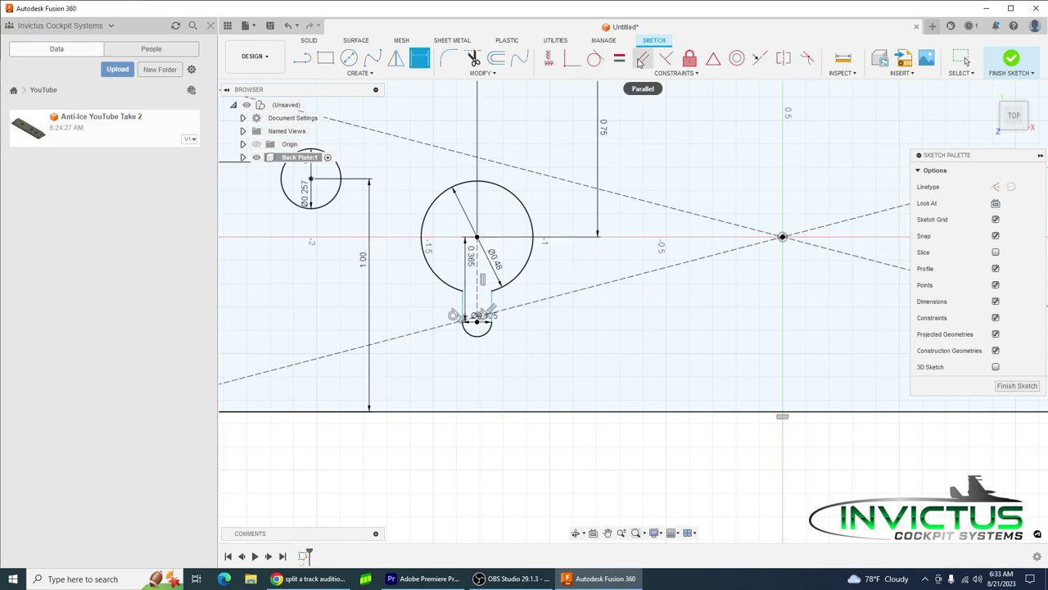
pyautogui.click(549, 59)
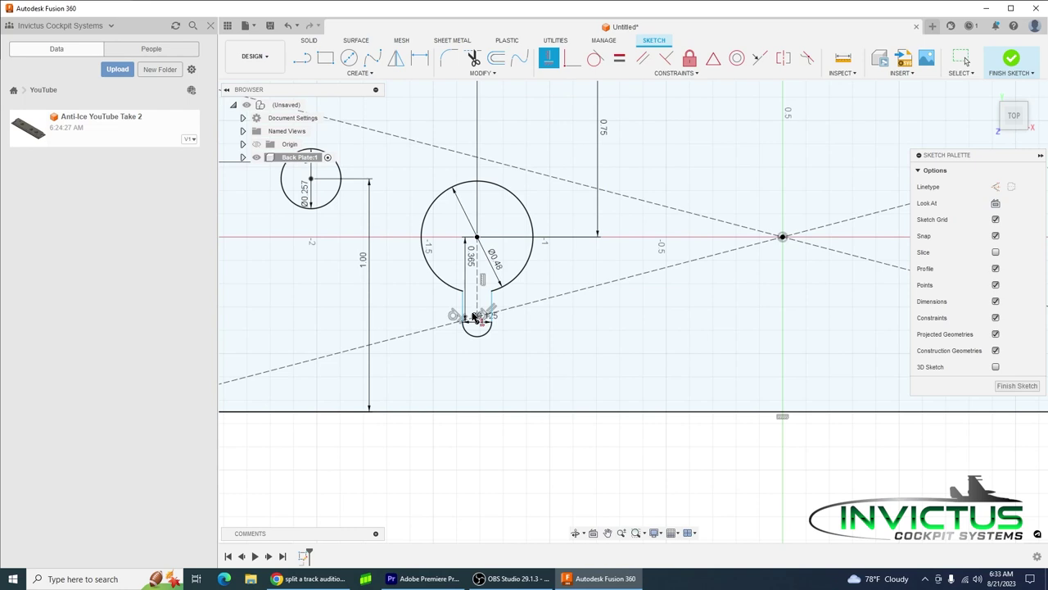
pyautogui.click(492, 300)
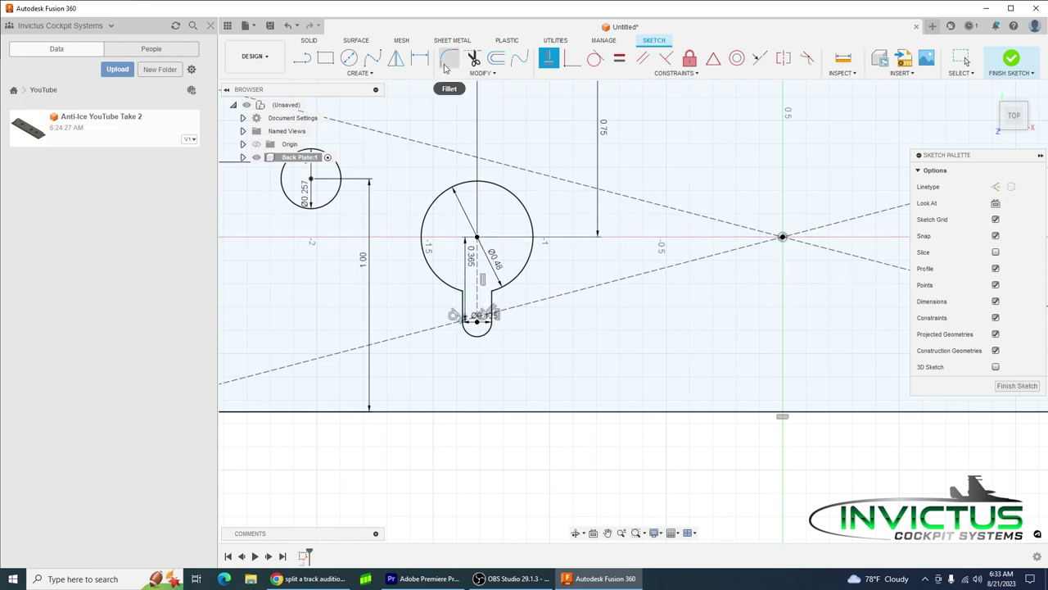
# - Select the chained keyhole outline plus the slot's dashed centreline, five sketch objects in all
pyautogui.press('Escape')
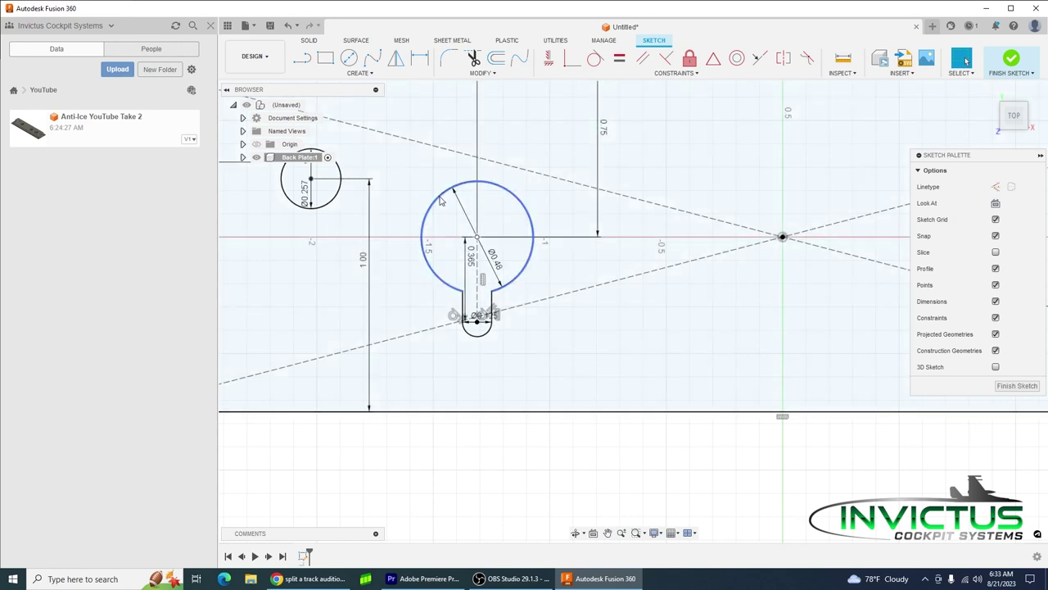
pyautogui.click(439, 199)
pyautogui.click(463, 288)
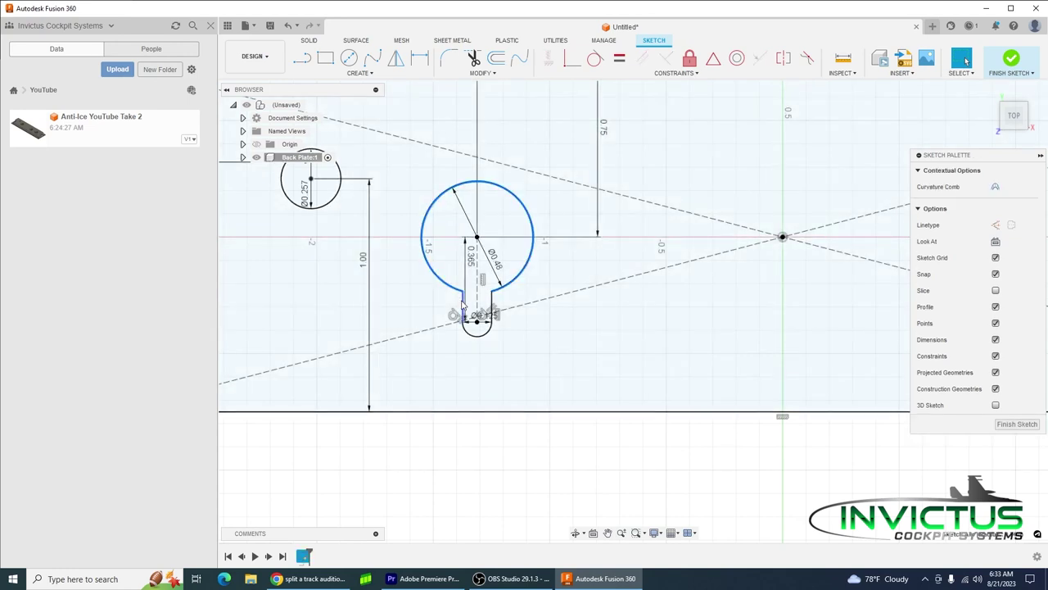
pyautogui.click(463, 305)
pyautogui.click(480, 334)
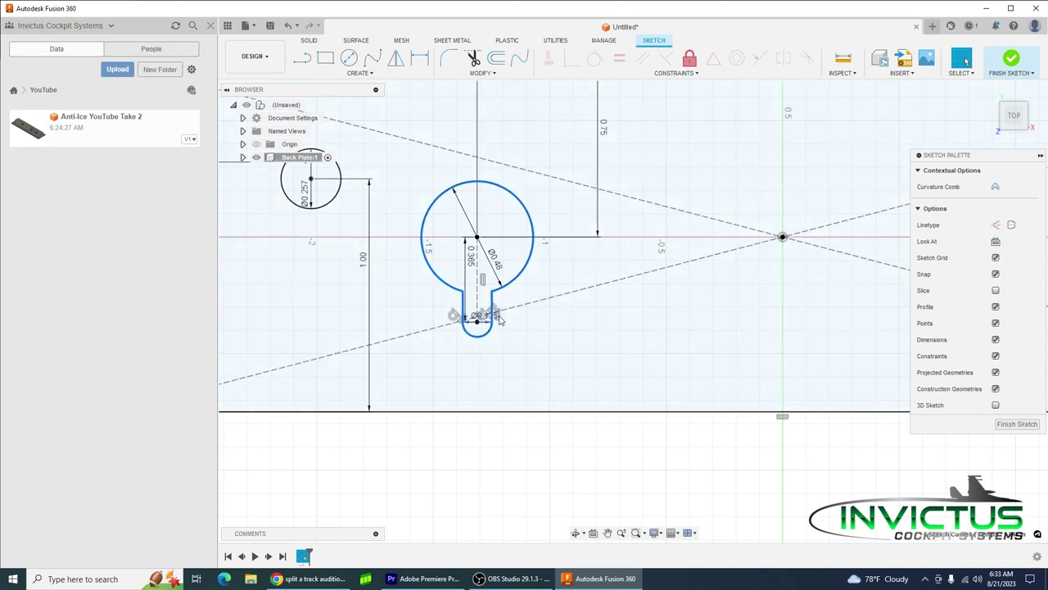
pyautogui.scroll(-3, 499, 318)
pyautogui.scroll(8, 498, 313)
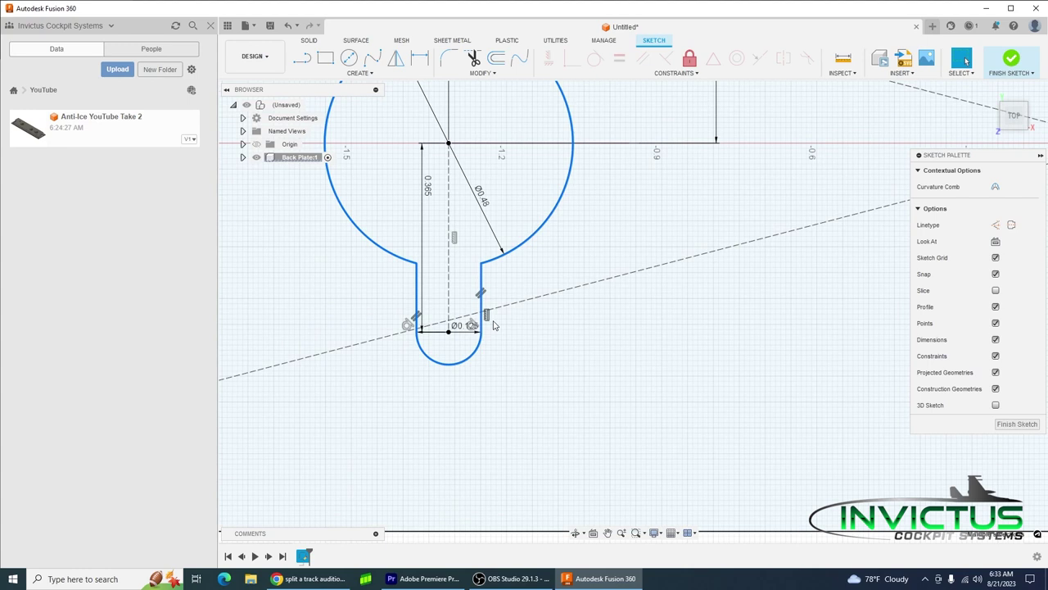
pyautogui.press('Escape')
pyautogui.doubleClick(403, 328)
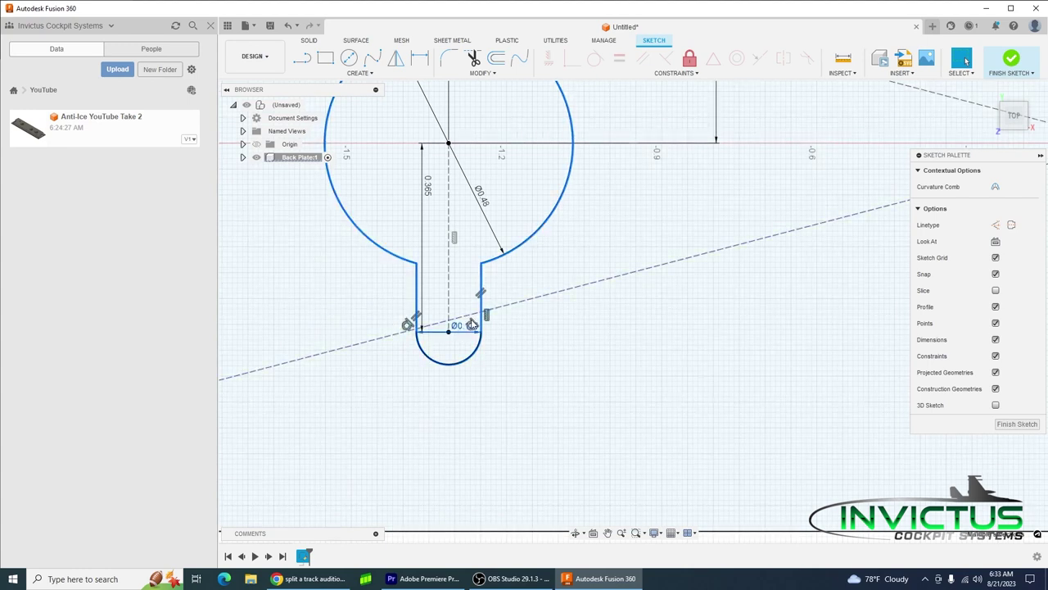
pyautogui.click(443, 237)
pyautogui.scroll(-5, 443, 238)
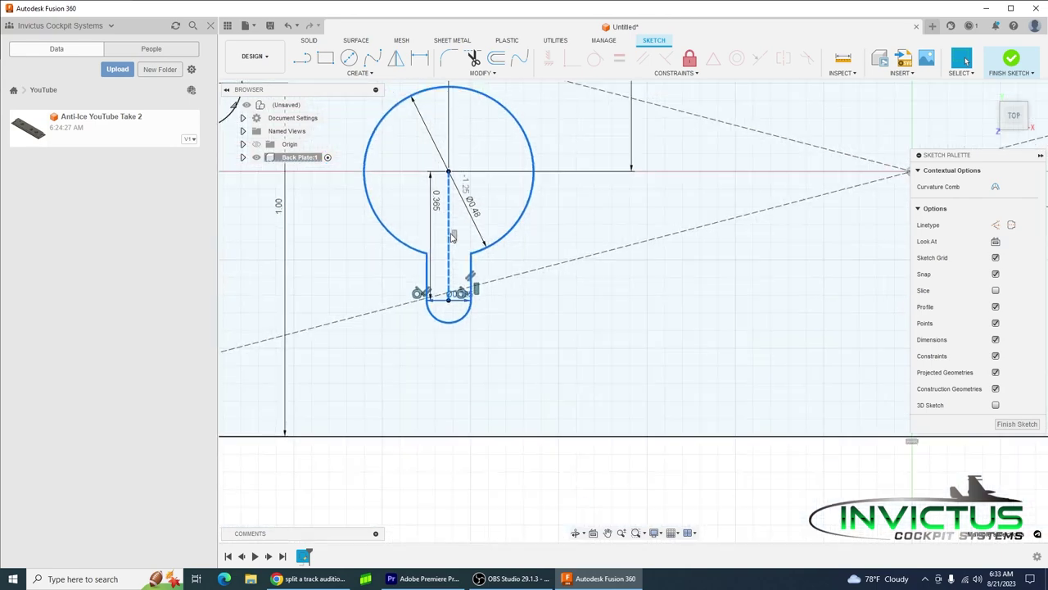
pyautogui.scroll(-2, 571, 174)
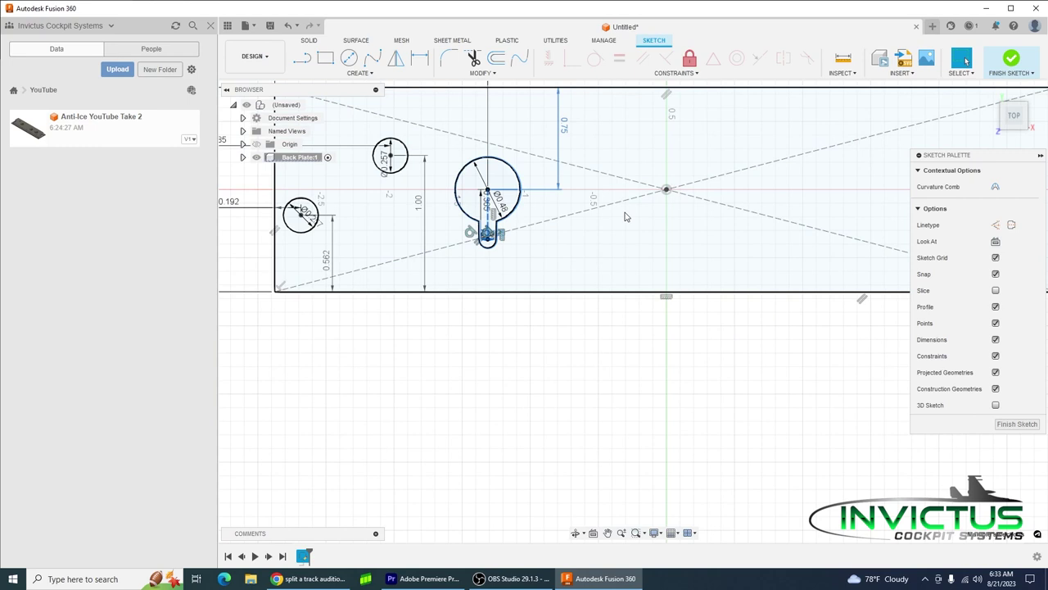
# - Move the selected keyhole shape to the right, to about 2.10 in
pyautogui.press('m')
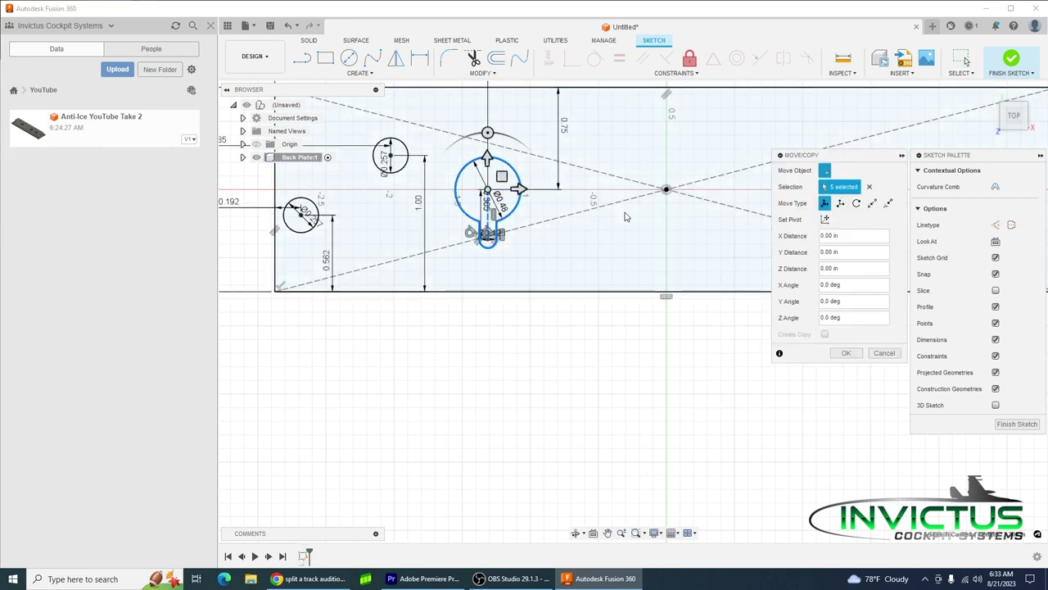
pyautogui.moveTo(521, 190); pyautogui.dragTo(653, 189)
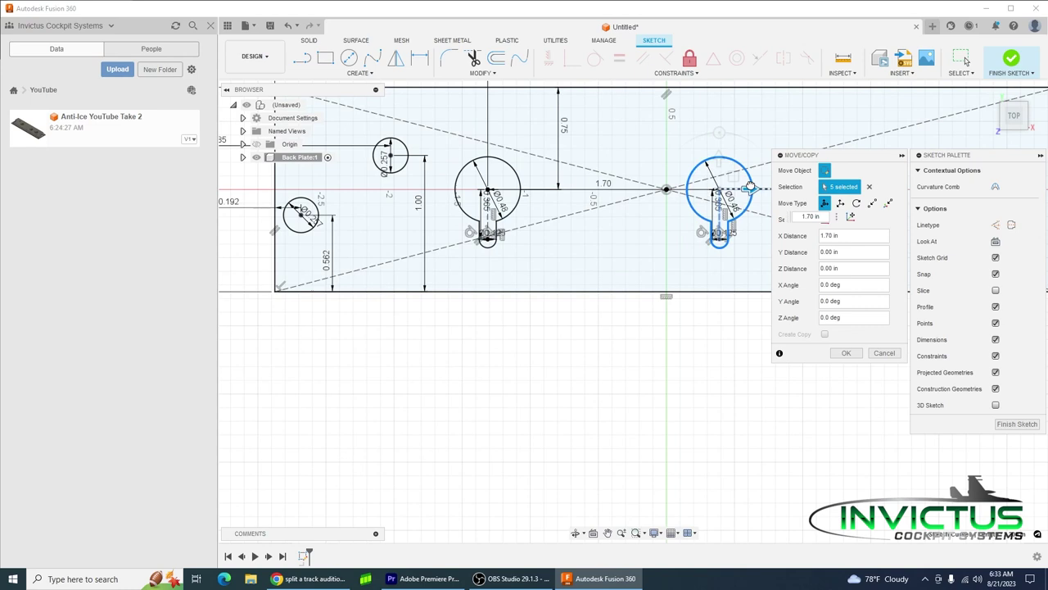
pyautogui.moveTo(750, 187); pyautogui.dragTo(514, 171, button='middle')
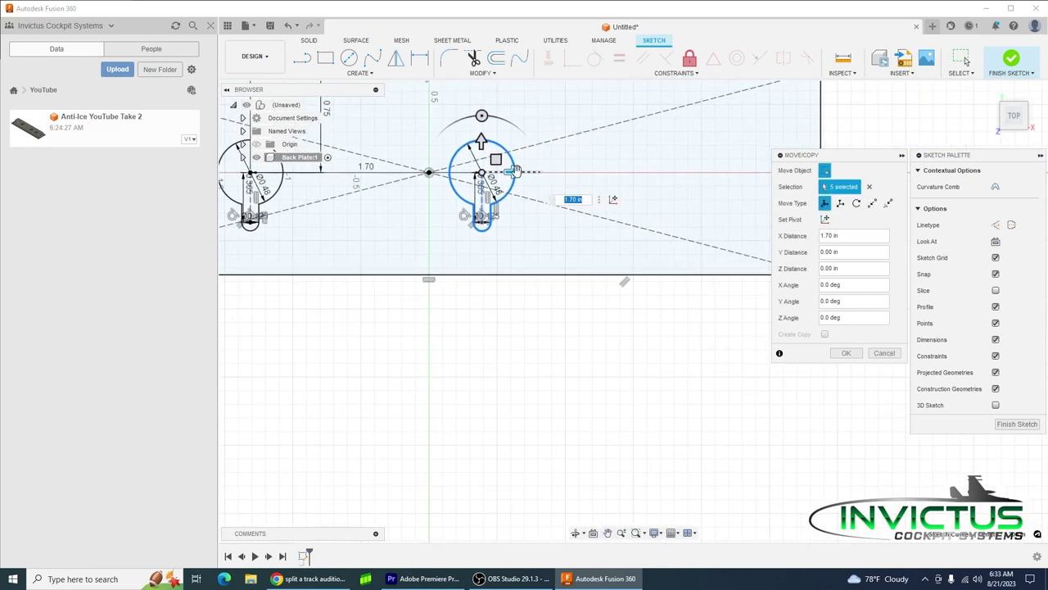
pyautogui.moveTo(514, 171); pyautogui.dragTo(568, 172)
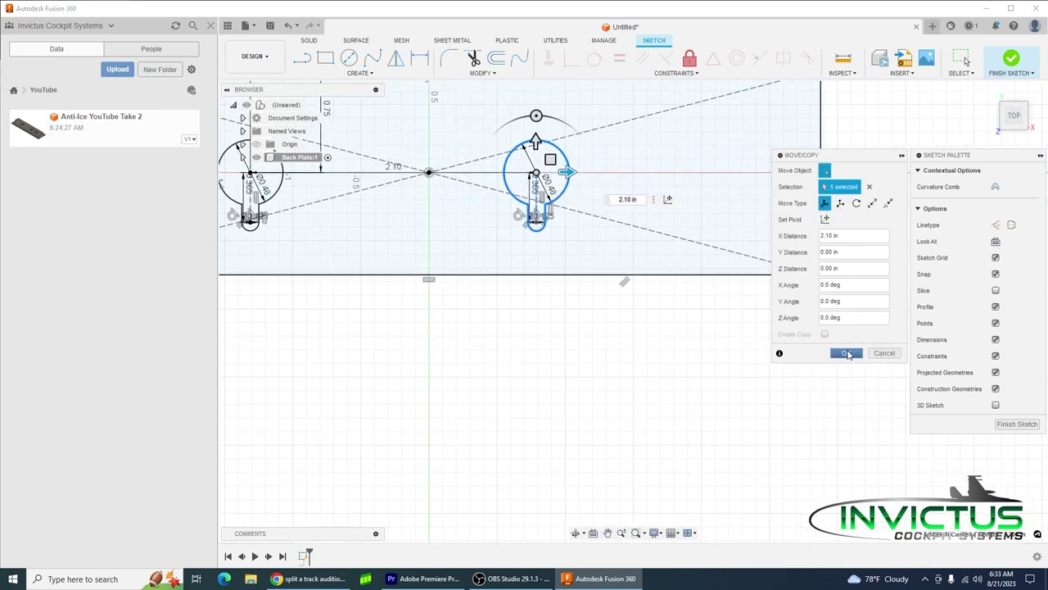
pyautogui.click(848, 354)
# - Dimension the moved keyhole circle 2.25 from the right edge and 0.75 below the top edge
pyautogui.click(419, 57)
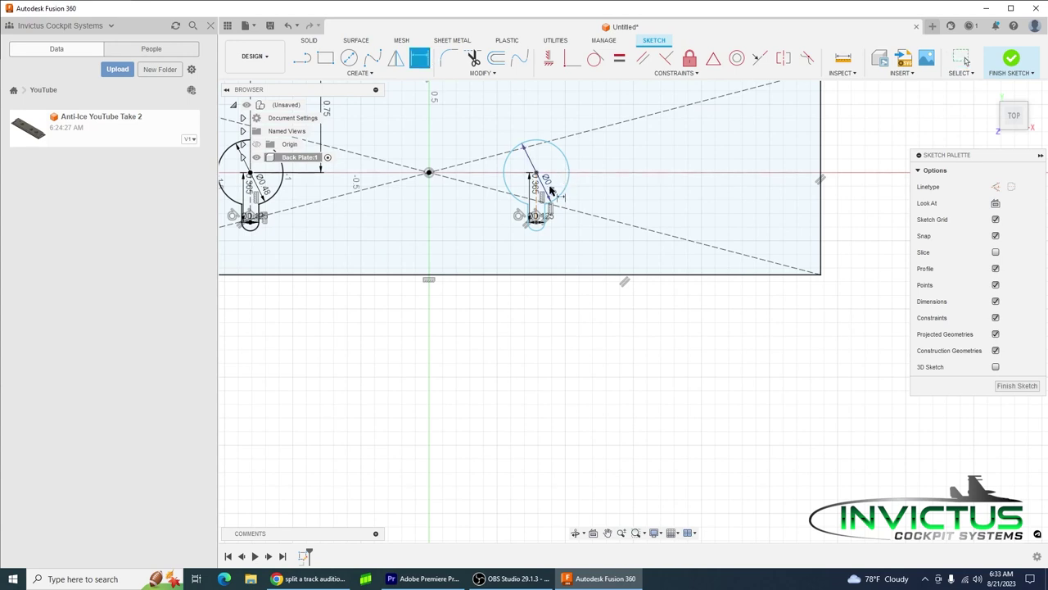
pyautogui.click(551, 190)
pyautogui.click(822, 164)
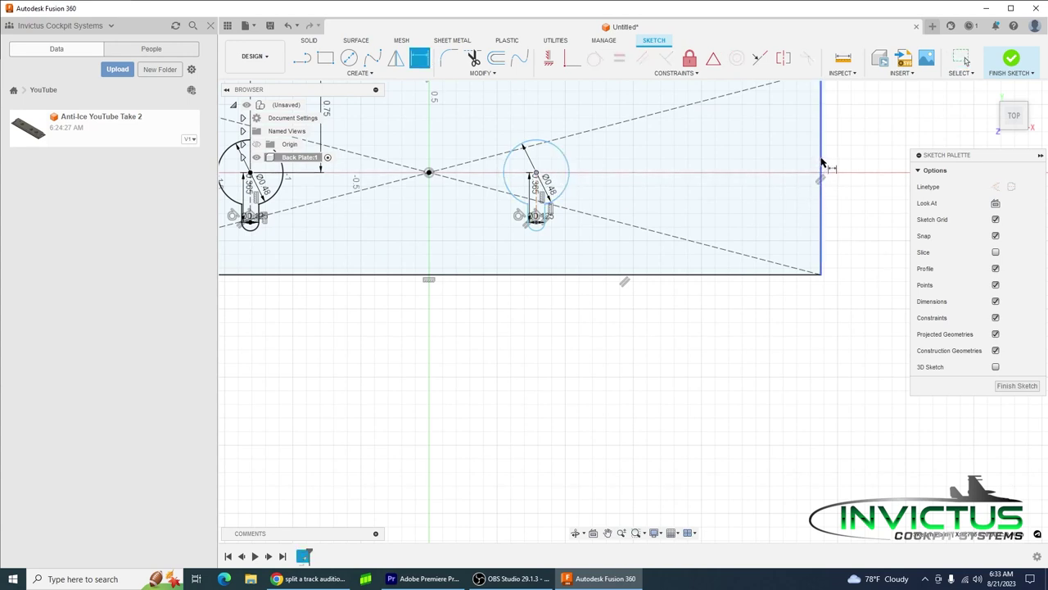
pyautogui.click(536, 174)
pyautogui.click(742, 322)
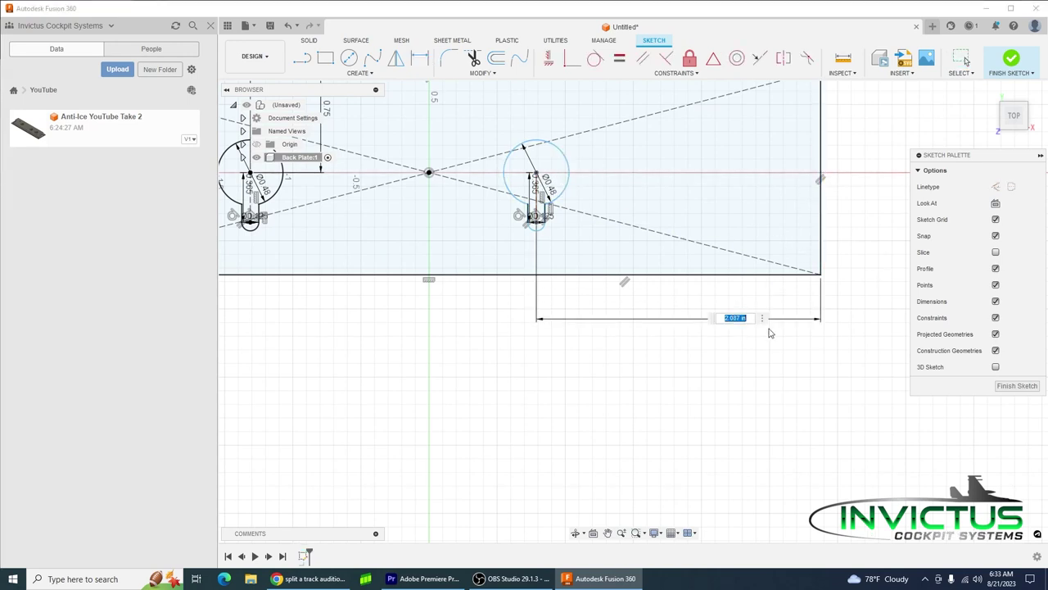
pyautogui.press('Return')
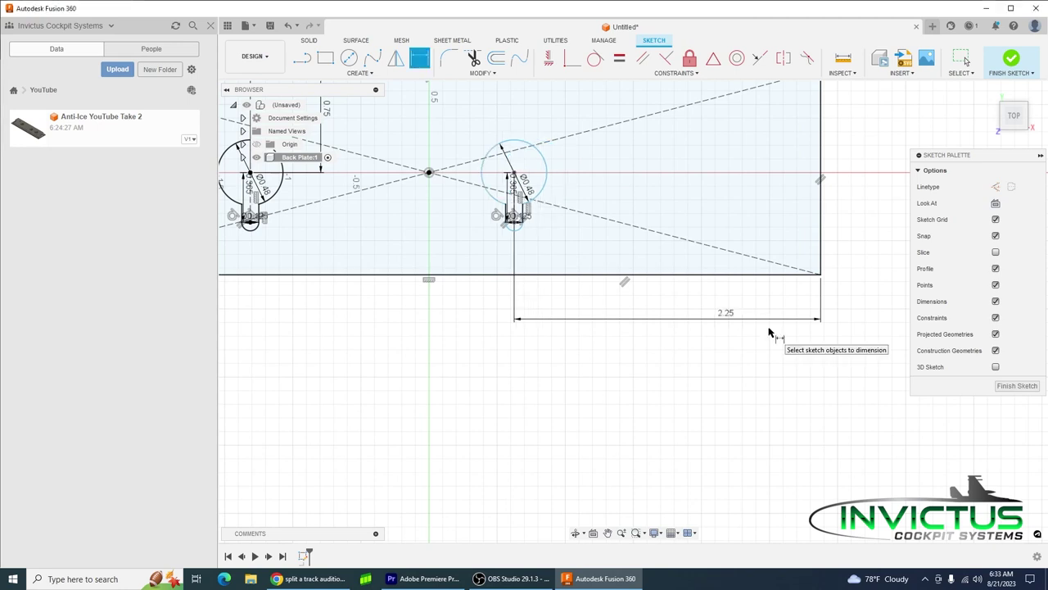
pyautogui.click(514, 172)
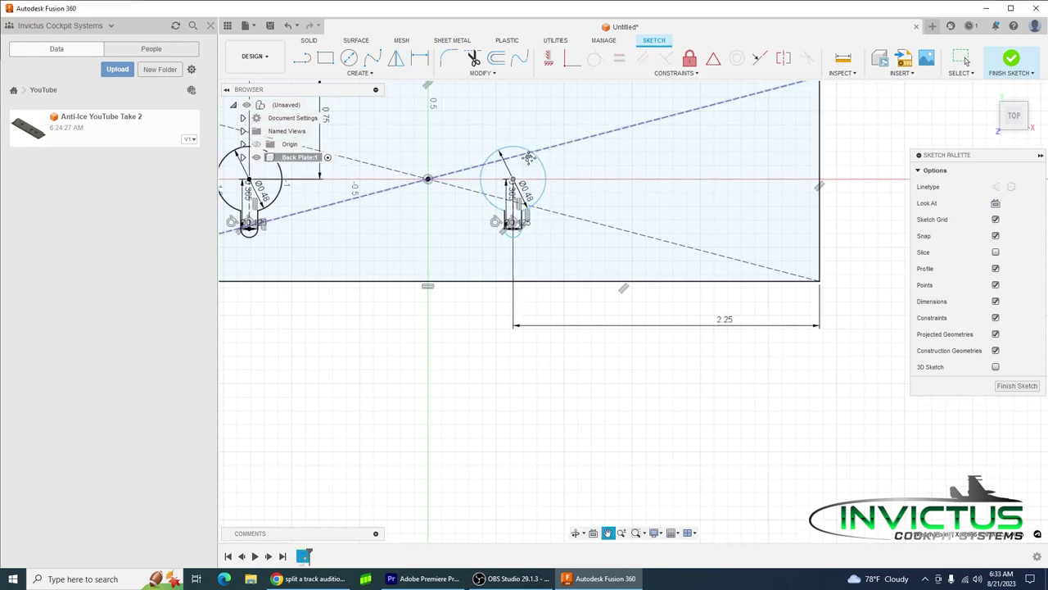
pyautogui.moveTo(534, 85); pyautogui.dragTo(517, 164, button='middle')
pyautogui.click(516, 154)
pyautogui.click(531, 179)
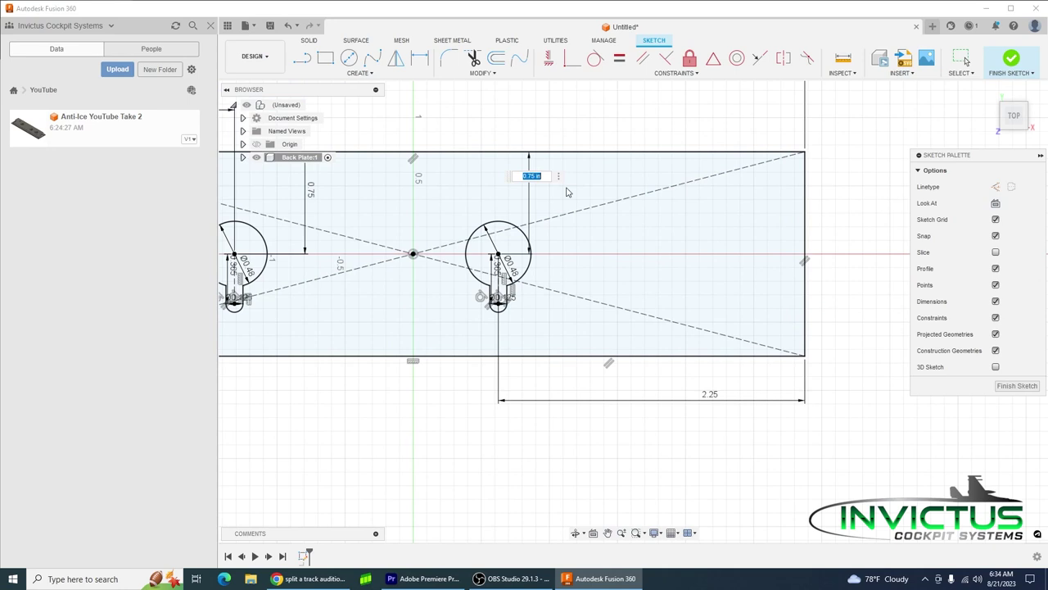
pyautogui.press('Return')
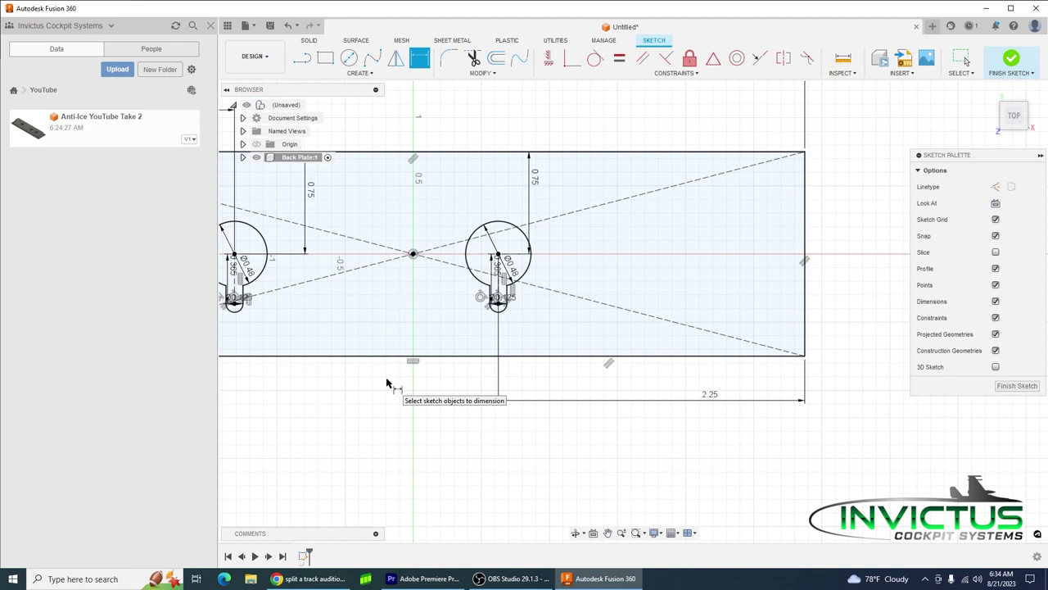
# - Slide the left keyhole group to the right, next to the other keyhole
pyautogui.moveTo(328, 381); pyautogui.dragTo(441, 377, button='middle')
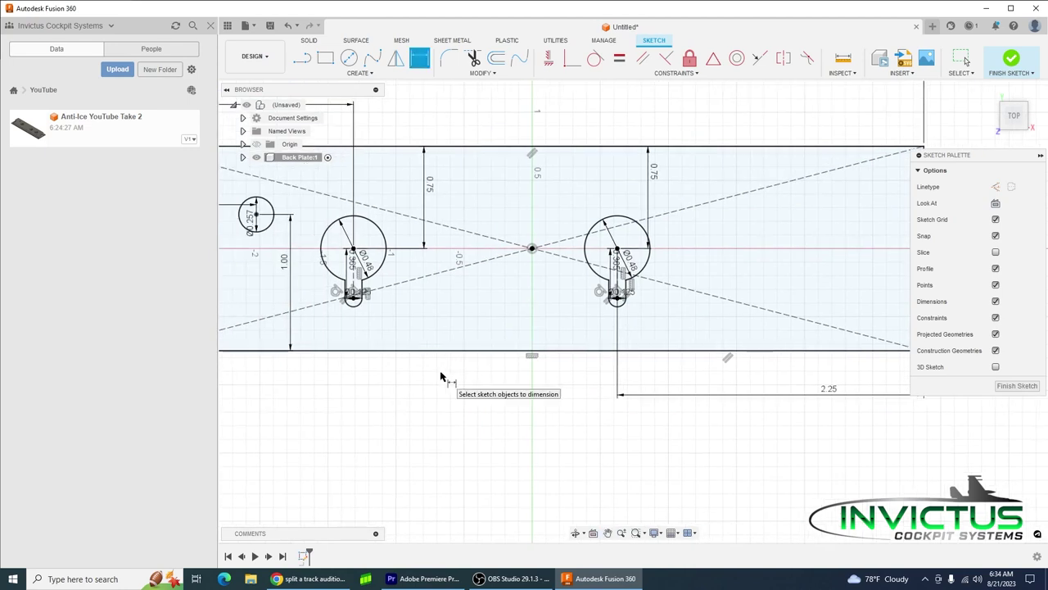
pyautogui.press('Escape')
pyautogui.press('m')
pyautogui.moveTo(318, 206); pyautogui.dragTo(400, 309)
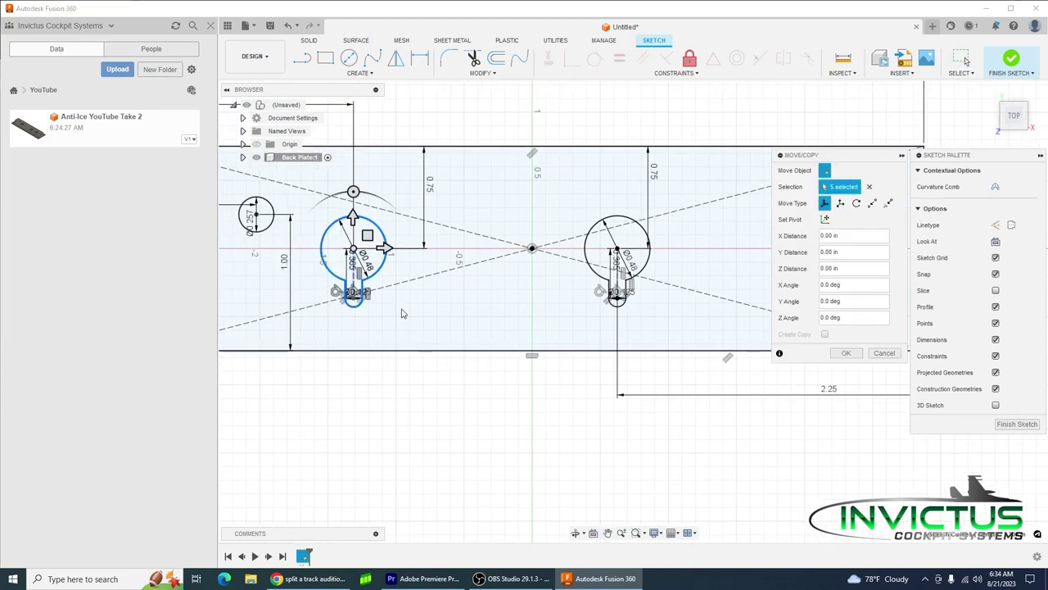
pyautogui.moveTo(386, 248); pyautogui.dragTo(739, 251)
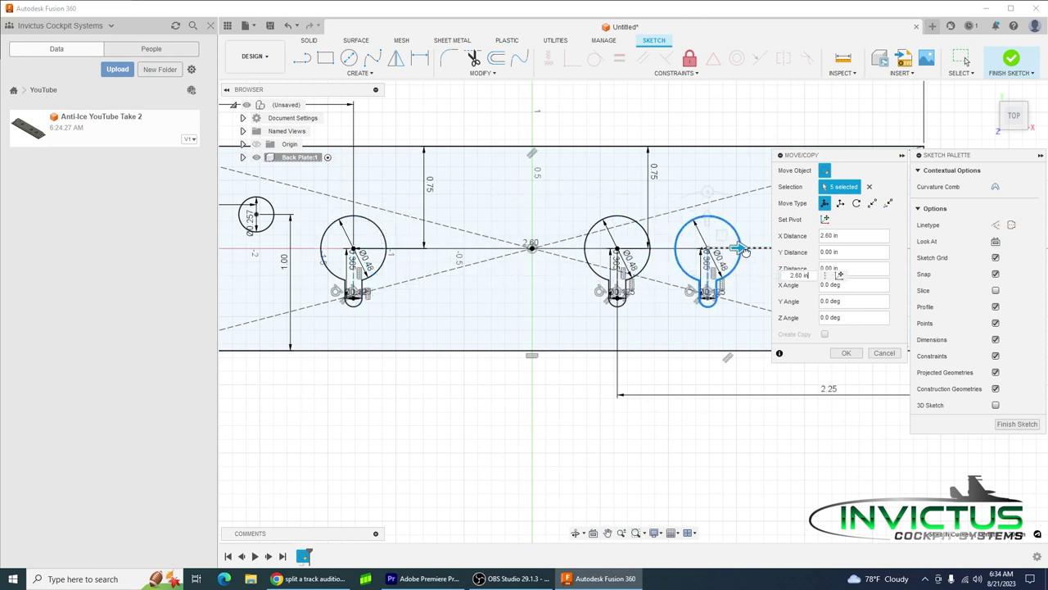
pyautogui.click(846, 353)
pyautogui.moveTo(690, 291); pyautogui.dragTo(540, 282, button='middle')
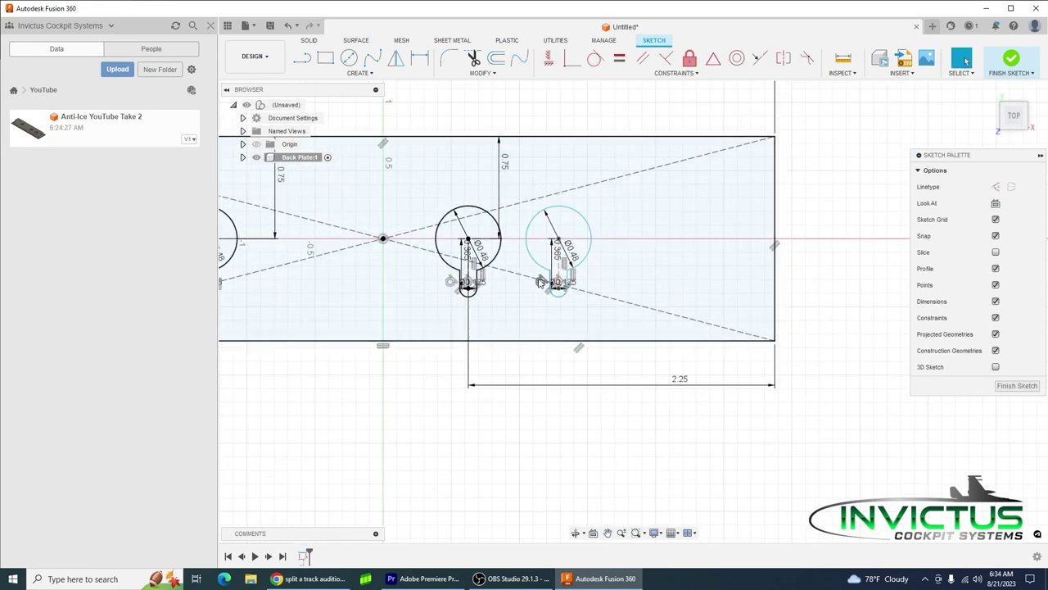
# - Space the two keyhole circles 1.038 apart and place the right one 0.75 below the top edge
pyautogui.click(419, 58)
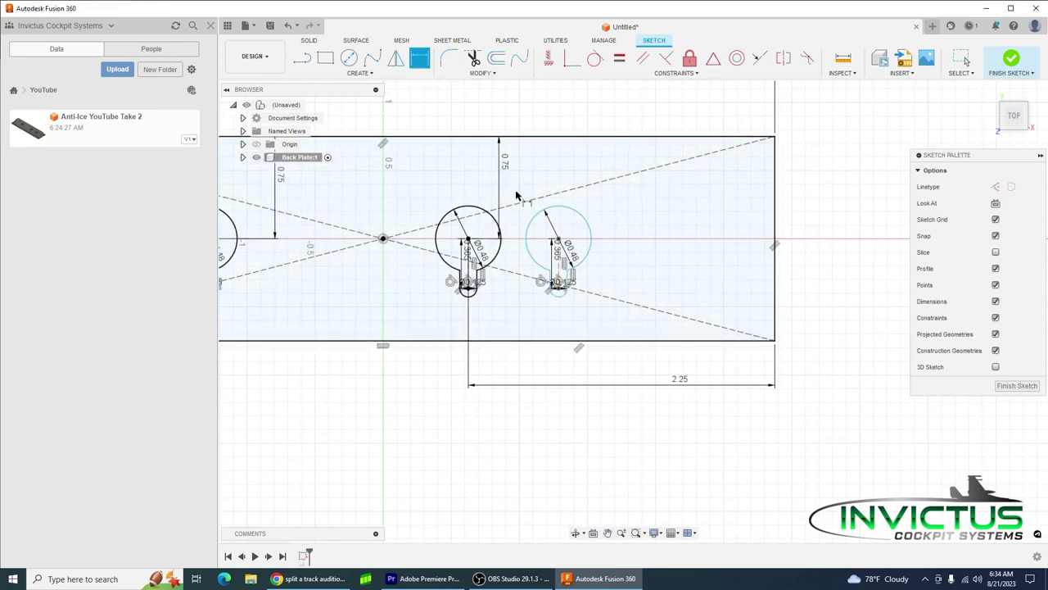
pyautogui.click(557, 242)
pyautogui.click(468, 240)
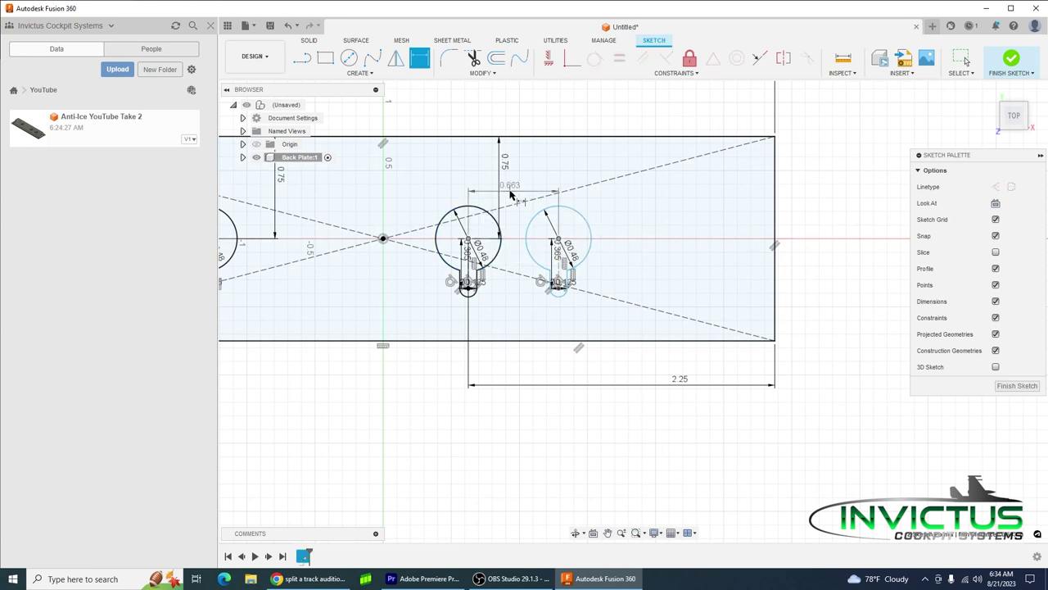
pyautogui.click(520, 193)
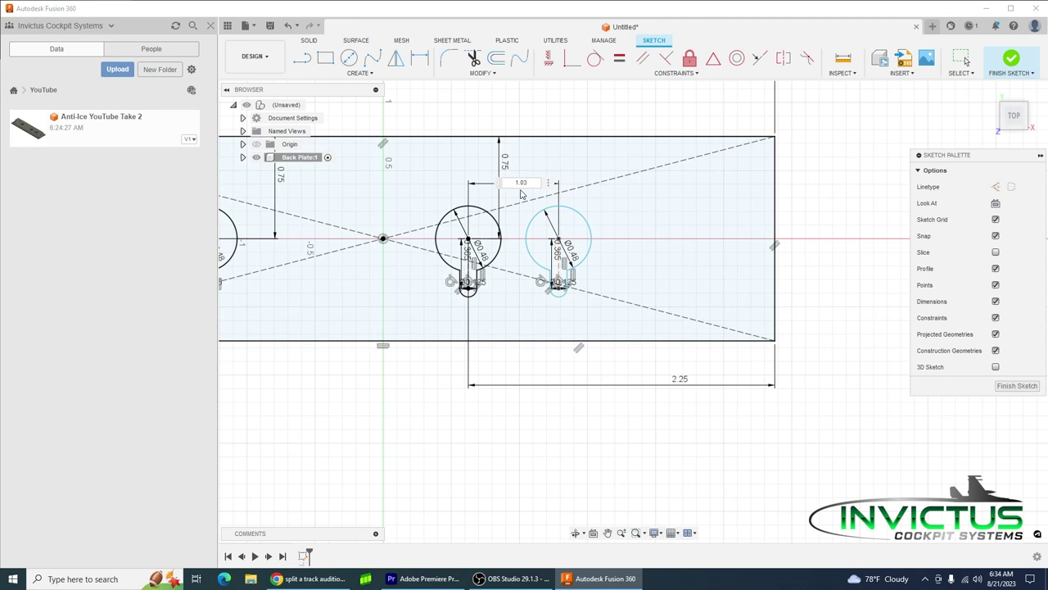
pyautogui.write('1.038')
pyautogui.press('Return')
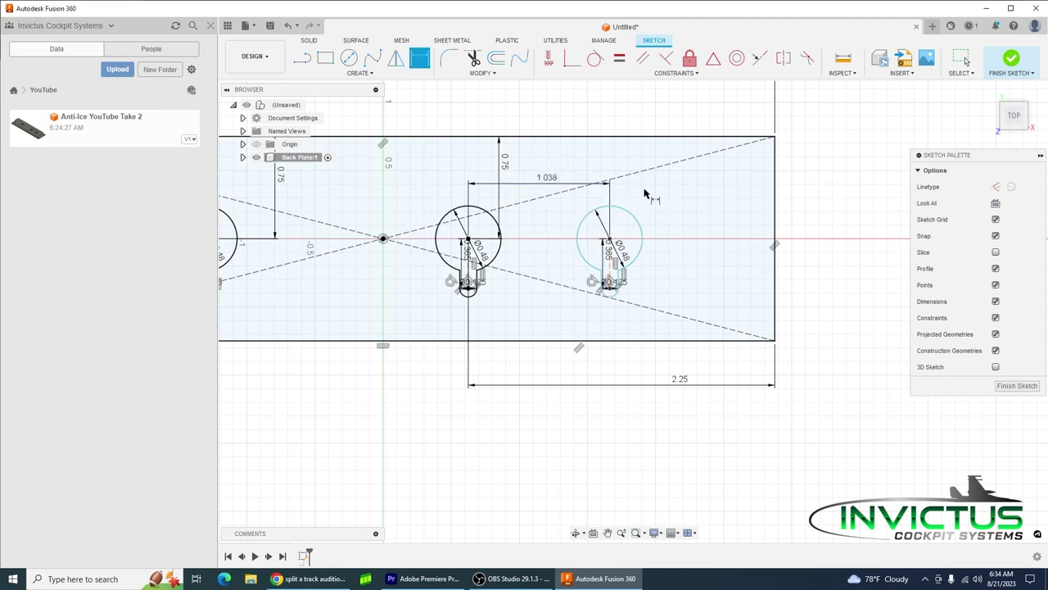
pyautogui.click(644, 236)
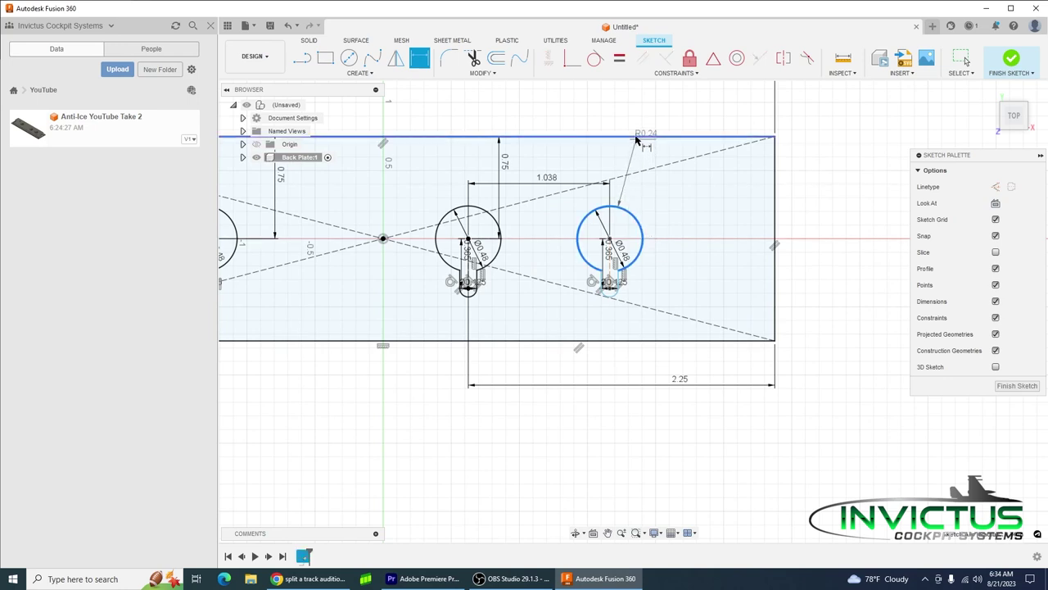
pyautogui.click(655, 193)
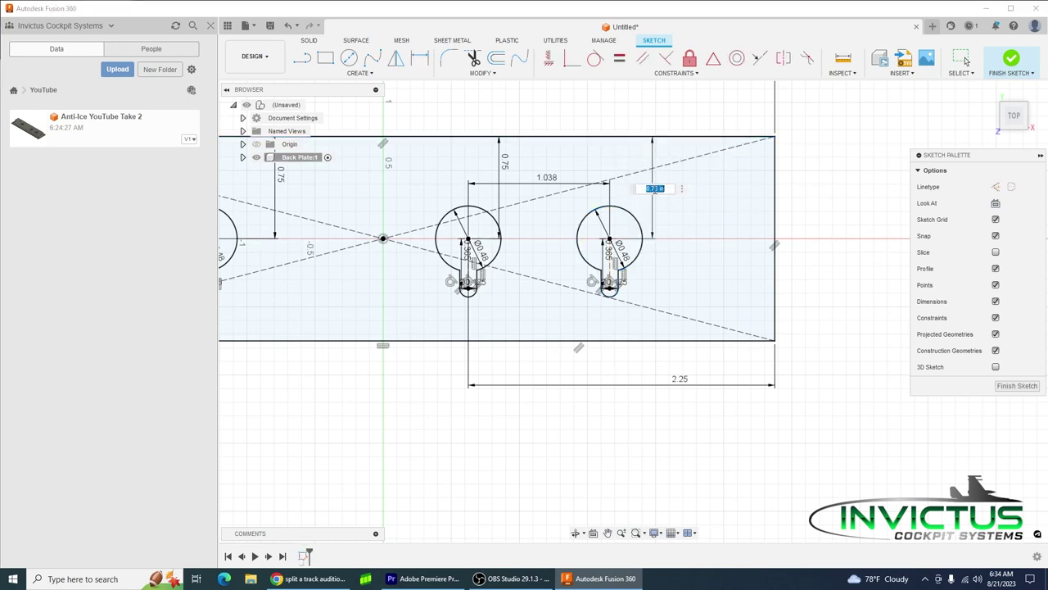
pyautogui.press('Return')
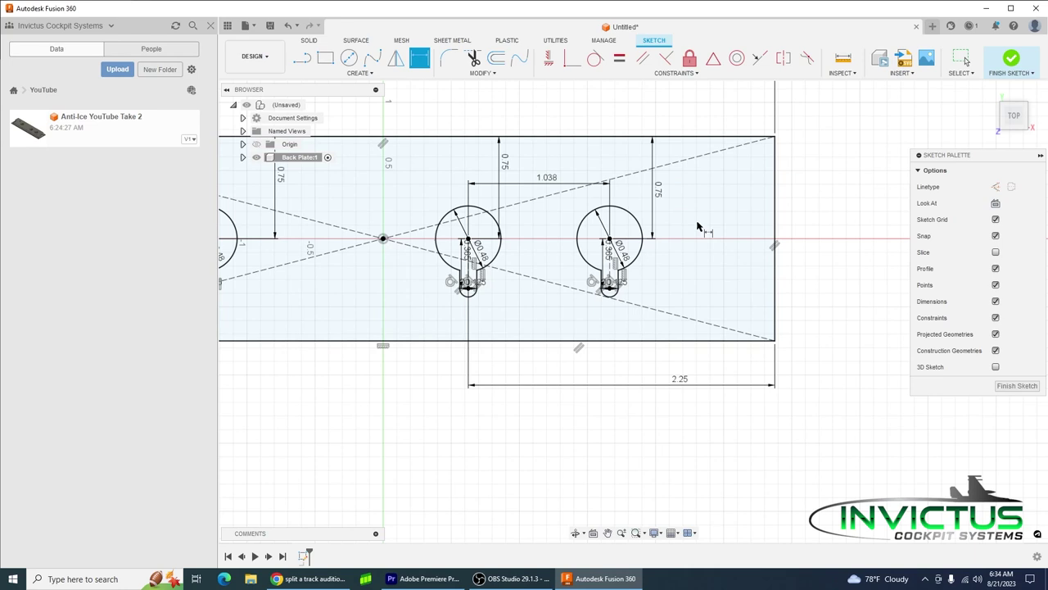
# - Draw a Ø0.257 circle near the plate's lower right end
pyautogui.click(349, 57)
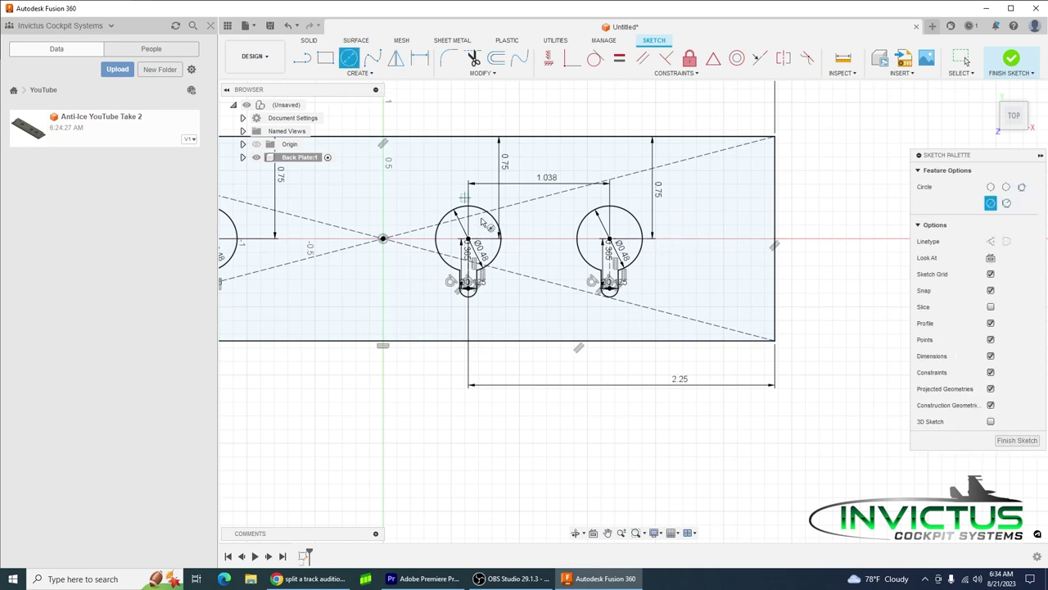
pyautogui.click(696, 293)
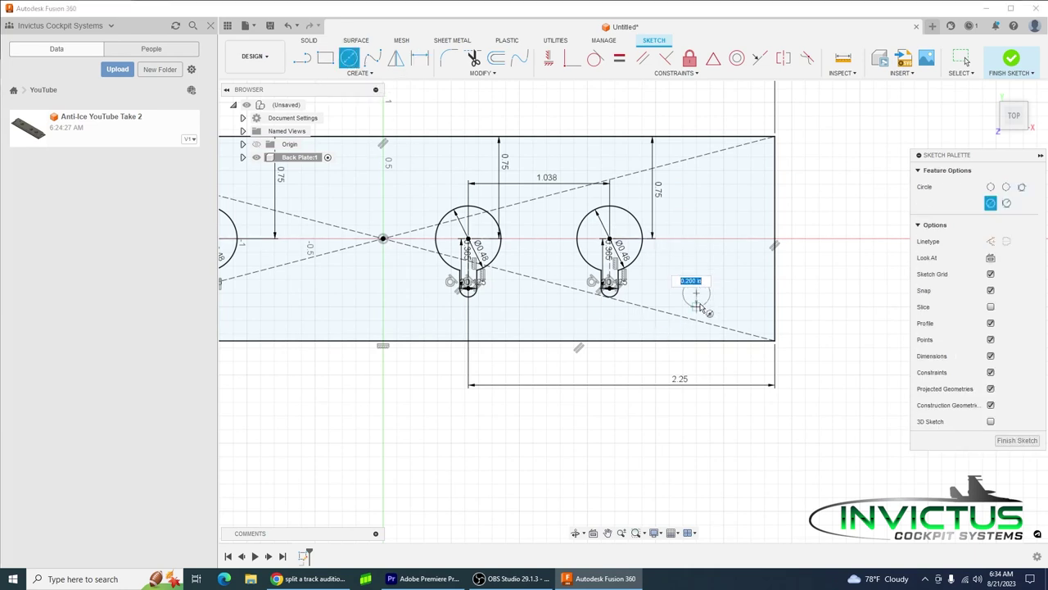
pyautogui.write('2')
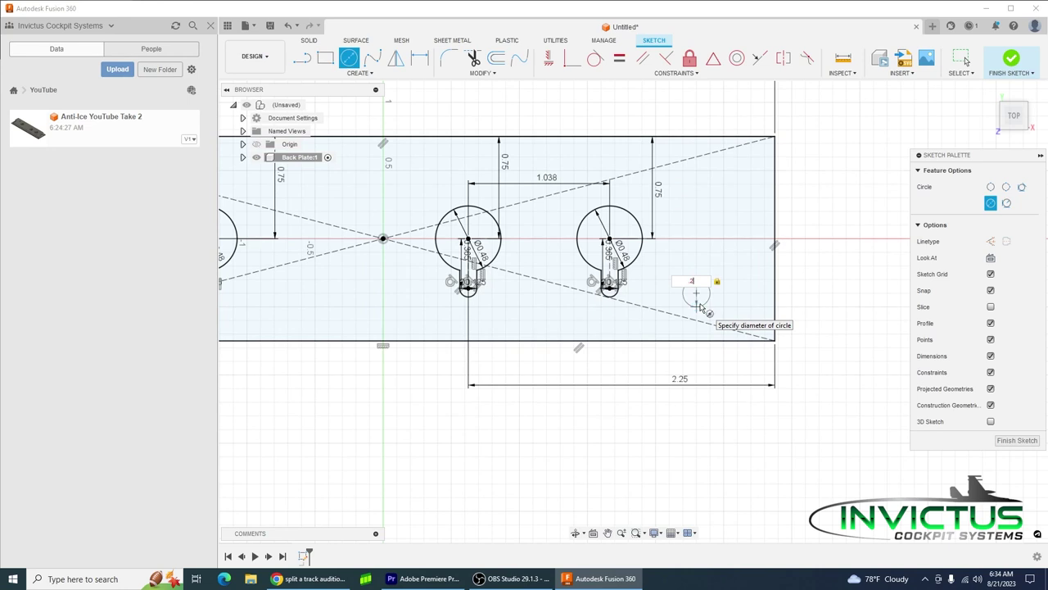
pyautogui.write('57')
pyautogui.press('Return')
pyautogui.press('Escape')
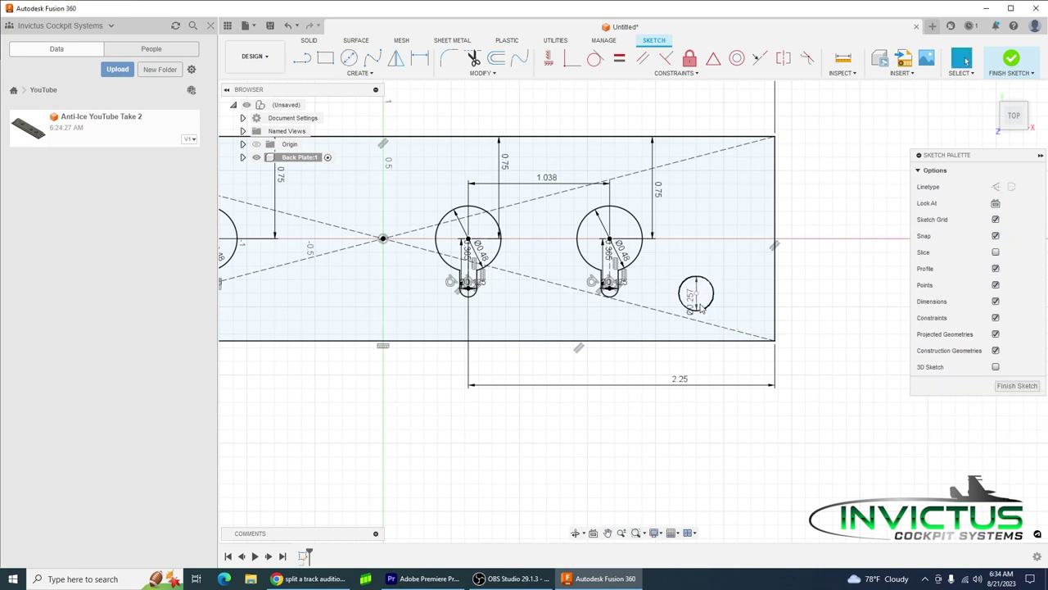
# - Dimension the Ø0.257 circle 0.712 from the right edge and 0.375 from the bottom edge
pyautogui.click(419, 58)
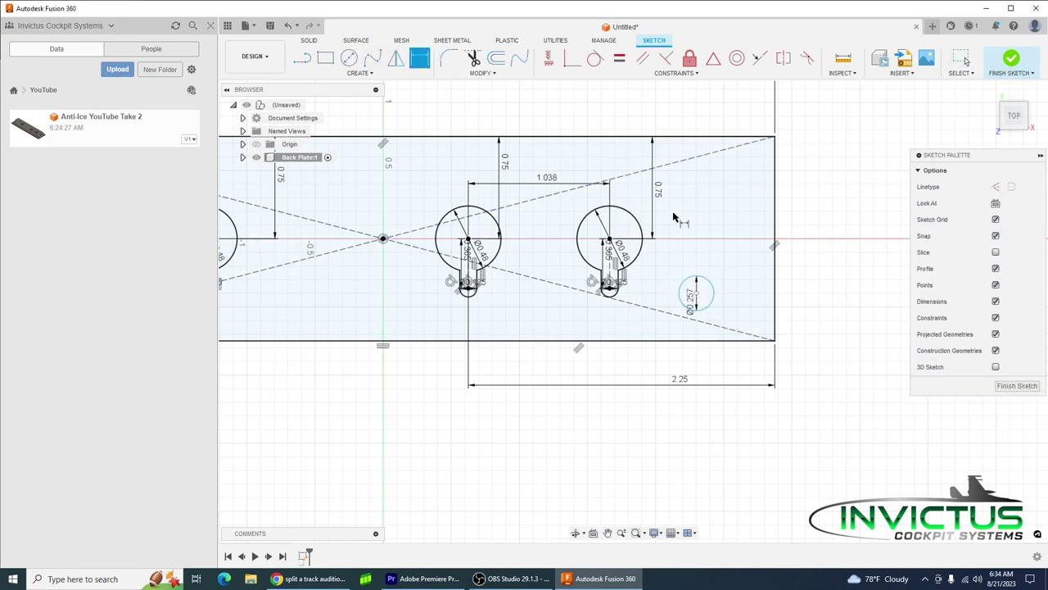
pyautogui.click(713, 286)
pyautogui.click(775, 304)
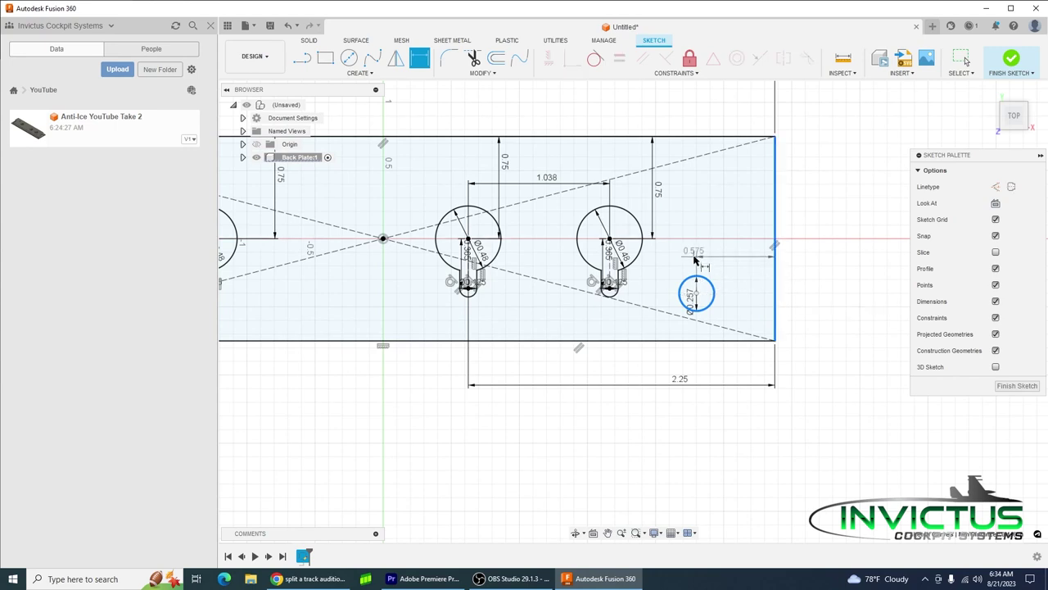
pyautogui.click(690, 264)
pyautogui.press('BackSpace')
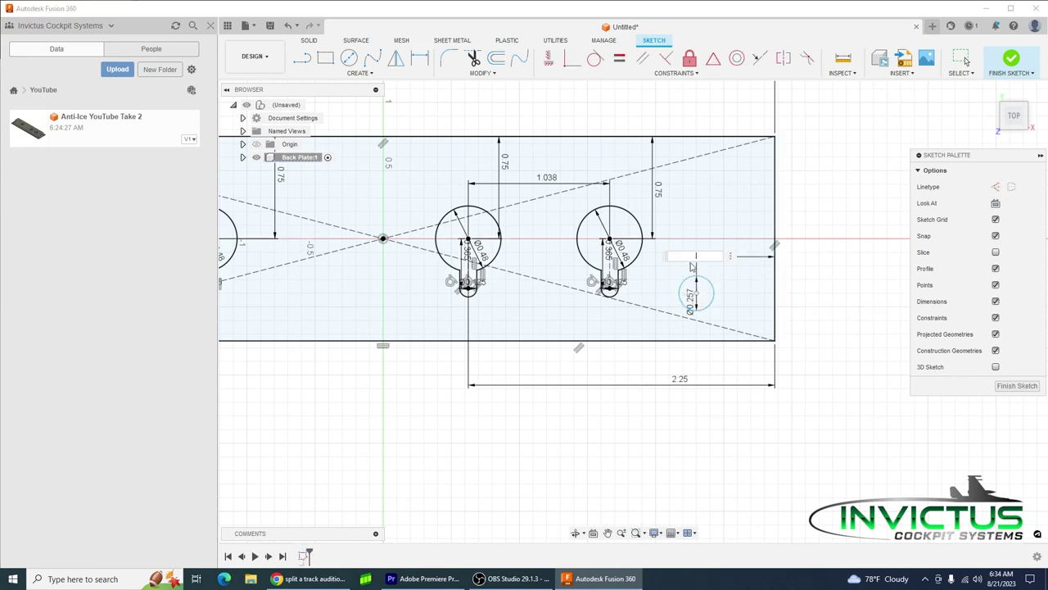
pyautogui.press('Return')
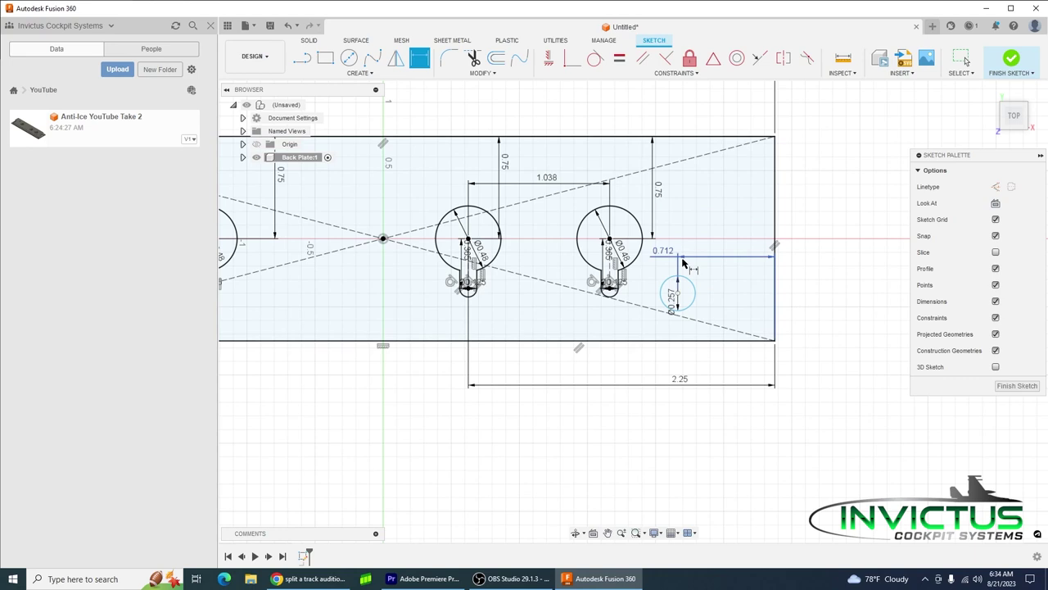
pyautogui.click(696, 296)
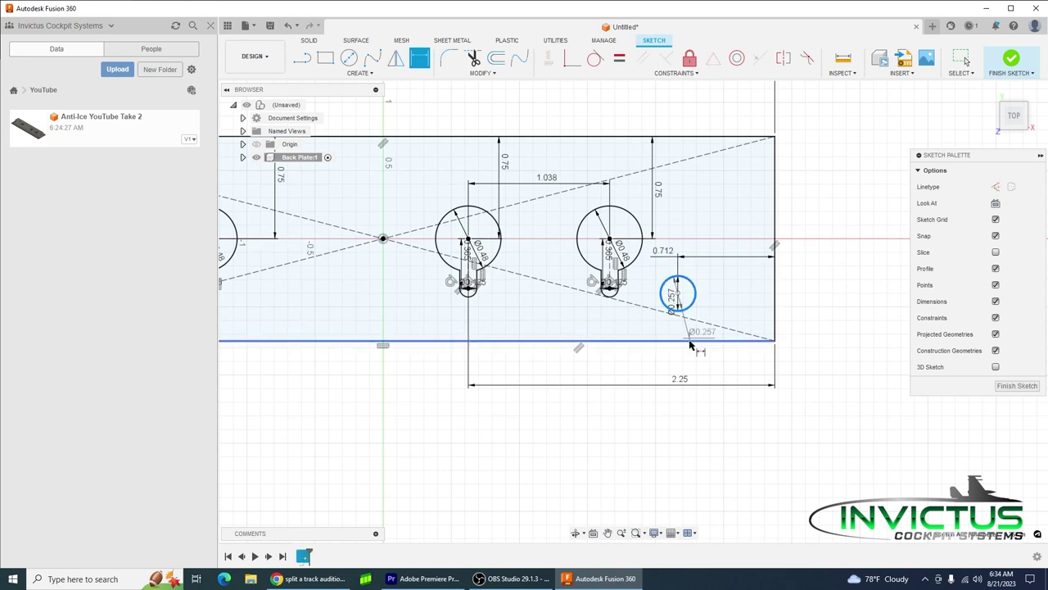
pyautogui.click(637, 327)
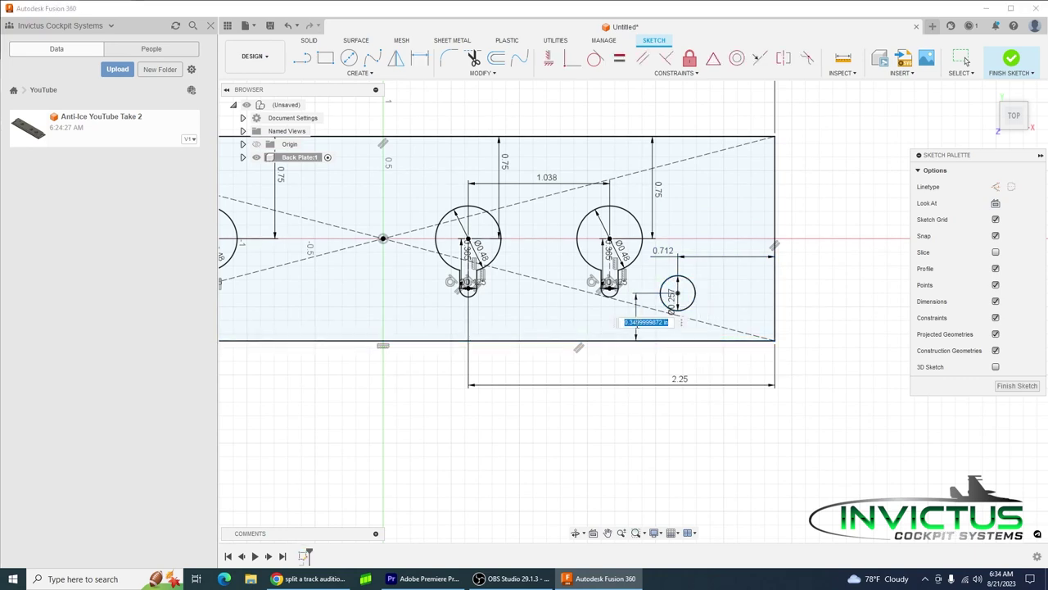
pyautogui.press('BackSpace')
pyautogui.press('Return')
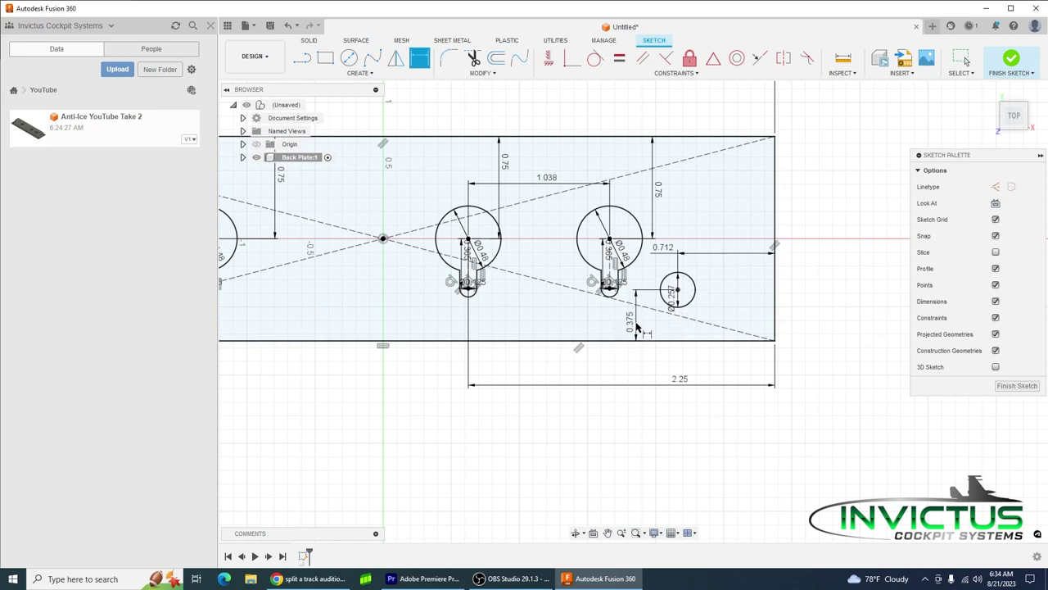
# - Draw a Ø0.25 circle near the plate's top right corner
pyautogui.click(348, 58)
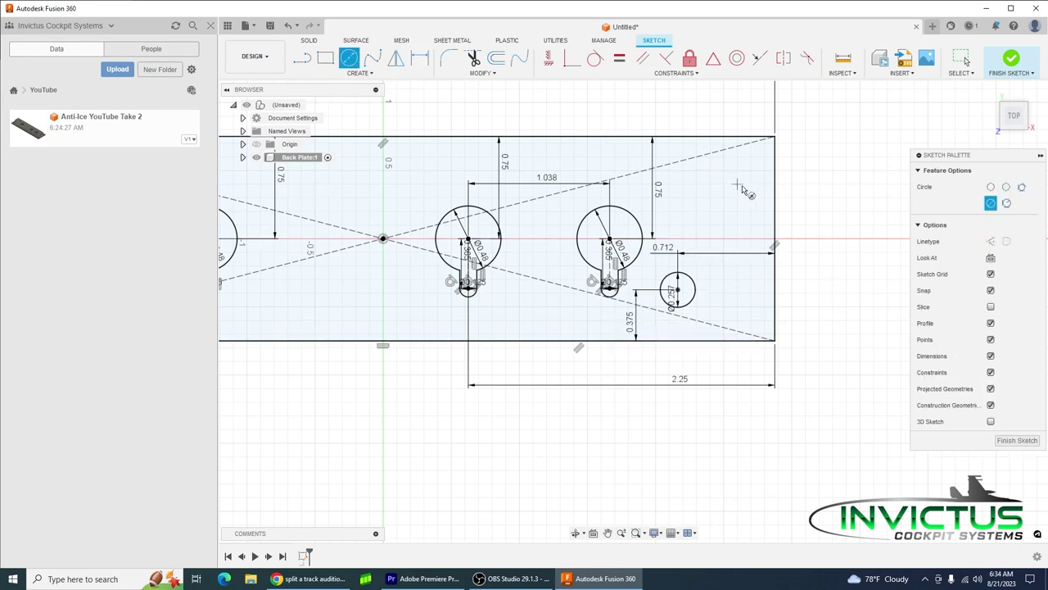
pyautogui.click(735, 184)
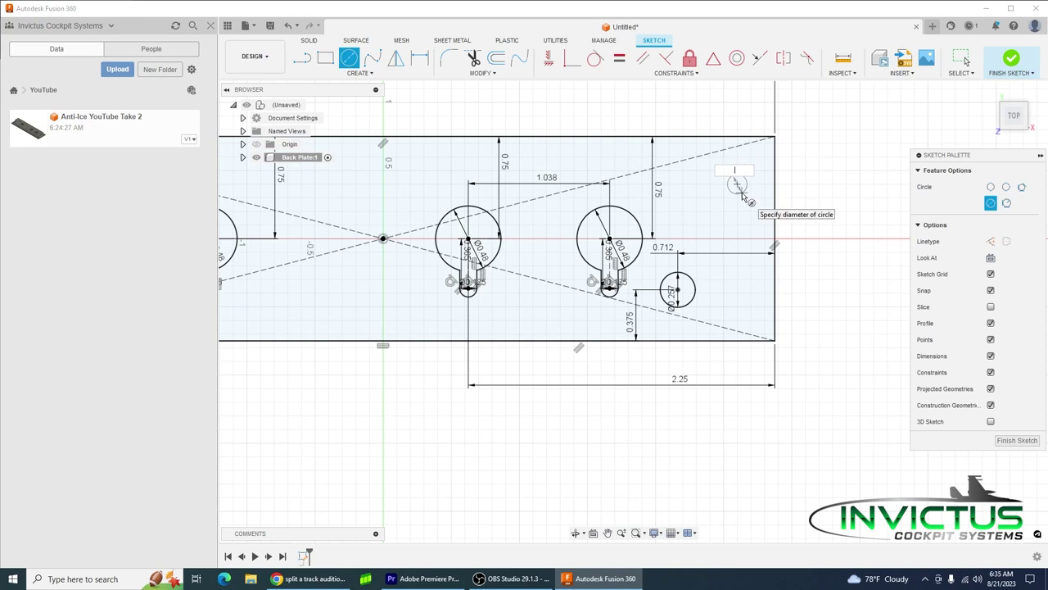
pyautogui.write('.25')
pyautogui.press('Return')
pyautogui.press('Escape')
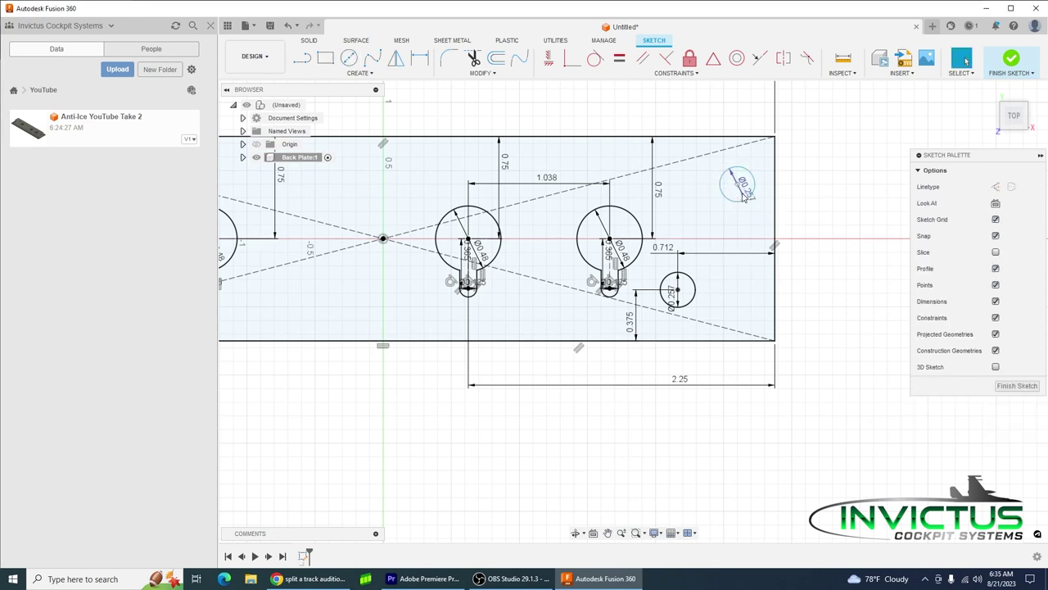
# - Dimension the top-right circle 0.192 from the right edge and start its top-edge distance
pyautogui.click(419, 58)
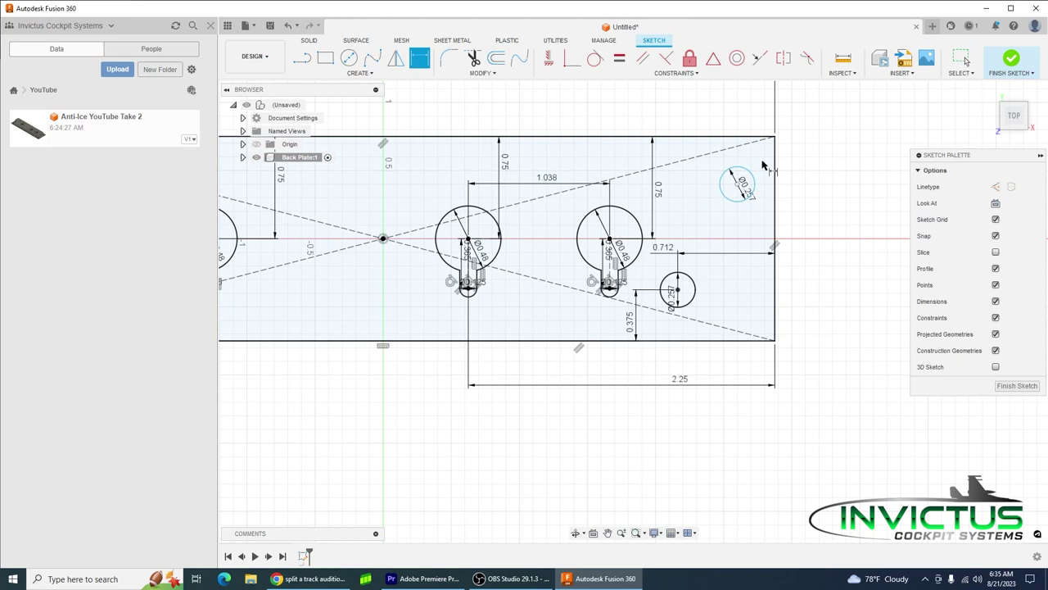
pyautogui.click(757, 185)
pyautogui.click(808, 185)
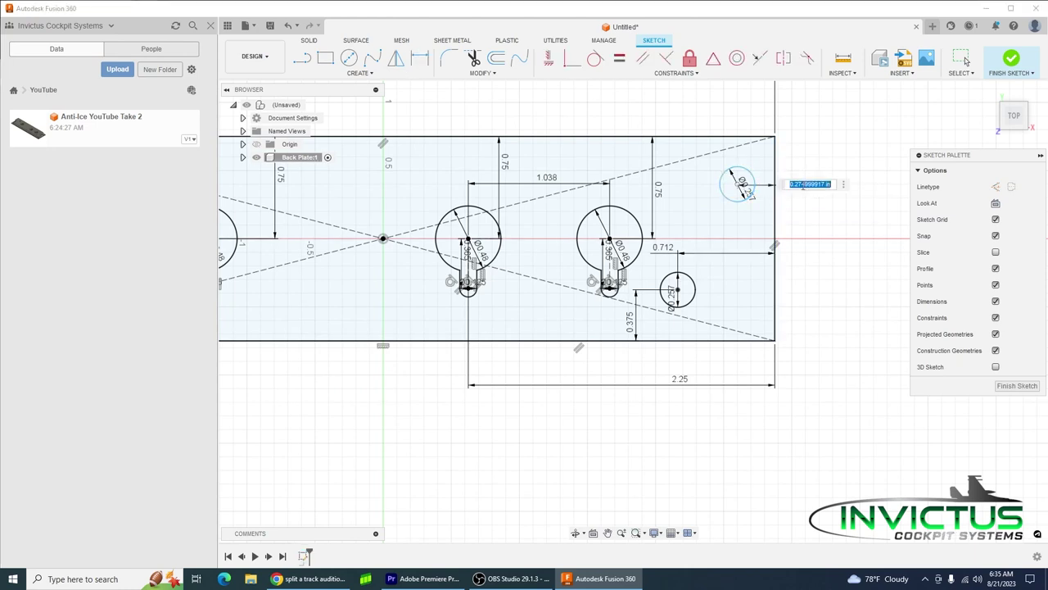
pyautogui.press('BackSpace')
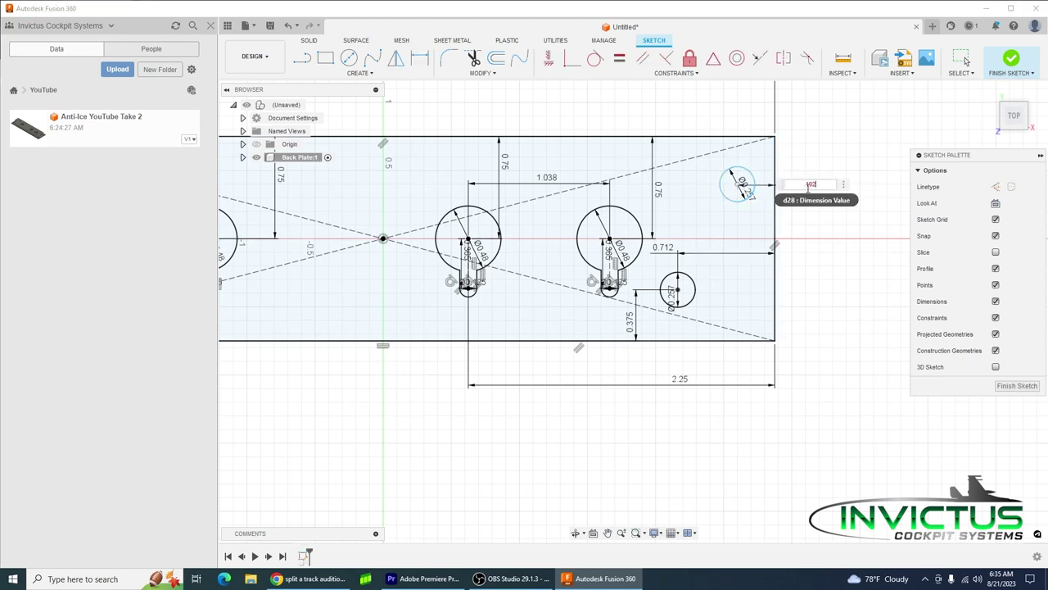
pyautogui.write('.192')
pyautogui.press('Return')
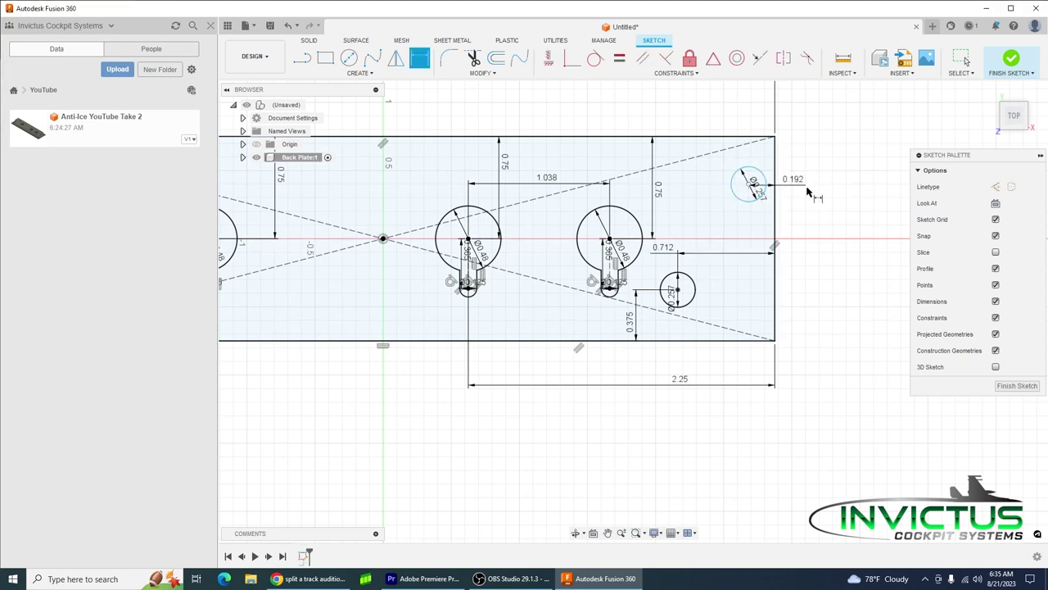
pyautogui.click(733, 187)
pyautogui.click(740, 137)
pyautogui.click(729, 110)
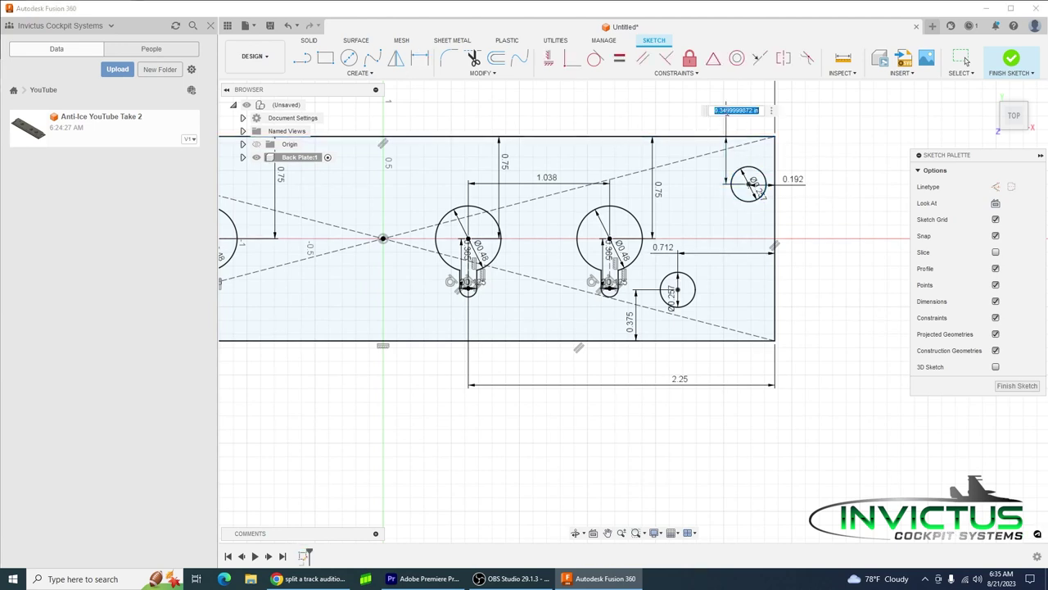
pyautogui.press('BackSpace')
# - Set the top-right circle 0.562 below the top edge and finish the sketch
pyautogui.press('Return')
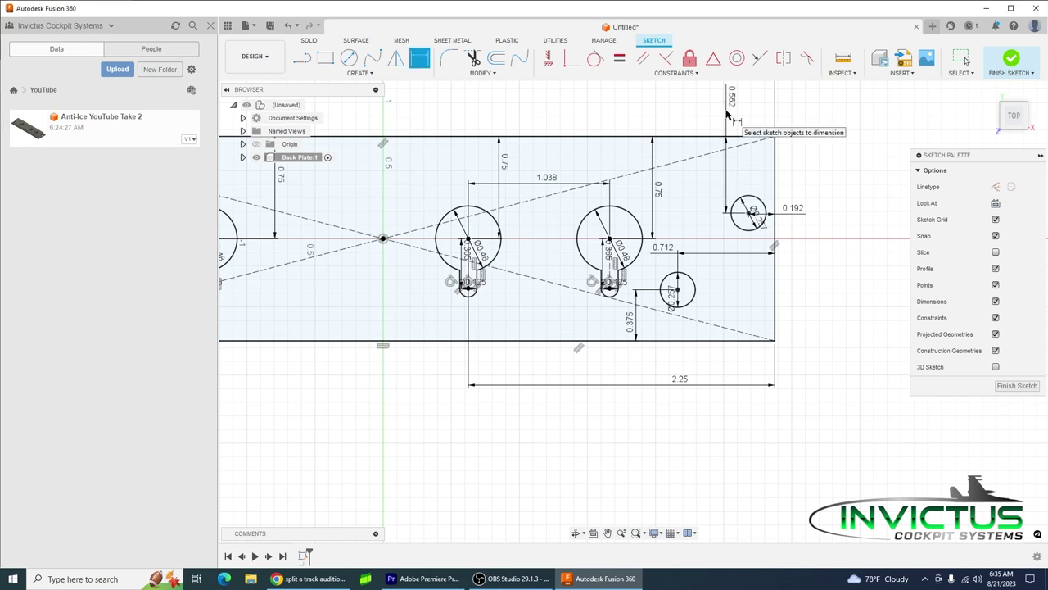
pyautogui.click(1011, 57)
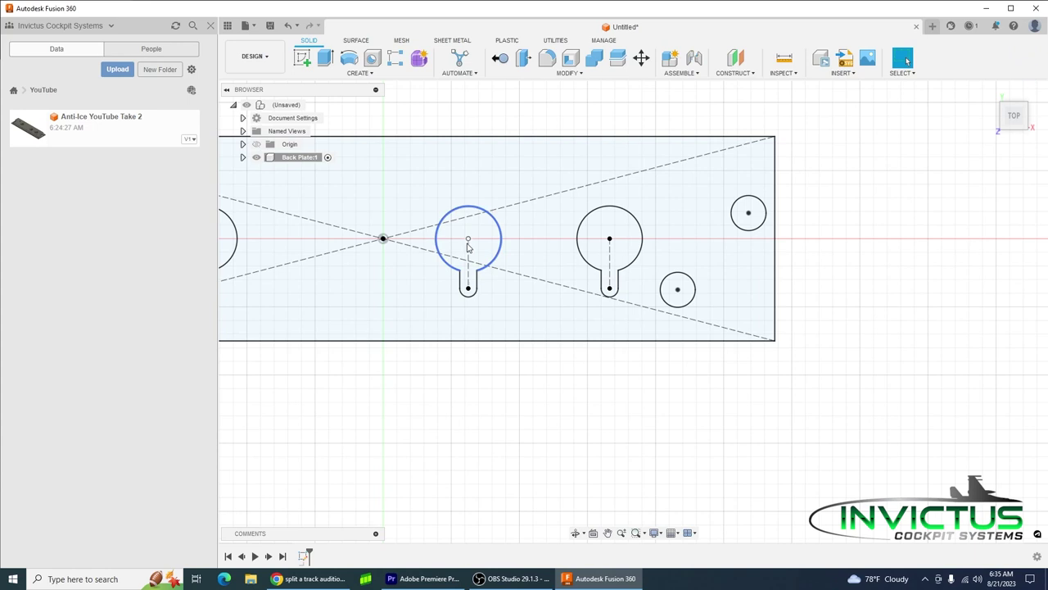
pyautogui.scroll(-6, 468, 247)
pyautogui.moveTo(454, 335)
pyautogui.mouseDown(button='middle')
pyautogui.moveTo(577, 350)
pyautogui.moveTo(599, 368)
pyautogui.mouseUp(button='middle')
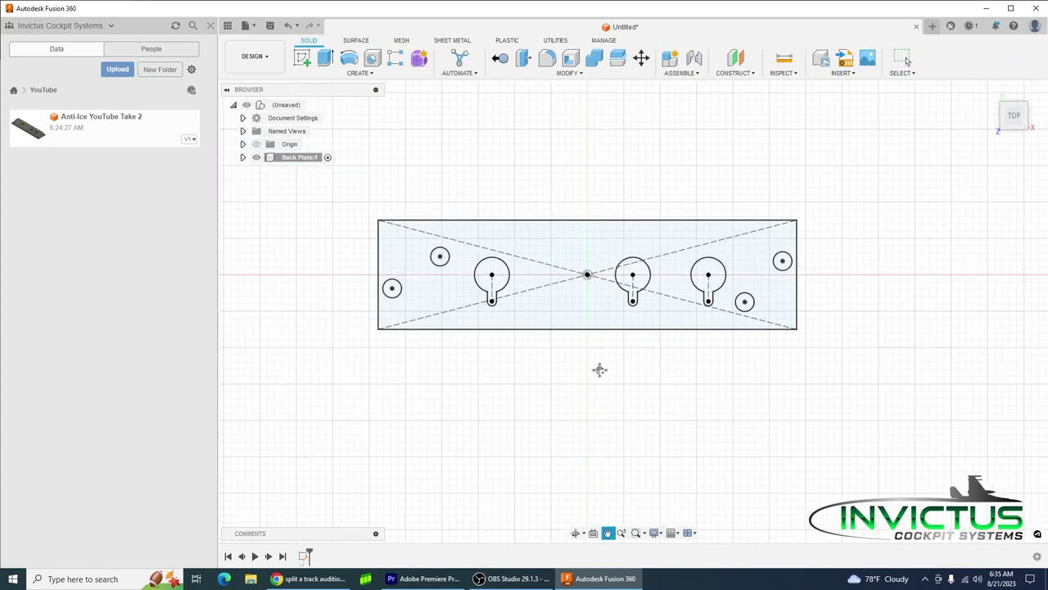
# - Extrude the plate profile 0.064 in into a new solid body
pyautogui.click(324, 59)
pyautogui.click(550, 246)
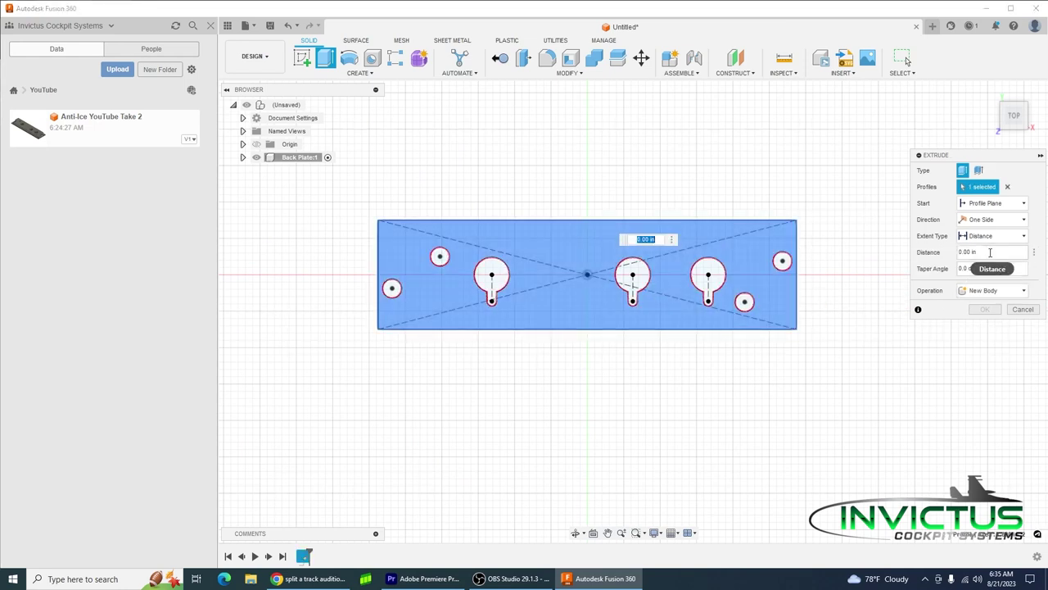
pyautogui.click(970, 251)
pyautogui.write('64')
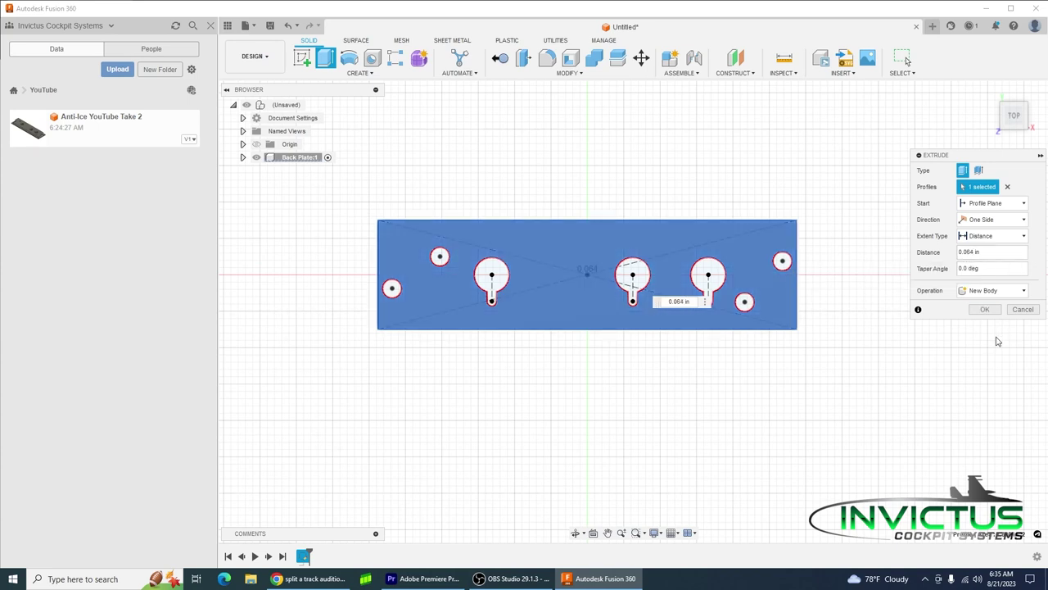
pyautogui.click(986, 309)
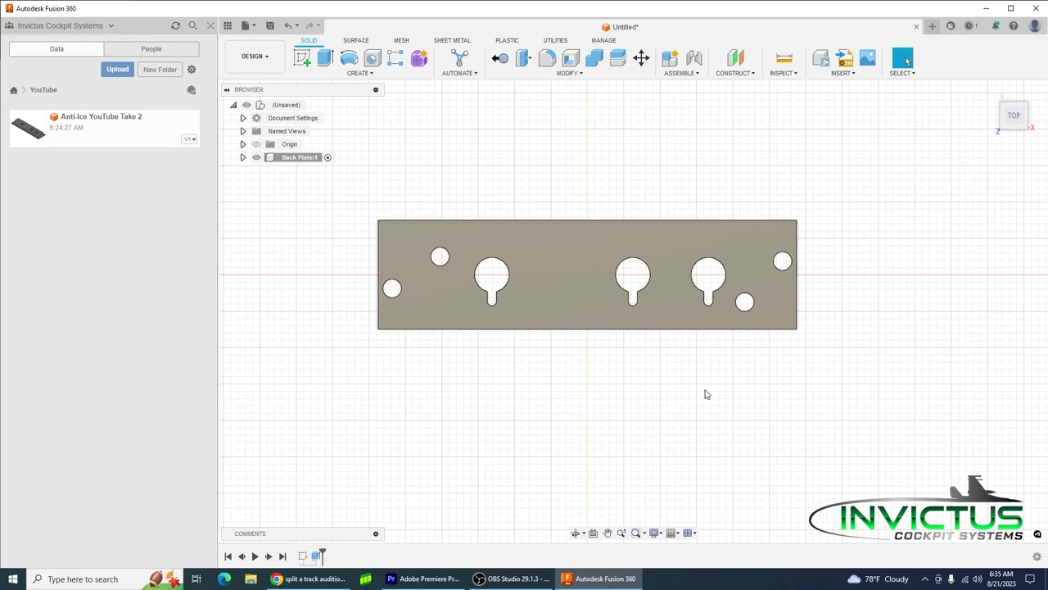
# - Add a new component under the top-level design and name it Light Plate
pyautogui.moveTo(705, 394)
pyautogui.keyDown('shift'); pyautogui.mouseDown(button='middle')
pyautogui.moveTo(707, 351)
pyautogui.moveTo(672, 355)
pyautogui.moveTo(693, 326)
pyautogui.moveTo(693, 379)
pyautogui.moveTo(707, 382)
pyautogui.mouseUp(button='middle'); pyautogui.keyUp('shift')
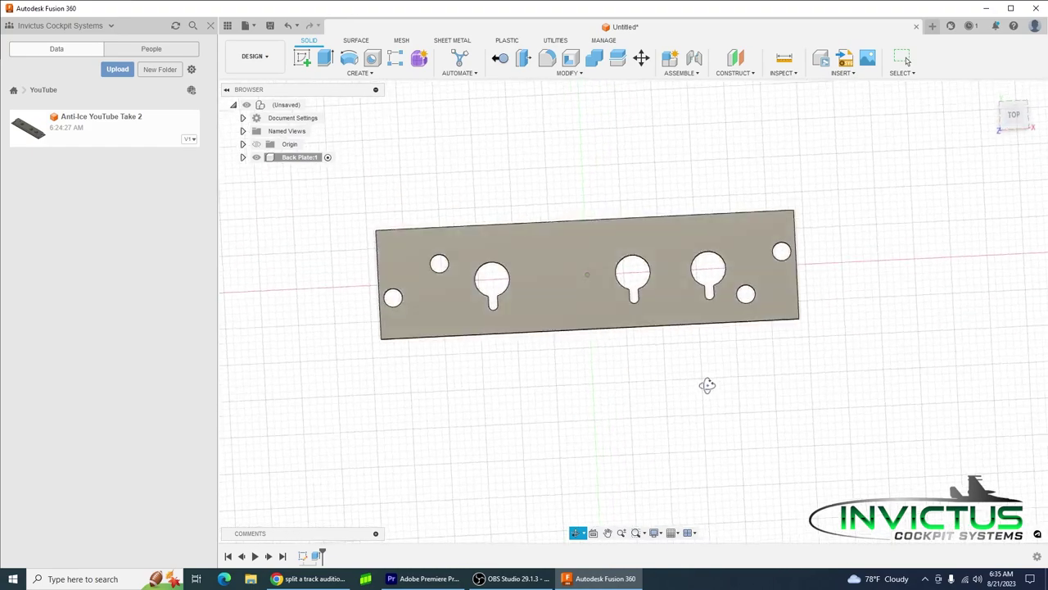
pyautogui.click(314, 105)
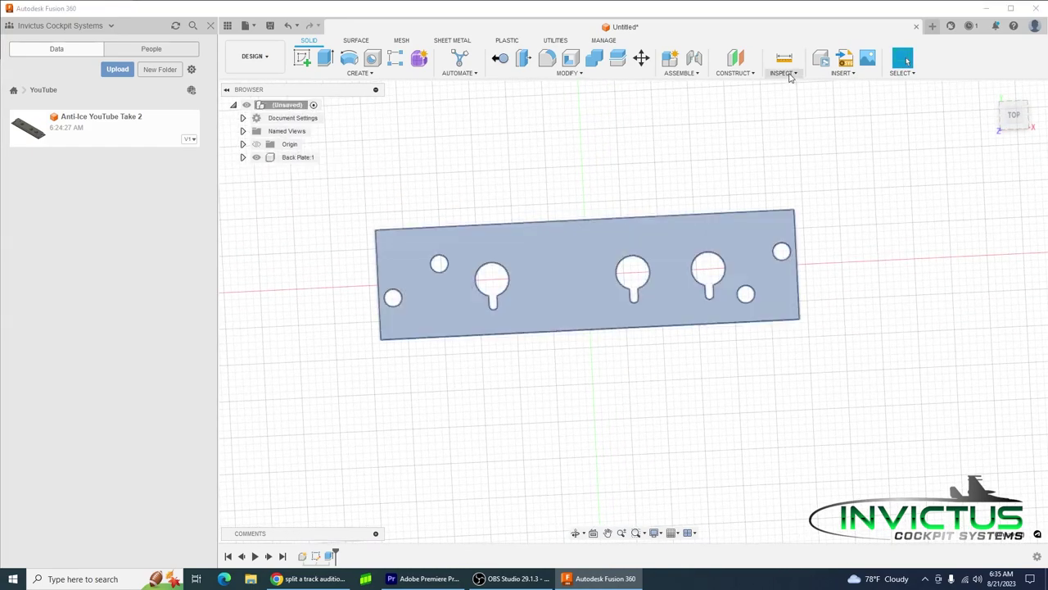
pyautogui.click(670, 58)
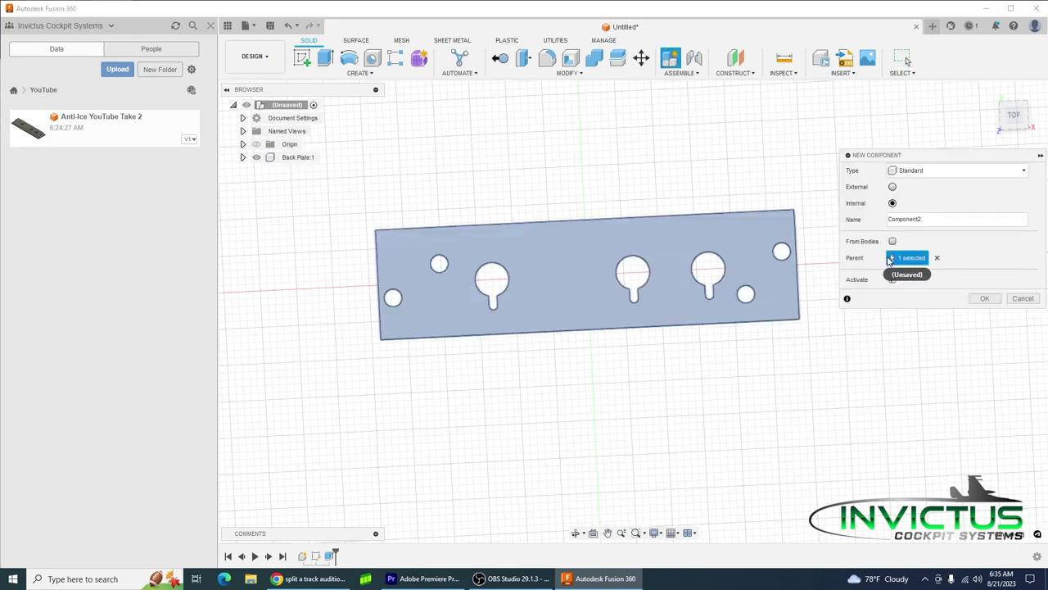
pyautogui.doubleClick(893, 219)
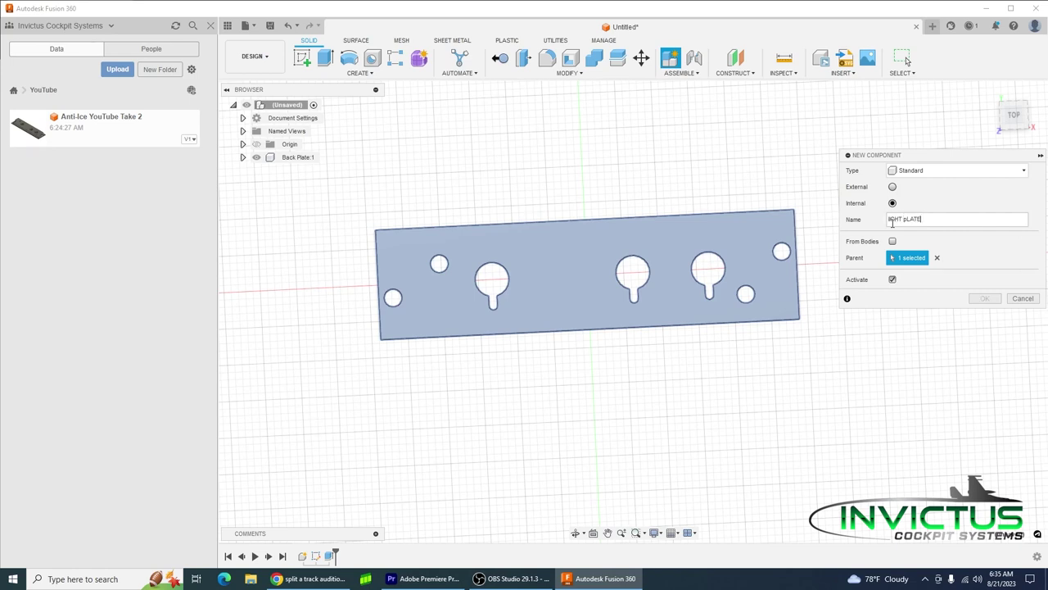
pyautogui.moveTo(933, 220); pyautogui.dragTo(833, 229)
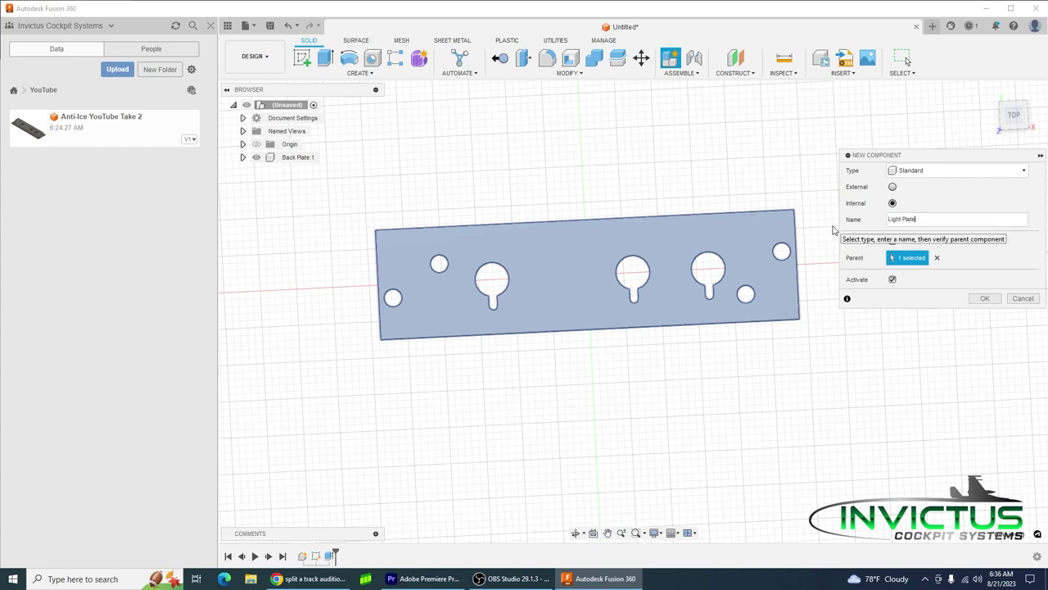
pyautogui.click(984, 298)
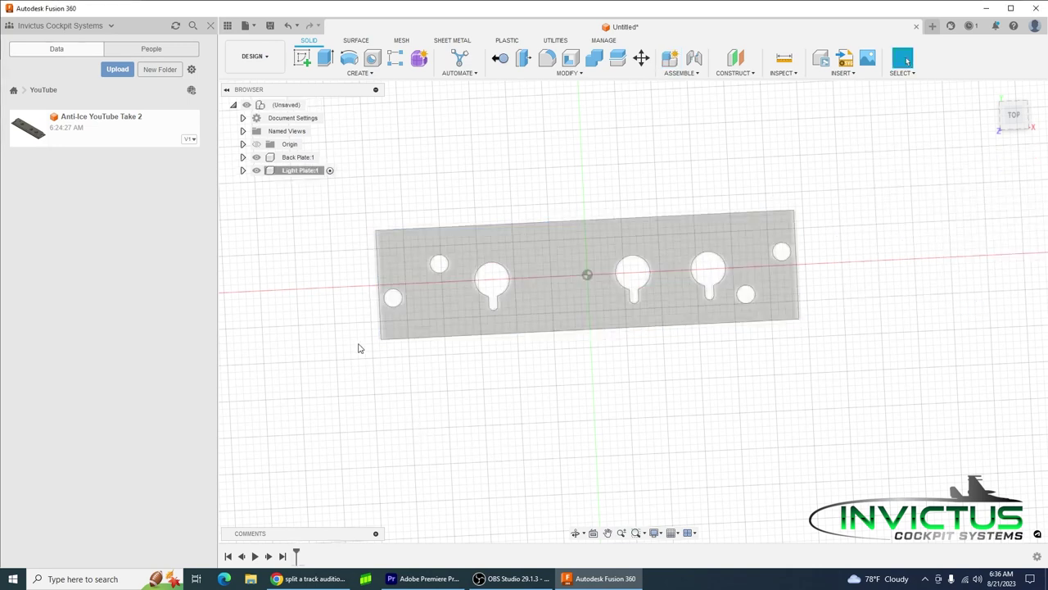
# - Start a sketch on the plate face and offset its outline 0.063 in inward
pyautogui.click(302, 57)
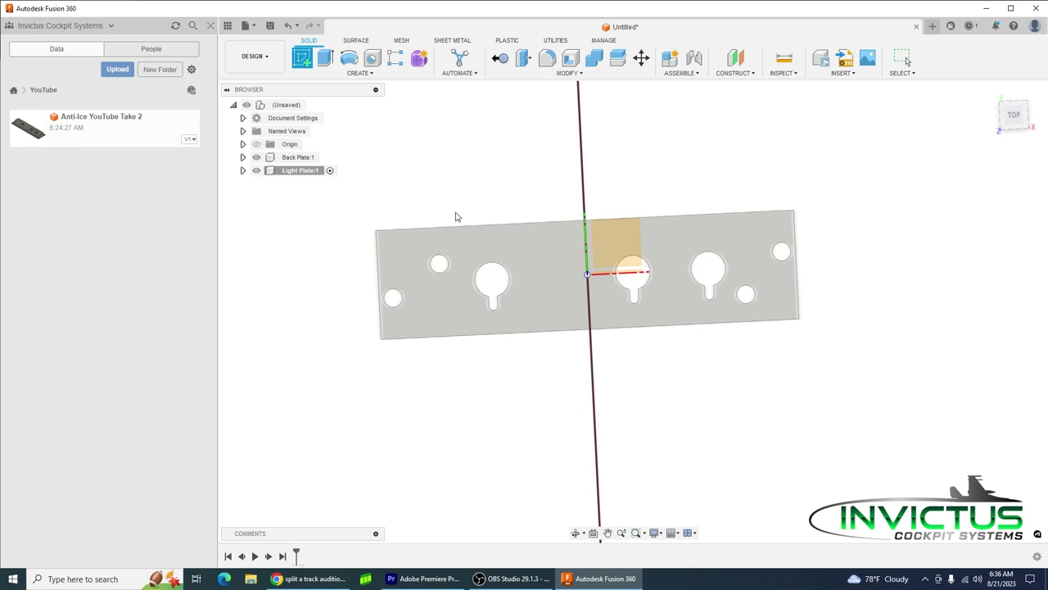
pyautogui.click(480, 252)
pyautogui.moveTo(854, 450)
pyautogui.mouseDown(button='middle')
pyautogui.moveTo(753, 404)
pyautogui.moveTo(761, 401)
pyautogui.mouseUp(button='middle')
pyautogui.click(497, 58)
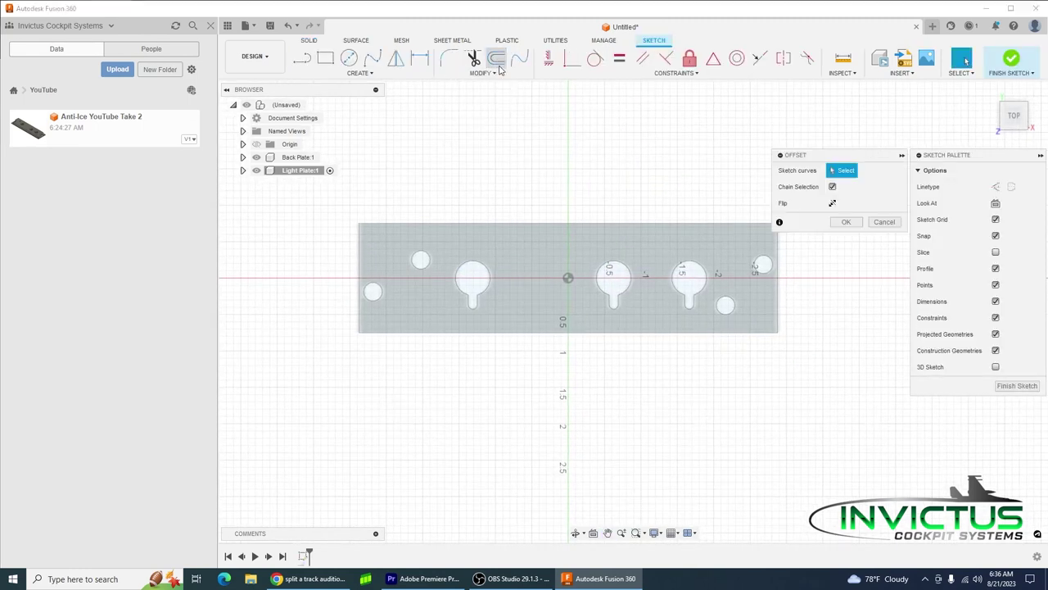
pyautogui.click(553, 224)
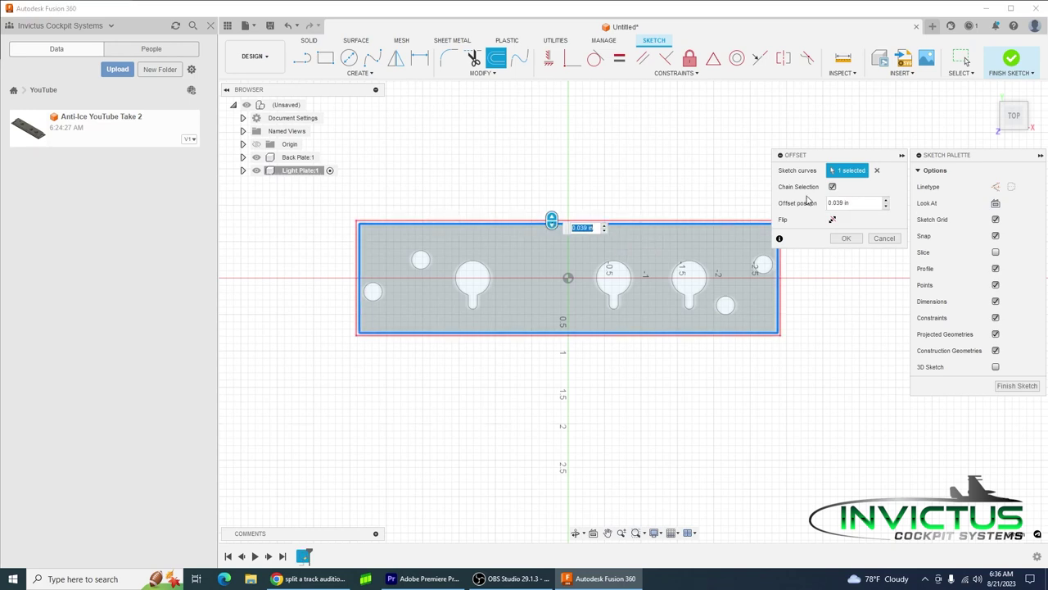
pyautogui.click(855, 203)
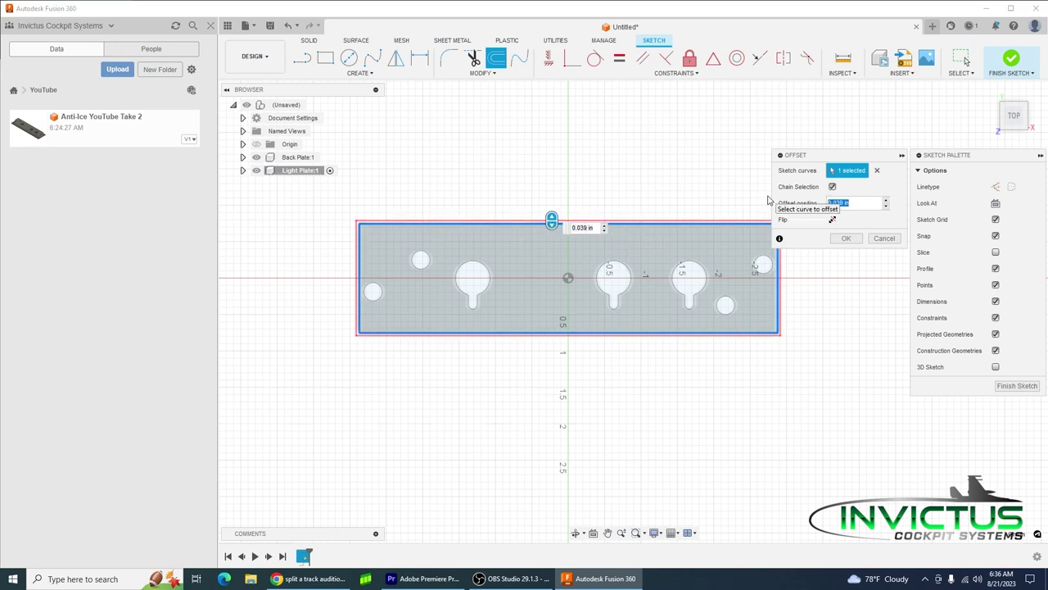
pyautogui.write('-.063')
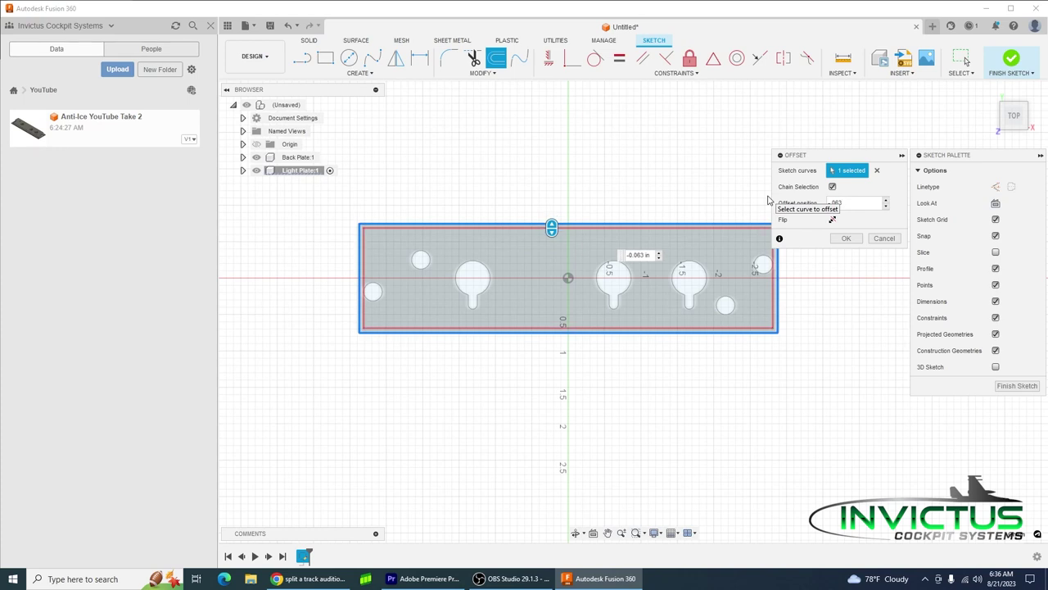
pyautogui.press('Return')
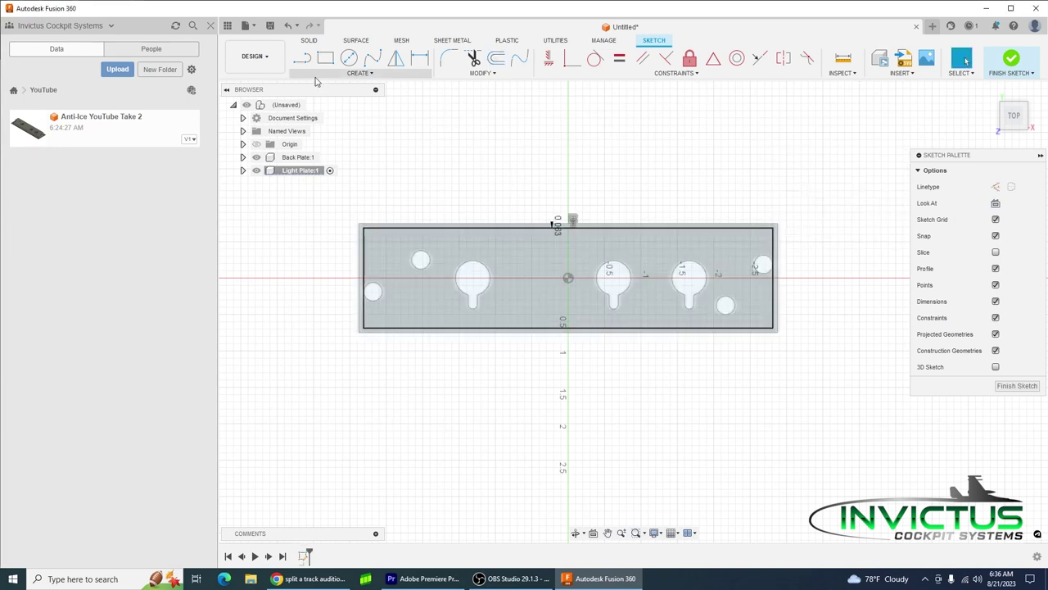
# - Draw a short vertical line near the plate's left edge
pyautogui.press('l')
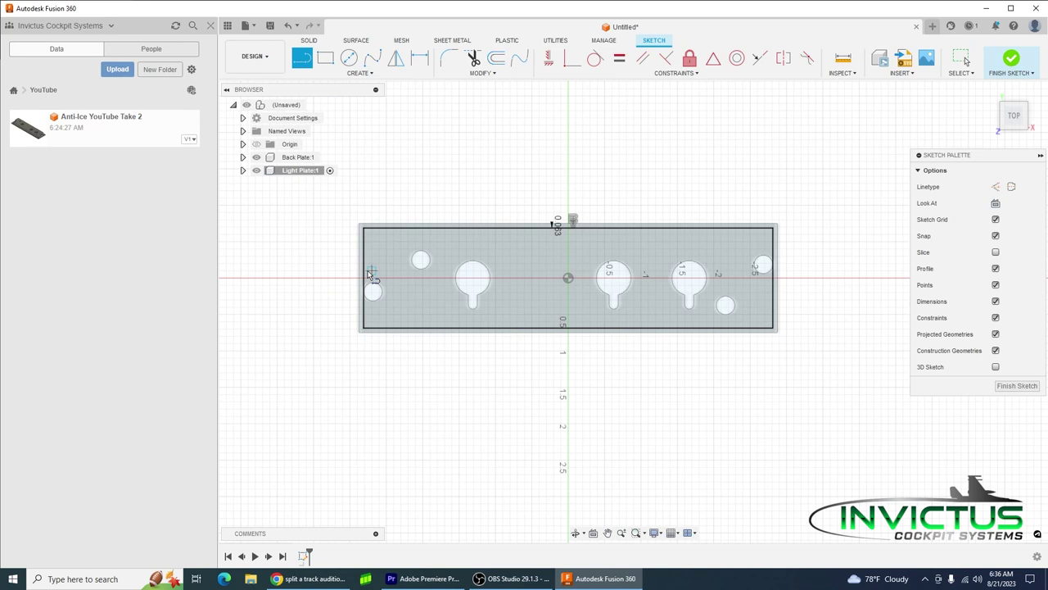
pyautogui.click(386, 273)
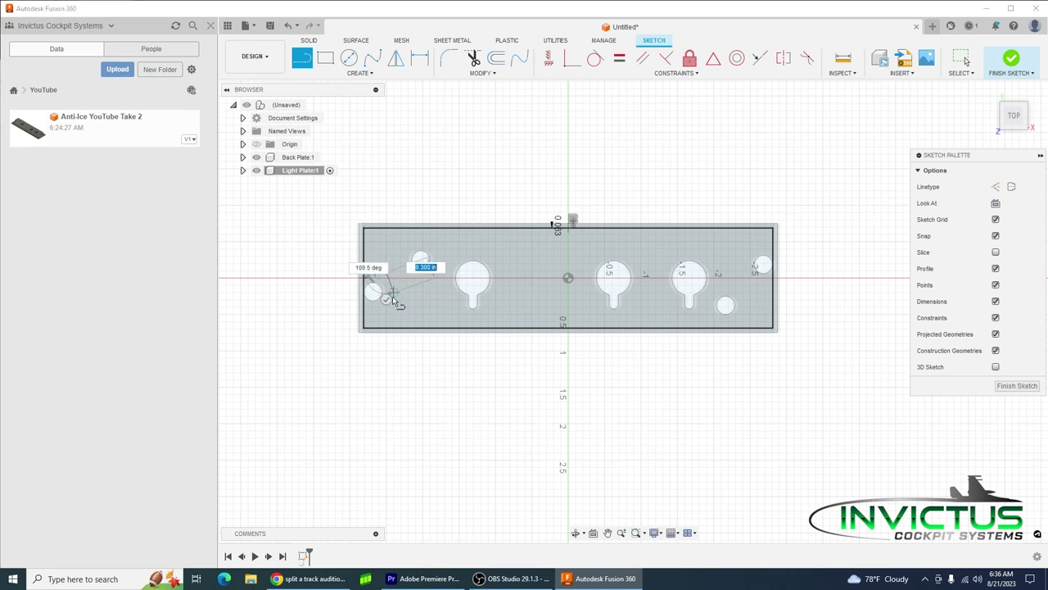
pyautogui.click(390, 330)
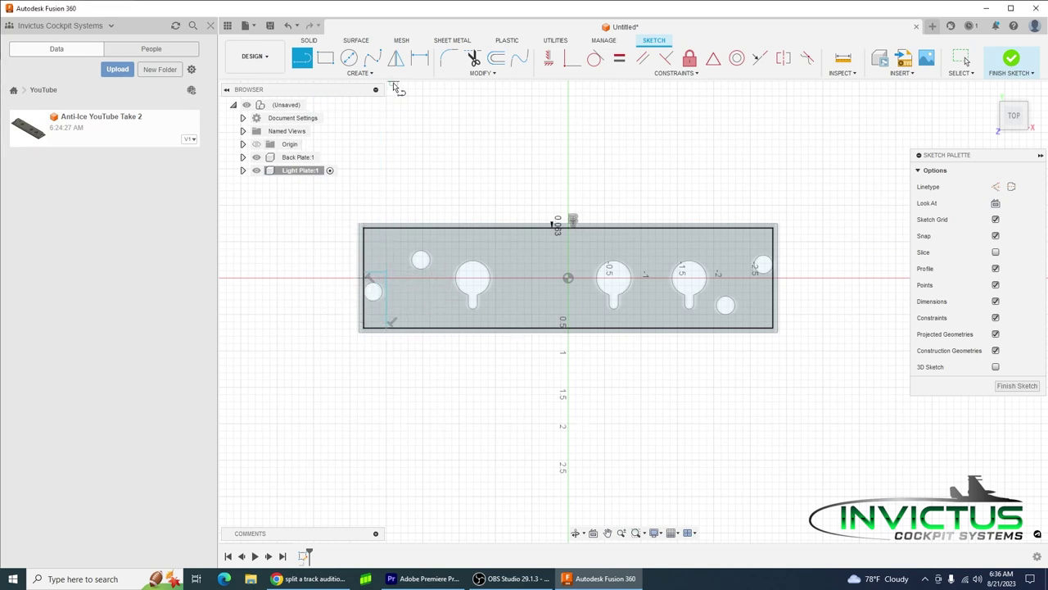
# - Dimension the vertical line 0.219 from the left hole centre, vertically and horizontally
pyautogui.click(419, 57)
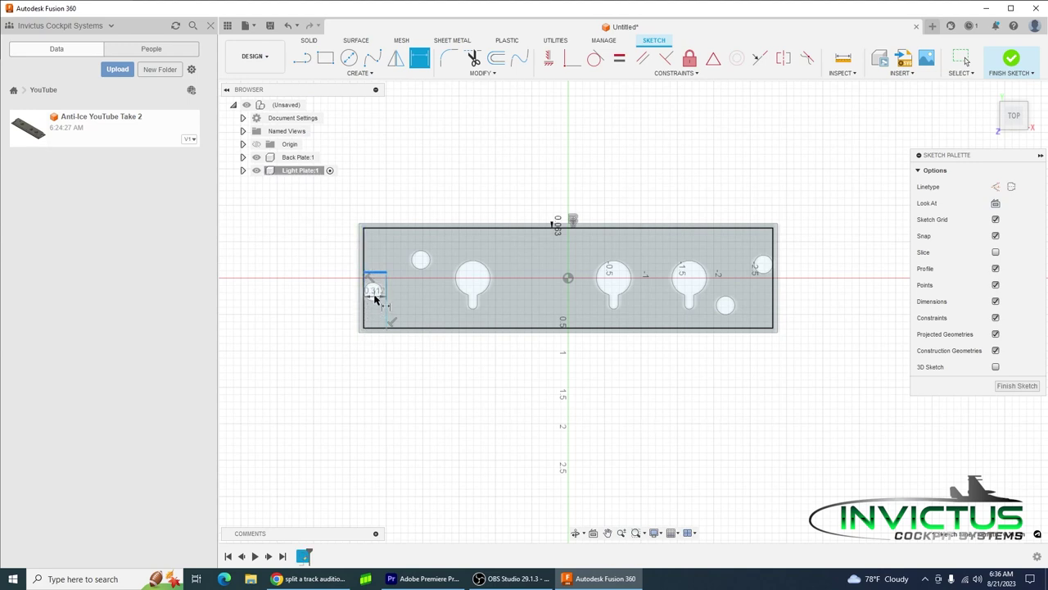
pyautogui.click(373, 293)
pyautogui.click(346, 287)
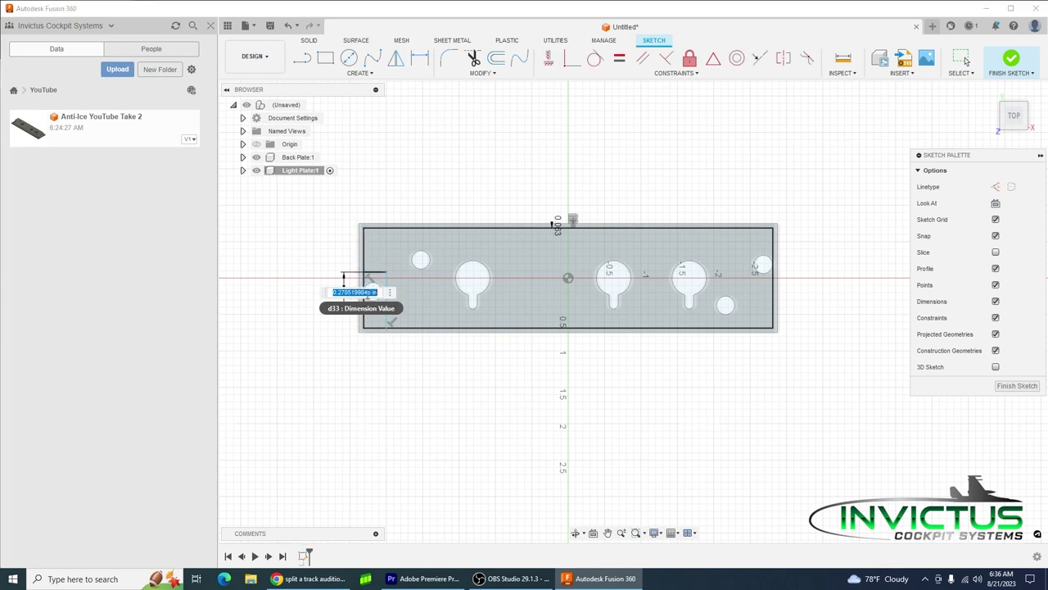
pyautogui.write('219')
pyautogui.press('Return')
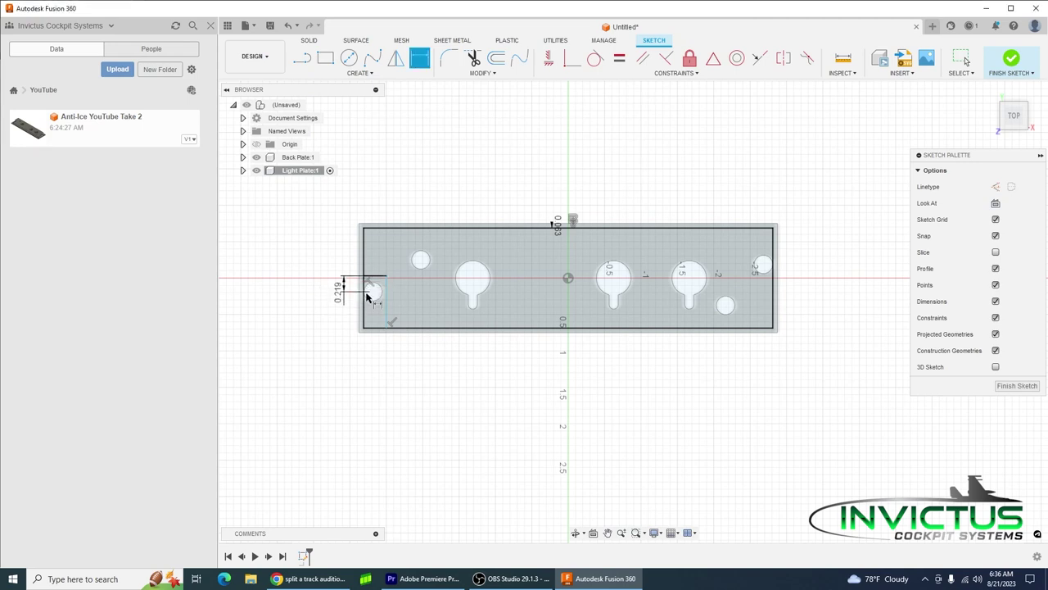
pyautogui.click(385, 305)
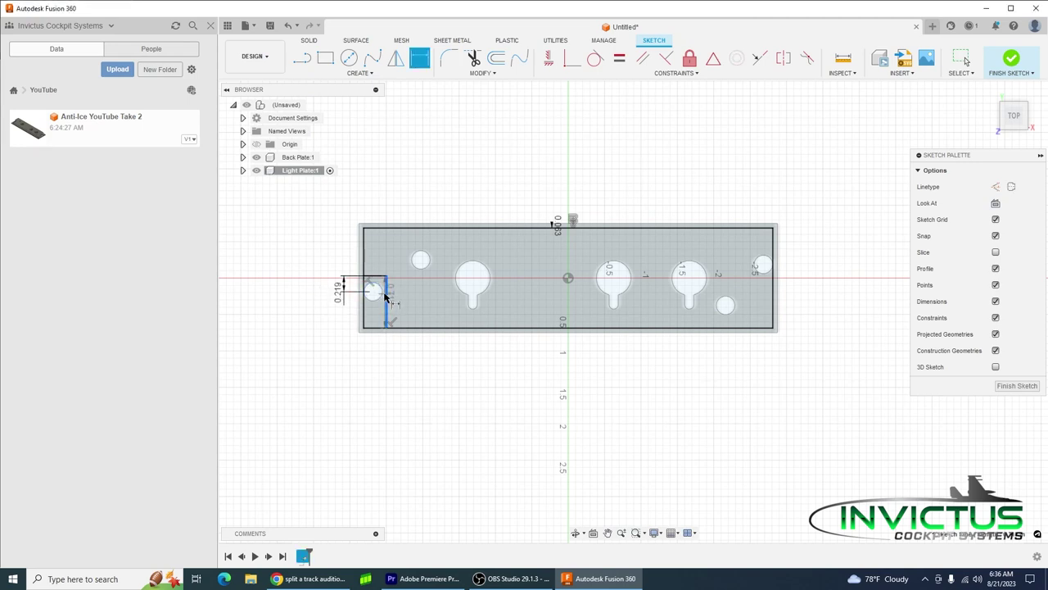
pyautogui.click(373, 293)
pyautogui.click(370, 348)
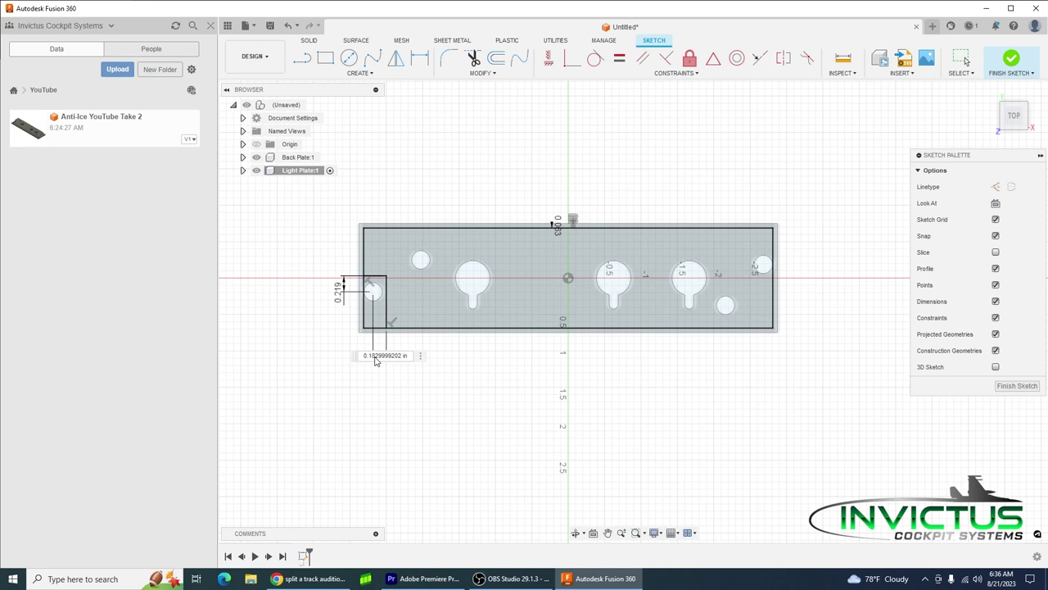
pyautogui.press('BackSpace')
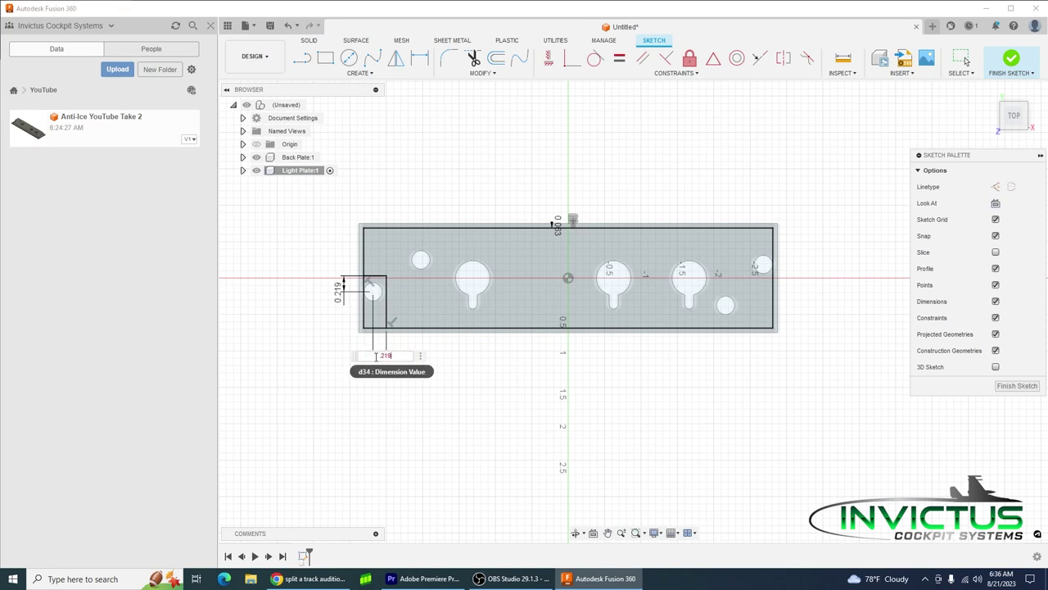
pyautogui.press('Return')
# - Round the lower-left corner with an R0.219 fillet and trim the leftover edge stubs
pyautogui.press('Escape')
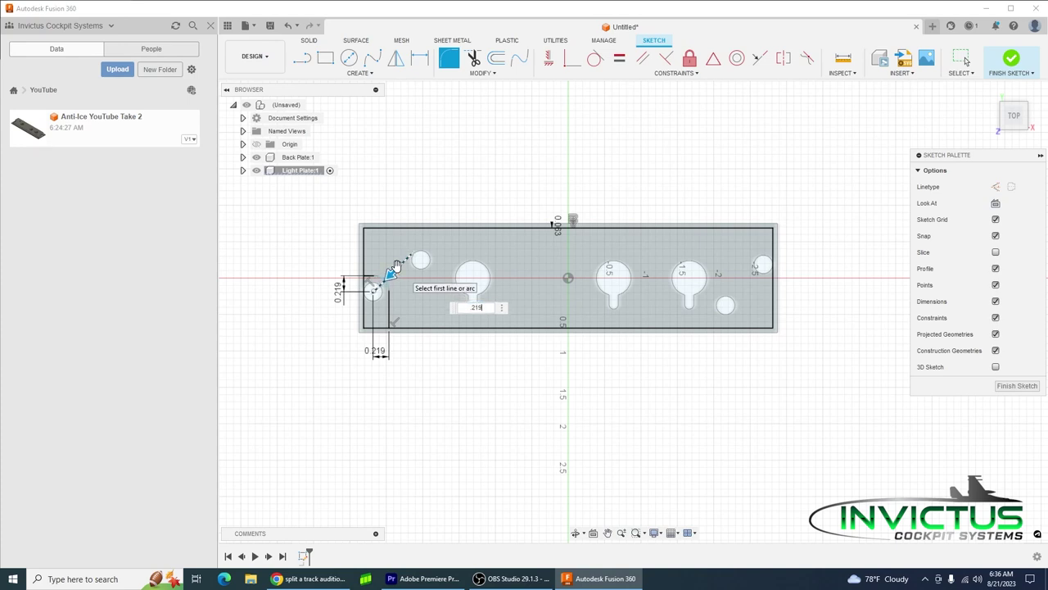
pyautogui.click(394, 270)
pyautogui.press('Escape')
pyautogui.click(474, 58)
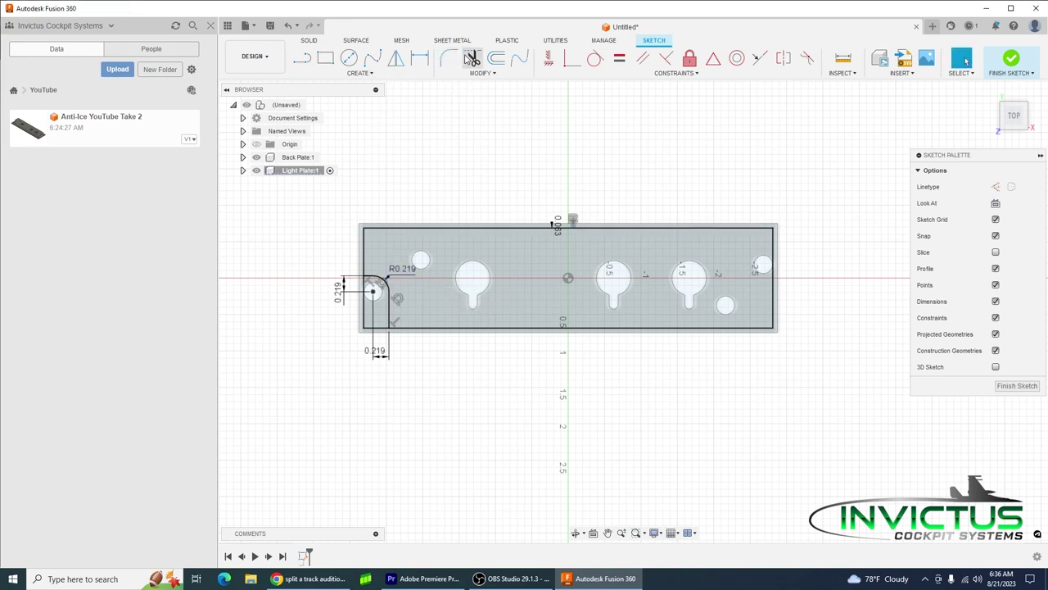
pyautogui.click(366, 301)
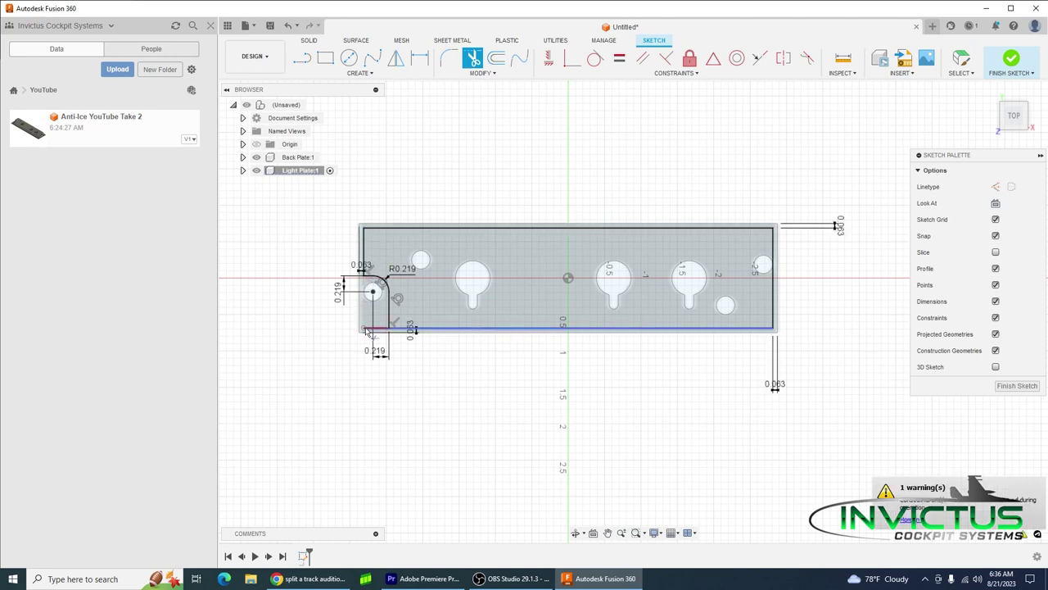
pyautogui.click(369, 329)
pyautogui.moveTo(601, 408); pyautogui.dragTo(442, 398, button='middle')
# - Draw a short vertical and horizontal line beside the right hole
pyautogui.click(301, 57)
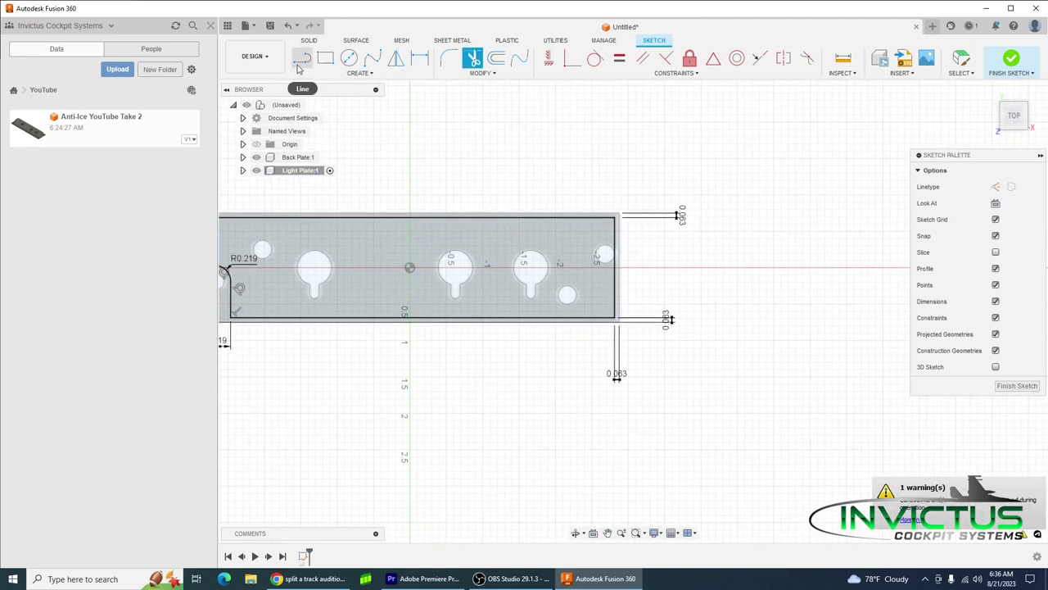
pyautogui.click(583, 217)
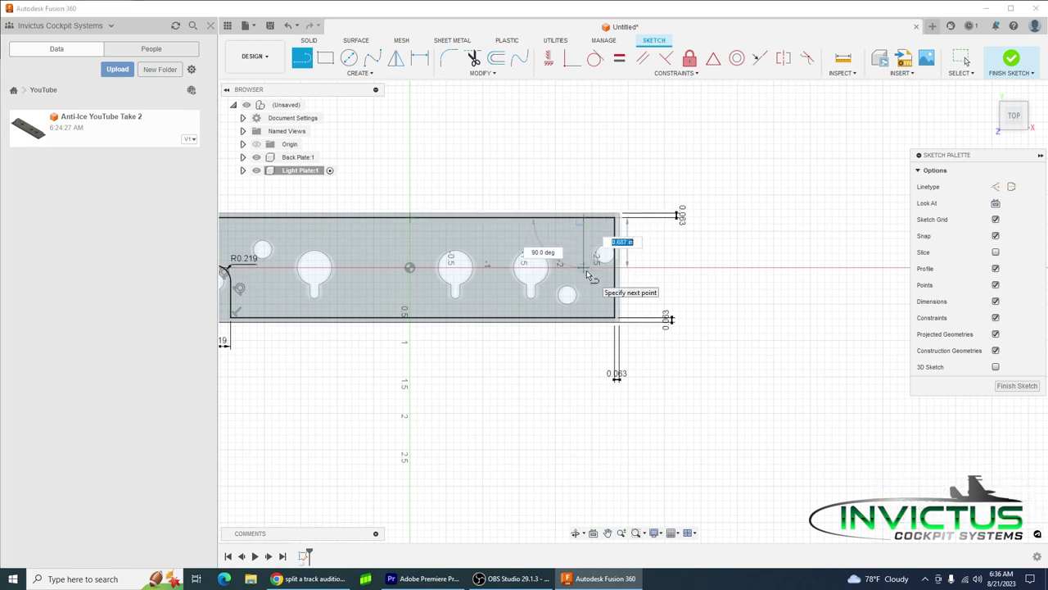
pyautogui.click(584, 275)
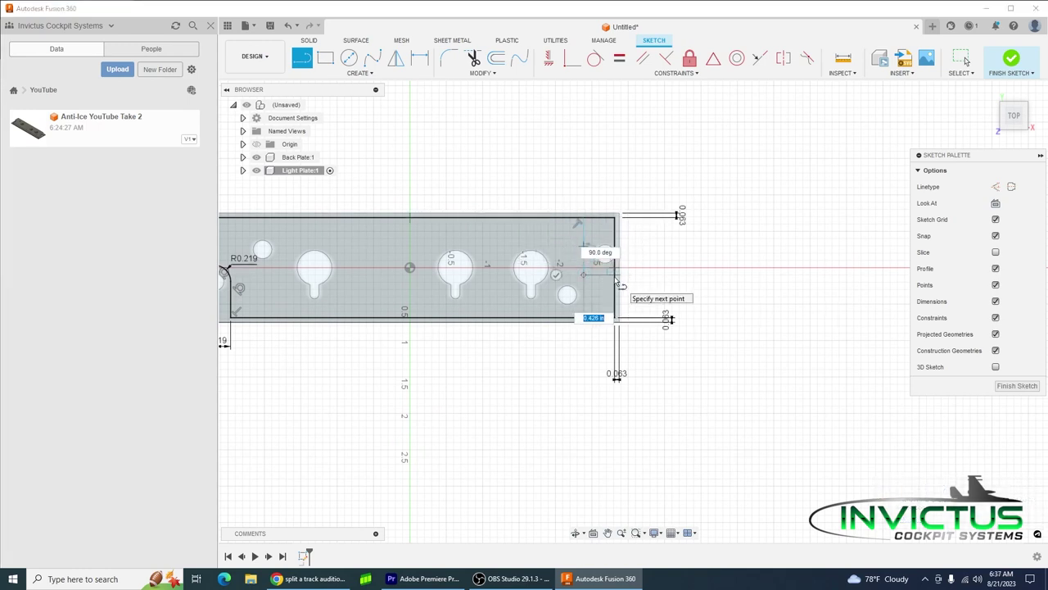
pyautogui.doubleClick(614, 276)
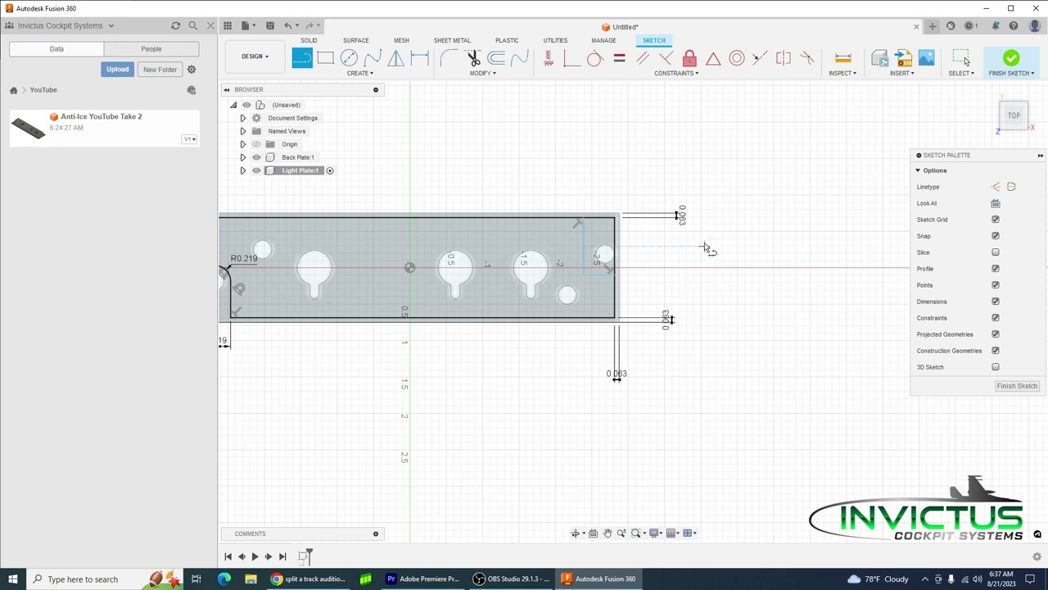
pyautogui.press('Escape')
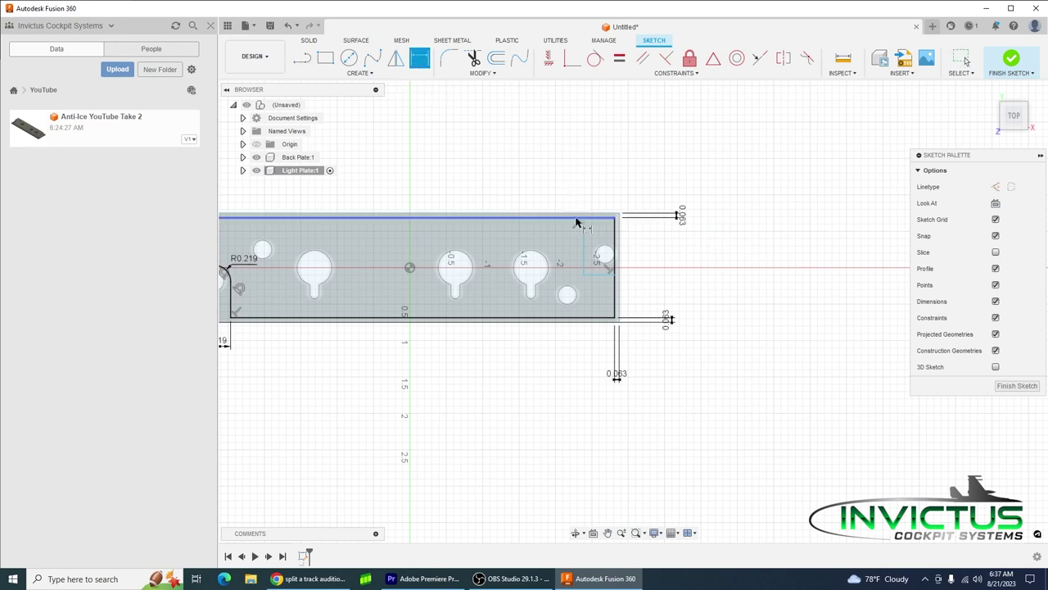
# - Dimension the new lines 0.219 from the right hole centre horizontally and vertically
pyautogui.click(581, 236)
pyautogui.click(604, 253)
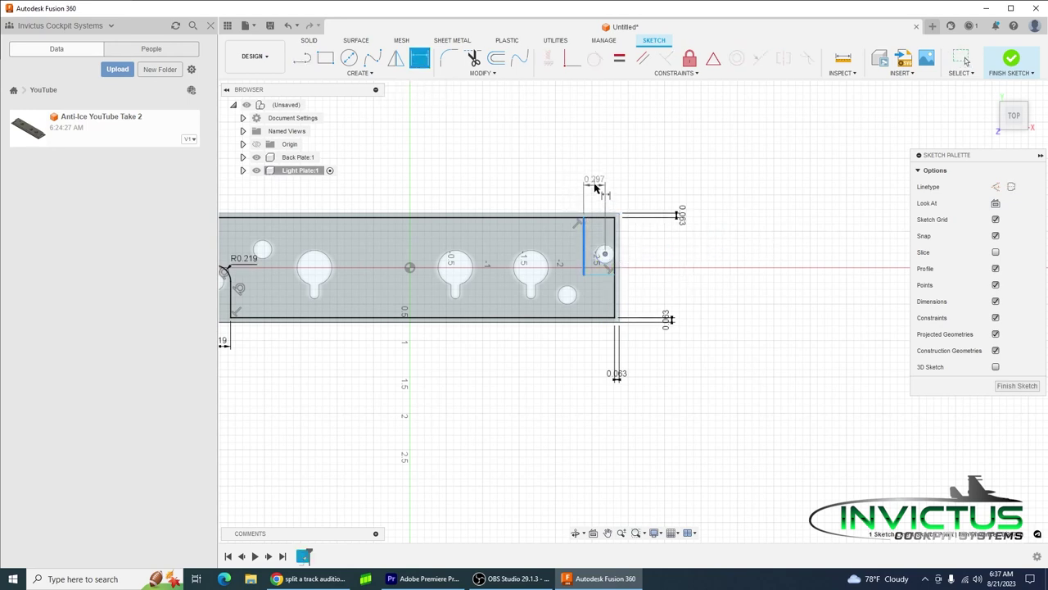
pyautogui.click(596, 187)
pyautogui.press('BackSpace')
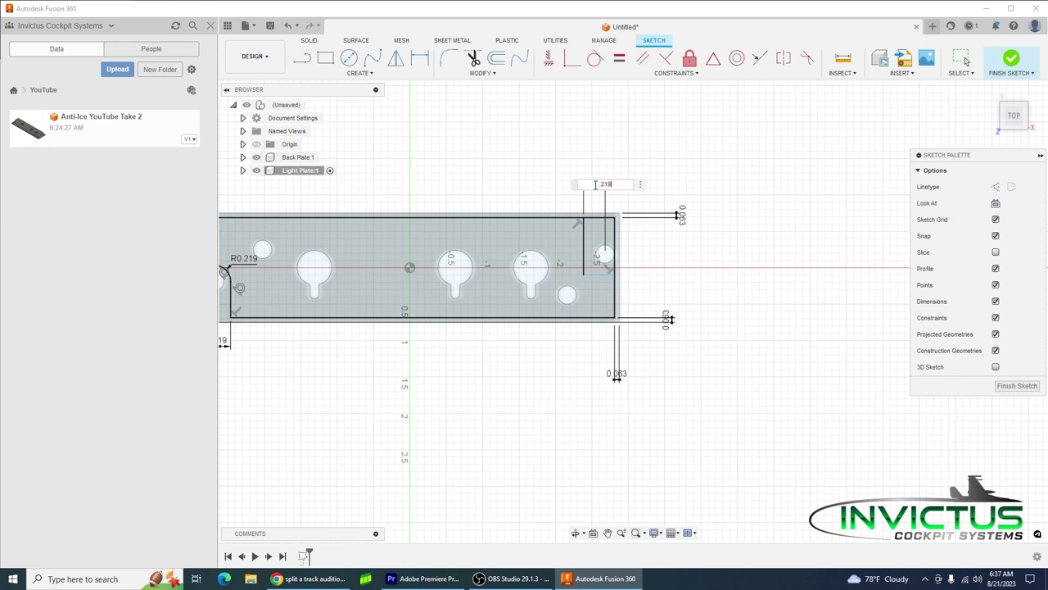
pyautogui.press('Return')
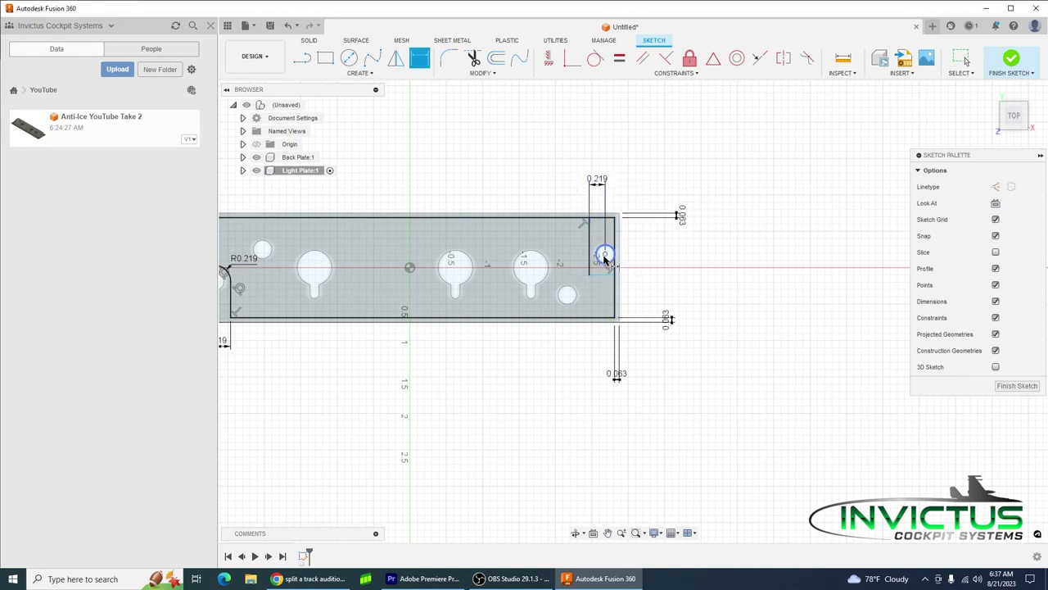
pyautogui.click(603, 256)
pyautogui.click(610, 268)
pyautogui.click(640, 273)
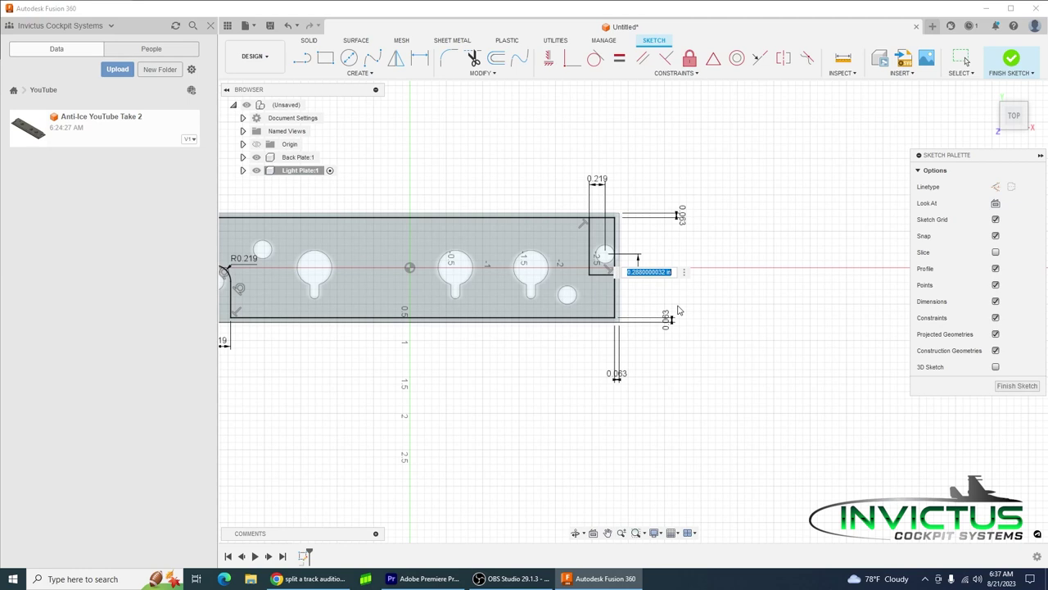
pyautogui.press('BackSpace')
pyautogui.write('.219')
pyautogui.press('Return')
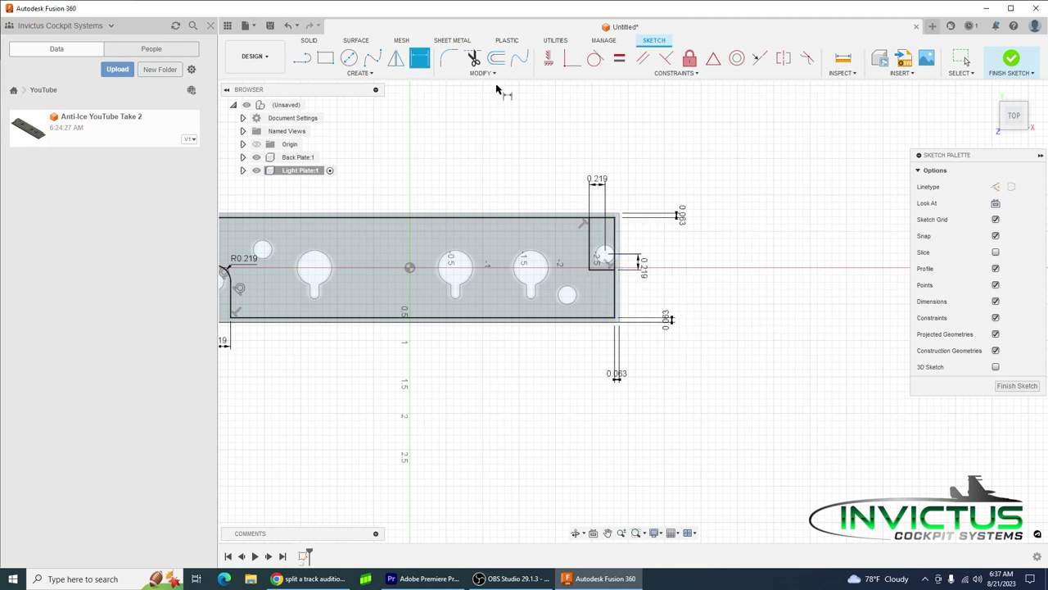
# - Fillet the right-end corner at R0.219 and trim the leftover segments
pyautogui.click(449, 57)
pyautogui.click(590, 268)
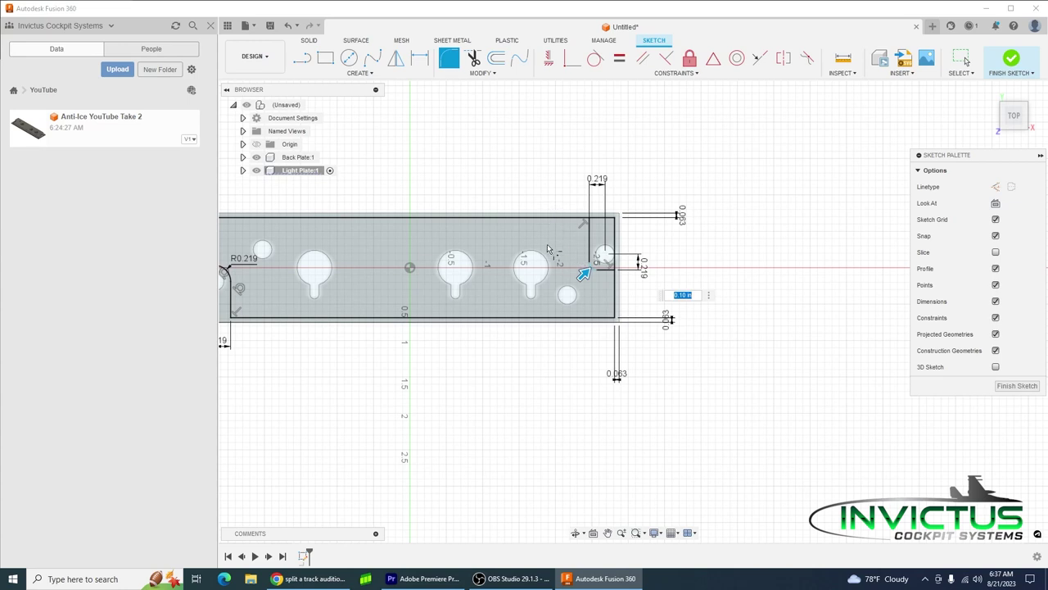
pyautogui.write('.219')
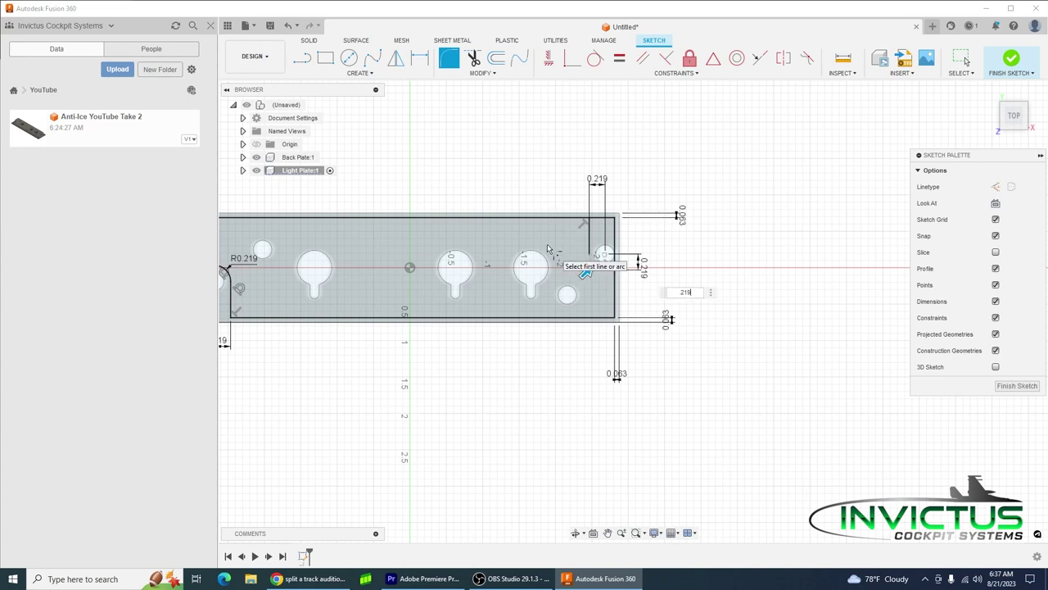
pyautogui.press('Return')
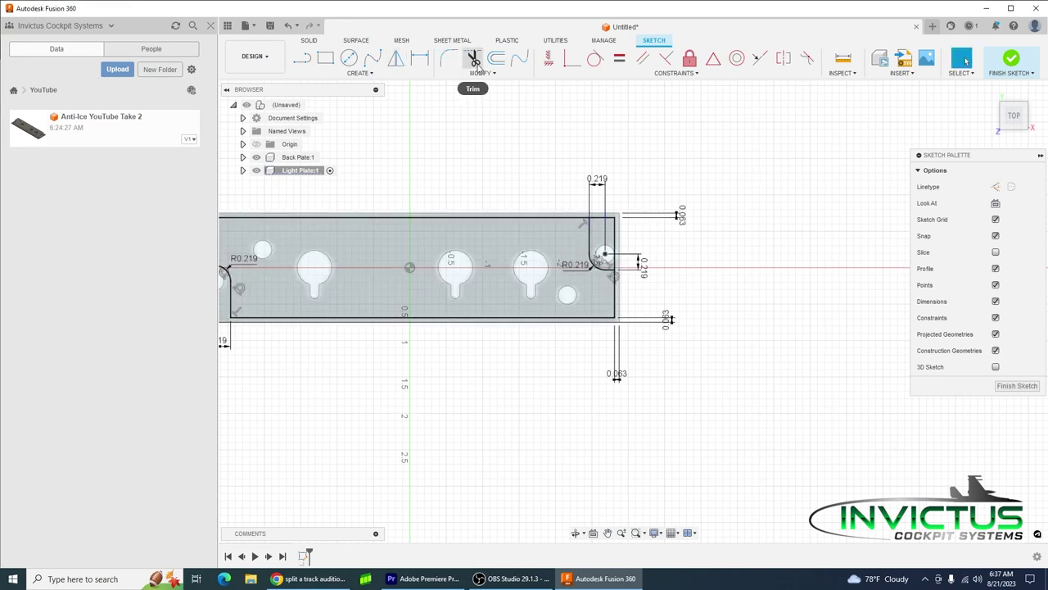
pyautogui.click(474, 58)
pyautogui.click(601, 234)
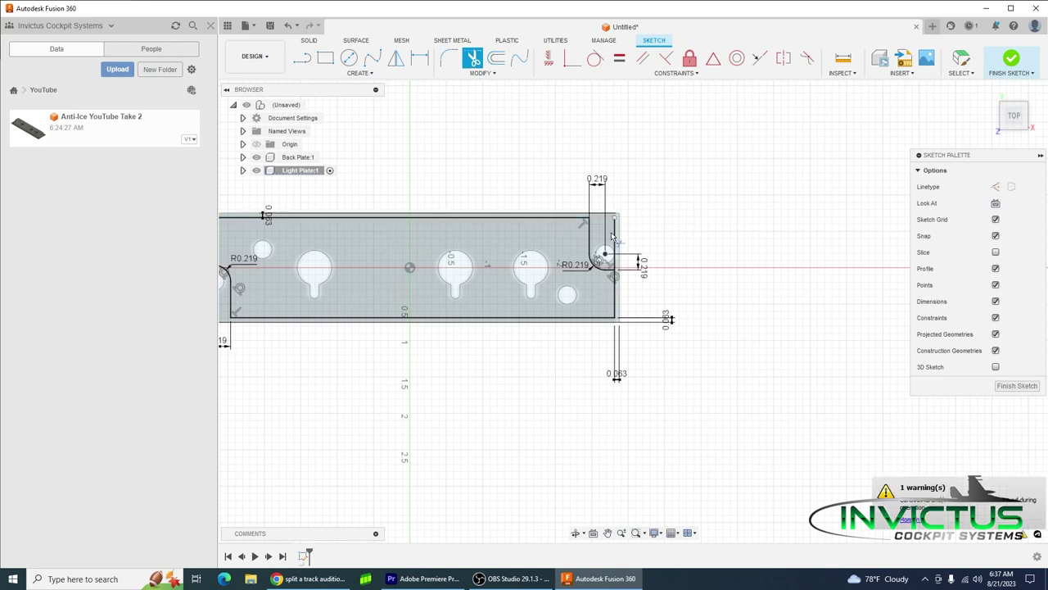
pyautogui.click(615, 253)
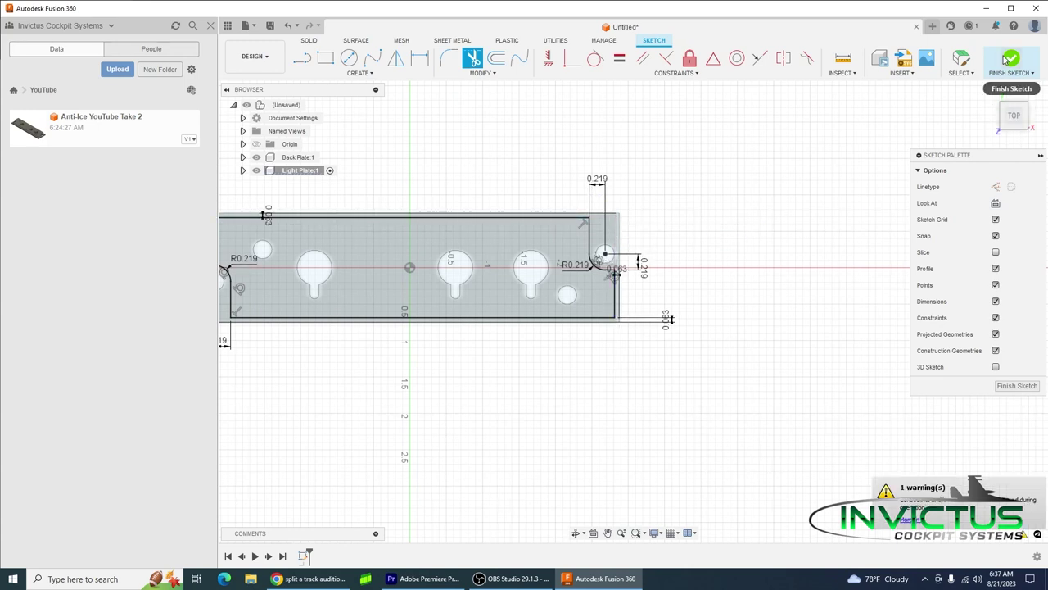
# - Draw 0.144 in diameter circles centred on the two small holes
pyautogui.click(349, 58)
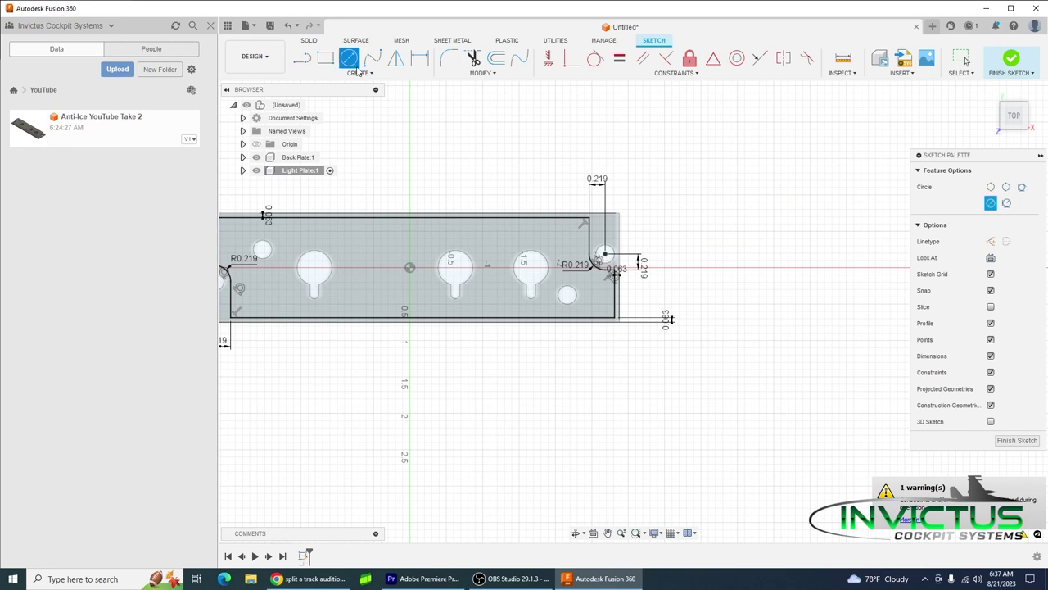
pyautogui.moveTo(419, 202); pyautogui.dragTo(557, 184, button='middle')
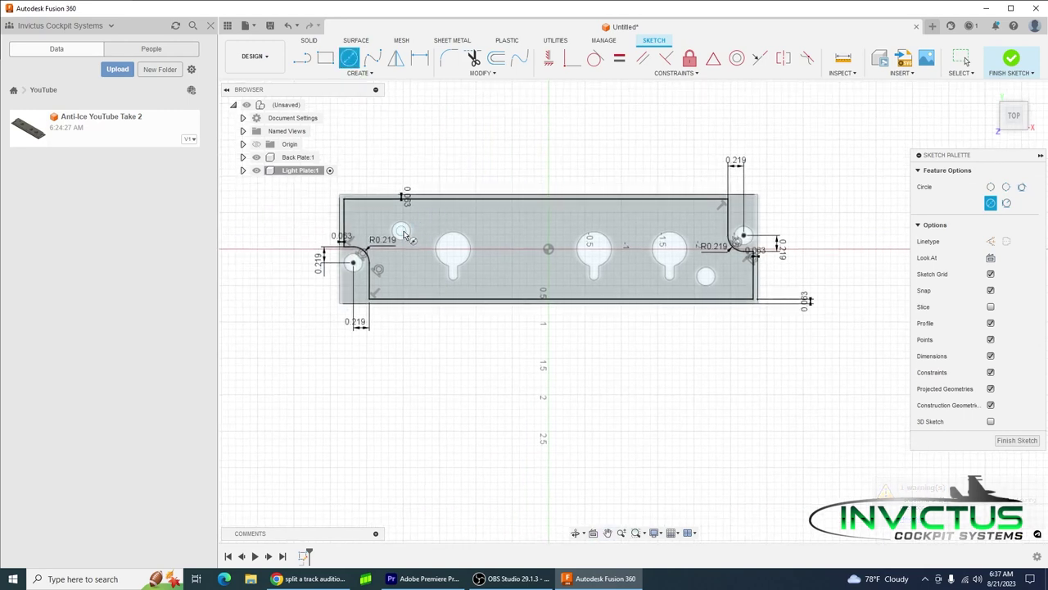
pyautogui.click(400, 231)
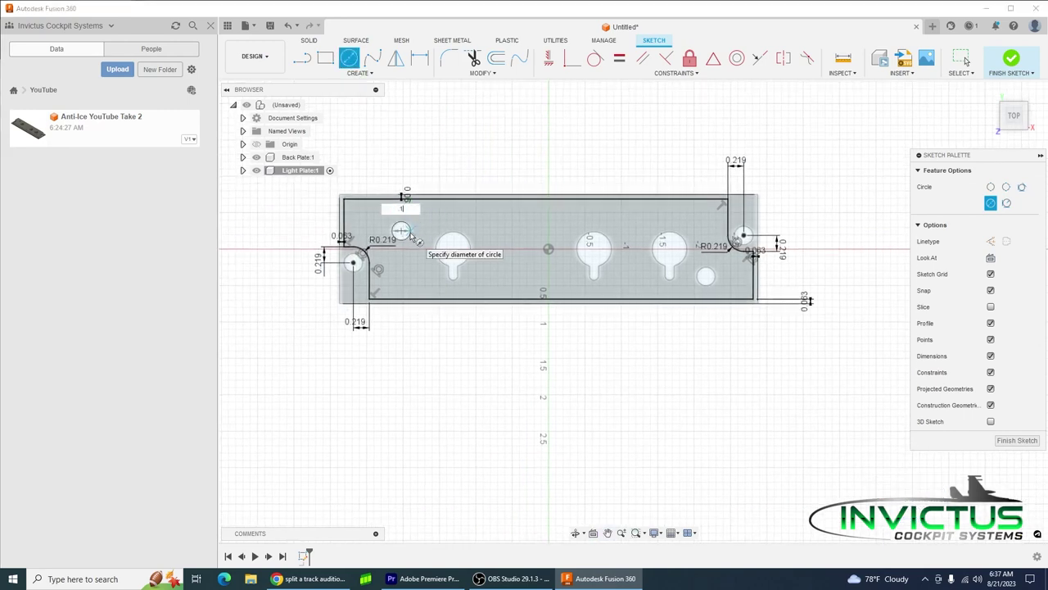
pyautogui.write('.144')
pyautogui.press('Return')
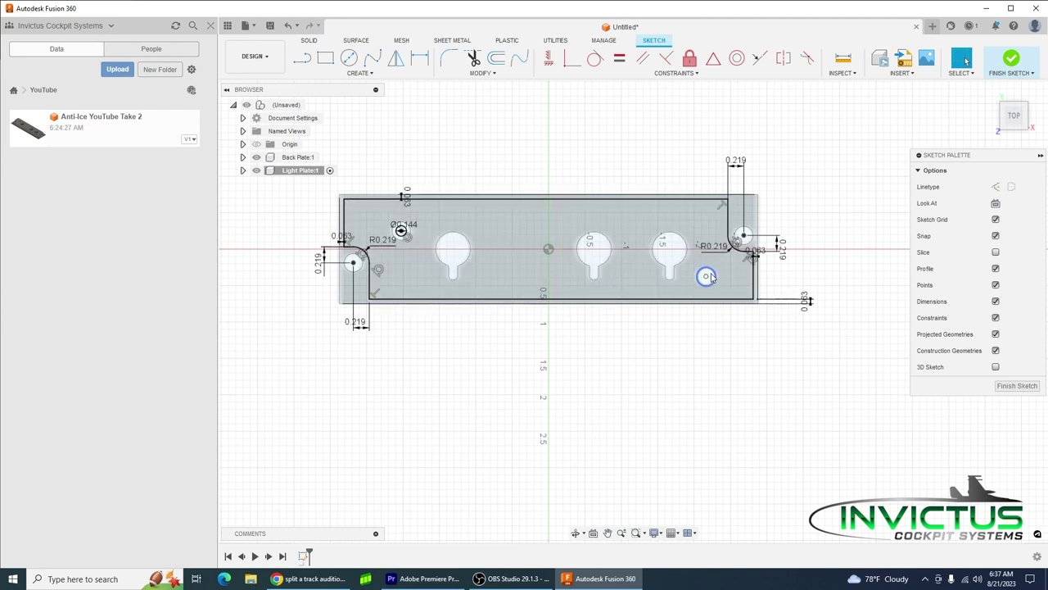
pyautogui.click(349, 57)
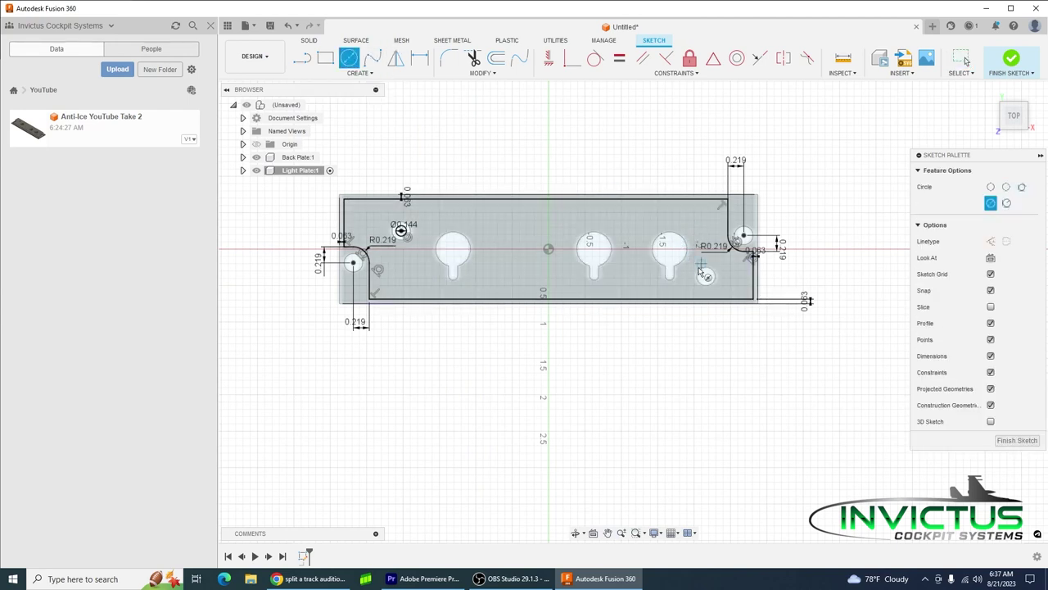
pyautogui.click(705, 277)
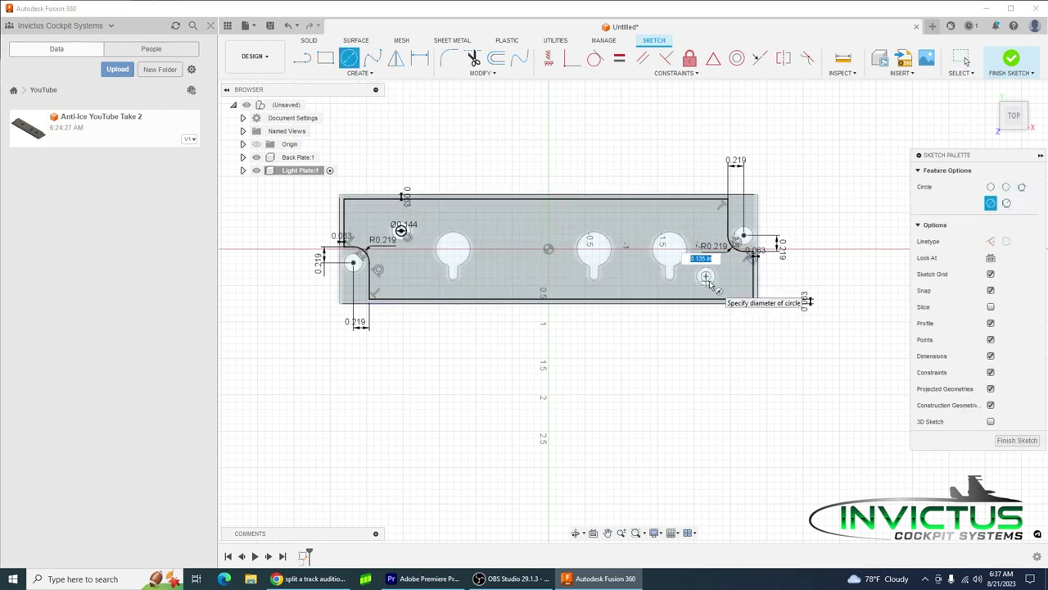
pyautogui.write('.144')
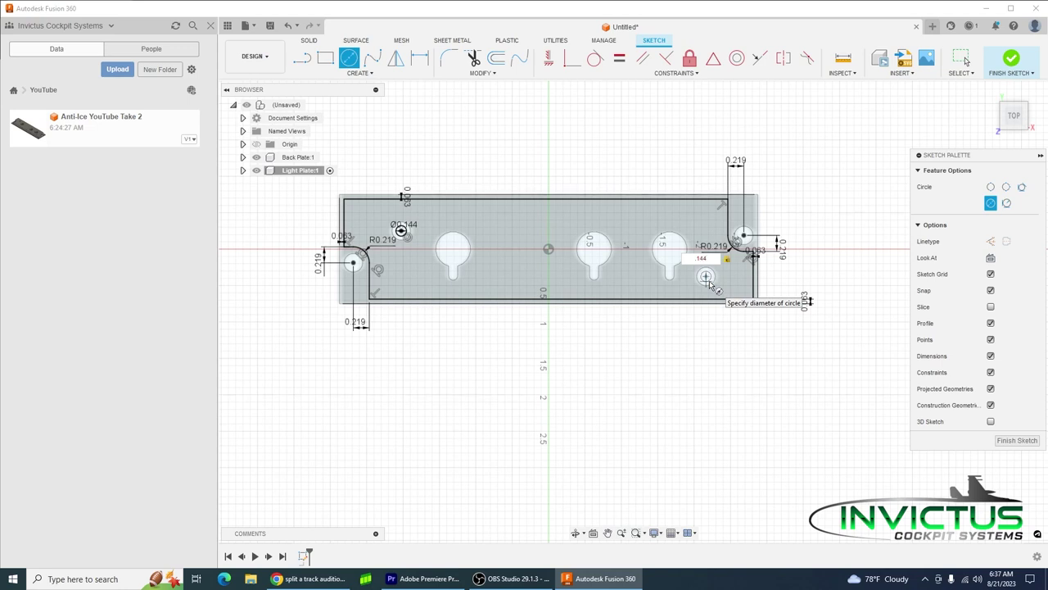
pyautogui.press('Return')
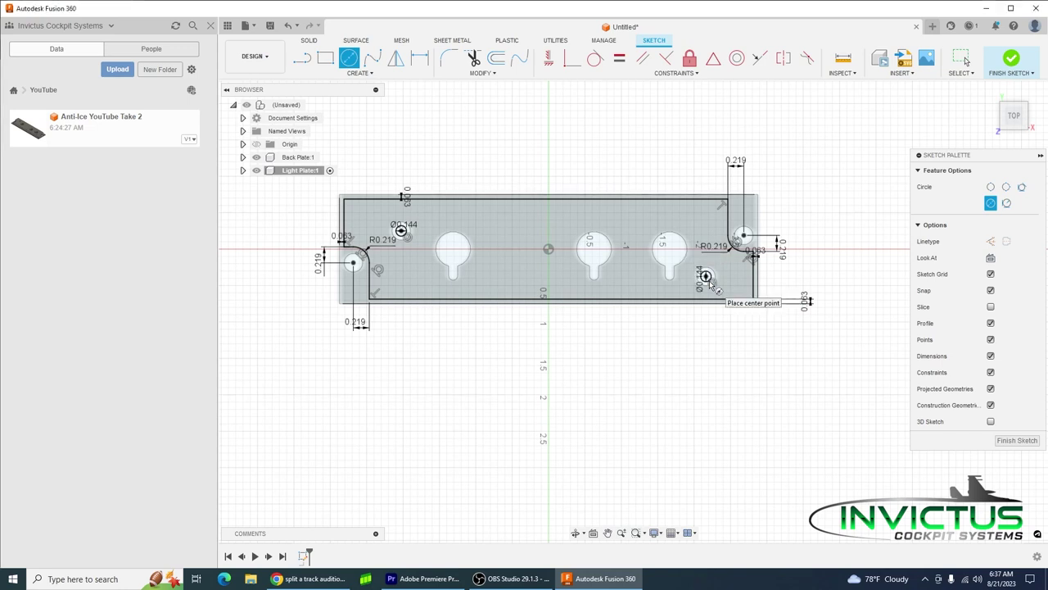
# - Draw 0.4 in circles on the three keyhole tops and finish the sketch
pyautogui.click(454, 249)
pyautogui.write('.248')
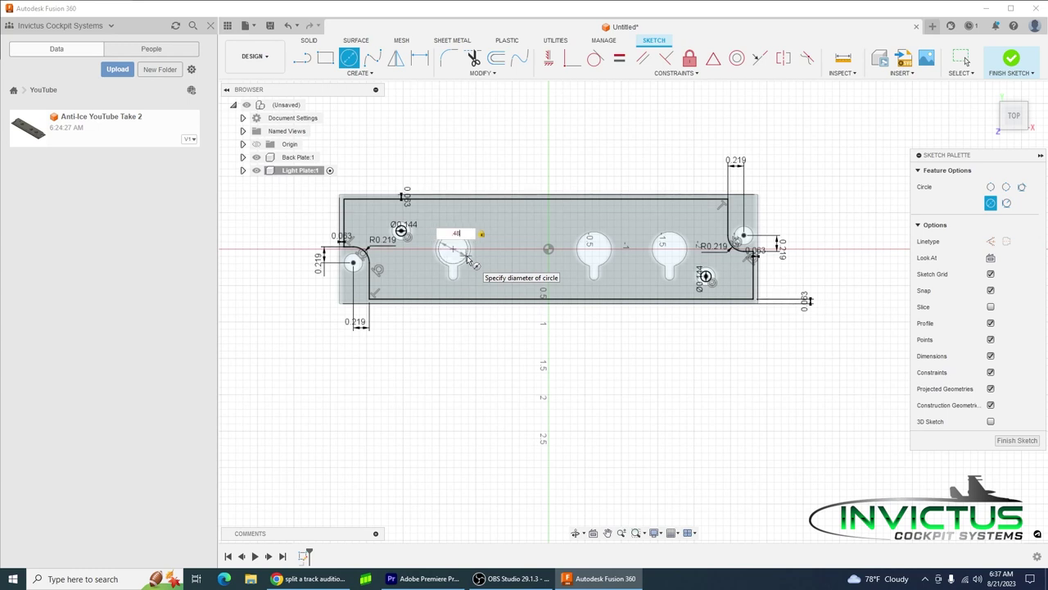
pyautogui.press('Return')
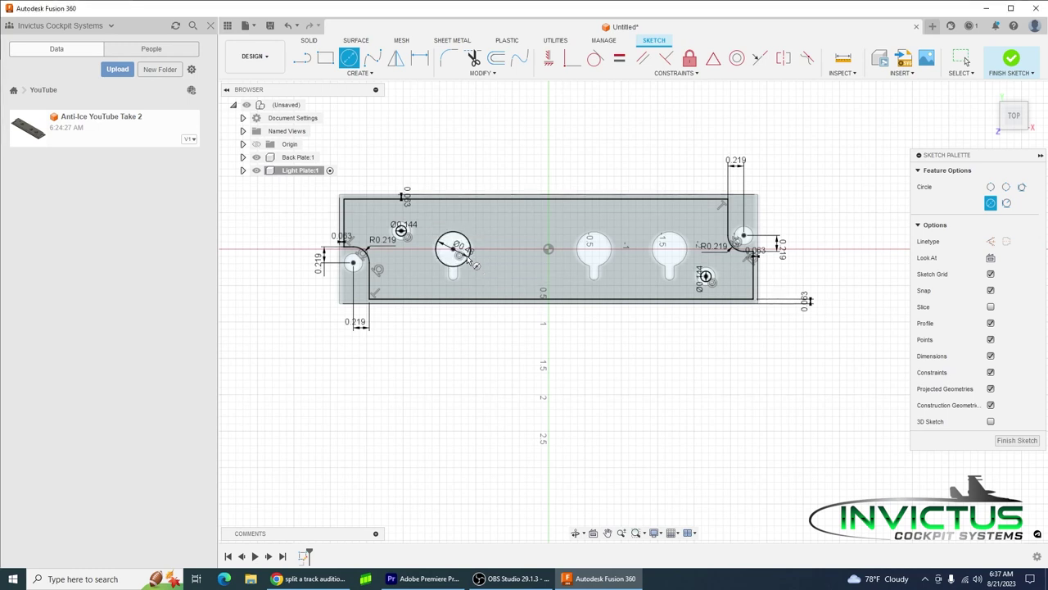
pyautogui.click(593, 248)
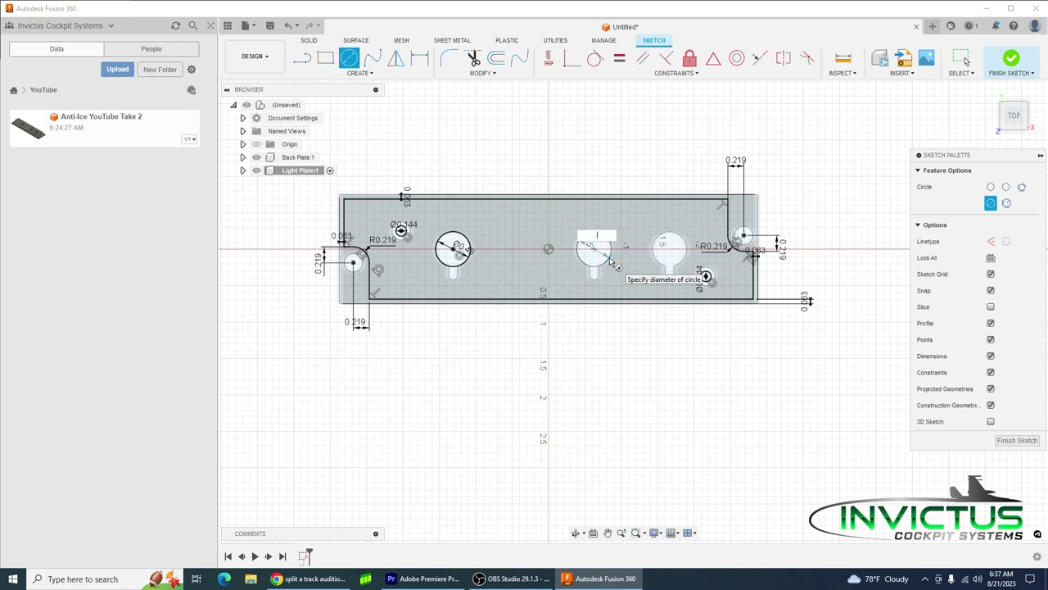
pyautogui.press('Return')
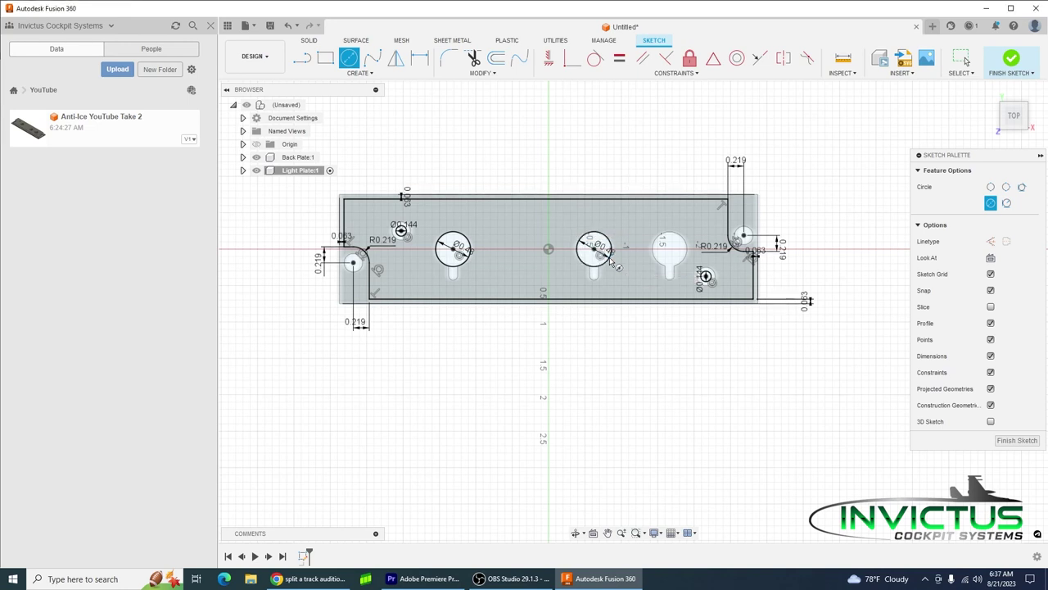
pyautogui.click(672, 250)
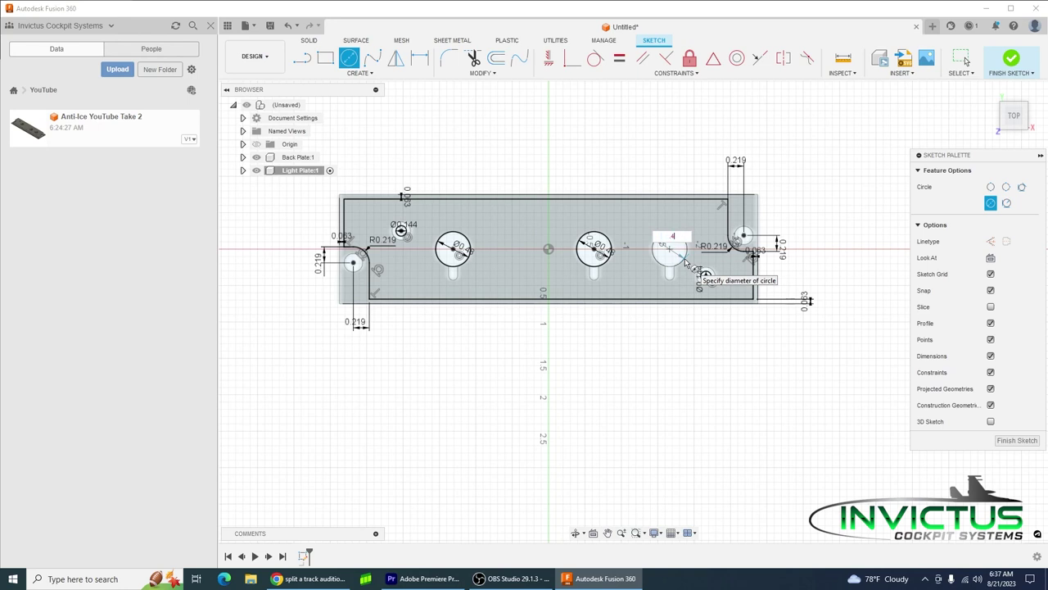
pyautogui.write('.48')
pyautogui.press('Return')
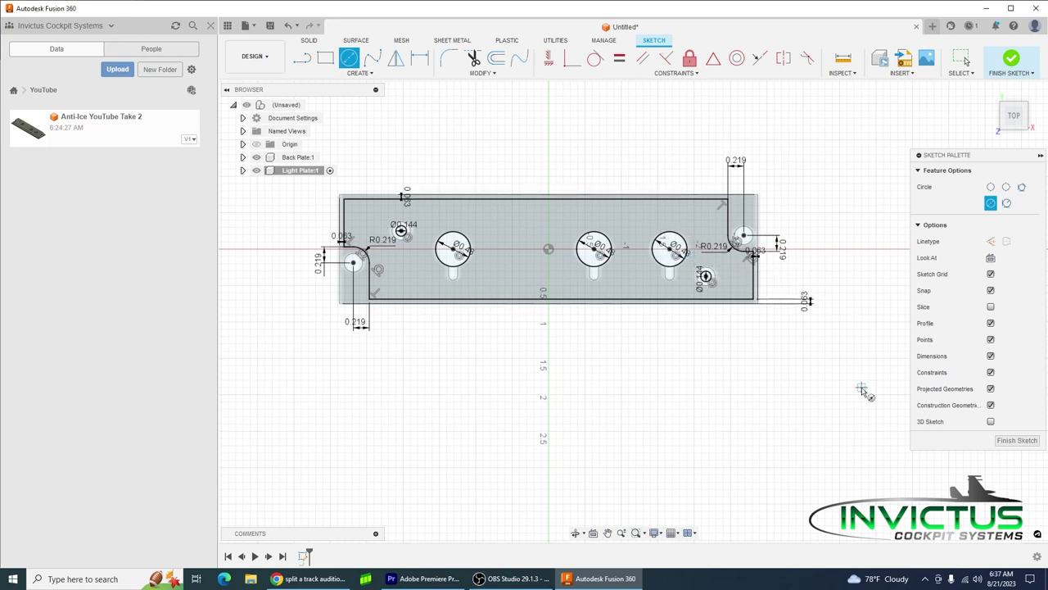
pyautogui.click(1010, 55)
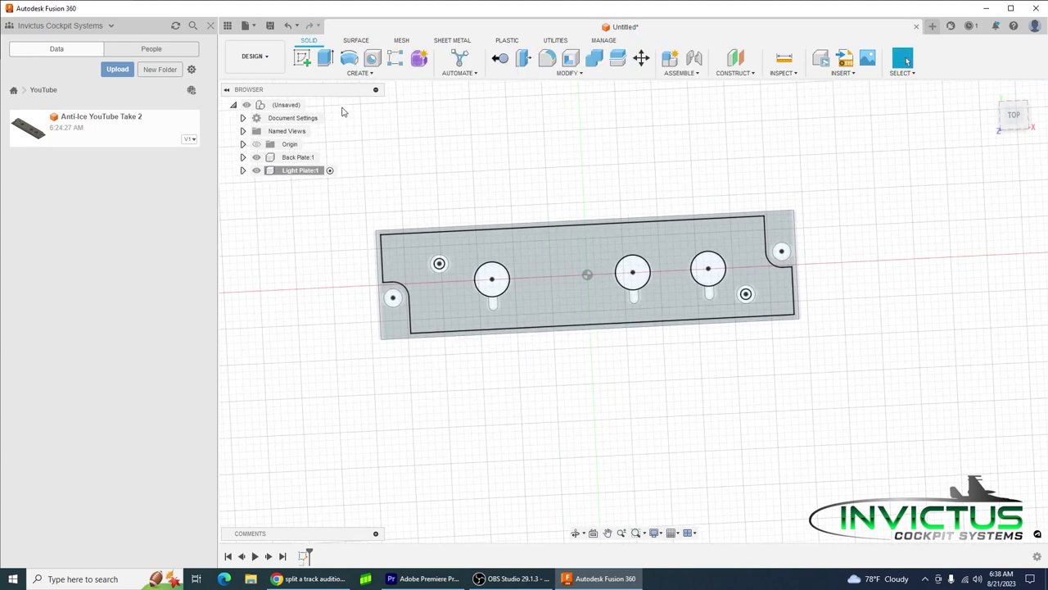
# - Extrude the plate outline, three keyhole slots and two small circles 0.23 in into a solid
pyautogui.click(325, 57)
pyautogui.click(415, 260)
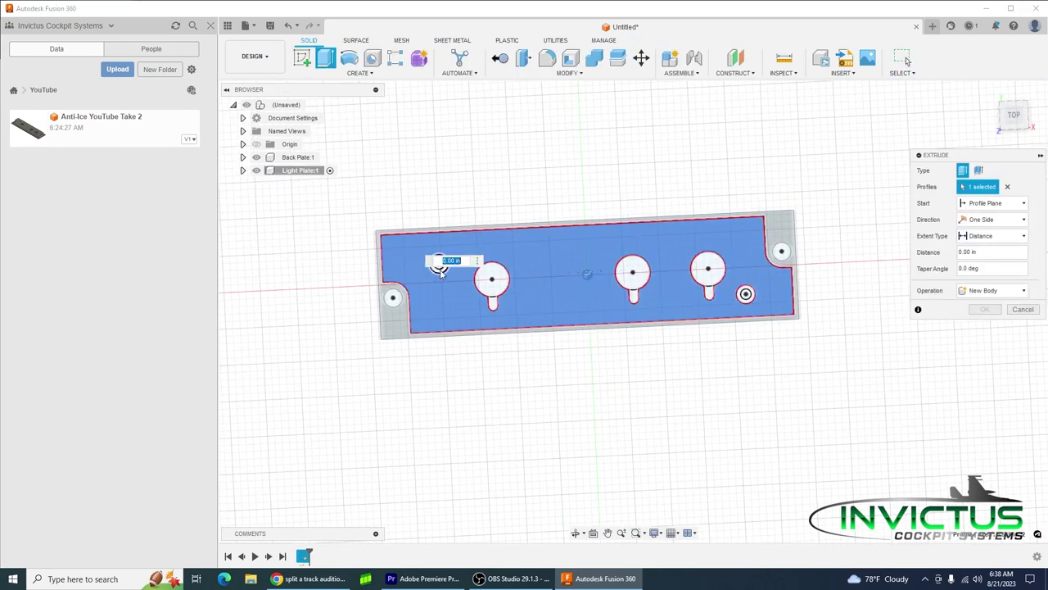
pyautogui.click(438, 263)
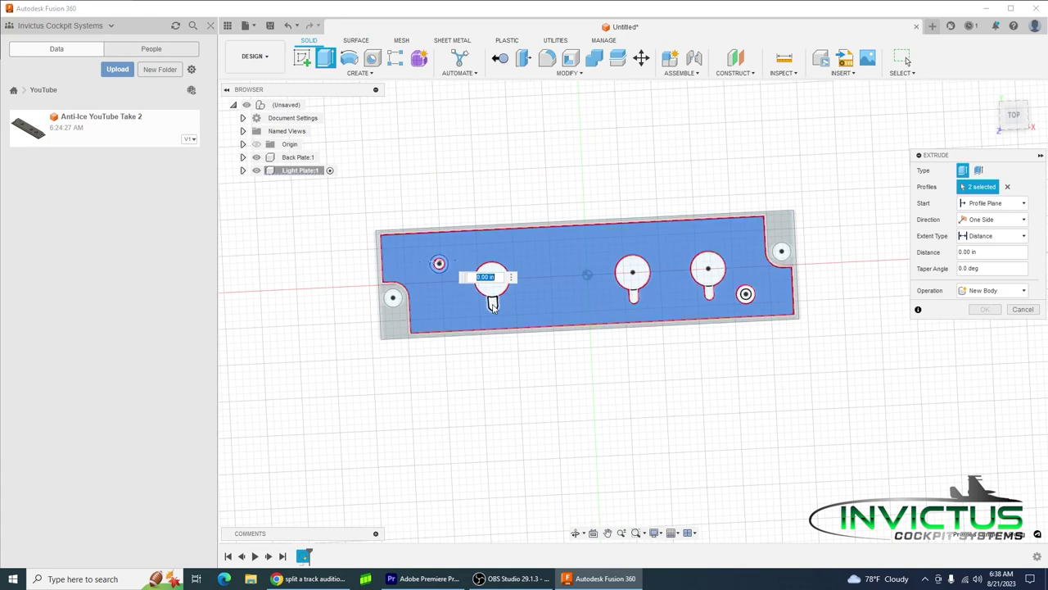
pyautogui.click(500, 305)
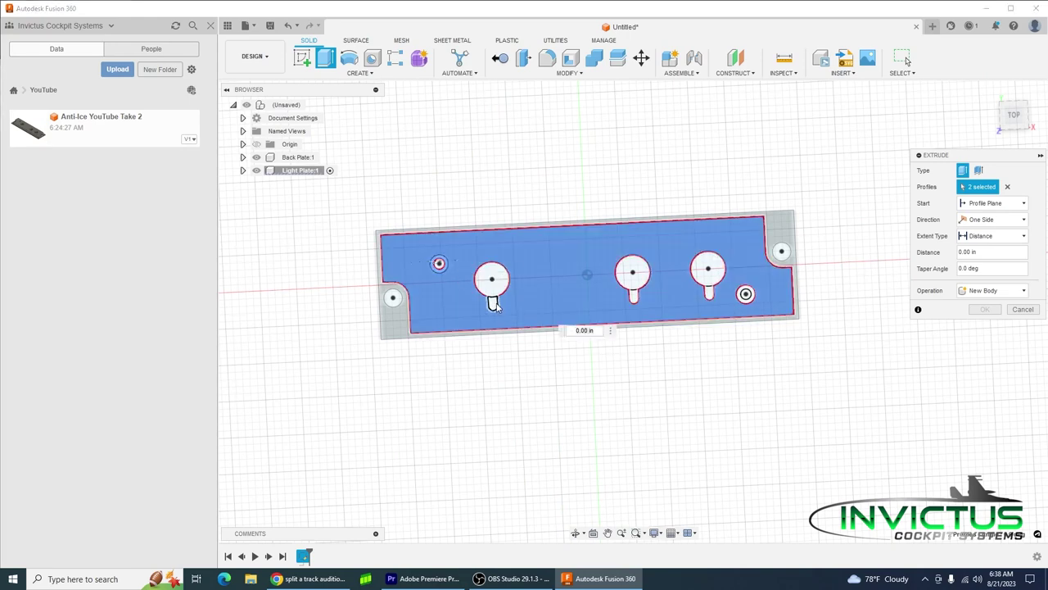
pyautogui.click(633, 297)
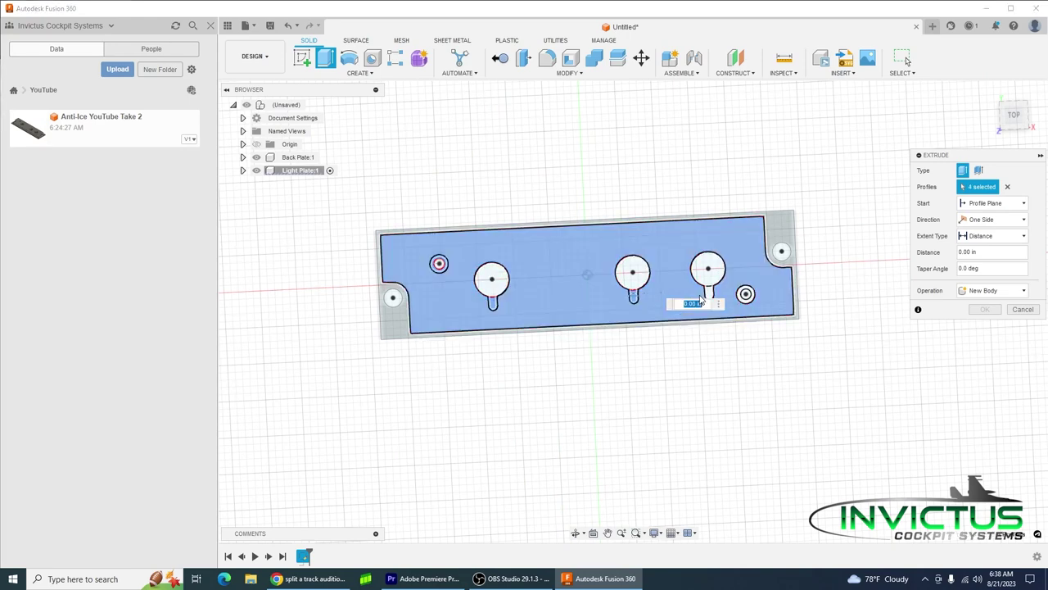
pyautogui.click(709, 294)
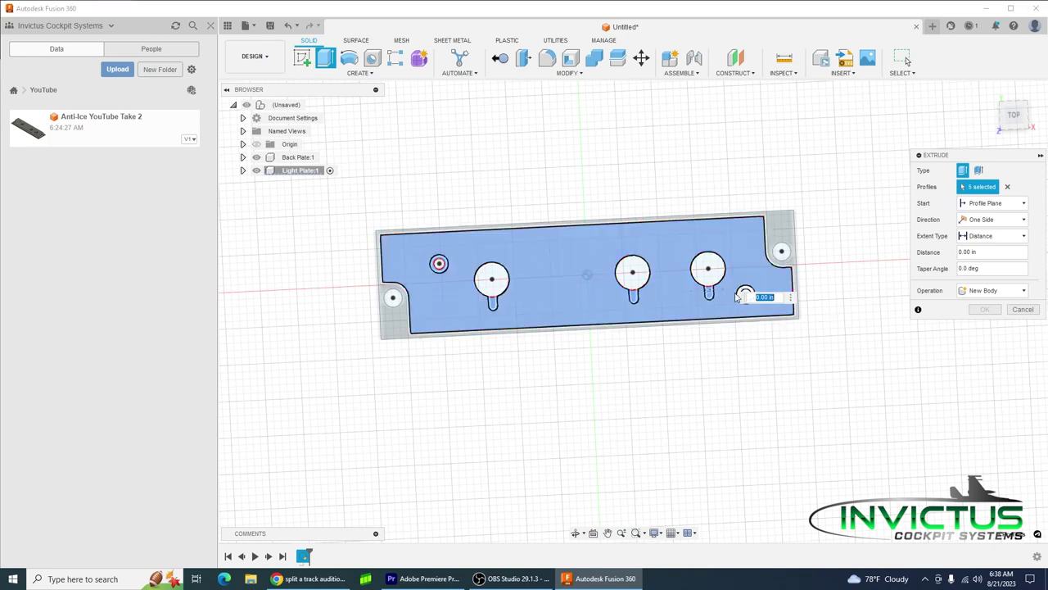
pyautogui.moveTo(721, 344); pyautogui.dragTo(557, 307, button='middle')
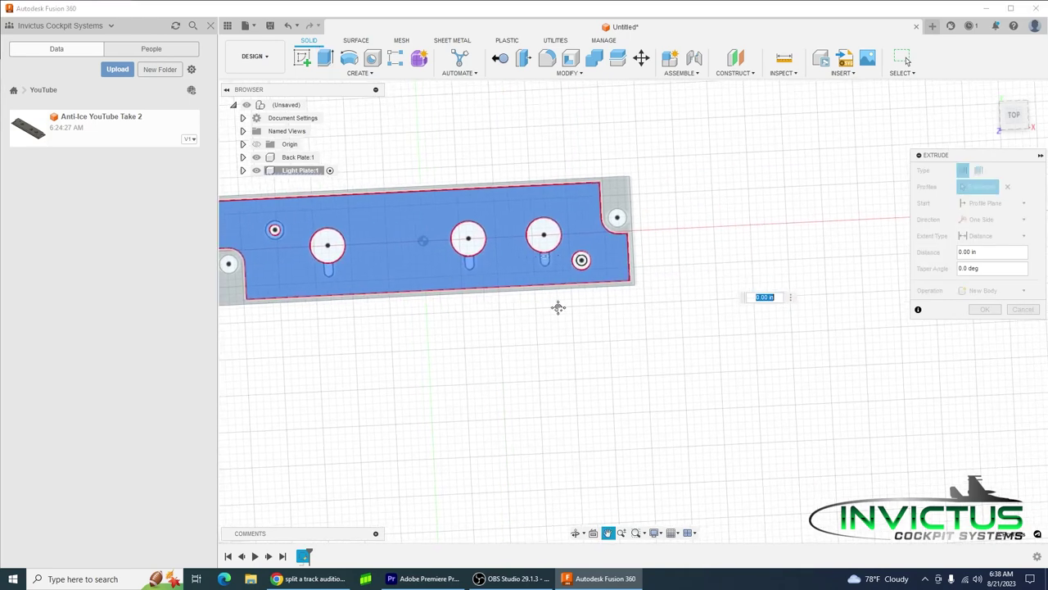
pyautogui.click(585, 267)
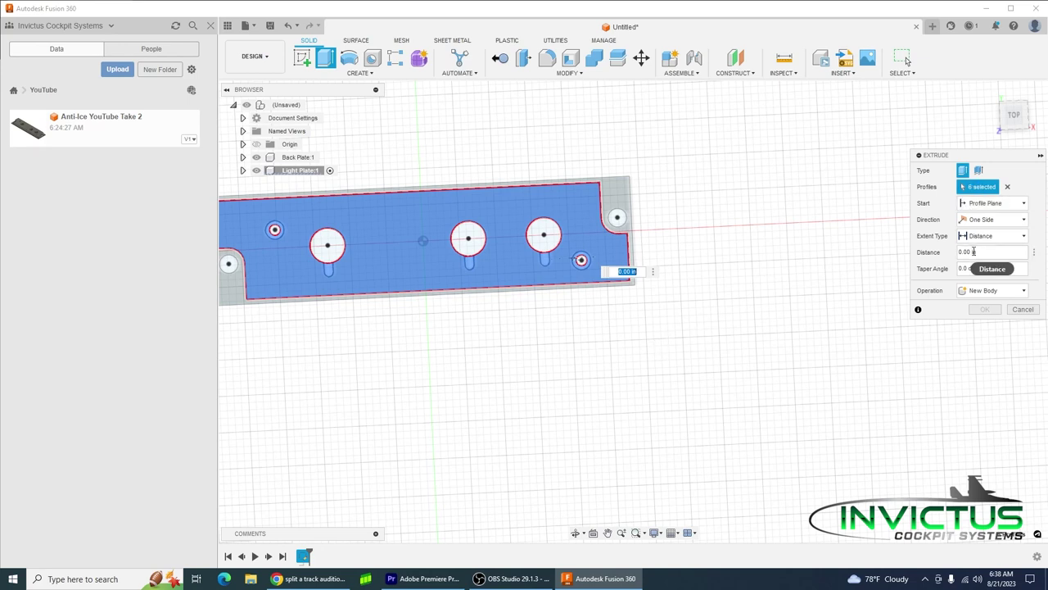
pyautogui.click(973, 251)
pyautogui.write('0.23')
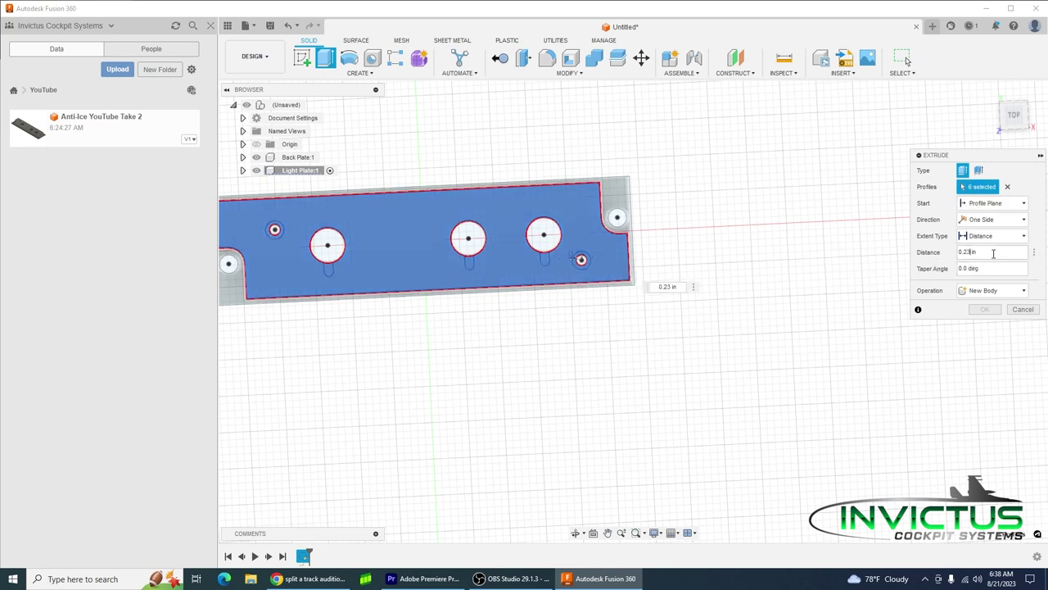
pyautogui.click(988, 309)
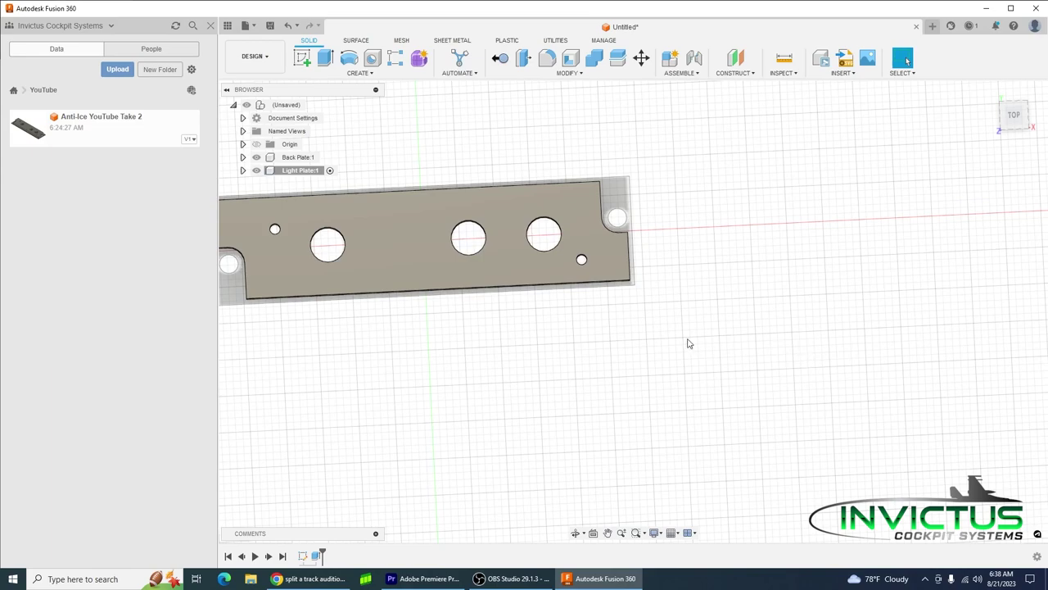
# - Orbit the model, then turn the view to face the plate's bottom side
pyautogui.keyDown('shift'); pyautogui.moveTo(621, 311); pyautogui.dragTo(605, 351, button='middle'); pyautogui.keyUp('shift')
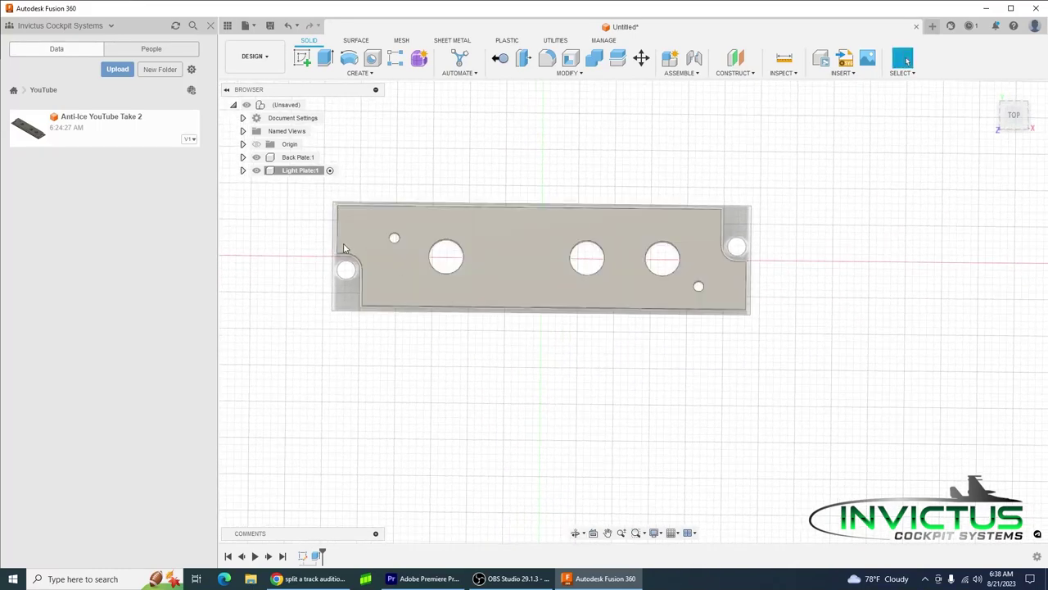
pyautogui.click(1033, 116)
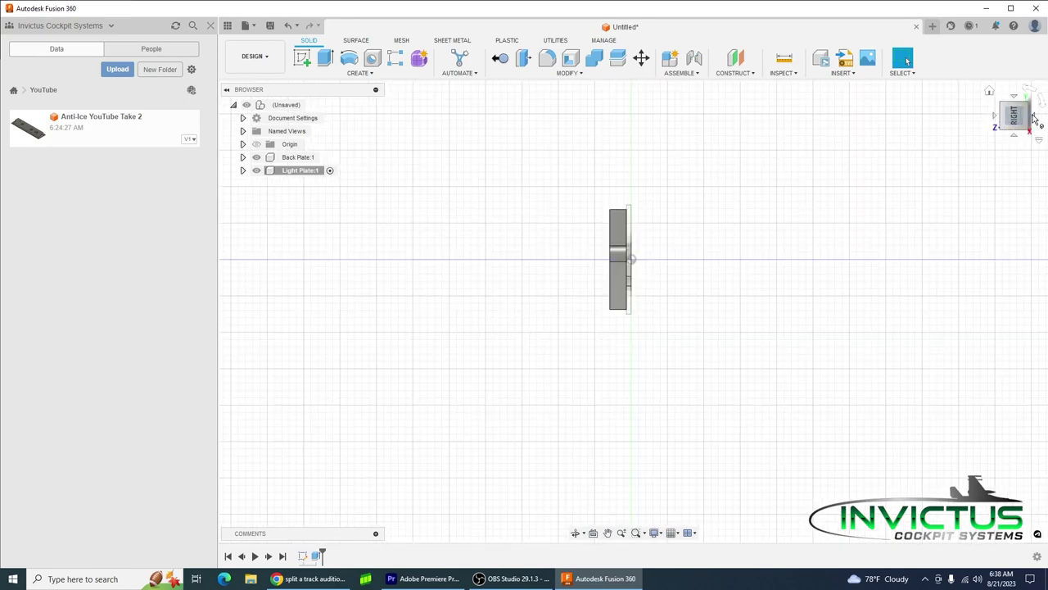
pyautogui.click(1033, 117)
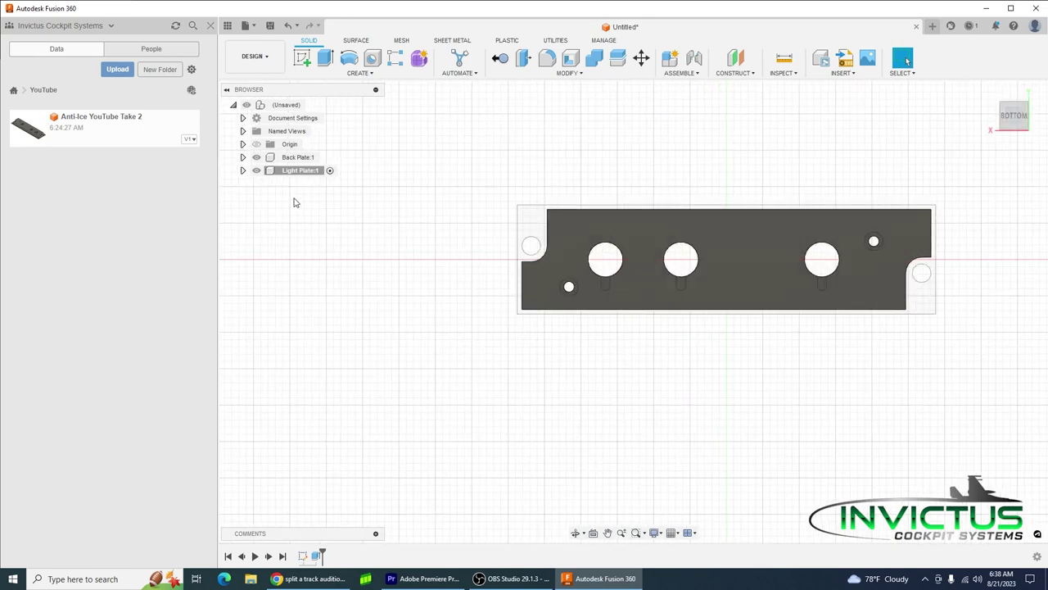
# - Start a new sketch on the plate's face and hide the Back Plate component
pyautogui.click(303, 57)
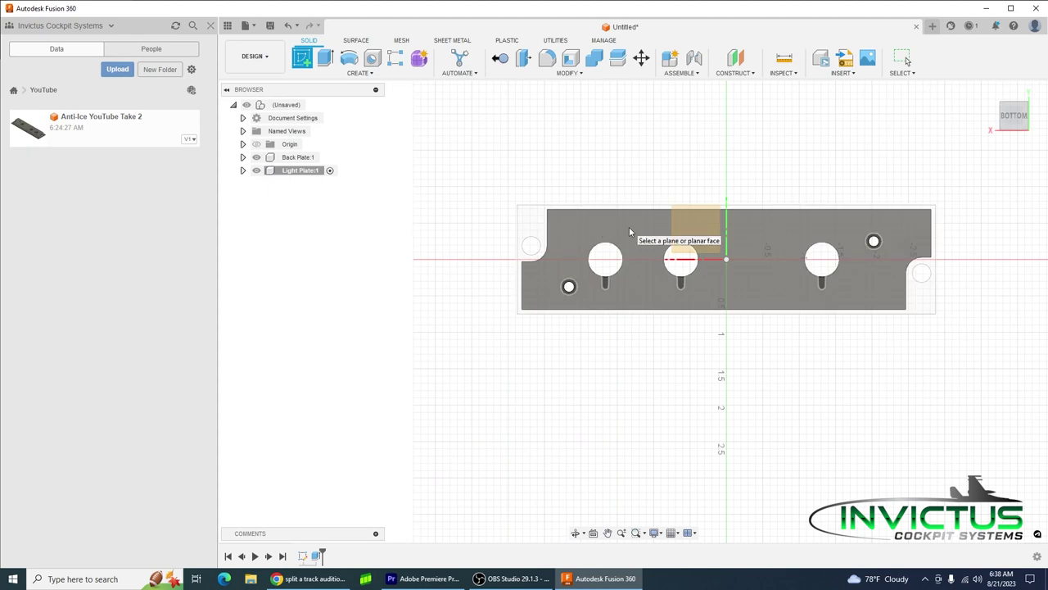
pyautogui.click(629, 231)
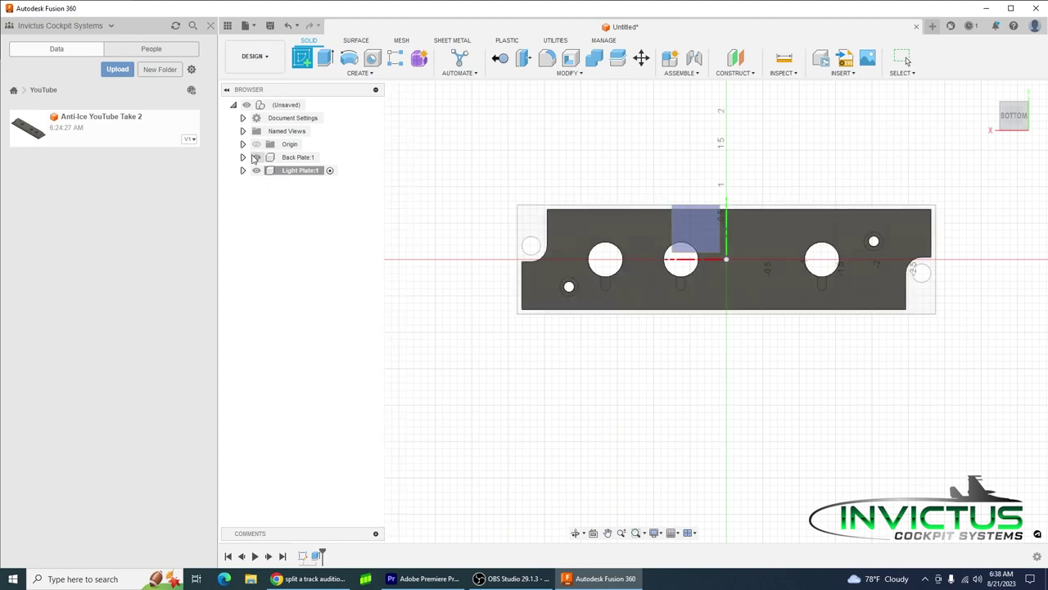
pyautogui.click(255, 158)
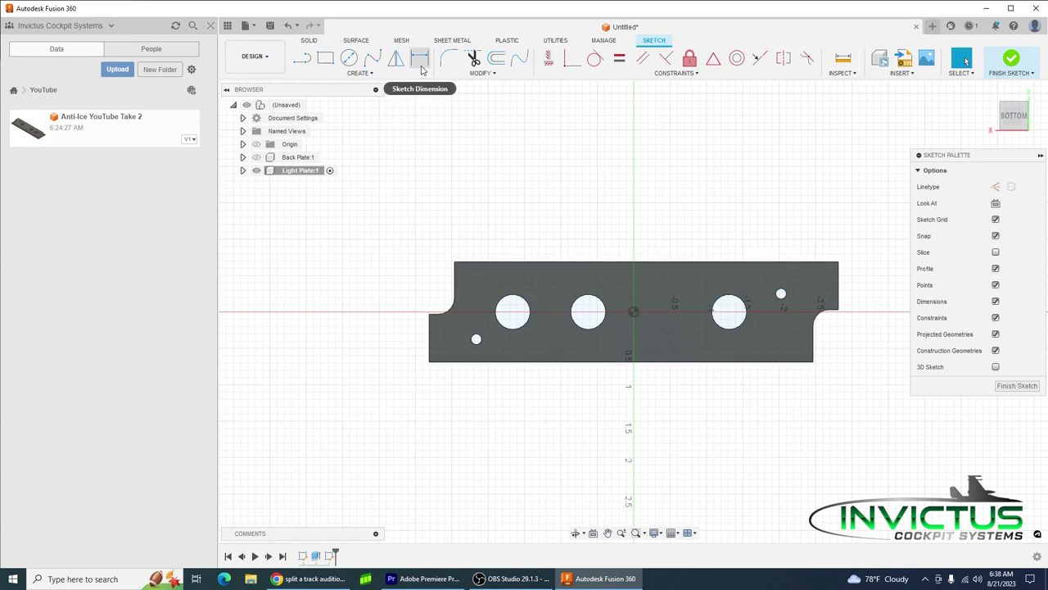
# - Offset the plate outline -0.125 in so the contour sits inside it
pyautogui.click(496, 58)
pyautogui.click(560, 262)
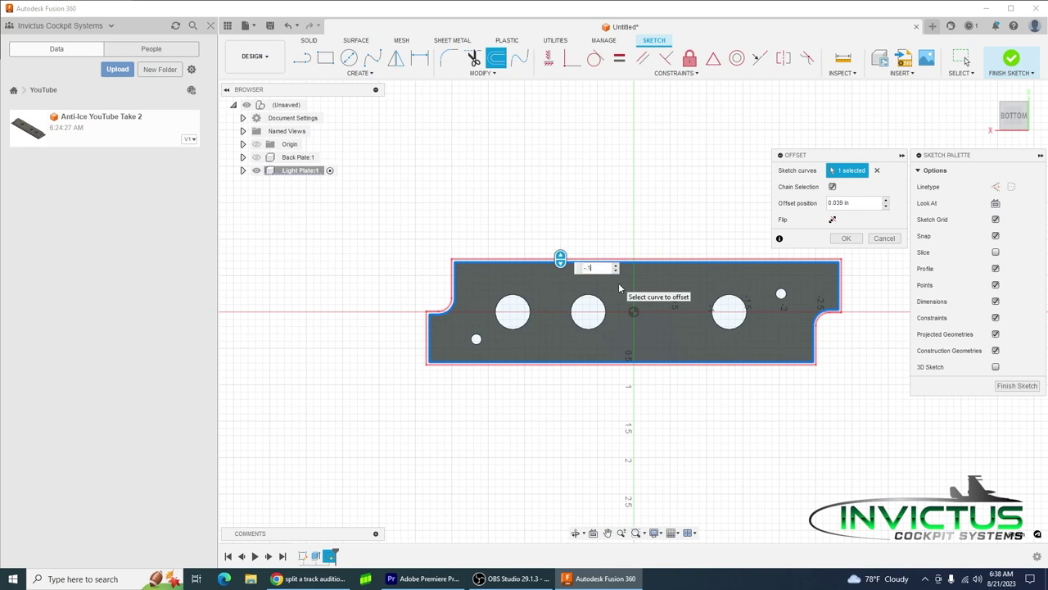
pyautogui.write('-0.125')
pyautogui.press('Return')
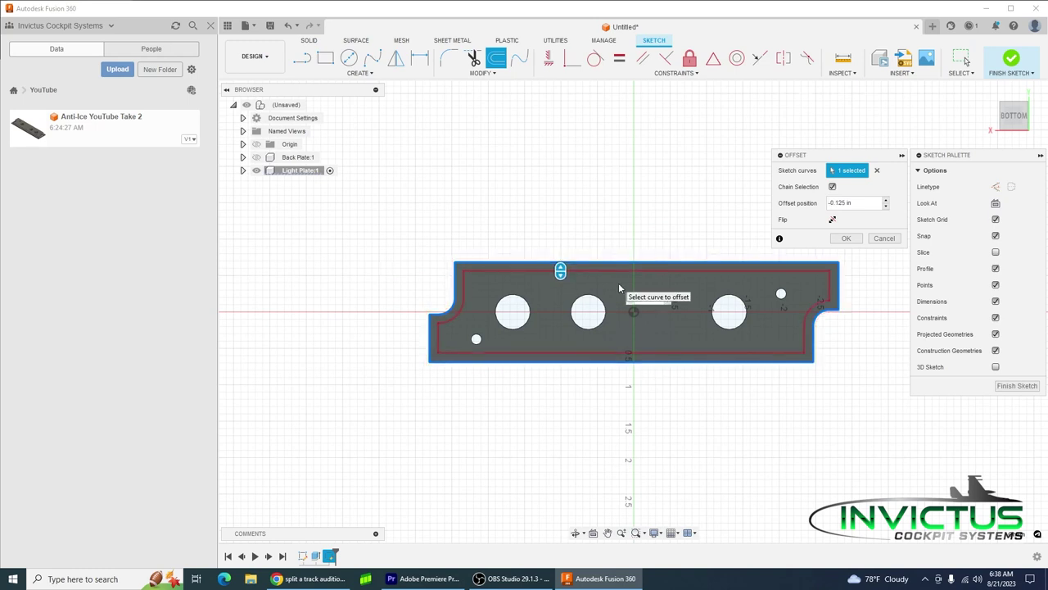
pyautogui.press('Return')
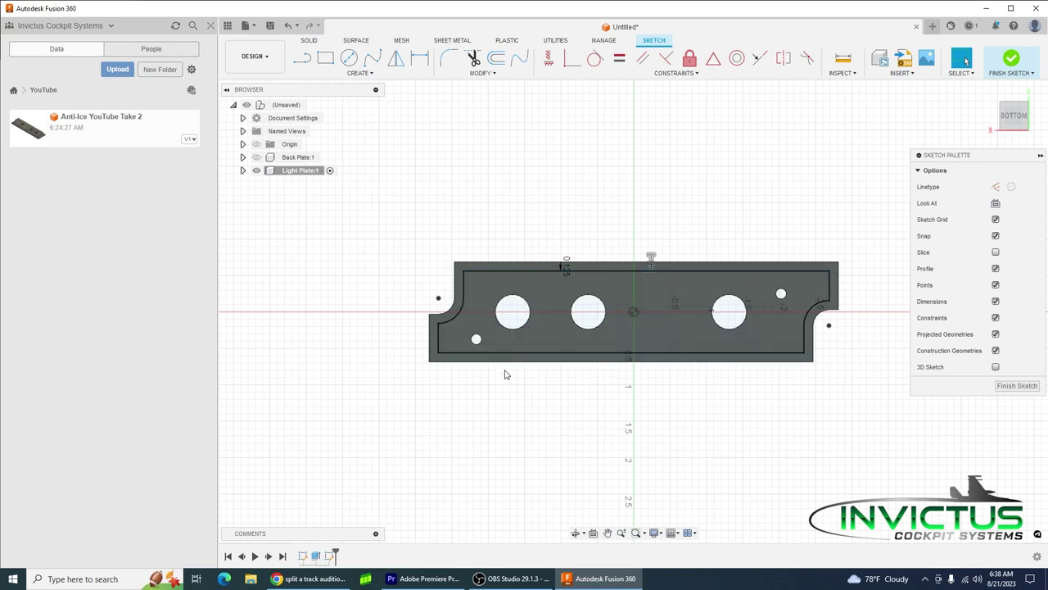
# - Draw 0.85 in circles centred on the left and middle holes
pyautogui.click(349, 57)
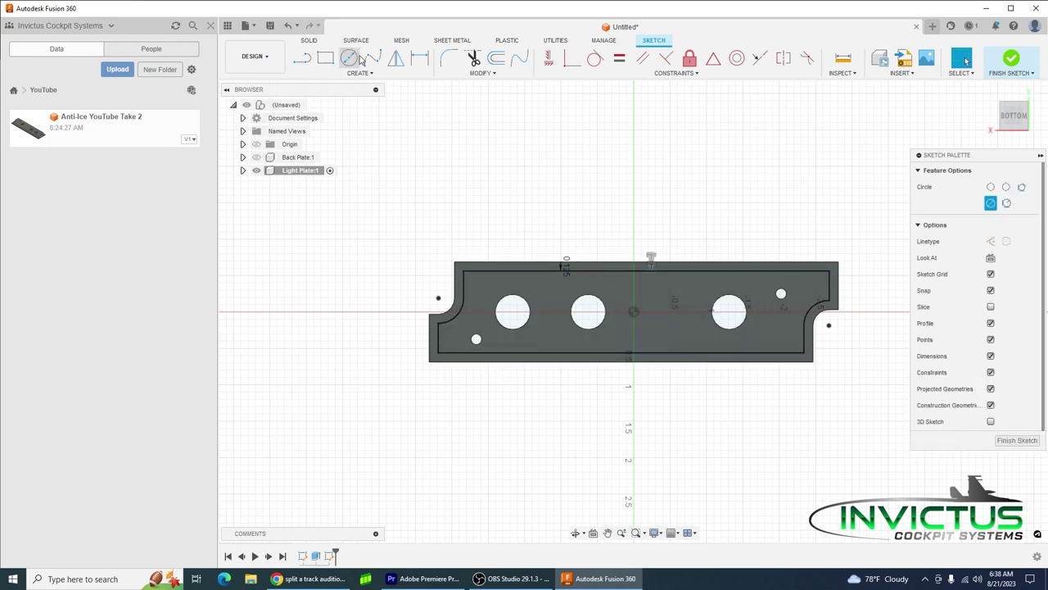
pyautogui.click(513, 312)
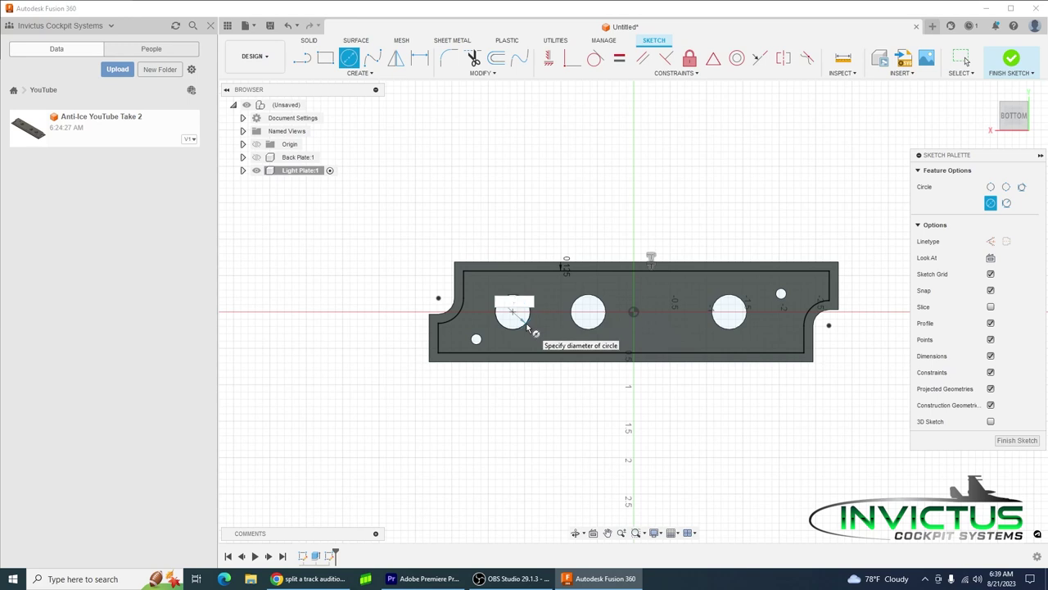
pyautogui.write('.85')
pyautogui.press('Tab')
pyautogui.press('Return')
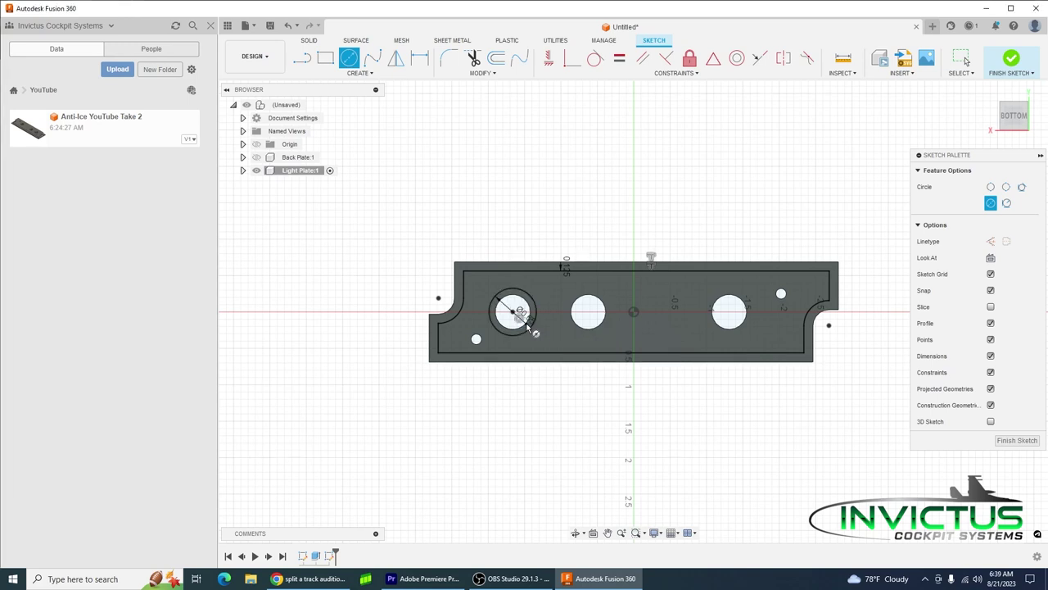
pyautogui.click(588, 314)
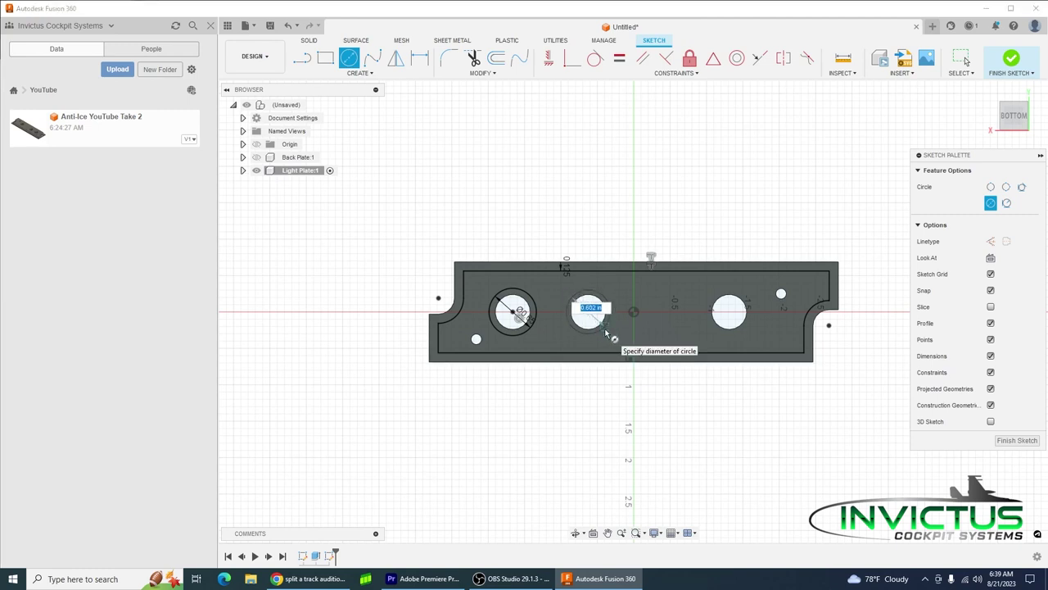
pyautogui.write('.85')
pyautogui.press('Return')
pyautogui.press('Escape')
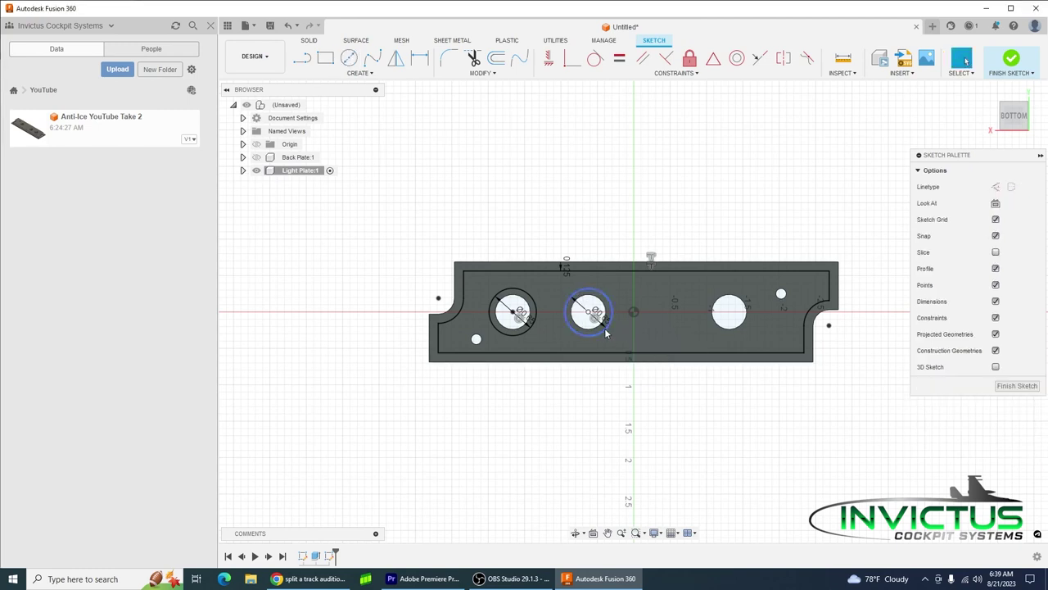
# - Add a 0.65 in circle centred on the right hole
pyautogui.click(349, 58)
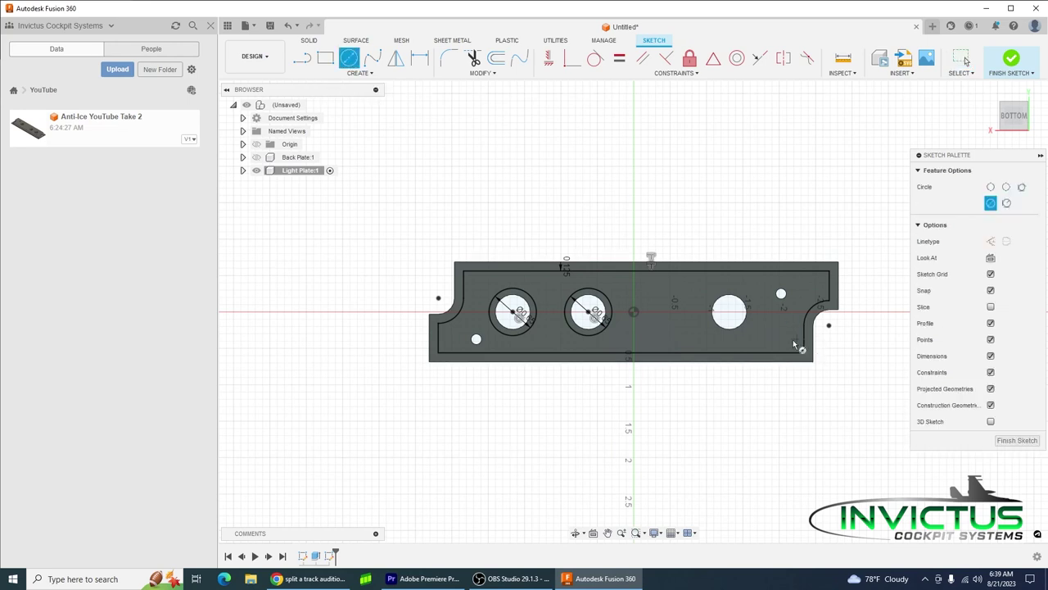
pyautogui.click(728, 312)
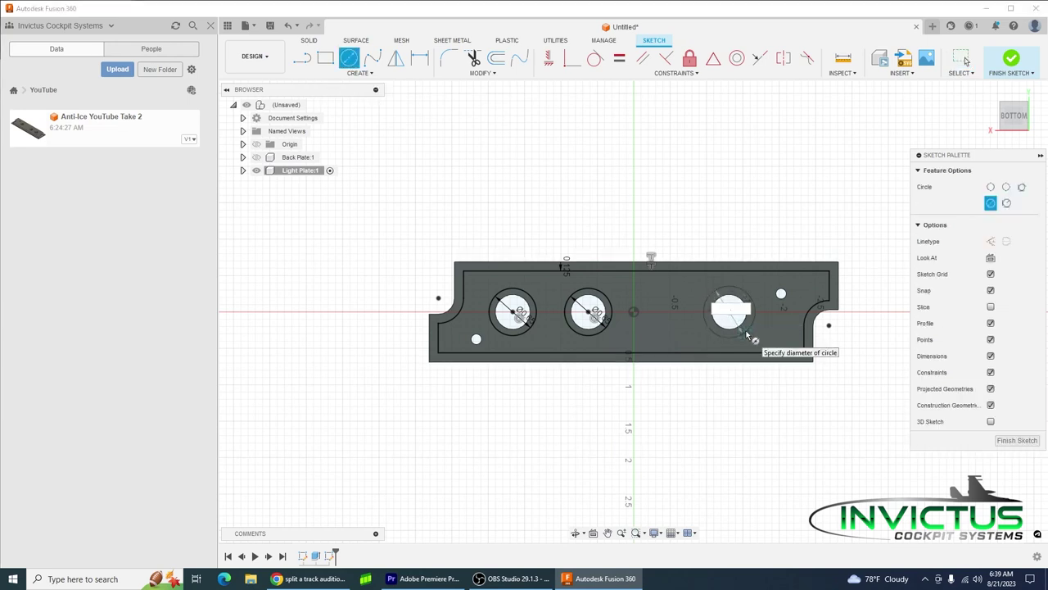
pyautogui.write('.65')
pyautogui.press('Return')
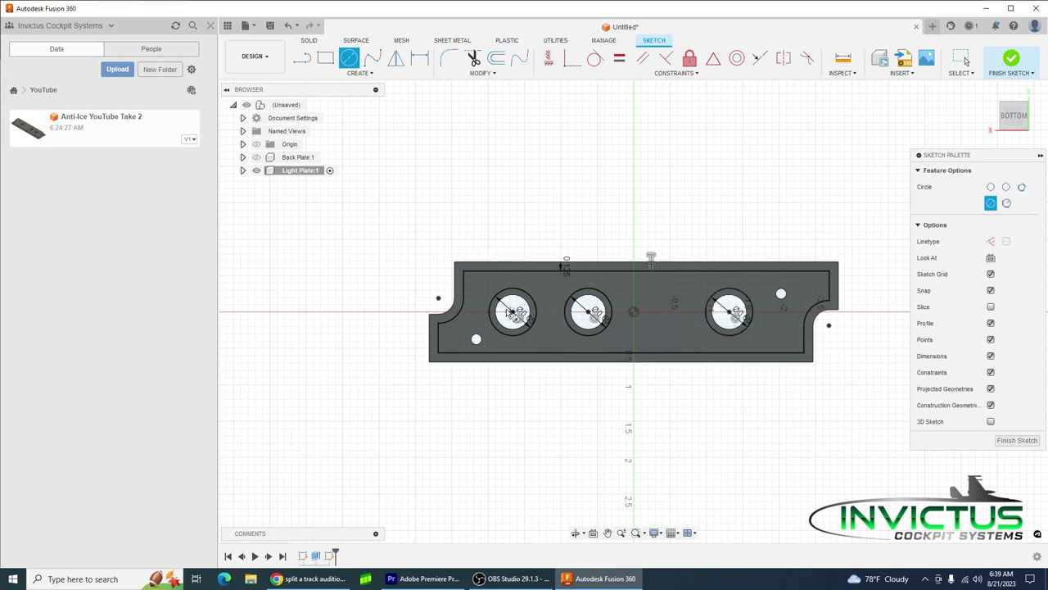
pyautogui.press('Escape')
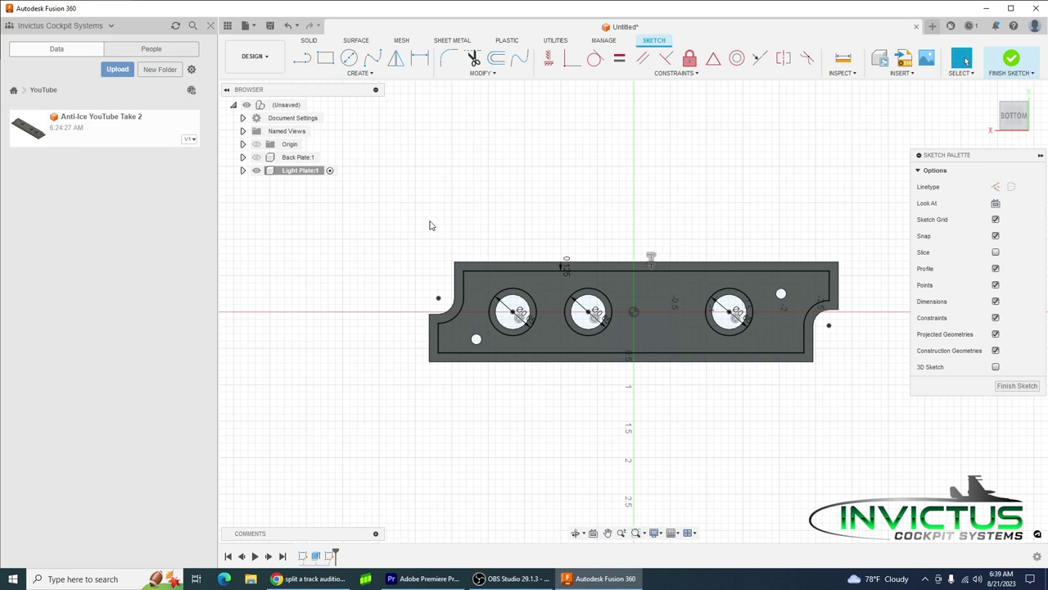
# - Draw 0.75 in circles on the left, middle and right large holes
pyautogui.click(348, 57)
pyautogui.click(513, 311)
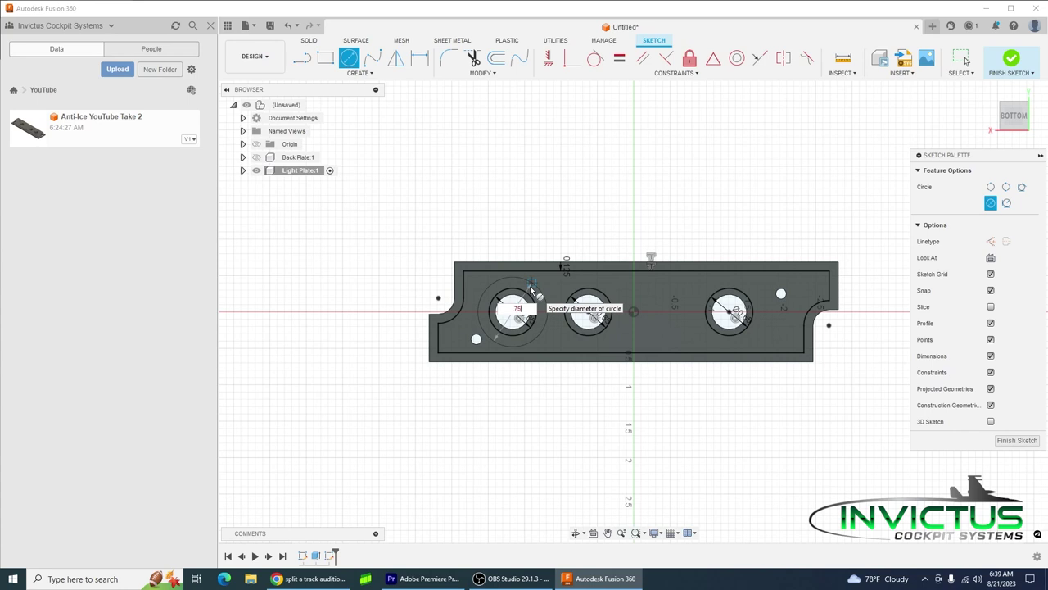
pyautogui.press('Return')
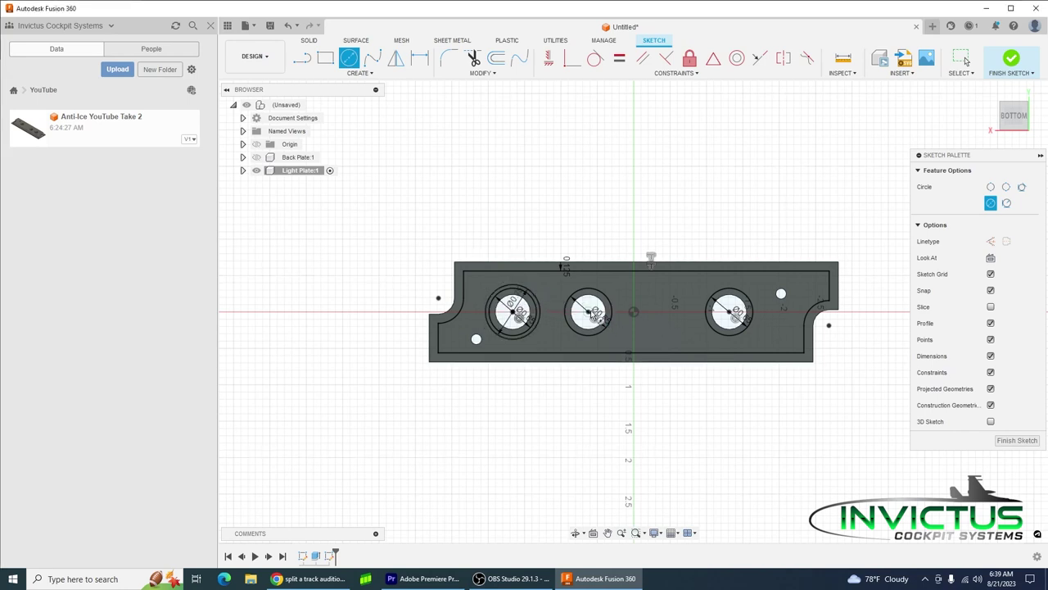
pyautogui.click(589, 312)
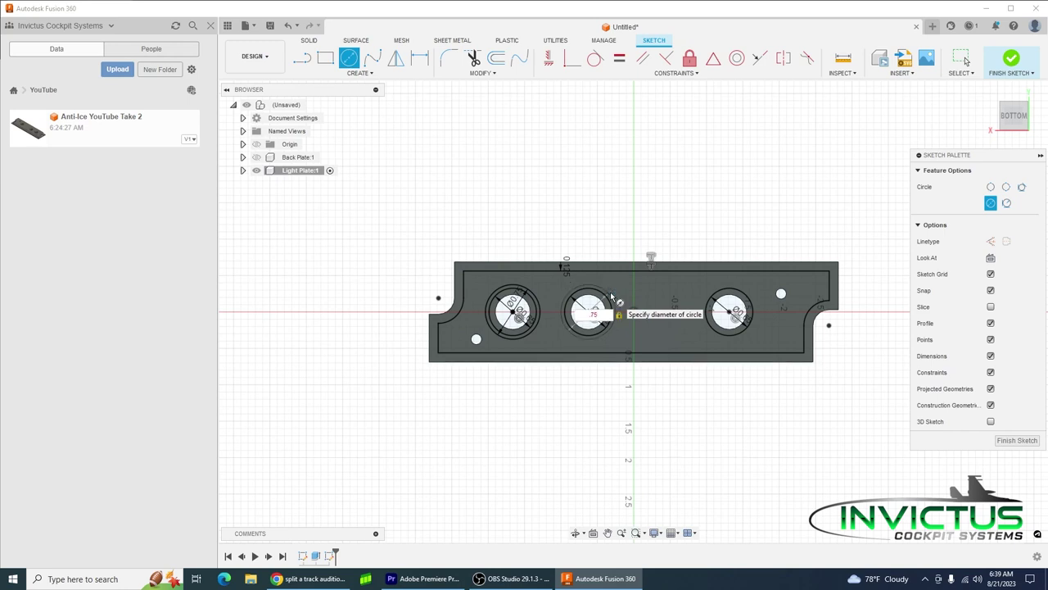
pyautogui.press('Return')
pyautogui.click(729, 313)
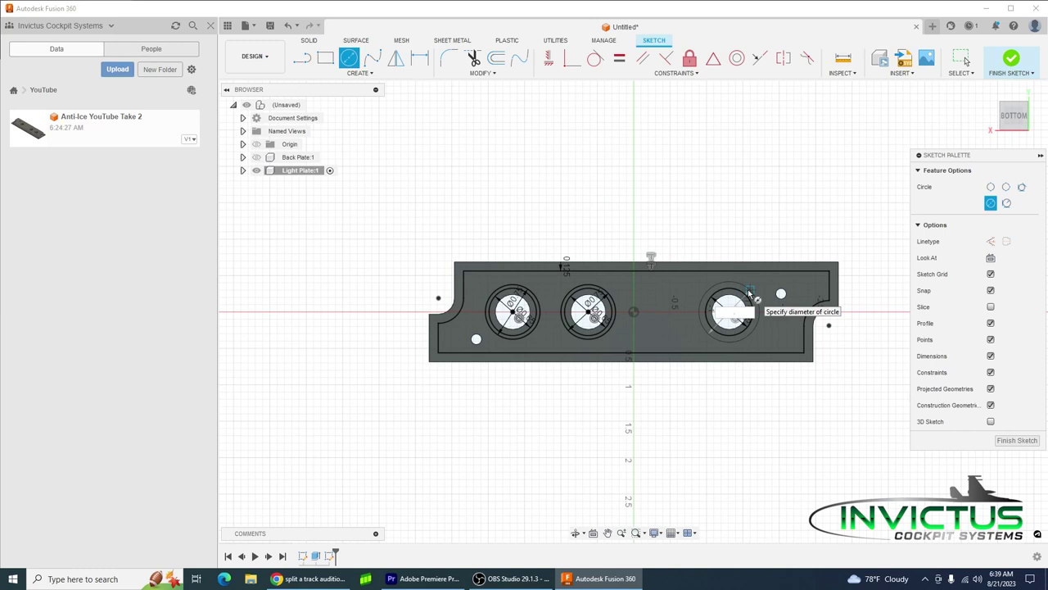
pyautogui.write('.75')
pyautogui.press('Return')
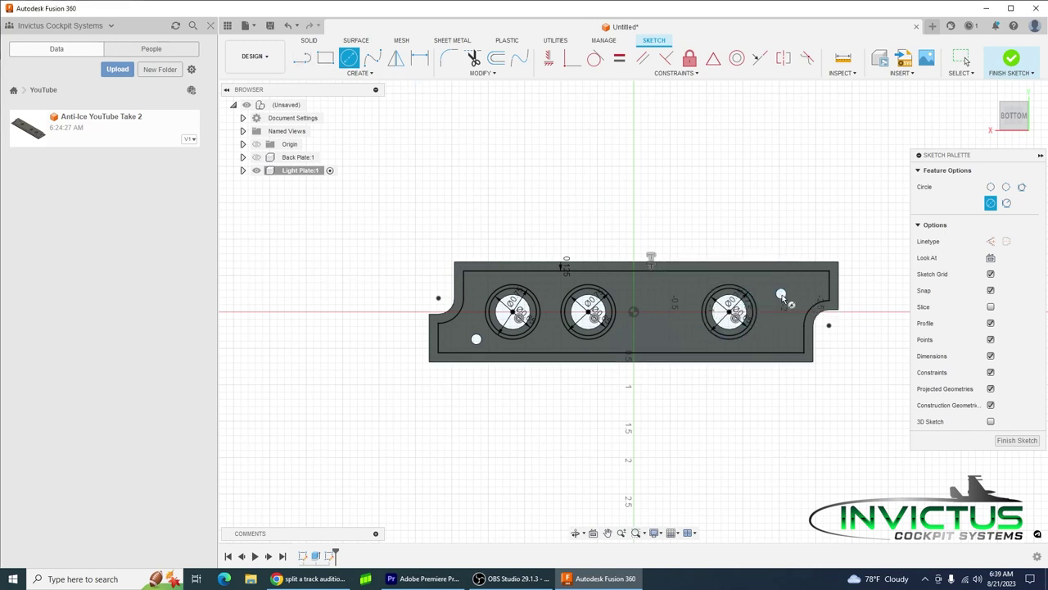
# - Add 0.25 in circles at the two small holes and finish the sketch
pyautogui.click(782, 295)
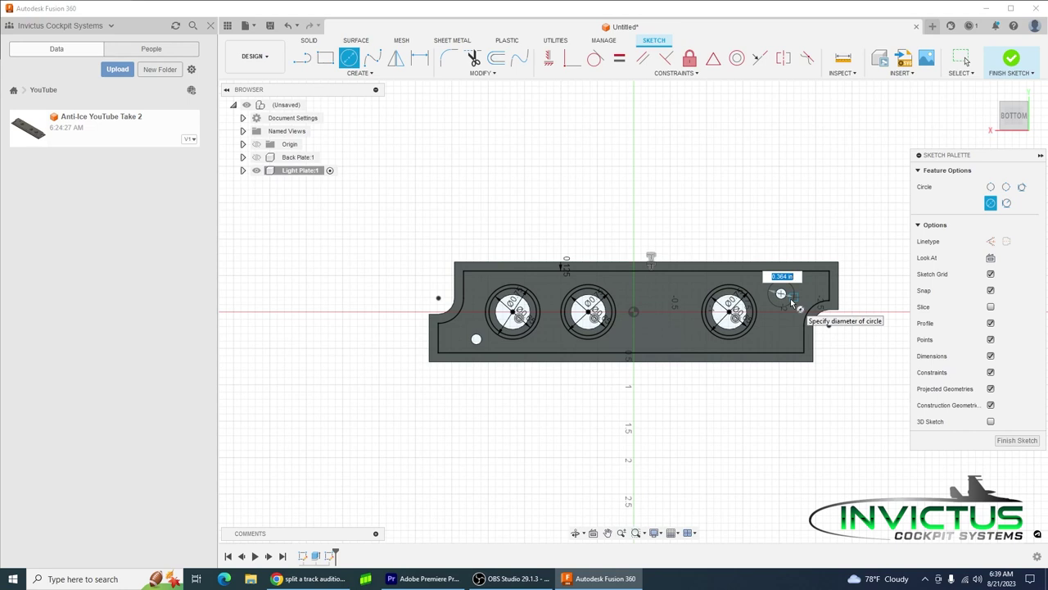
pyautogui.write('.25')
pyautogui.press('Return')
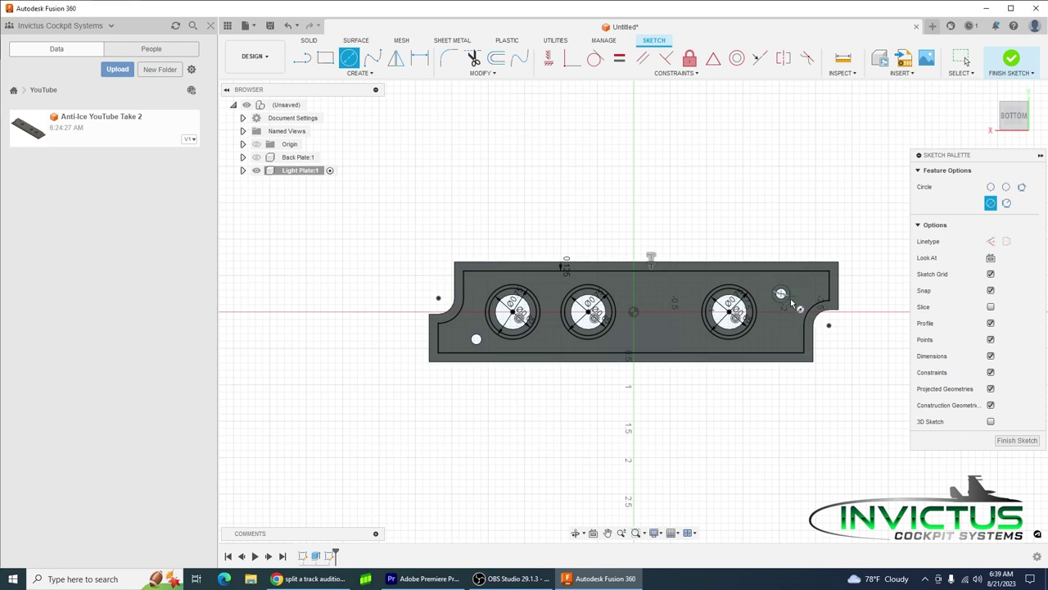
pyautogui.click(477, 339)
pyautogui.press('Return')
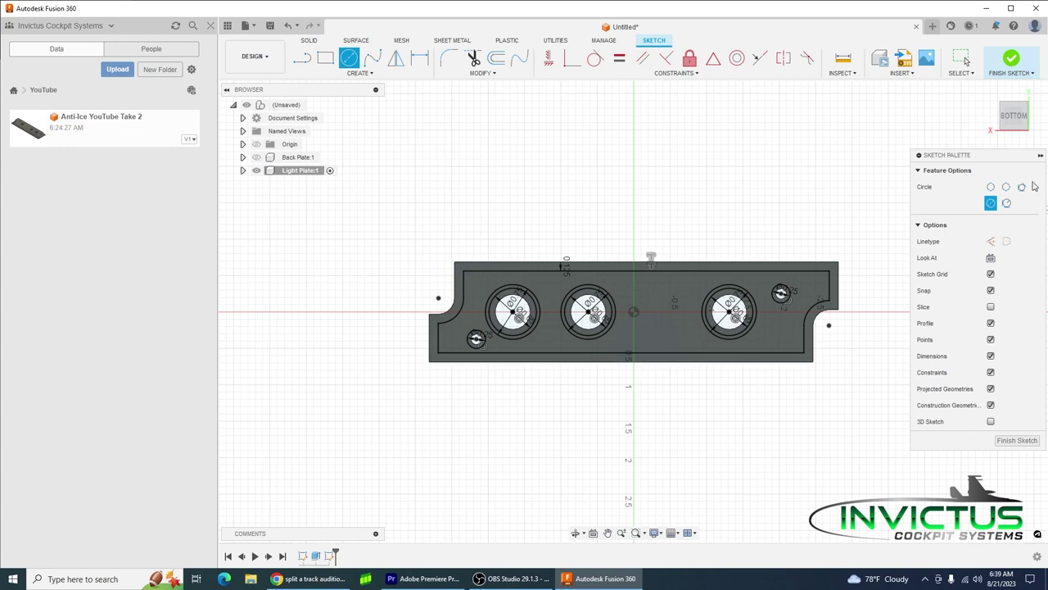
pyautogui.click(1010, 59)
pyautogui.moveTo(399, 308); pyautogui.dragTo(273, 313, button='middle')
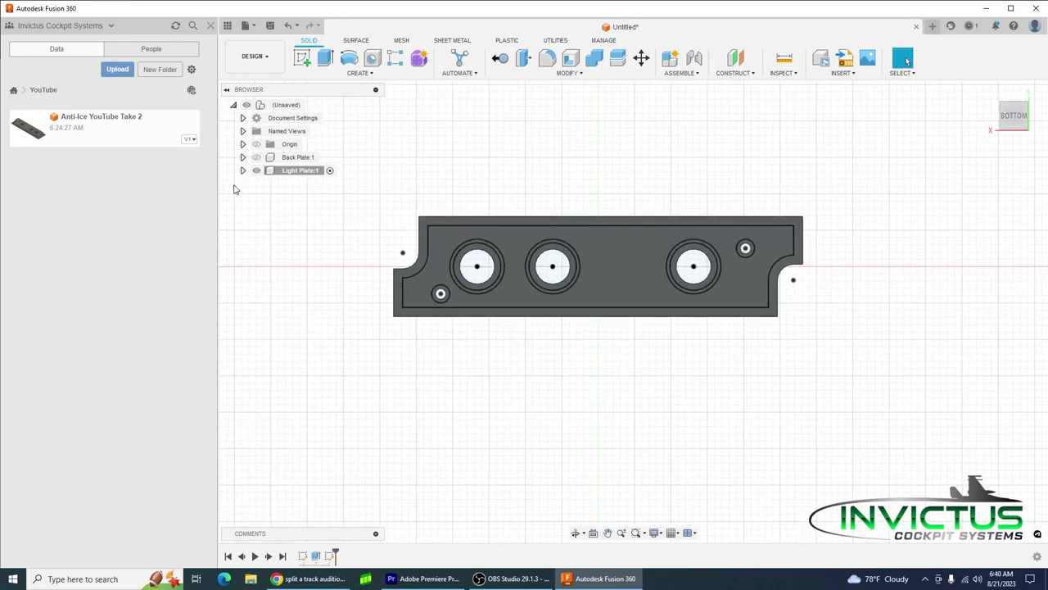
# - Extrude the plate's inner area and hole rings -0.118 in to cut into the bottom face
pyautogui.click(325, 58)
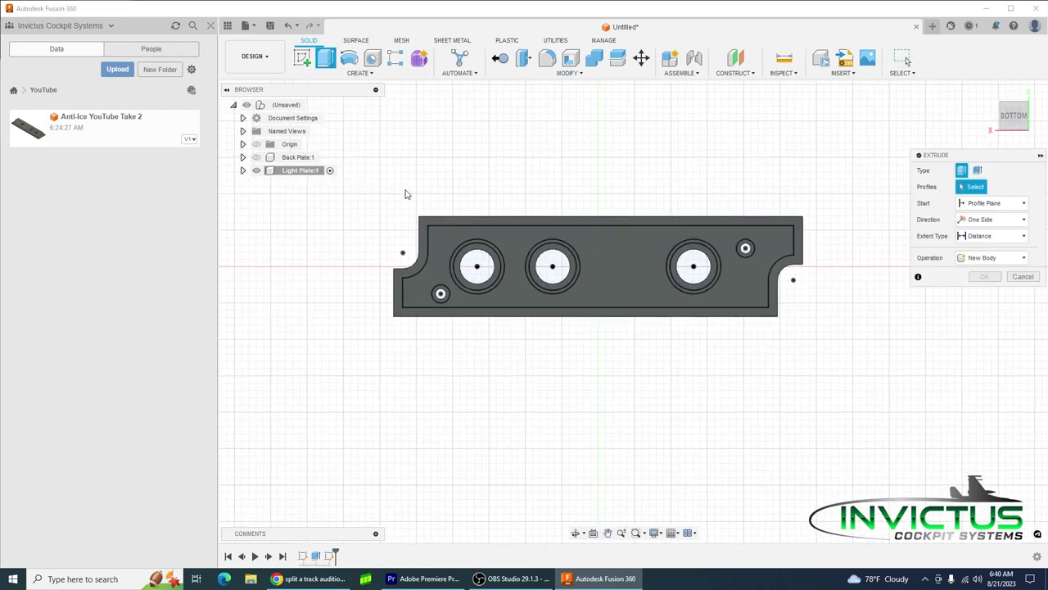
pyautogui.click(442, 241)
pyautogui.click(471, 252)
pyautogui.click(473, 248)
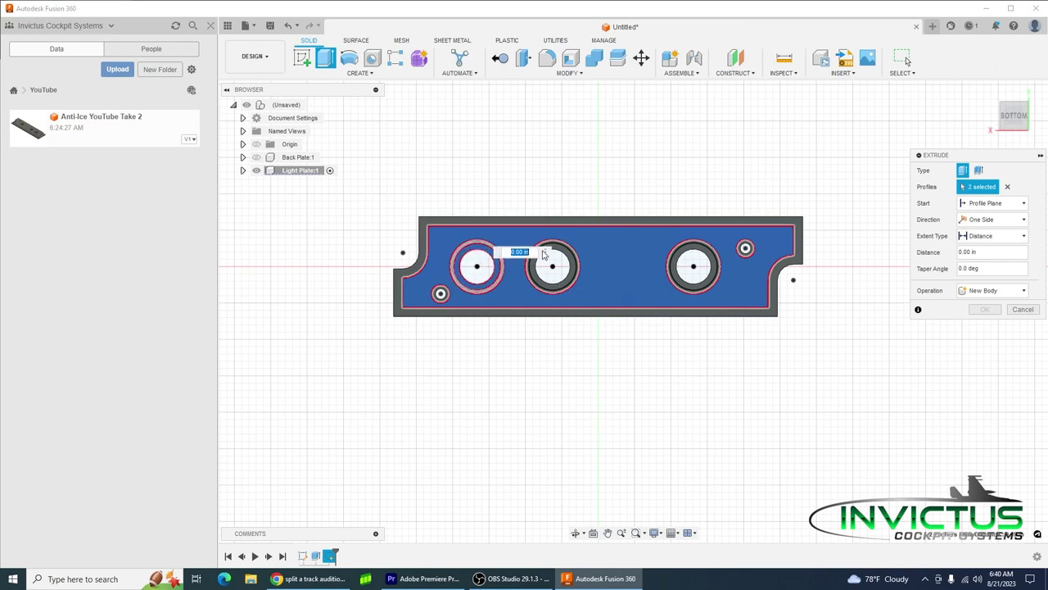
pyautogui.click(573, 273)
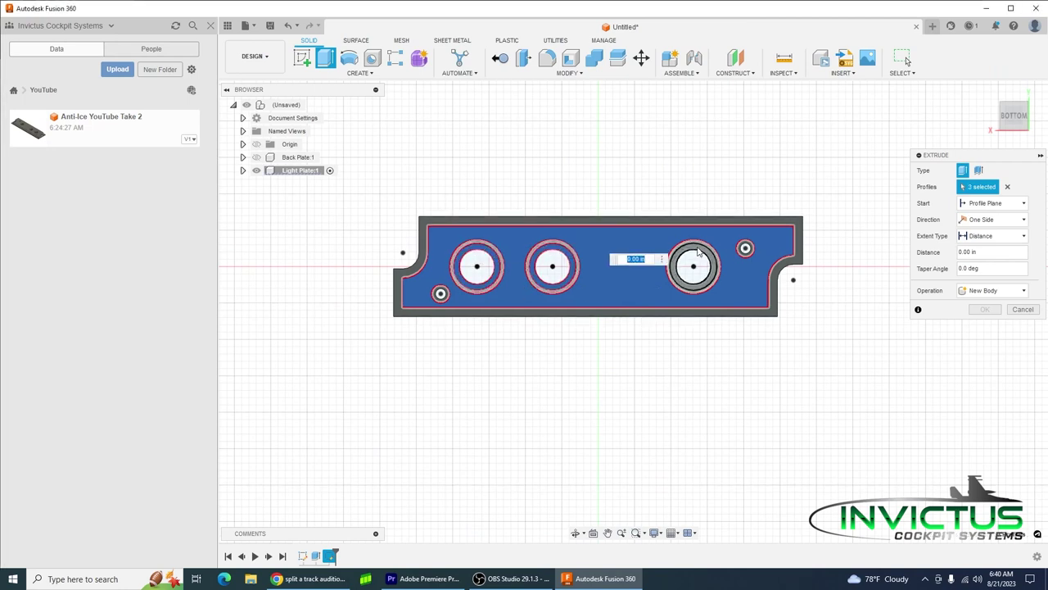
pyautogui.click(695, 260)
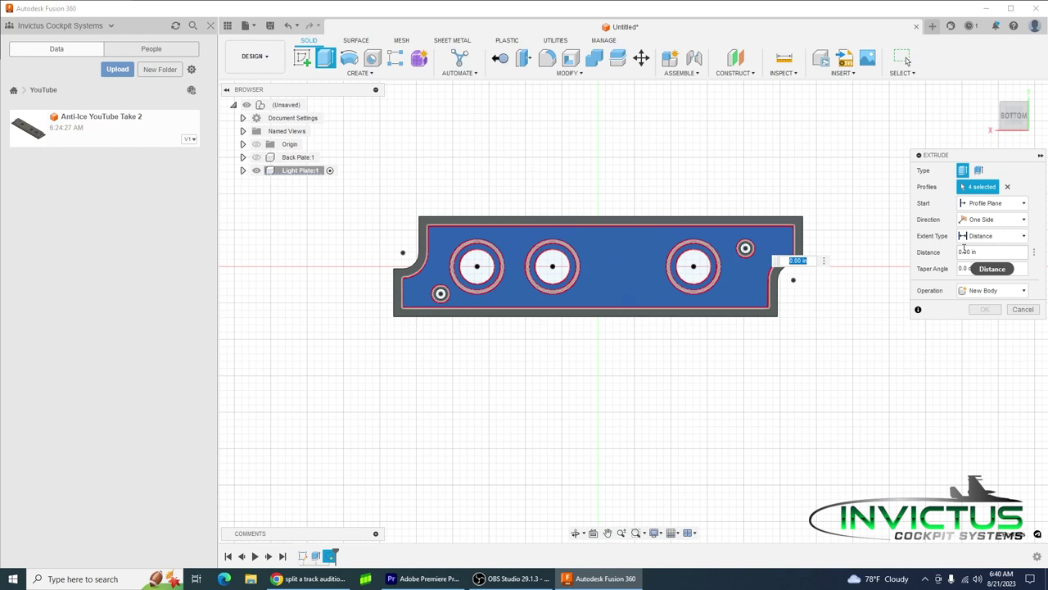
pyautogui.click(978, 251)
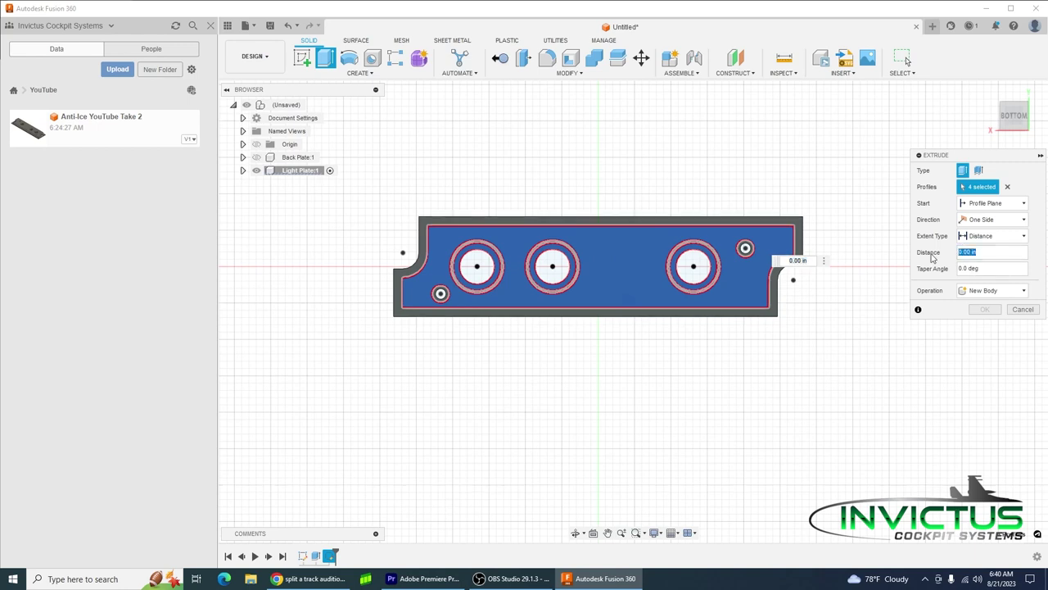
pyautogui.write('-.118')
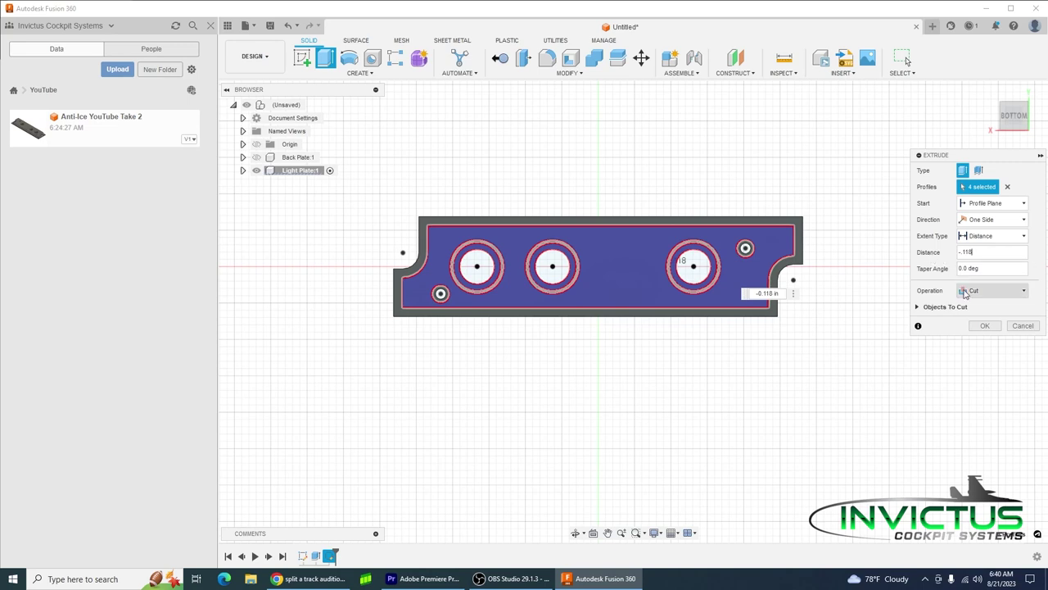
pyautogui.click(984, 325)
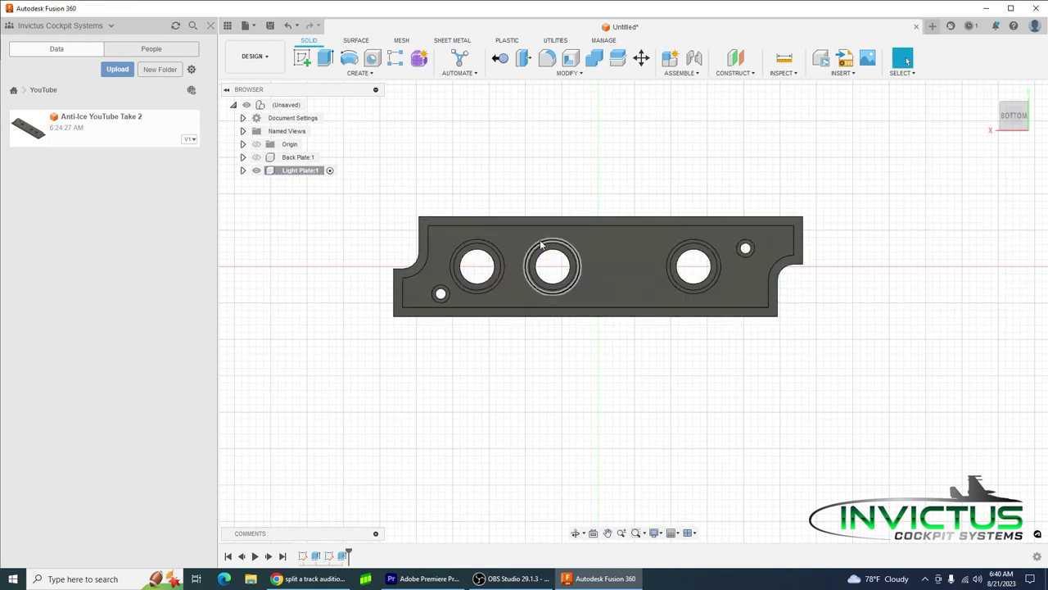
# - Extrude the two small hole profiles at a distance of -1.4
pyautogui.click(325, 57)
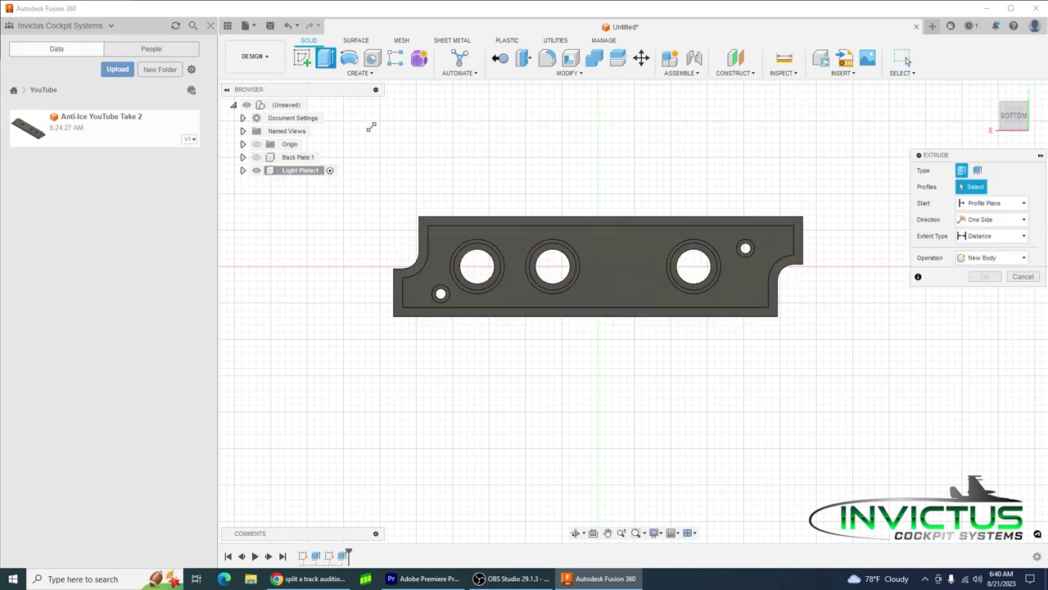
pyautogui.click(442, 295)
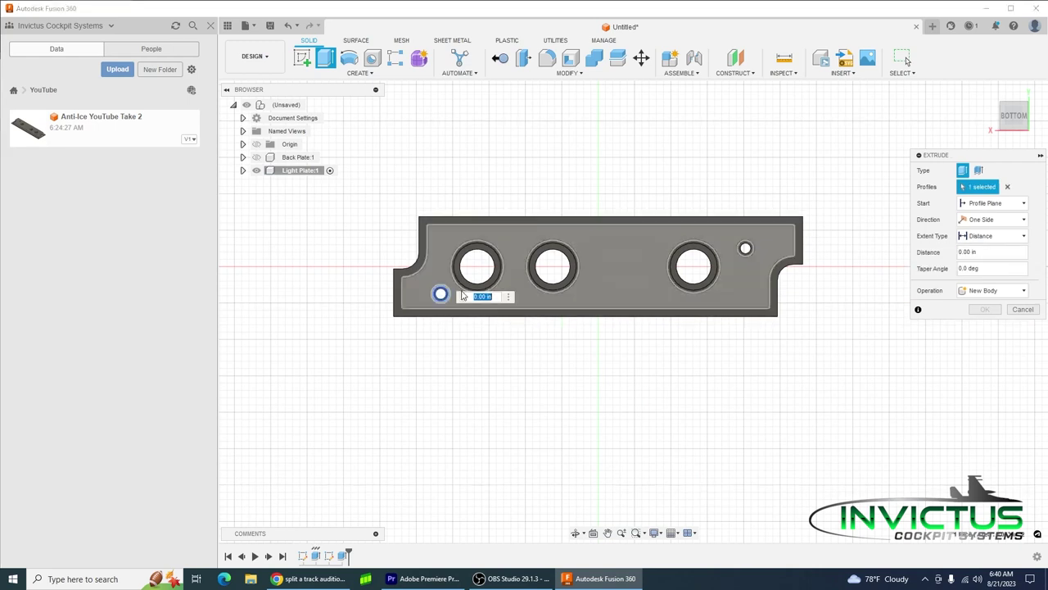
pyautogui.click(744, 249)
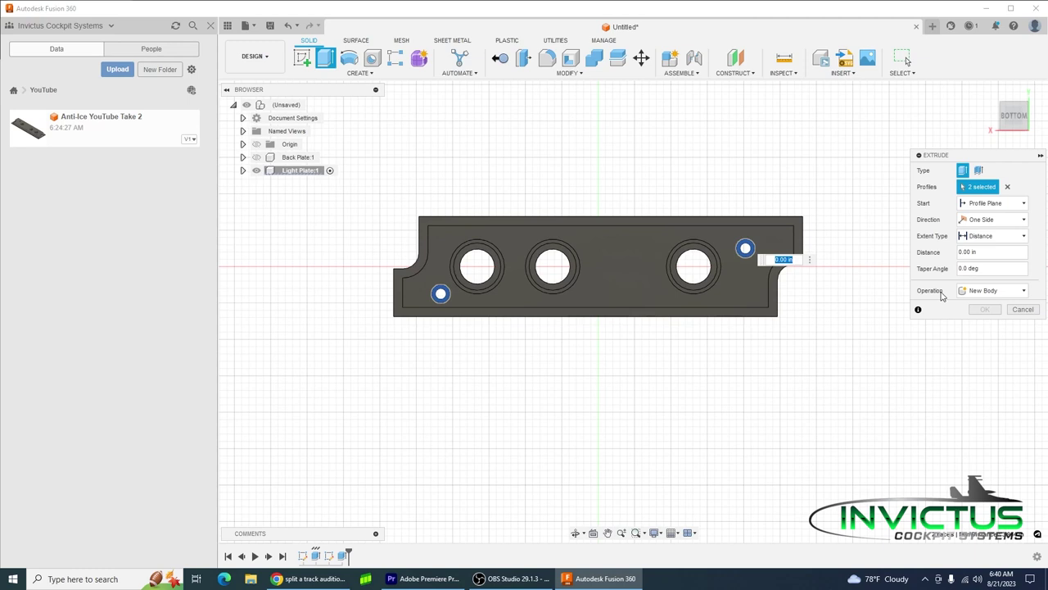
pyautogui.press('BackSpace')
pyautogui.press('Return')
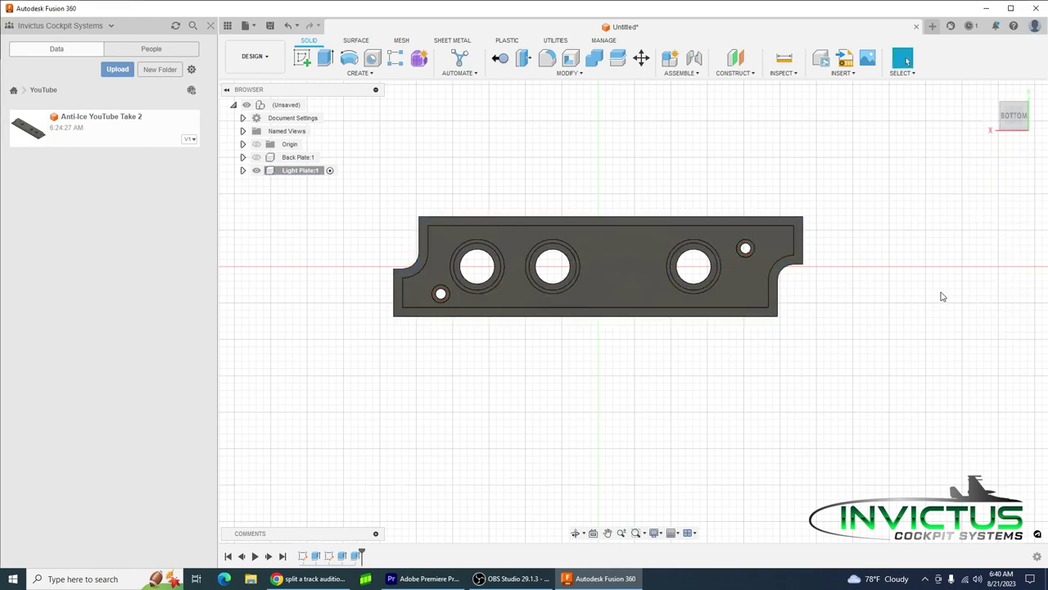
# - Create a PCB component under the root and start a sketch on the plate's face
pyautogui.moveTo(640, 426)
pyautogui.keyDown('shift'); pyautogui.mouseDown(button='middle')
pyautogui.moveTo(632, 344)
pyautogui.moveTo(682, 348)
pyautogui.moveTo(644, 365)
pyautogui.moveTo(638, 411)
pyautogui.mouseUp(button='middle'); pyautogui.keyUp('shift')
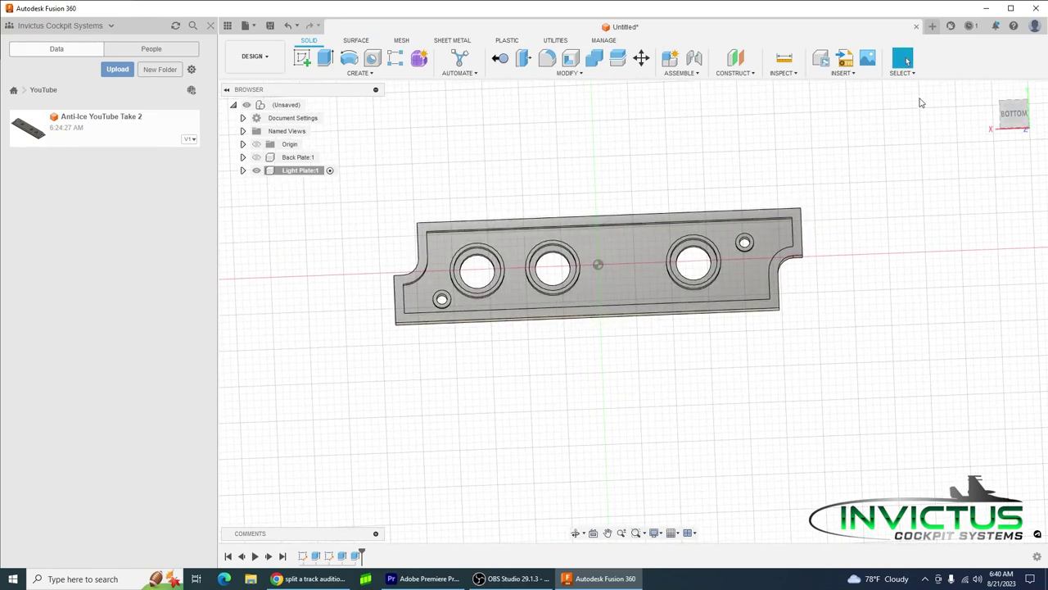
pyautogui.click(669, 57)
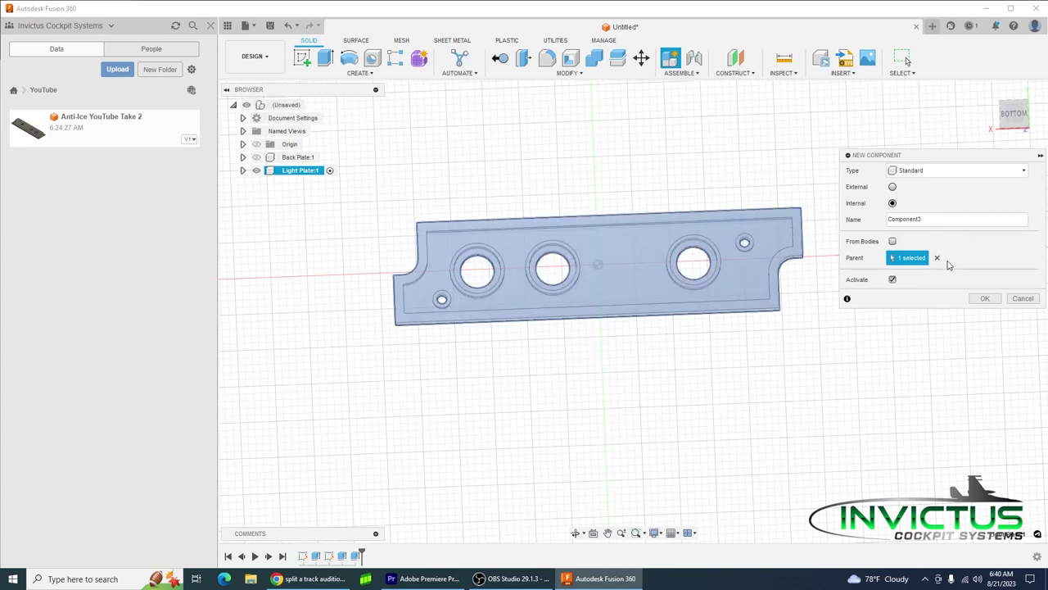
pyautogui.click(938, 258)
pyautogui.click(293, 106)
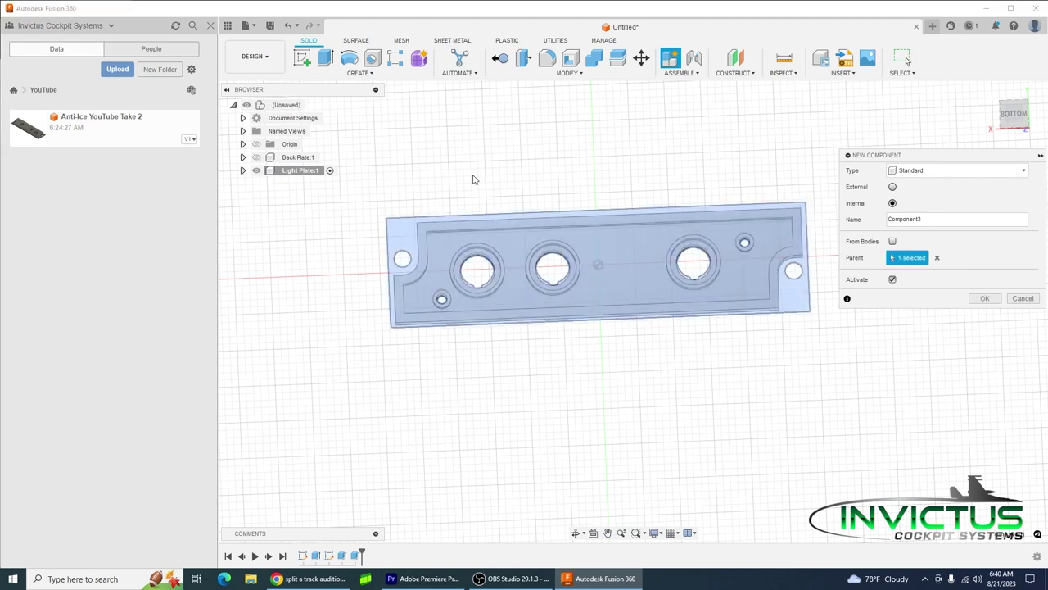
pyautogui.moveTo(946, 219); pyautogui.dragTo(883, 220)
pyautogui.write('PCB')
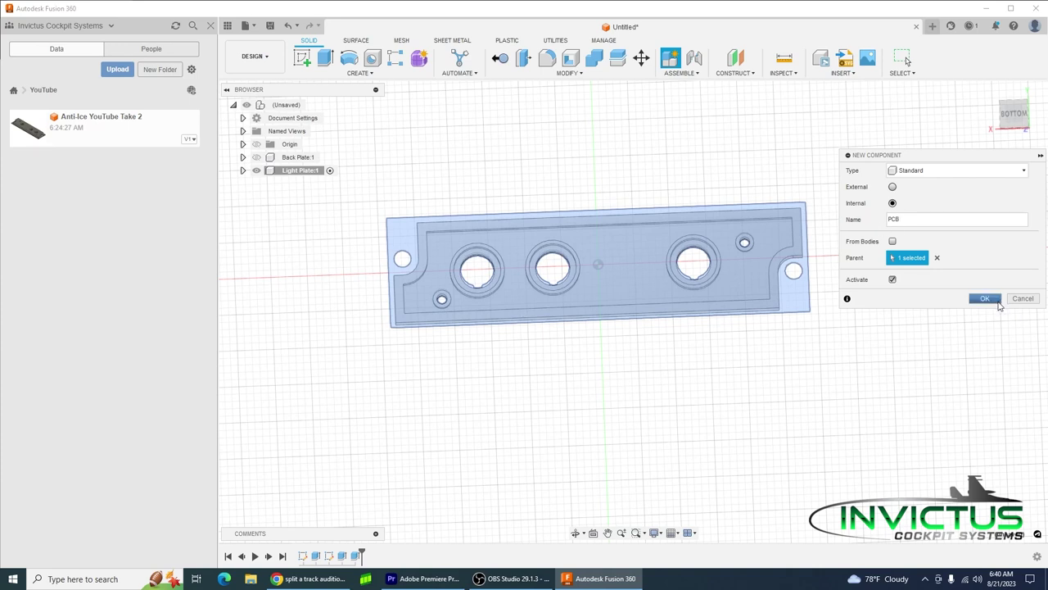
pyautogui.click(986, 298)
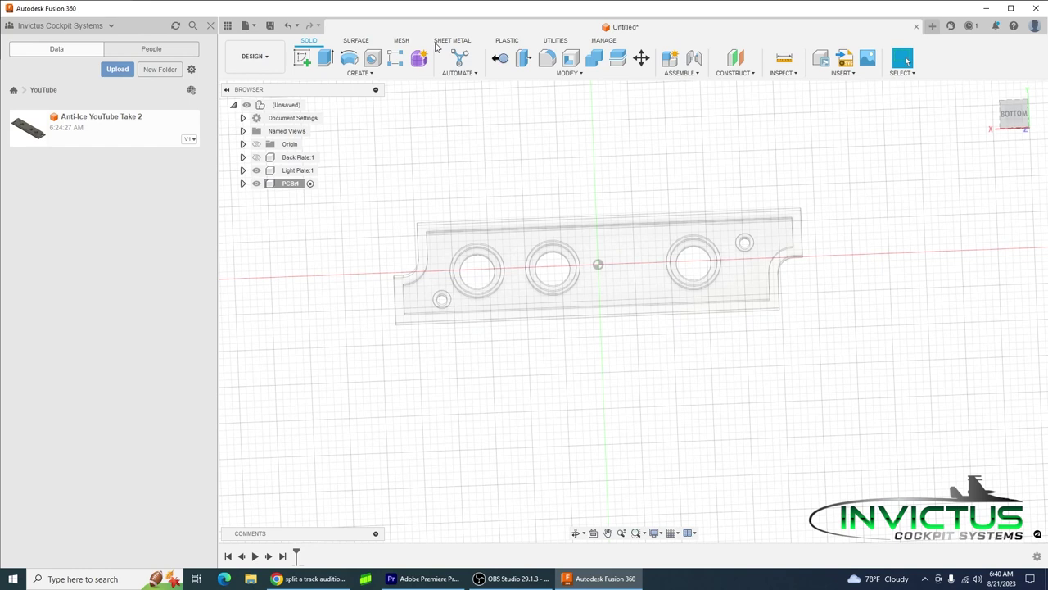
pyautogui.click(302, 57)
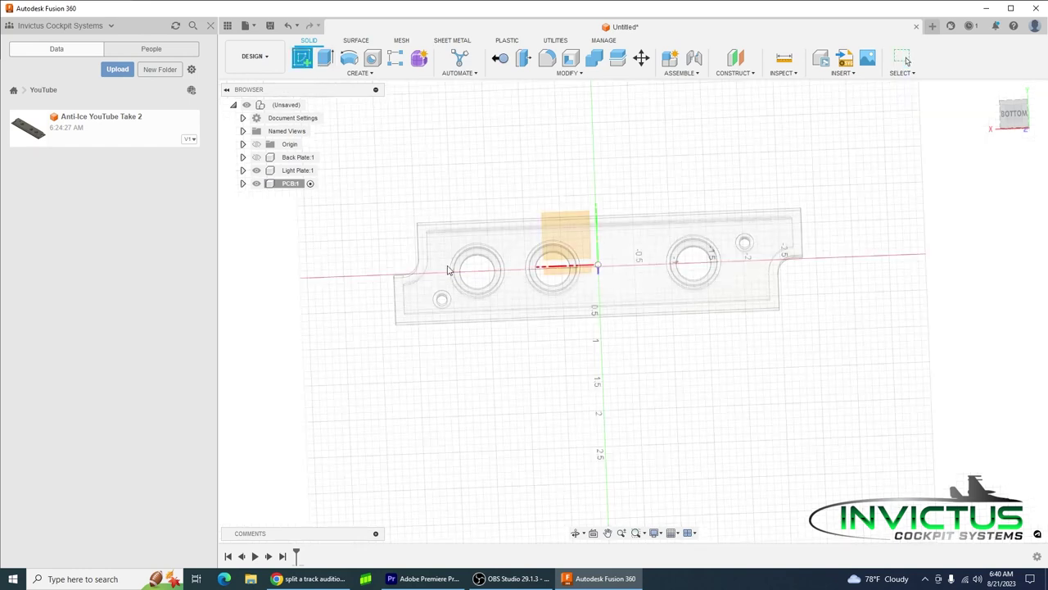
pyautogui.click(447, 299)
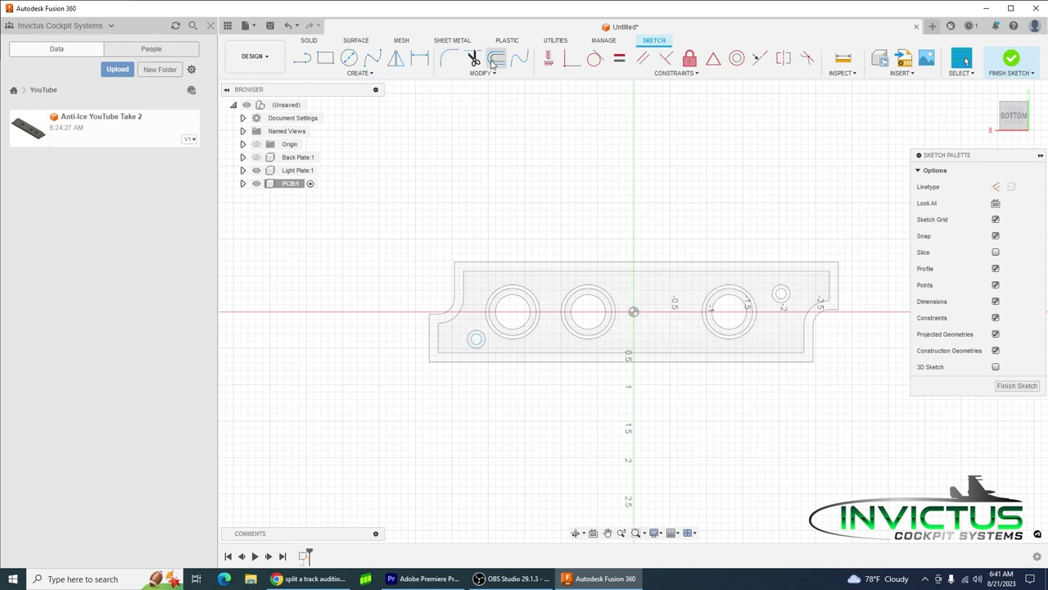
# - Project the plate face outline into the sketch
pyautogui.click(496, 58)
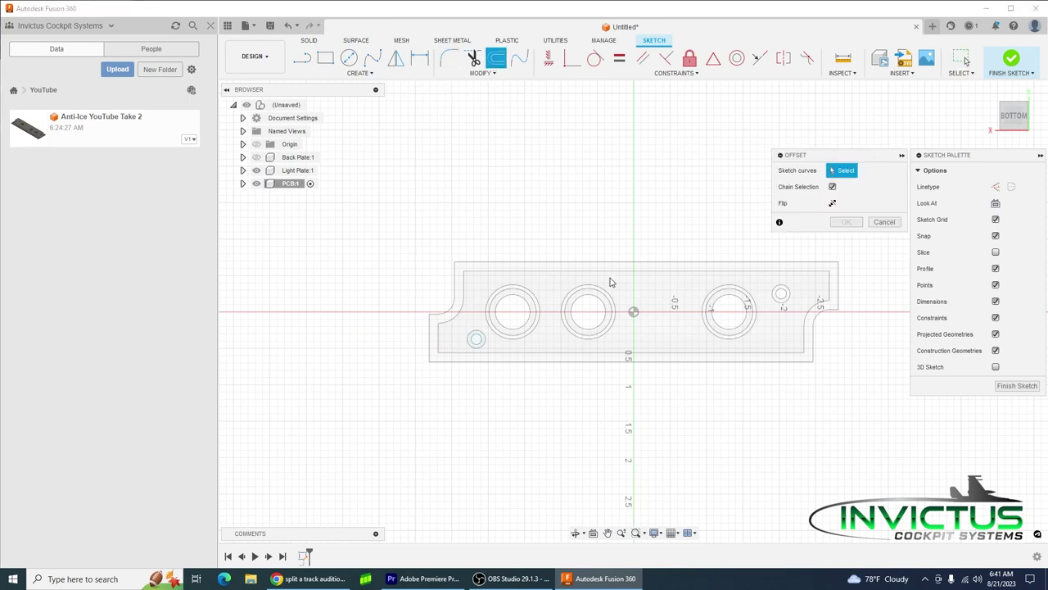
pyautogui.click(885, 222)
pyautogui.press('p')
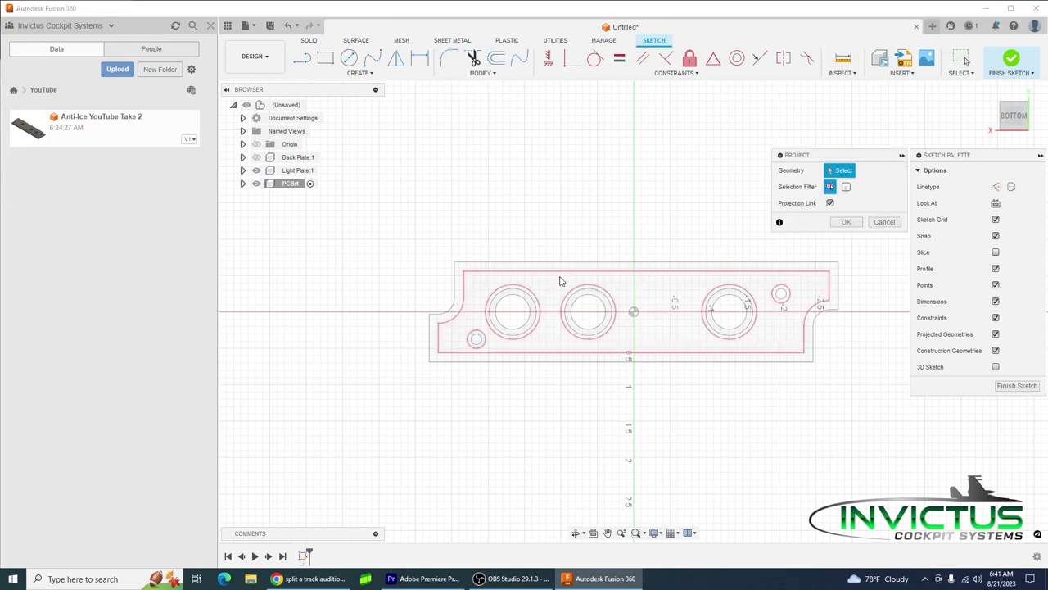
pyautogui.click(560, 278)
pyautogui.click(837, 227)
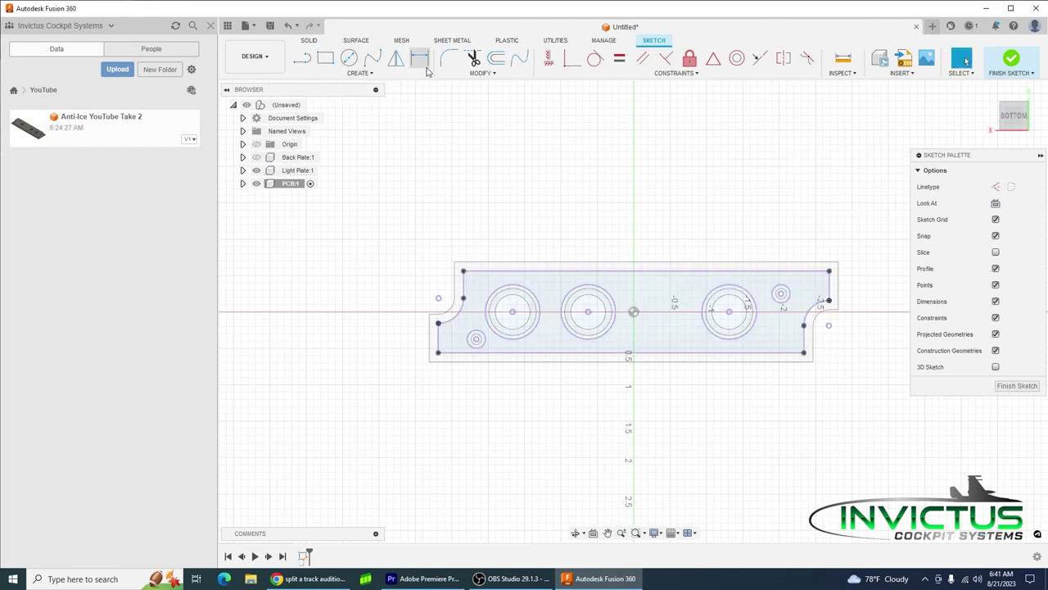
# - Offset the projected outline 0.039 in inward
pyautogui.click(496, 58)
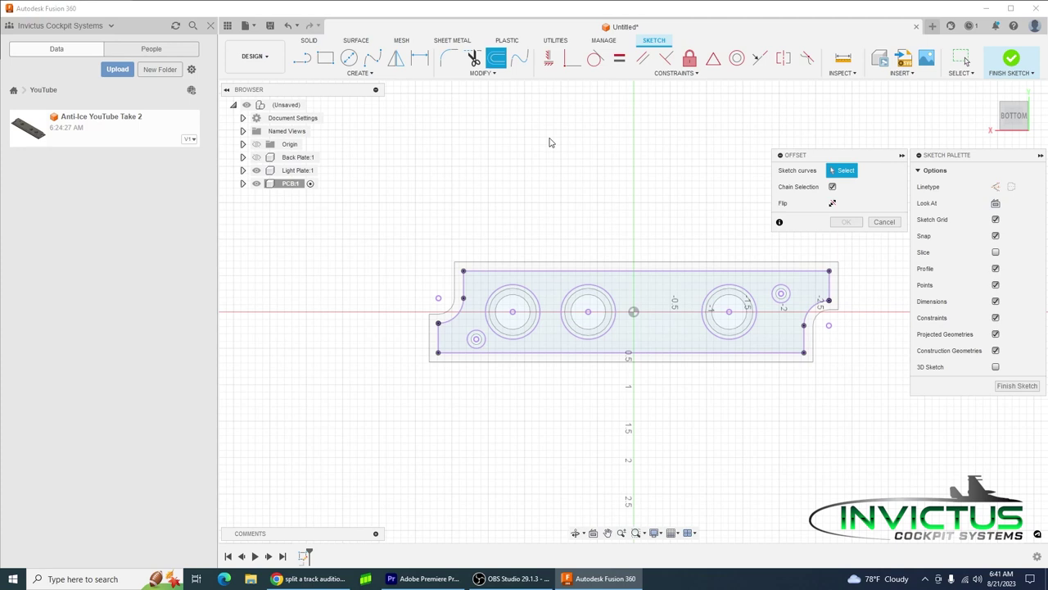
pyautogui.click(562, 272)
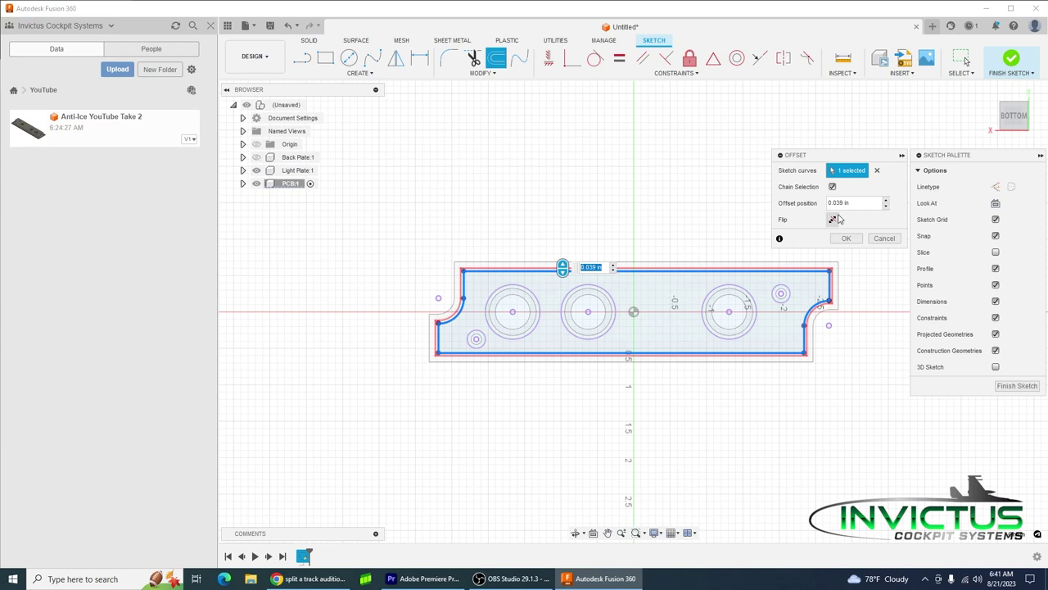
pyautogui.click(832, 220)
pyautogui.click(845, 238)
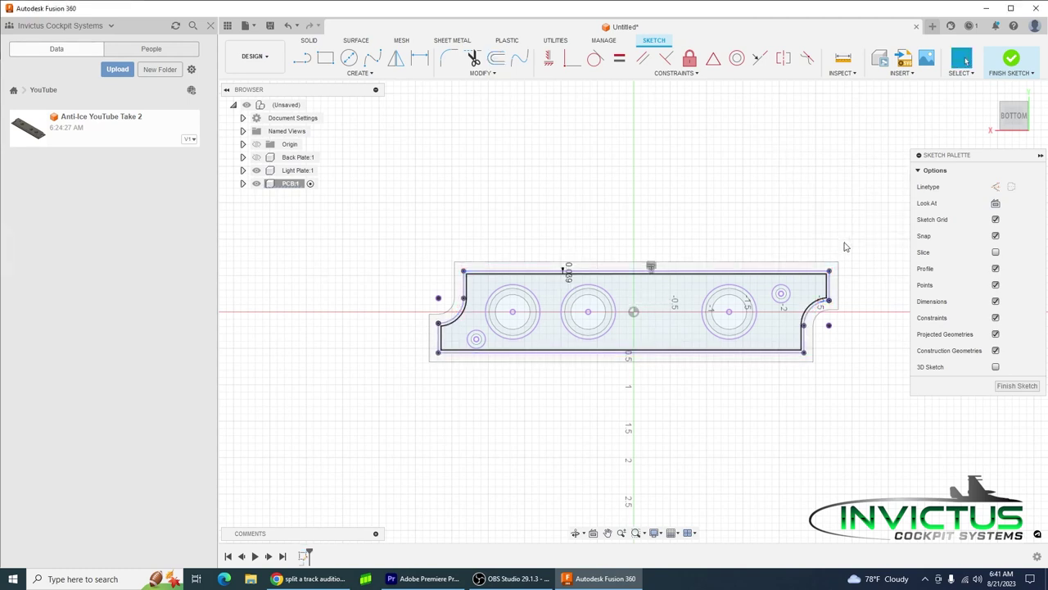
# - Draw Ø0.144 in circles on the lower-left and top-right small holes
pyautogui.click(349, 58)
pyautogui.click(476, 338)
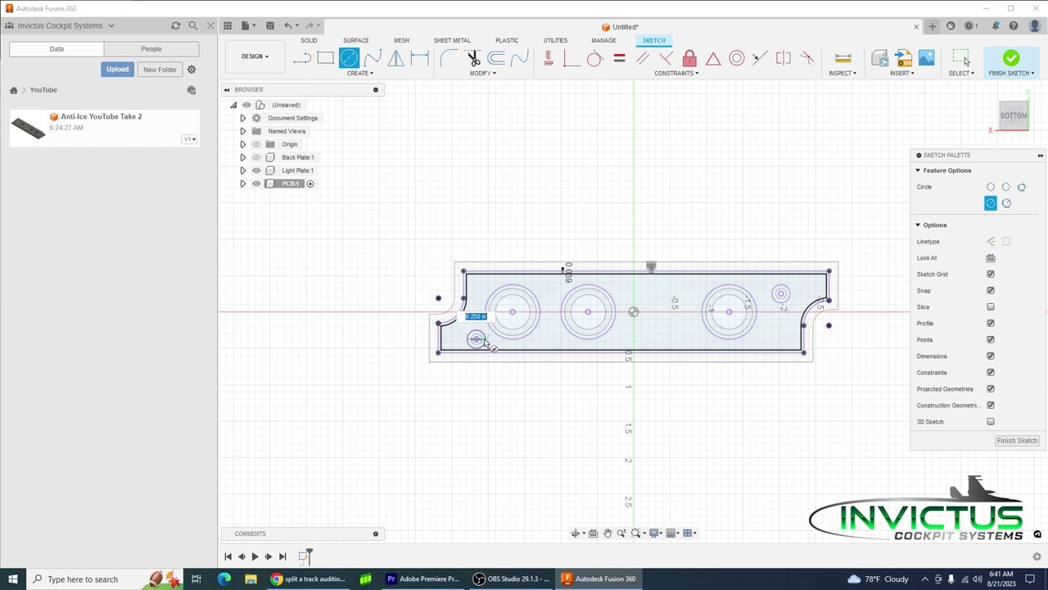
pyautogui.press('BackSpace')
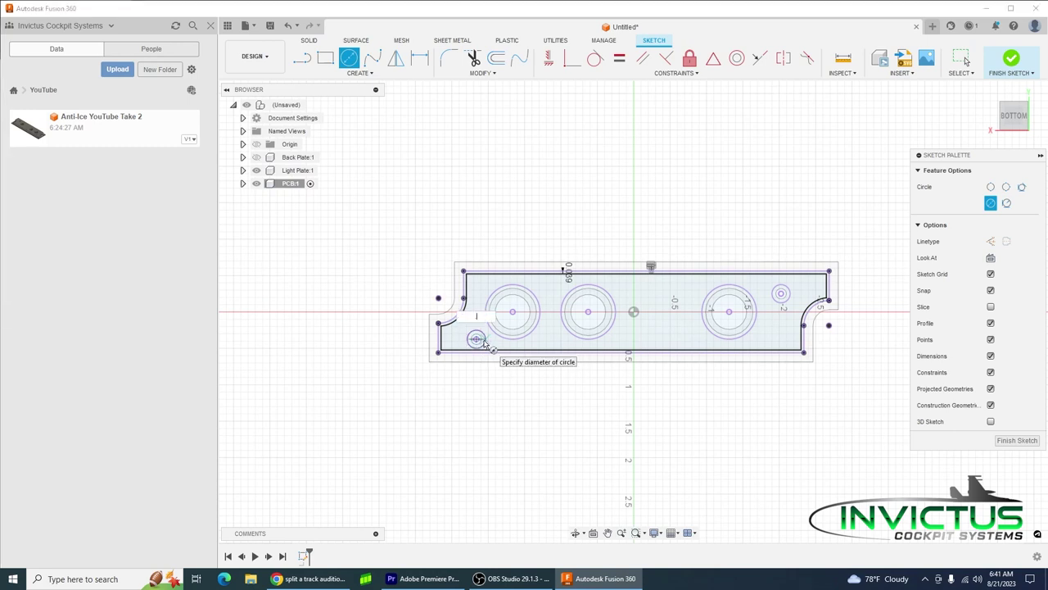
pyautogui.press('Tab')
pyautogui.press('Return')
pyautogui.press('Escape')
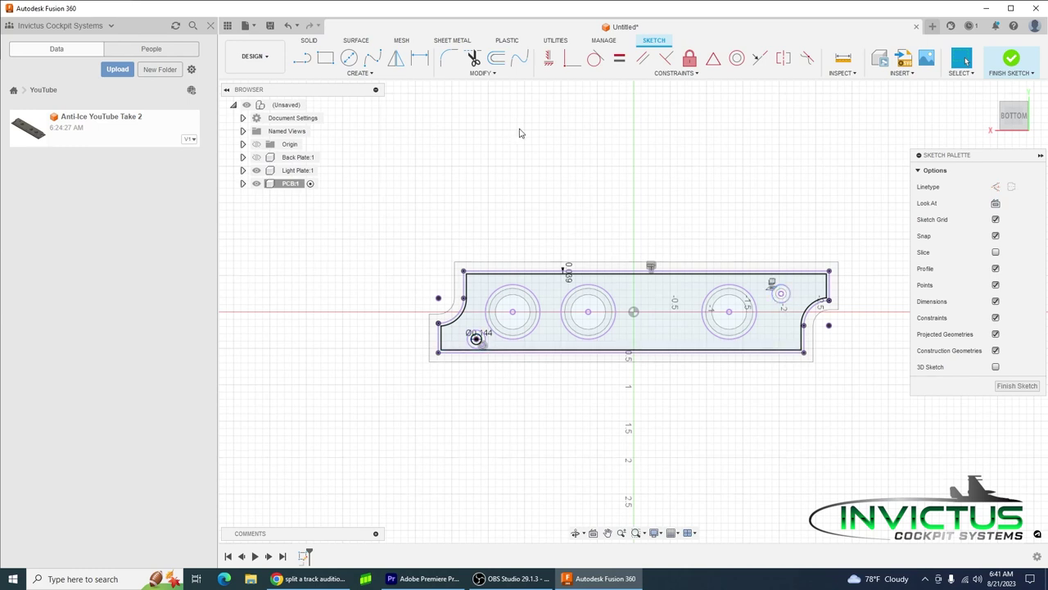
pyautogui.press('c')
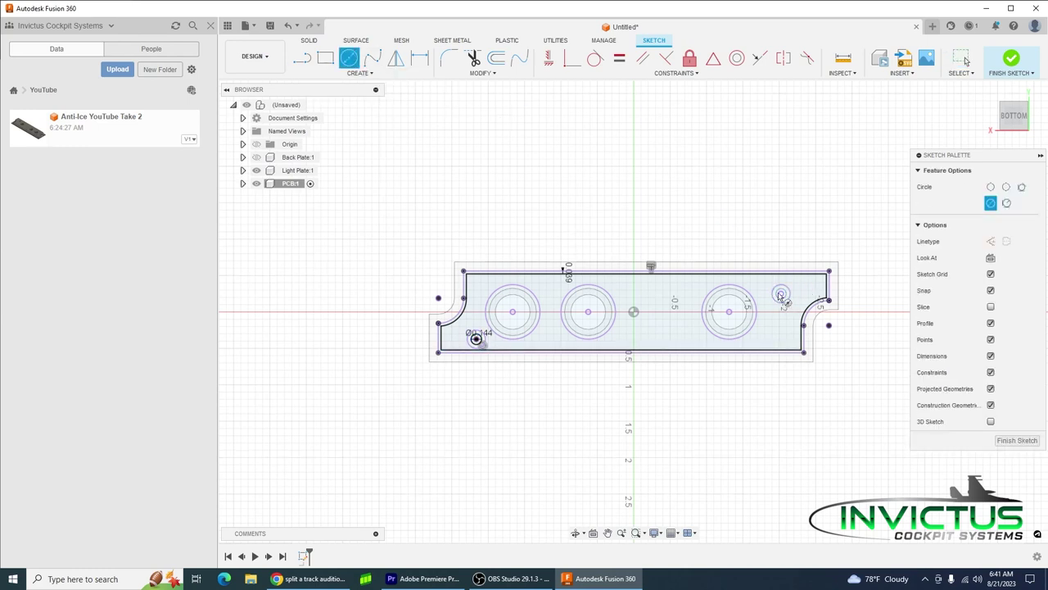
pyautogui.click(781, 294)
pyautogui.press('BackSpace')
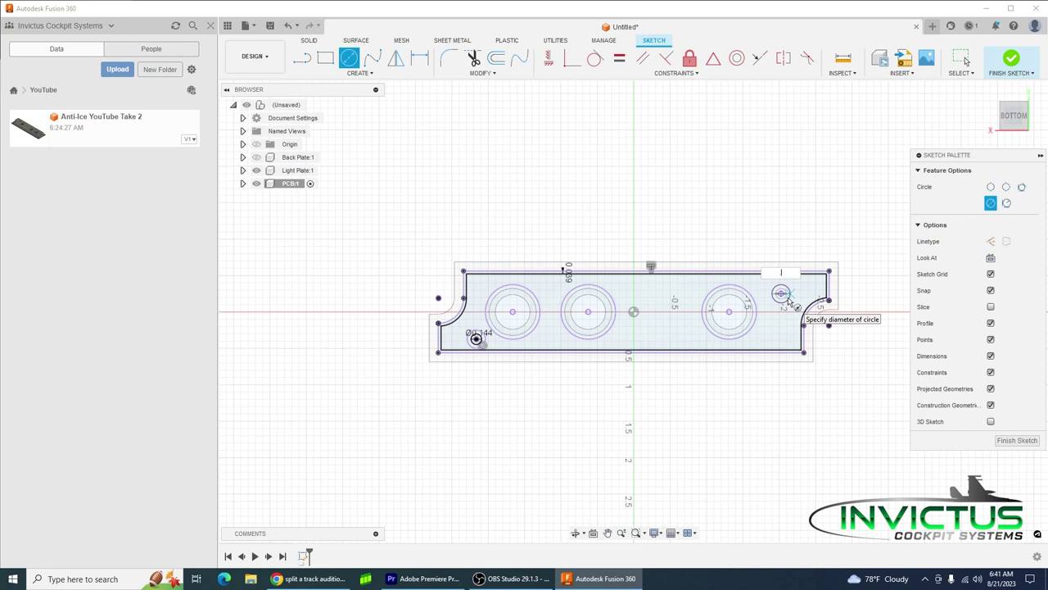
pyautogui.write('.144')
pyautogui.press('Return')
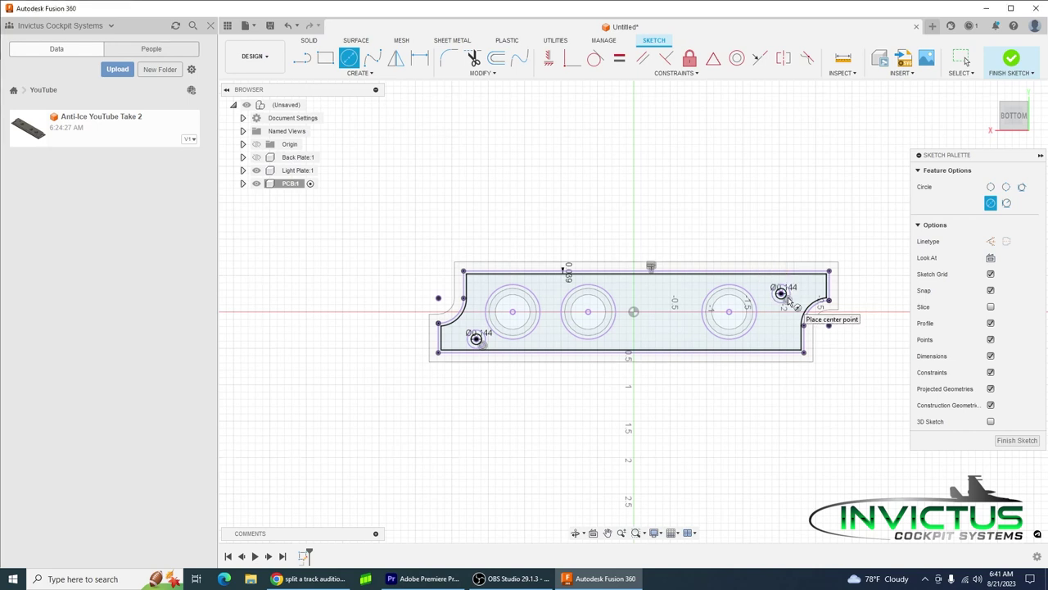
# - Draw Ø0.75 in circles around the right, middle and left large holes
pyautogui.click(730, 312)
pyautogui.press('BackSpace')
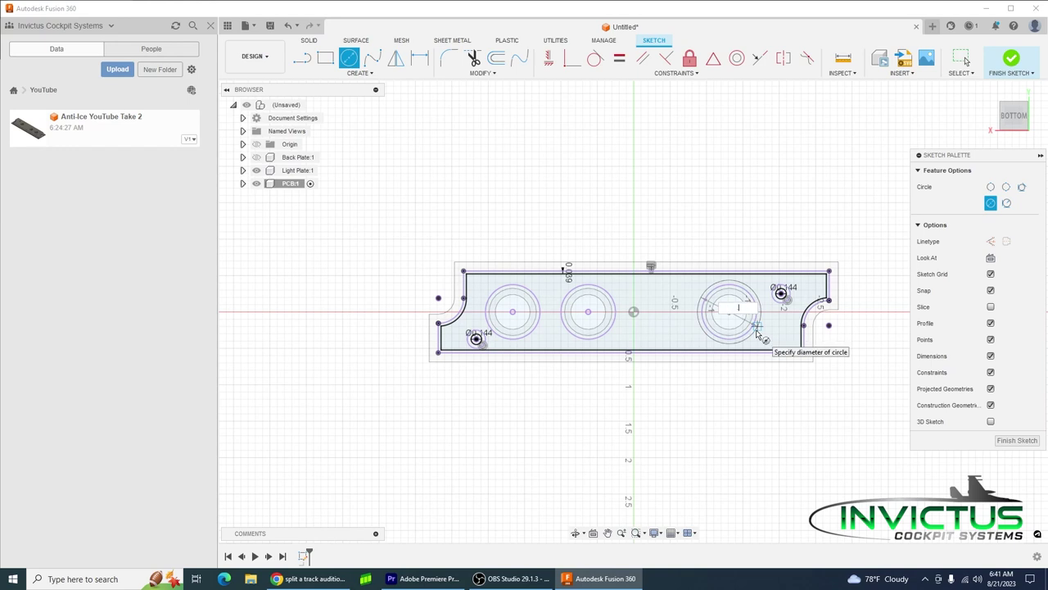
pyautogui.write('.078')
pyautogui.press('Return')
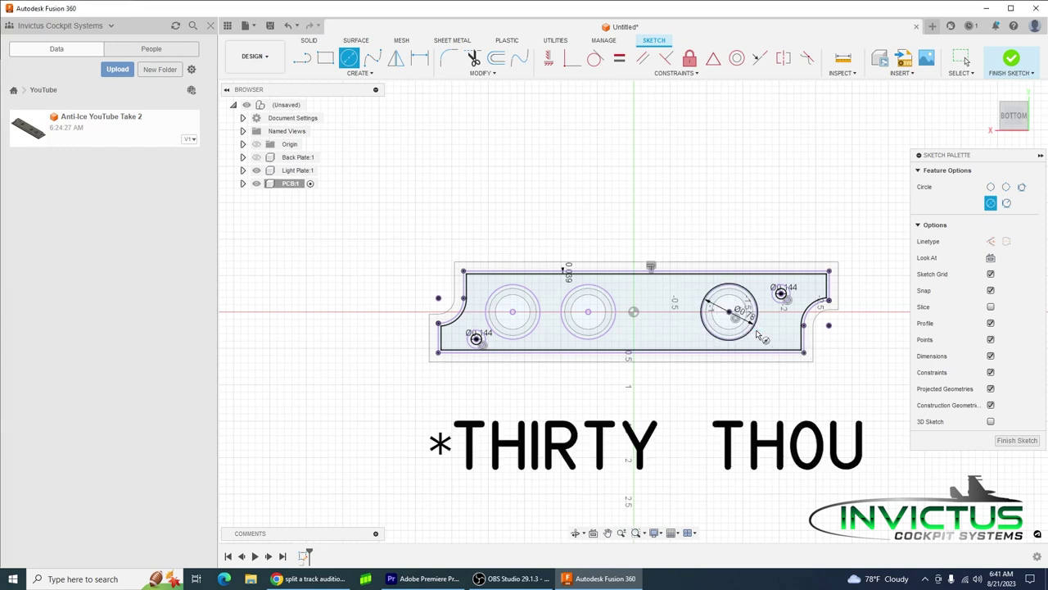
pyautogui.click(588, 312)
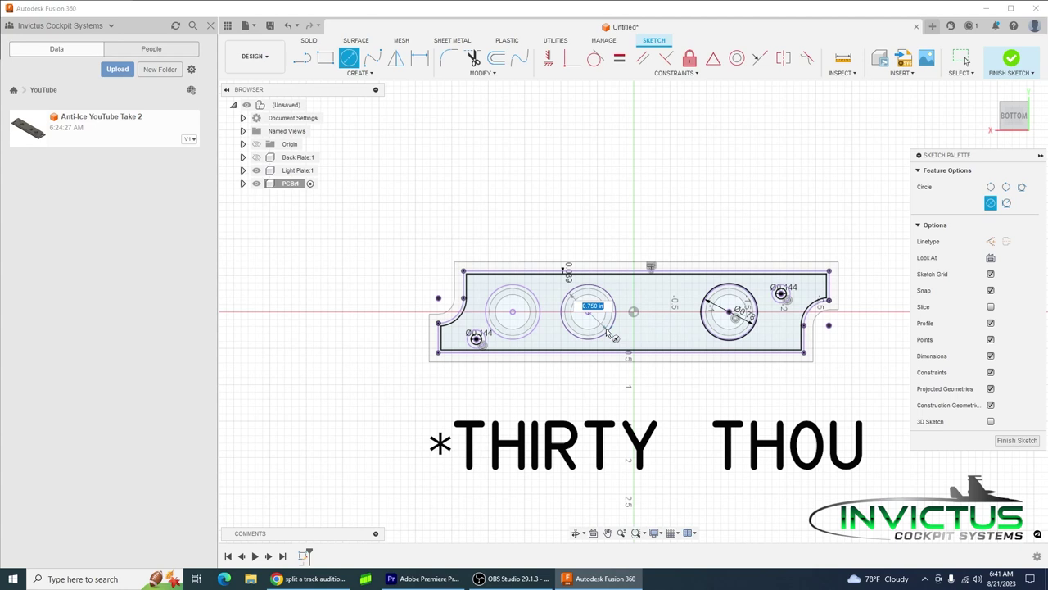
pyautogui.press('BackSpace')
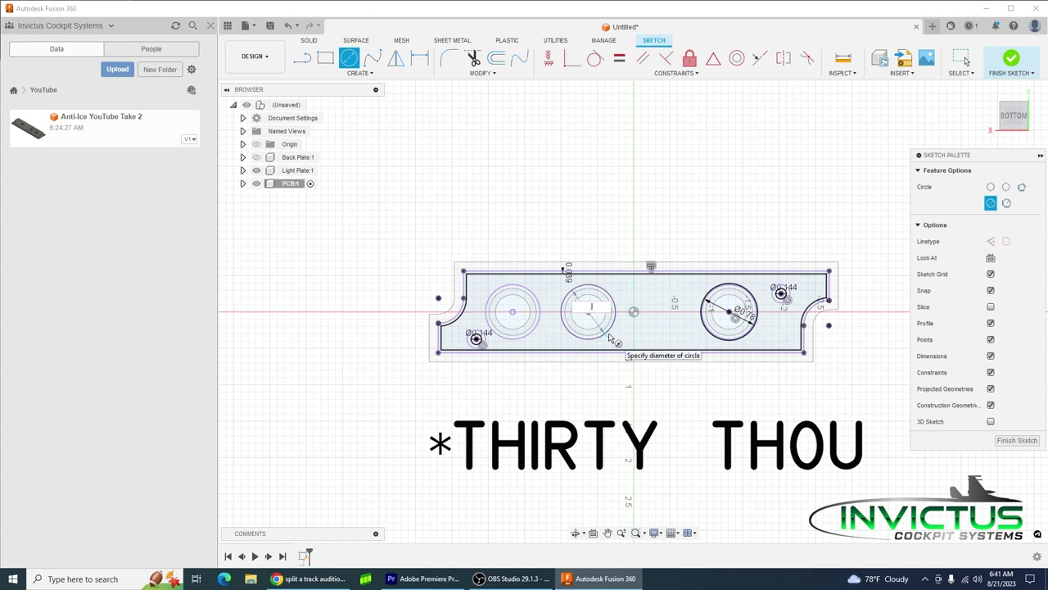
pyautogui.press('Return')
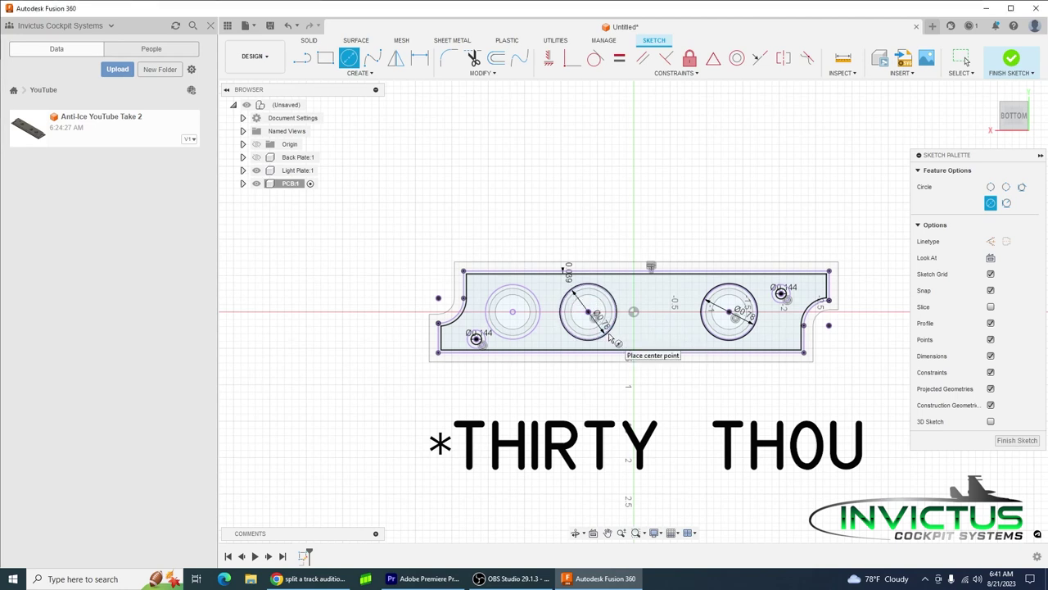
pyautogui.click(514, 312)
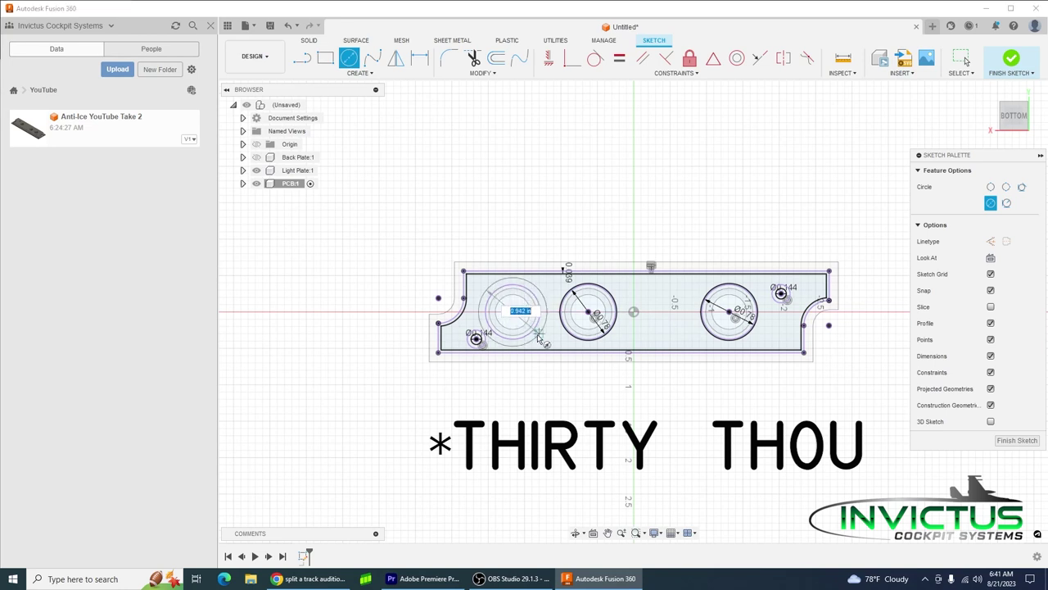
pyautogui.press('BackSpace')
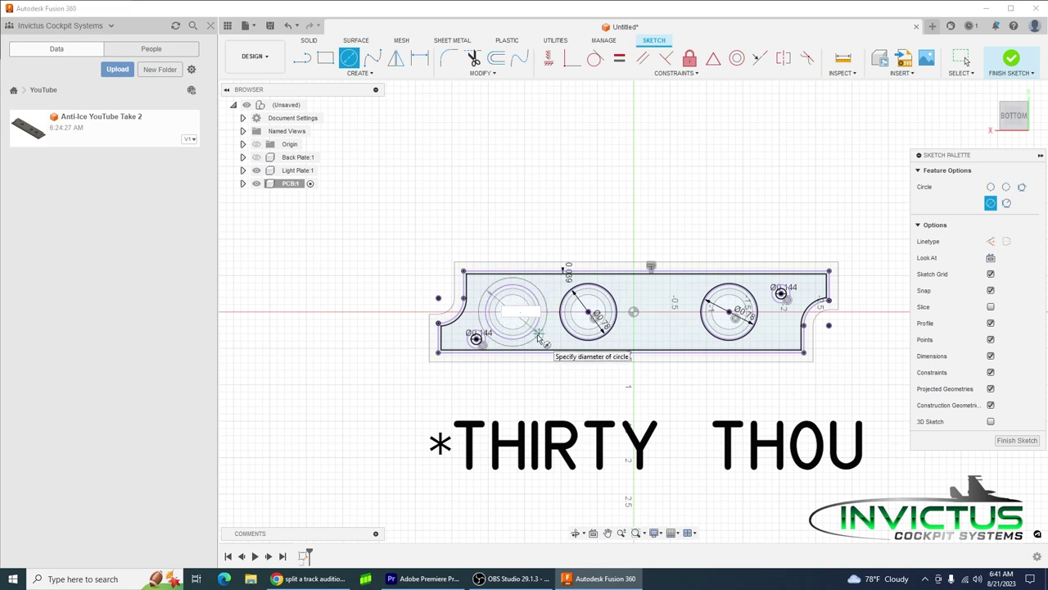
pyautogui.write('.78')
pyautogui.press('Return')
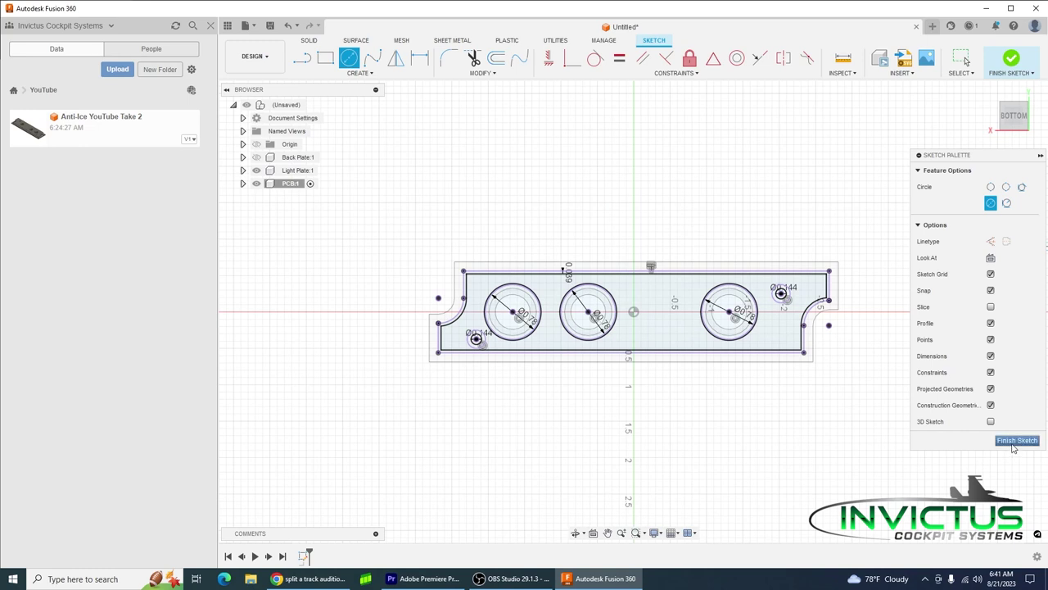
# - Extrude the plate profile and both small-hole regions 1.2 mm into a solid board
pyautogui.click(1016, 441)
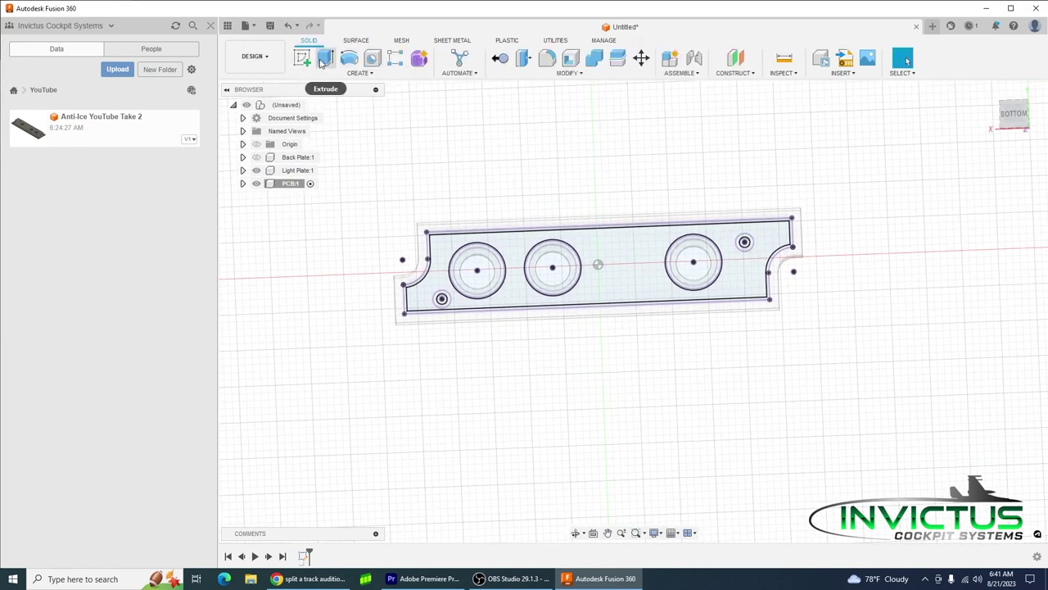
pyautogui.click(325, 59)
pyautogui.click(446, 249)
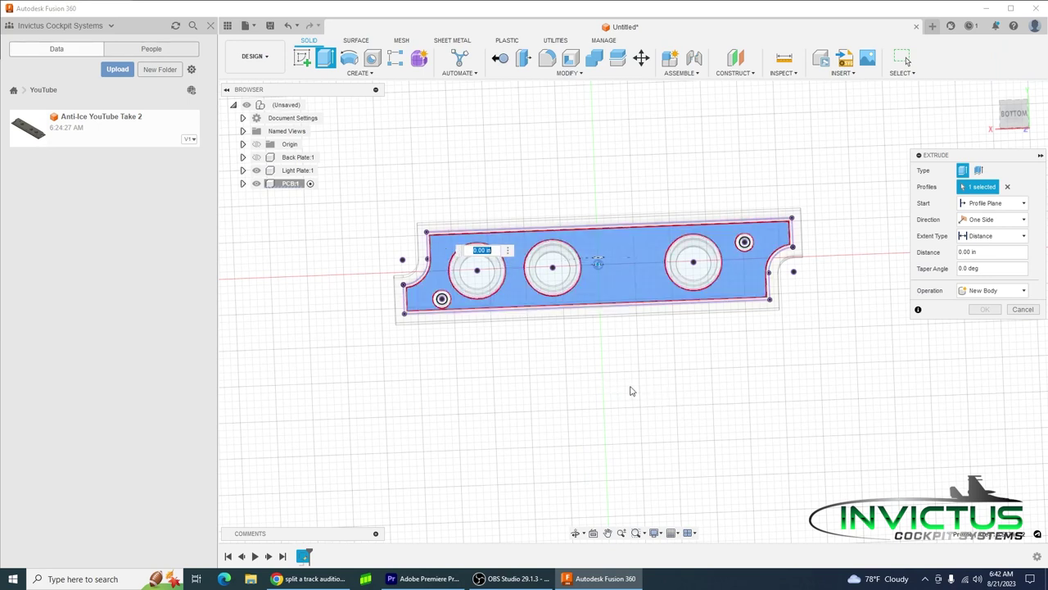
pyautogui.click(449, 302)
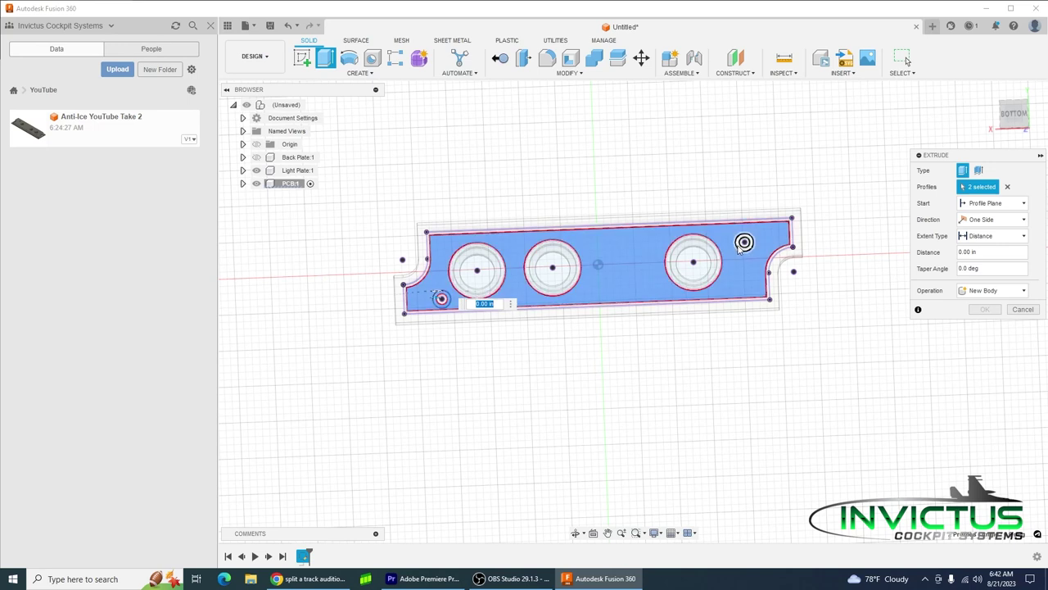
pyautogui.click(738, 249)
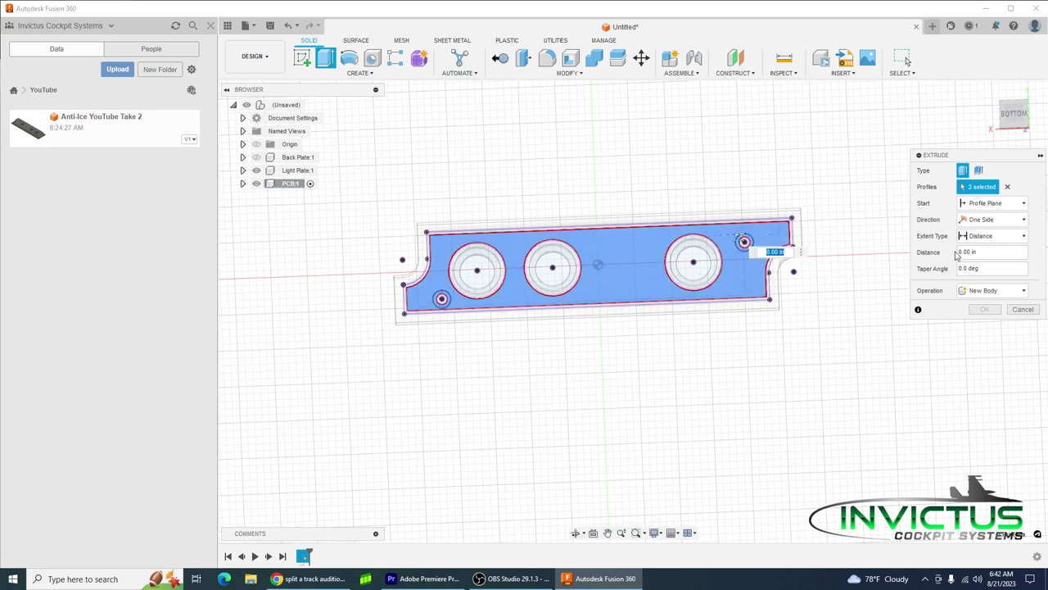
pyautogui.write('1.2mm')
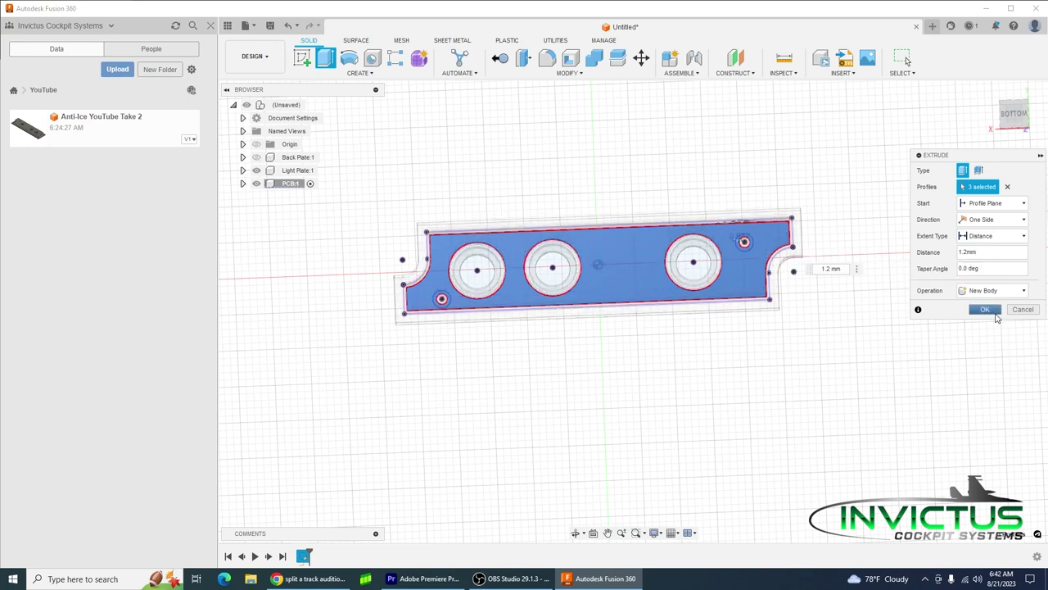
pyautogui.click(985, 309)
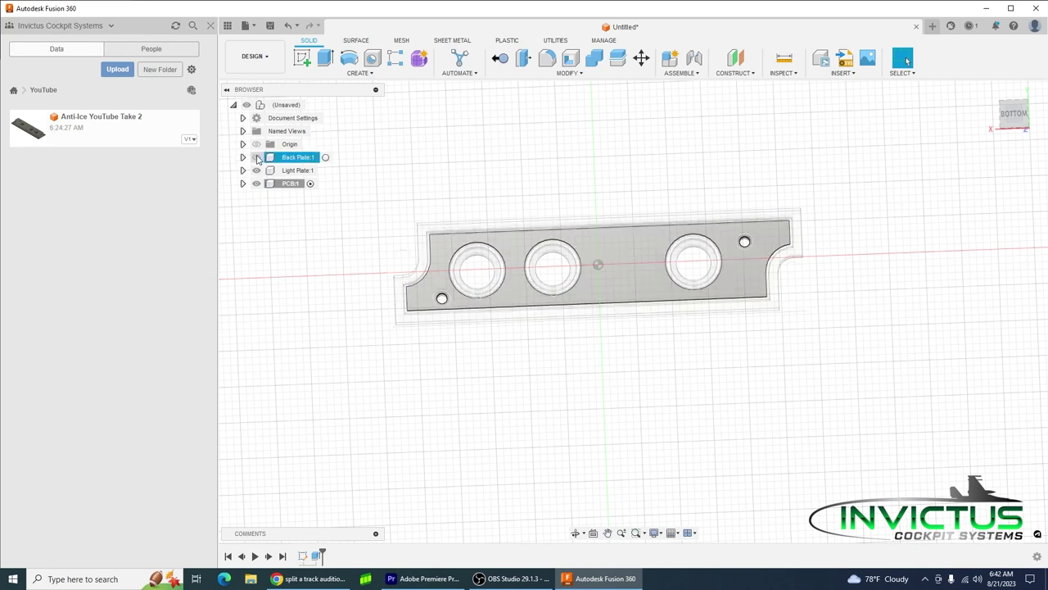
# - Activate the root assembly and switch from Design to the Manufacture workspace
pyautogui.click(313, 105)
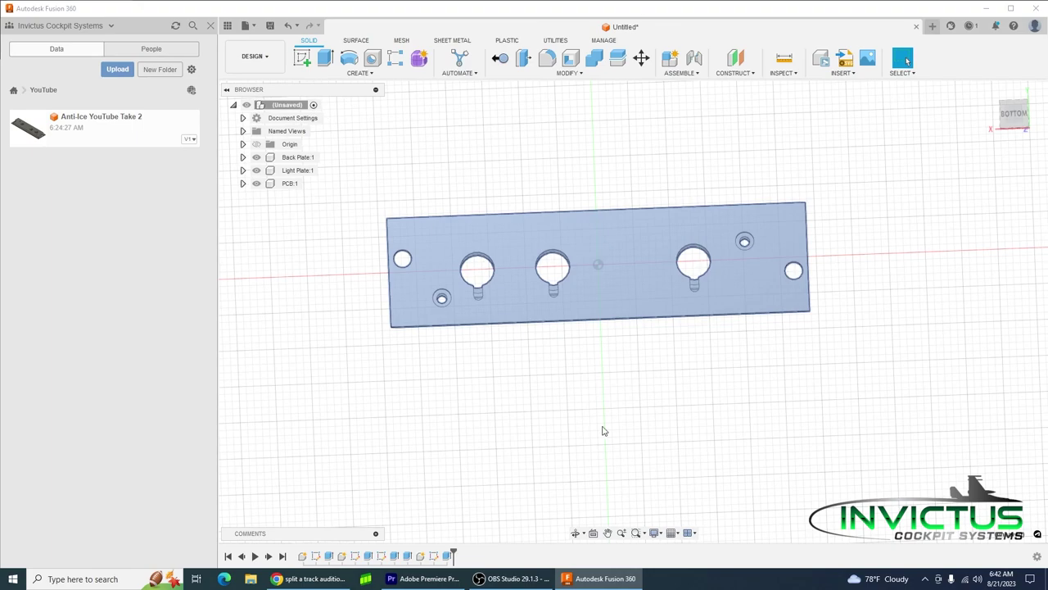
pyautogui.keyDown('shift'); pyautogui.moveTo(603, 431); pyautogui.dragTo(445, 260, button='middle'); pyautogui.keyUp('shift')
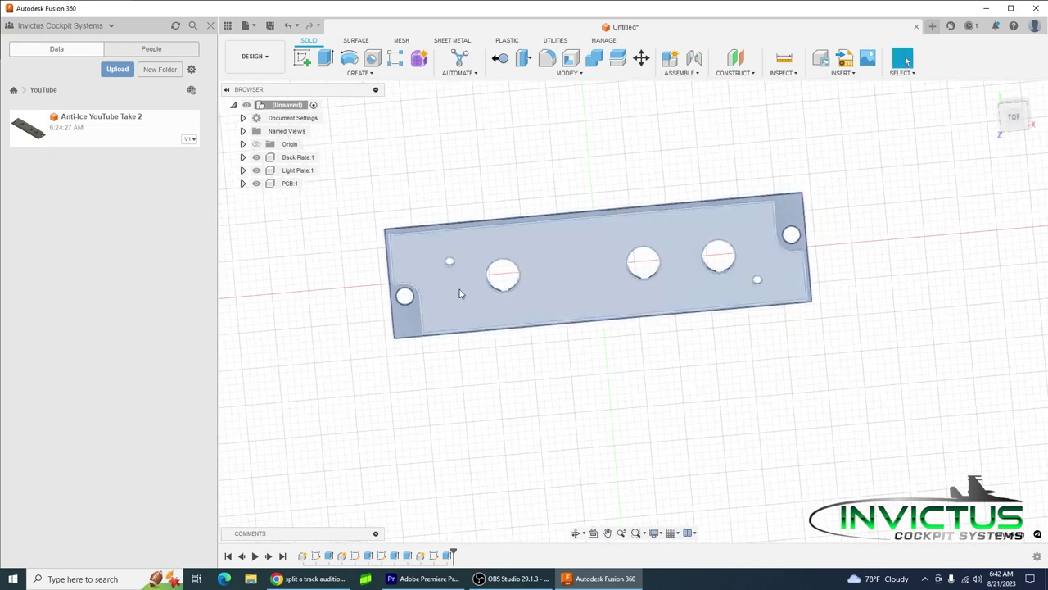
pyautogui.click(254, 56)
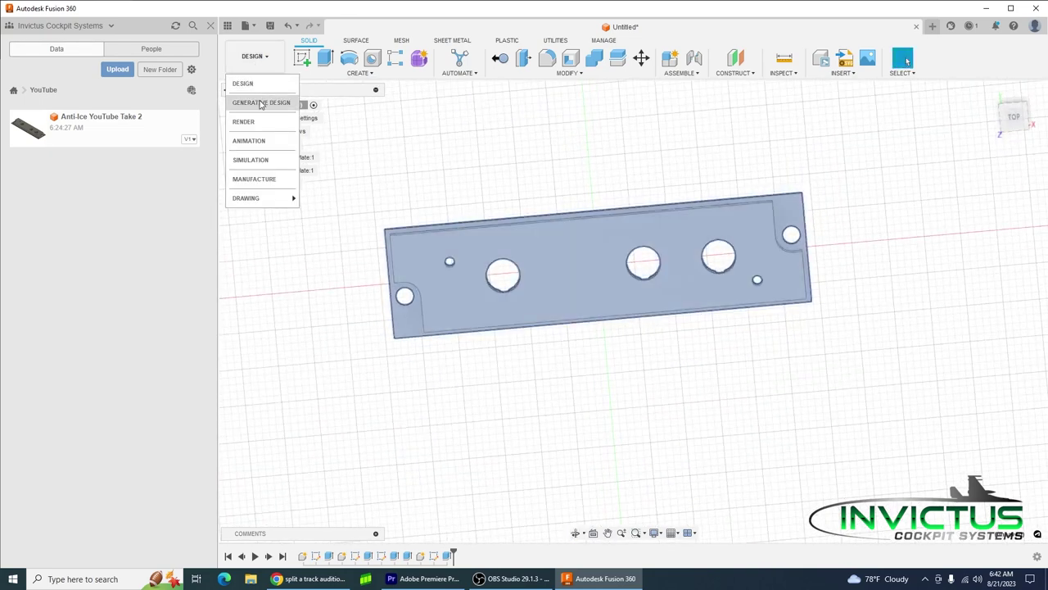
pyautogui.click(261, 179)
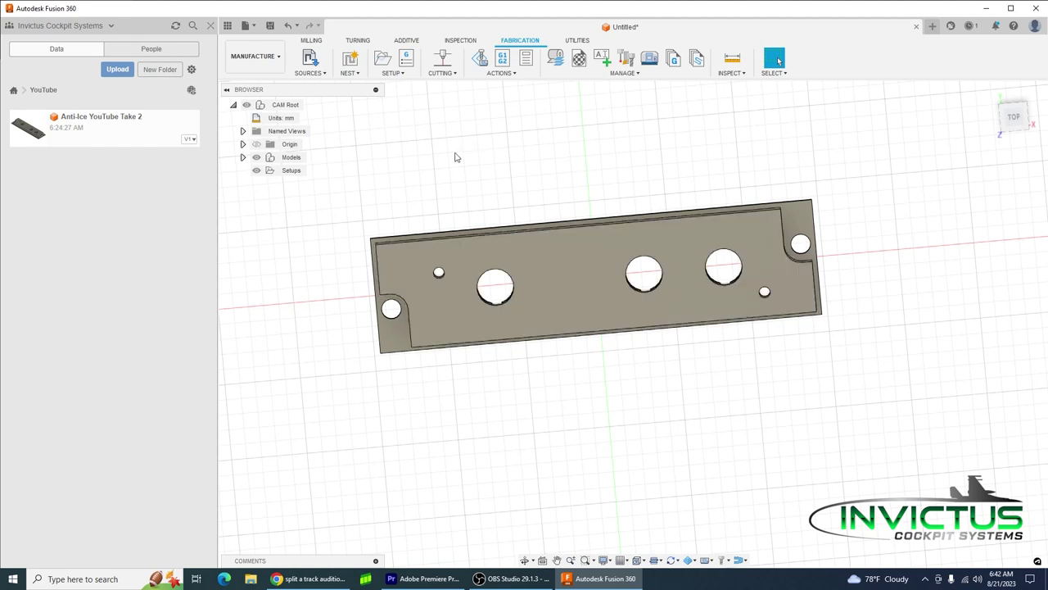
# - Create a new setup using the plate body as its model, hiding the PCB component
pyautogui.click(386, 59)
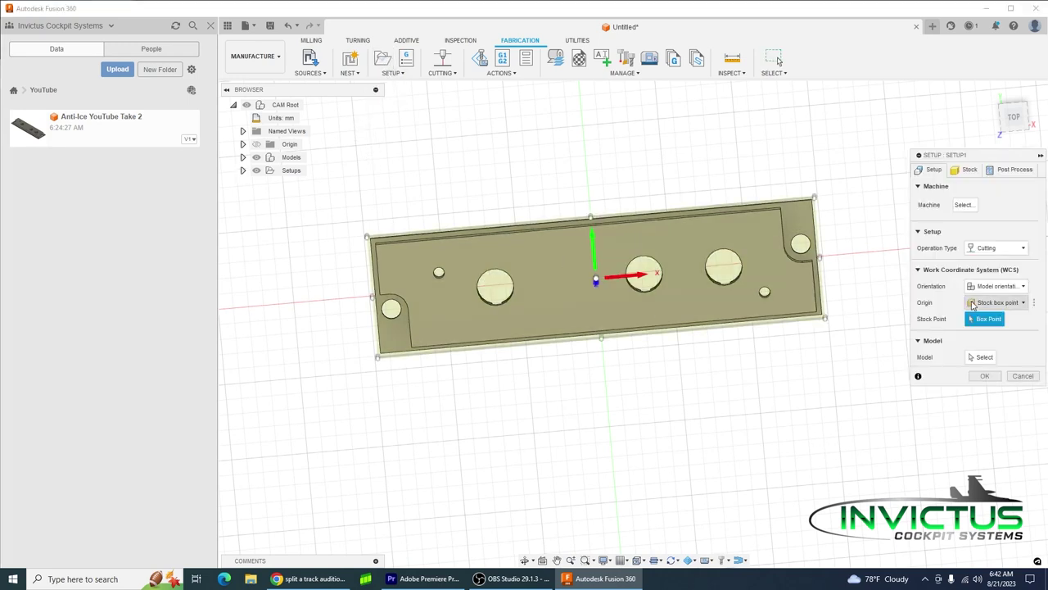
pyautogui.click(986, 359)
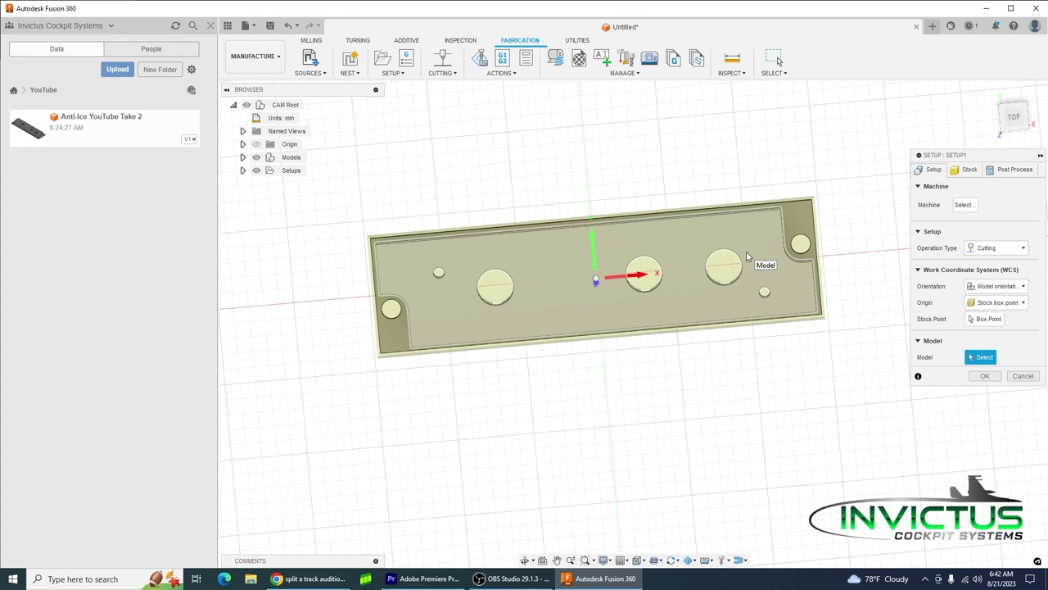
pyautogui.click(742, 258)
pyautogui.click(243, 158)
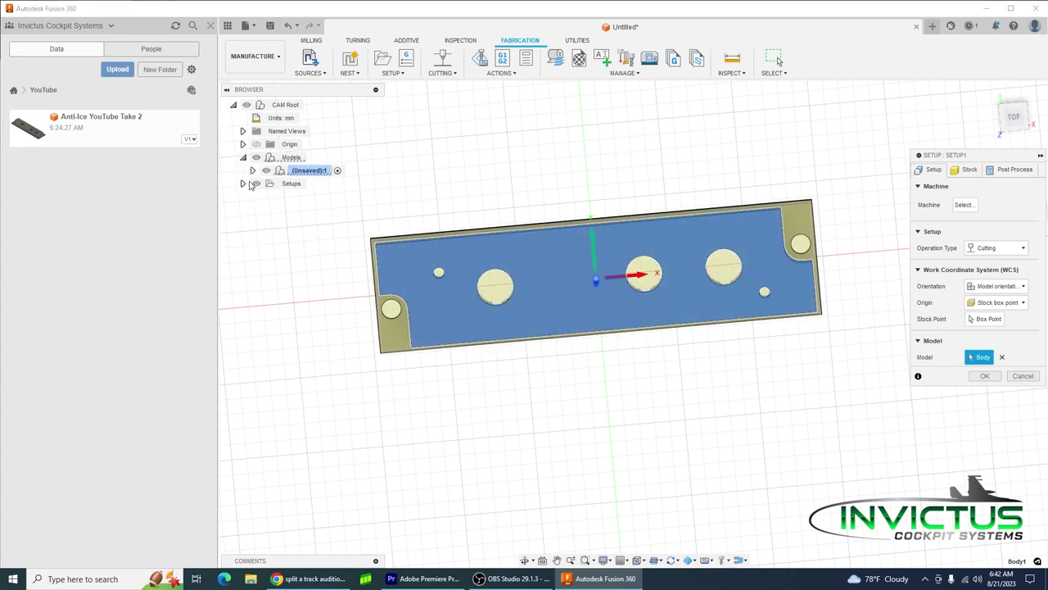
pyautogui.click(252, 170)
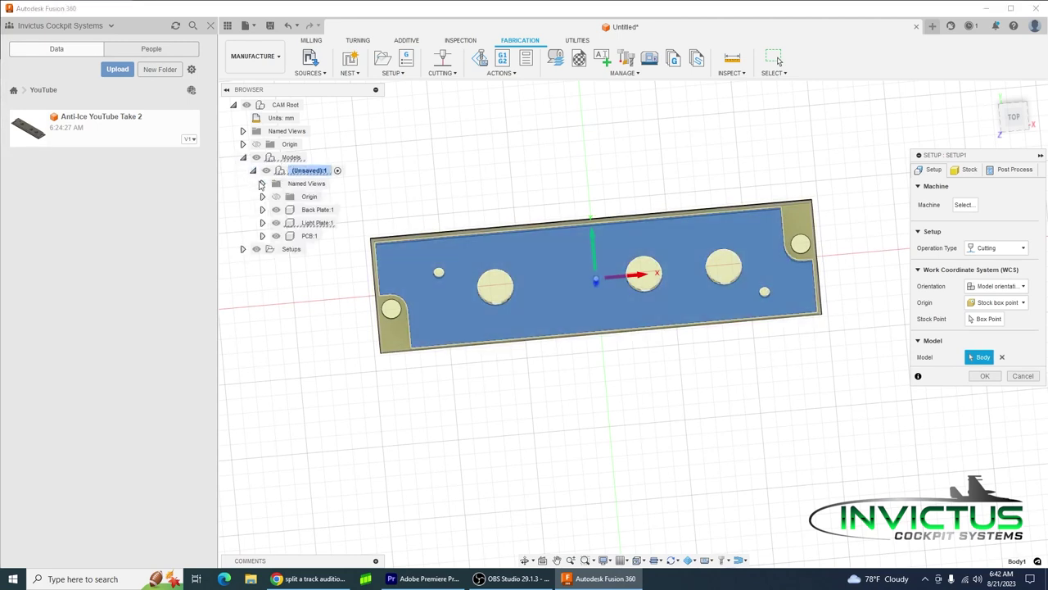
pyautogui.click(276, 236)
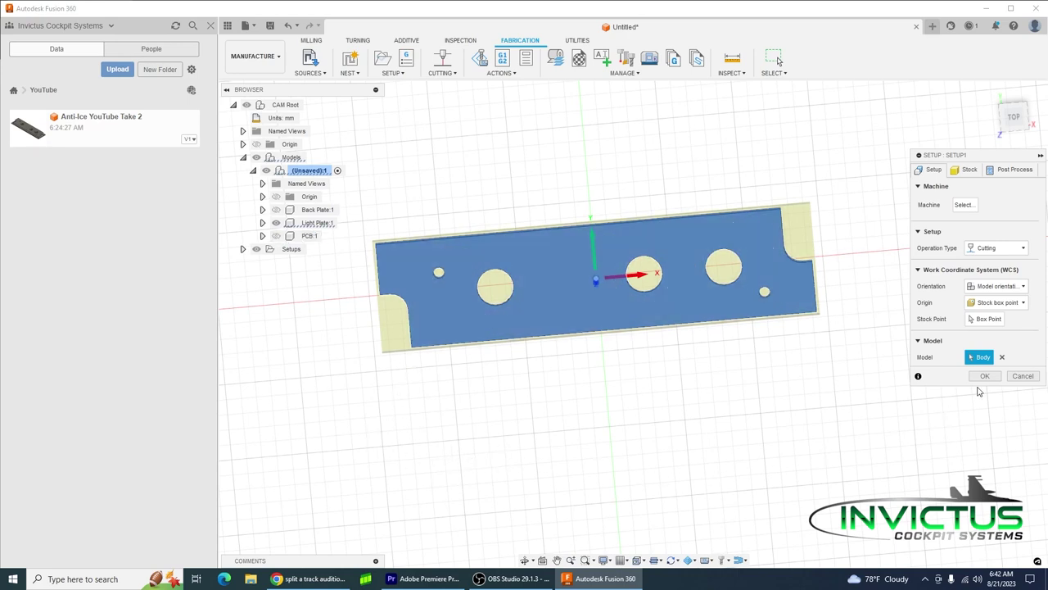
# - Set the setup's stock offset mode to no additional stock
pyautogui.click(967, 170)
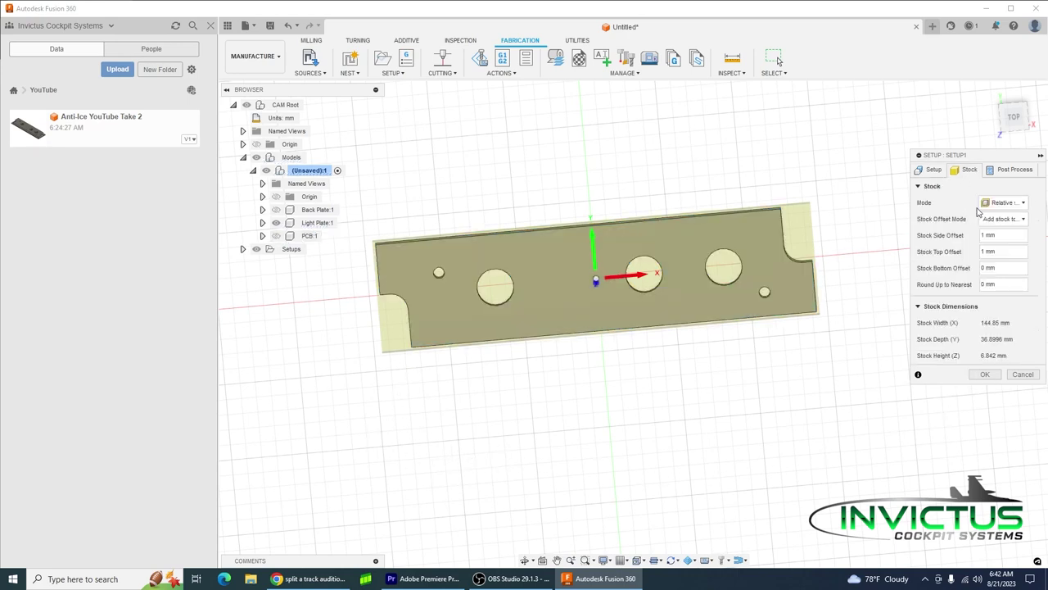
pyautogui.click(1002, 218)
pyautogui.click(997, 235)
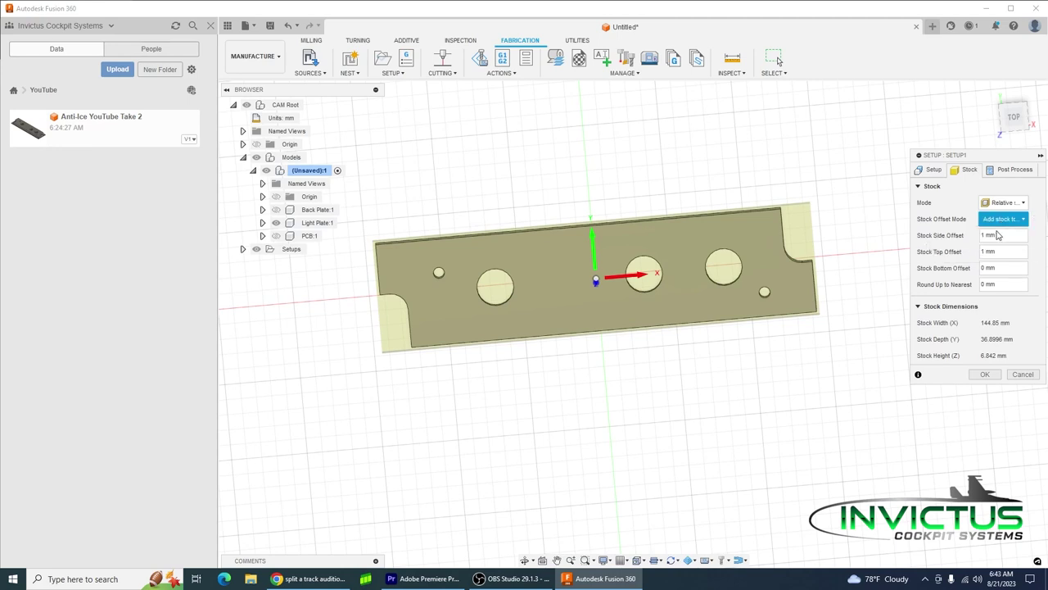
pyautogui.click(924, 170)
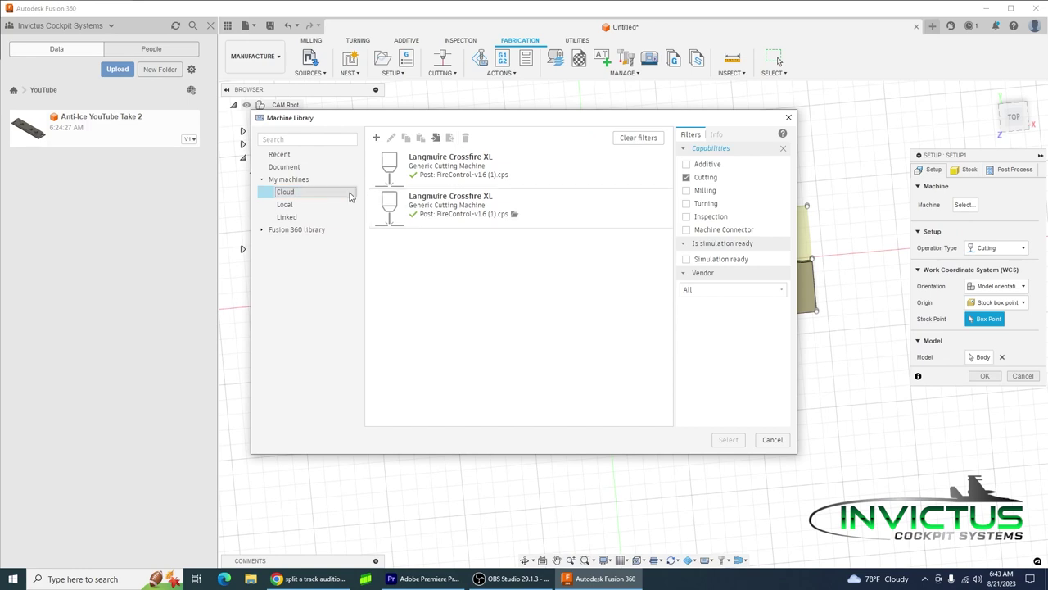
# - Make the setup a Milling operation on the local Tormach PCNC 770 machine
pyautogui.click(772, 440)
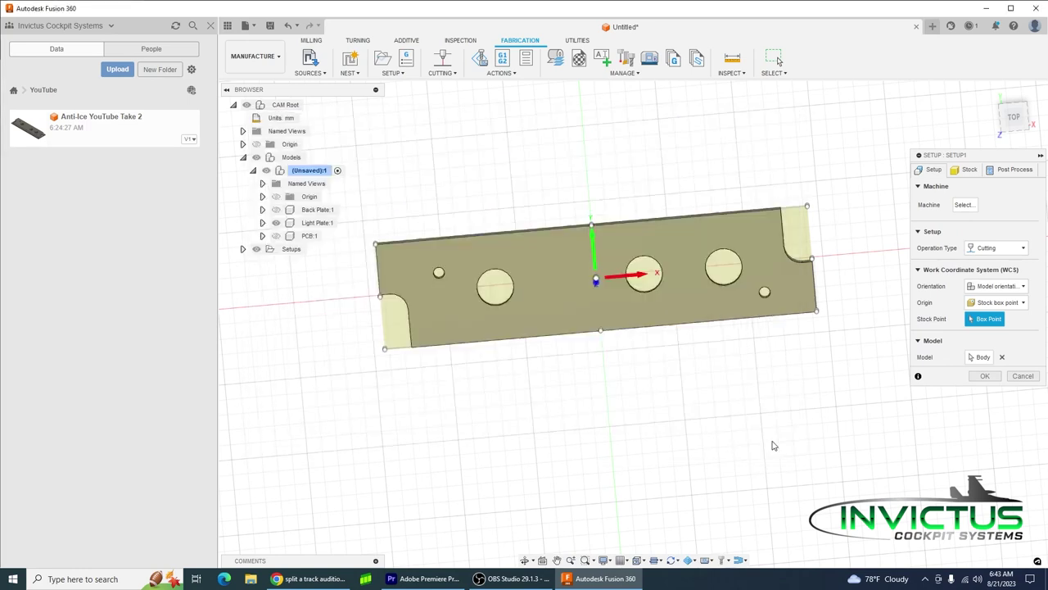
pyautogui.click(996, 247)
pyautogui.click(1000, 262)
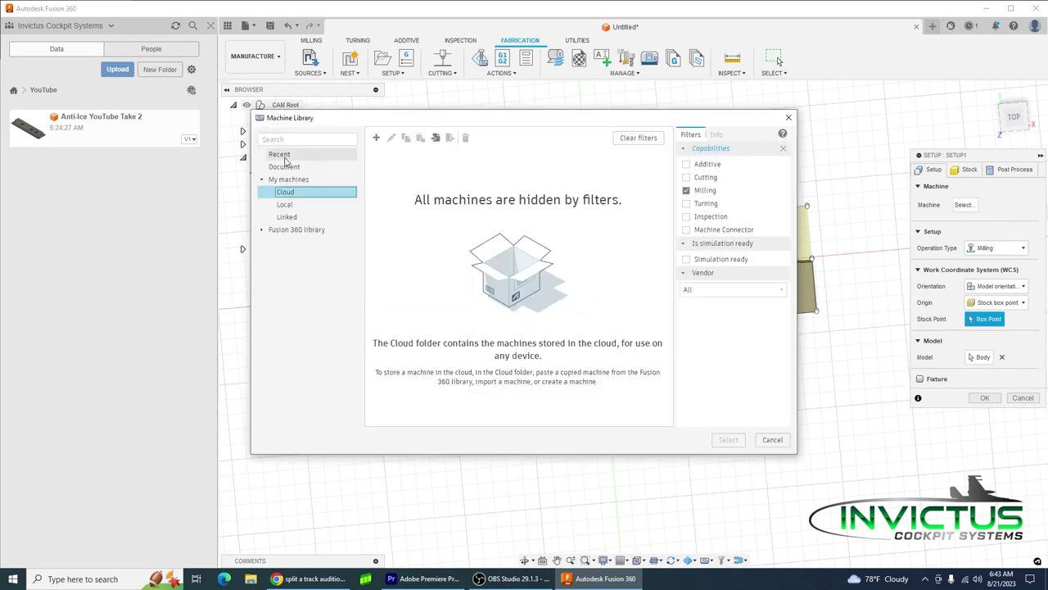
pyautogui.click(284, 205)
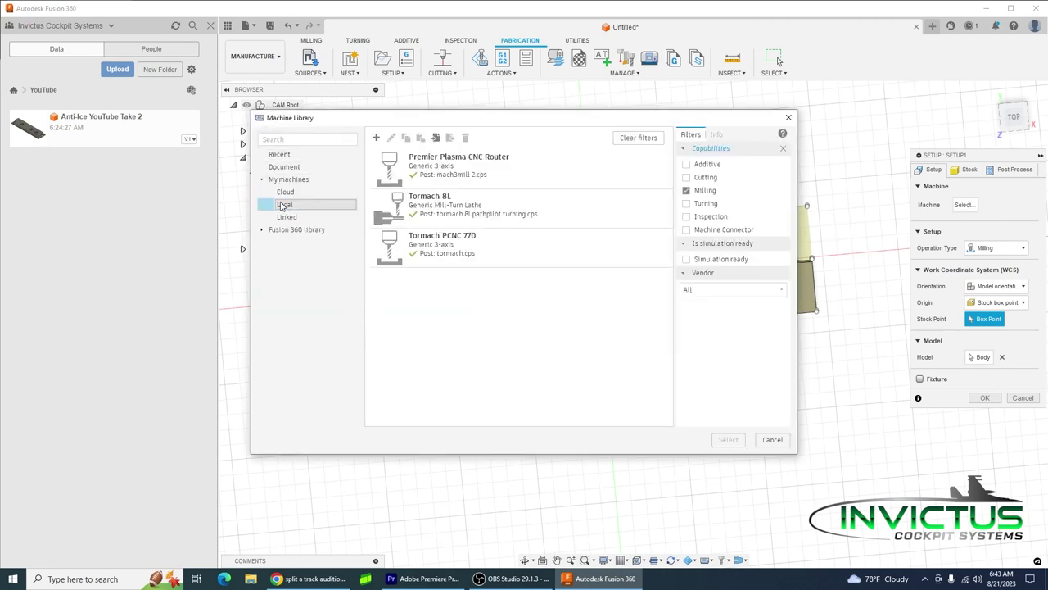
pyautogui.click(528, 251)
pyautogui.click(728, 440)
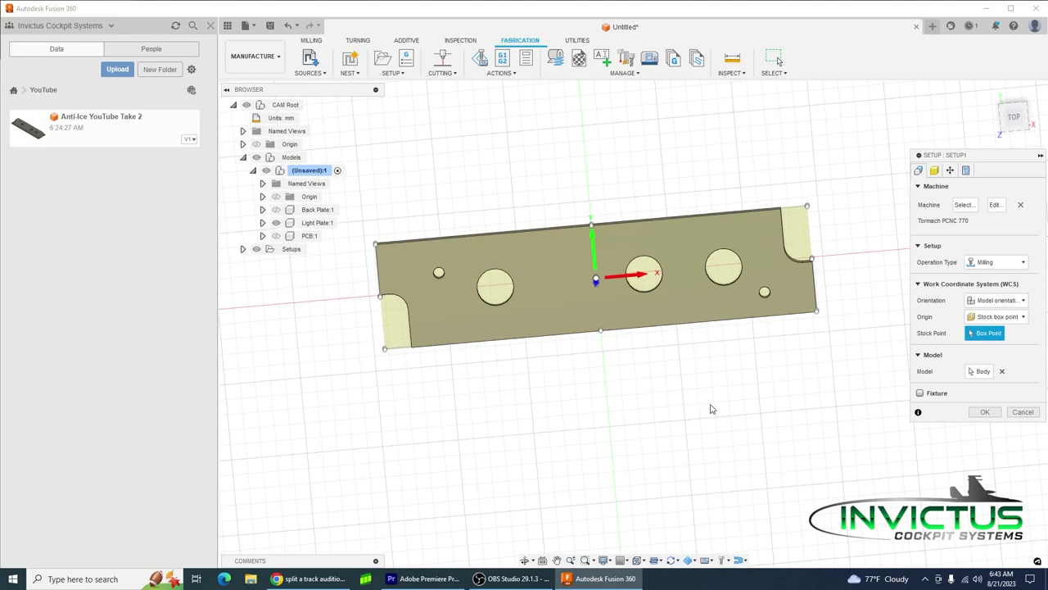
# - Place the work origin at the stock's top-left corner with the X axis flipped
pyautogui.keyDown('shift'); pyautogui.moveTo(761, 395); pyautogui.dragTo(698, 201, button='middle'); pyautogui.keyUp('shift')
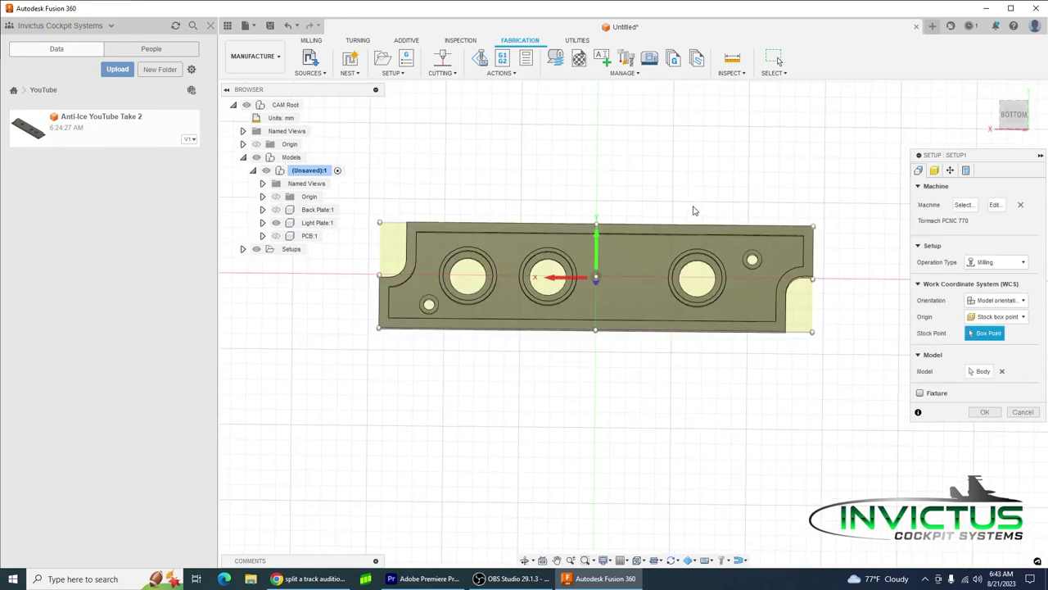
pyautogui.click(380, 223)
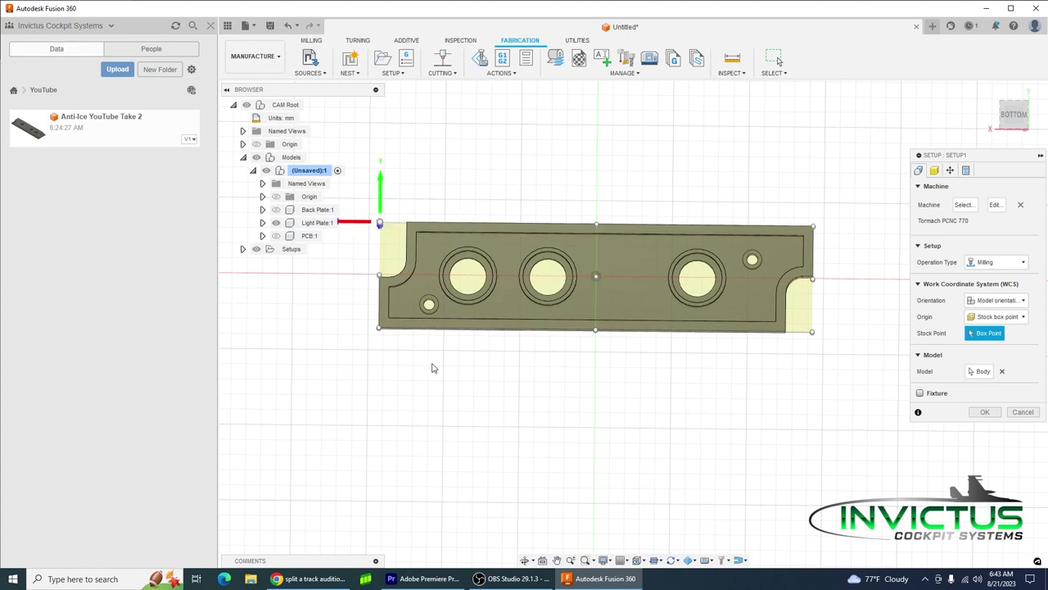
pyautogui.moveTo(433, 368); pyautogui.dragTo(463, 291, button='middle')
pyautogui.click(438, 213)
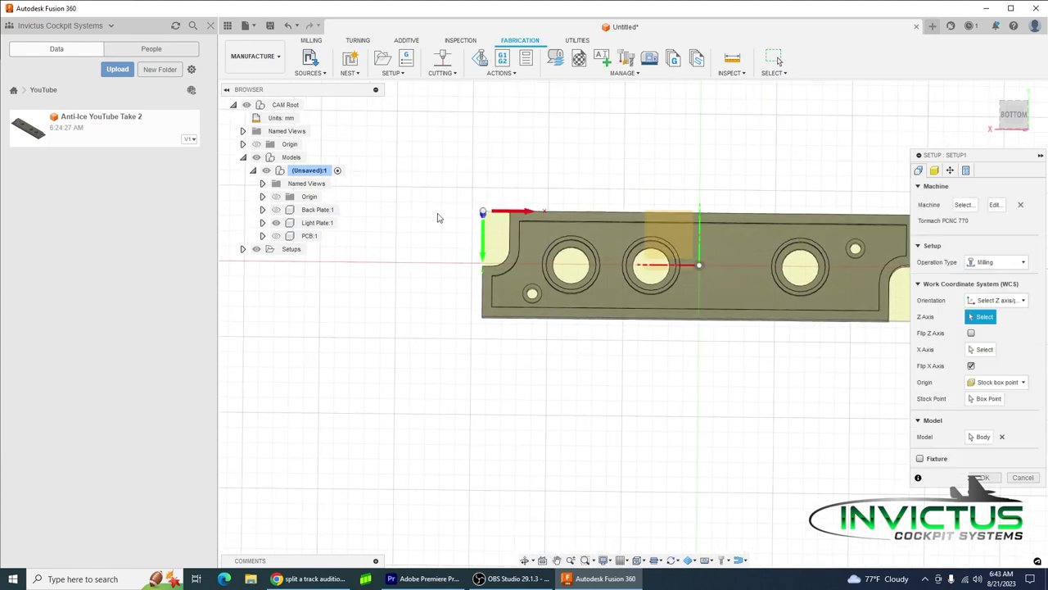
pyautogui.click(482, 262)
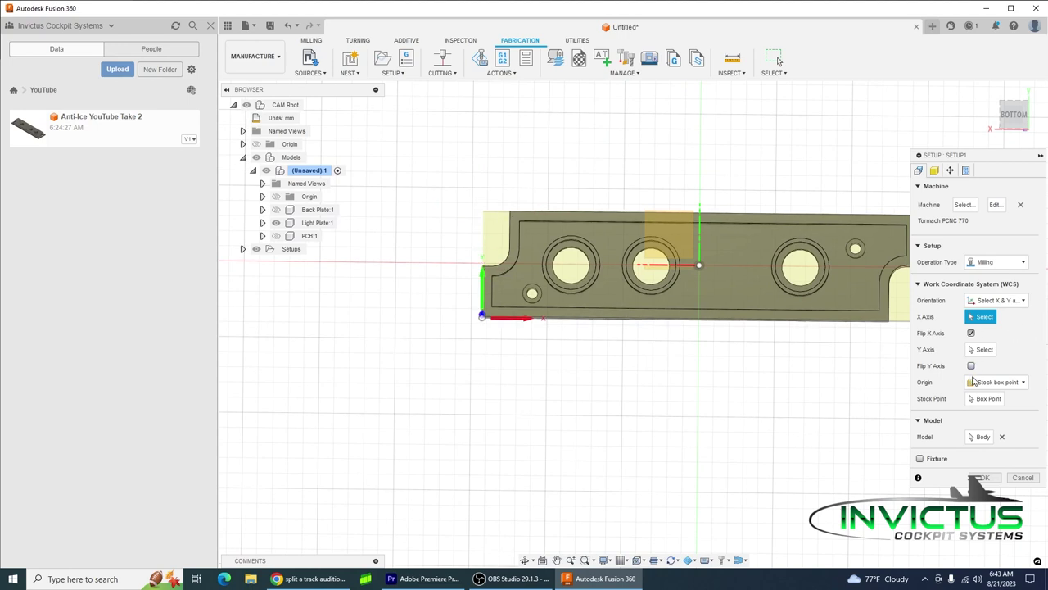
pyautogui.click(980, 398)
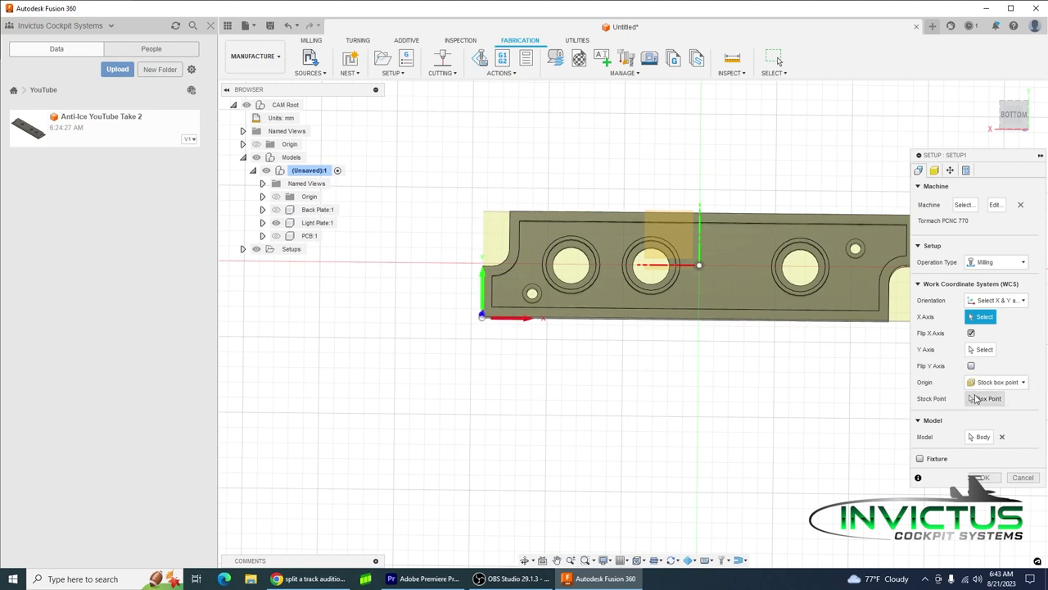
pyautogui.click(483, 211)
pyautogui.keyDown('shift'); pyautogui.moveTo(554, 412); pyautogui.dragTo(579, 321, button='middle'); pyautogui.keyUp('shift')
pyautogui.keyDown('shift'); pyautogui.moveTo(552, 358); pyautogui.dragTo(644, 379, button='middle'); pyautogui.keyUp('shift')
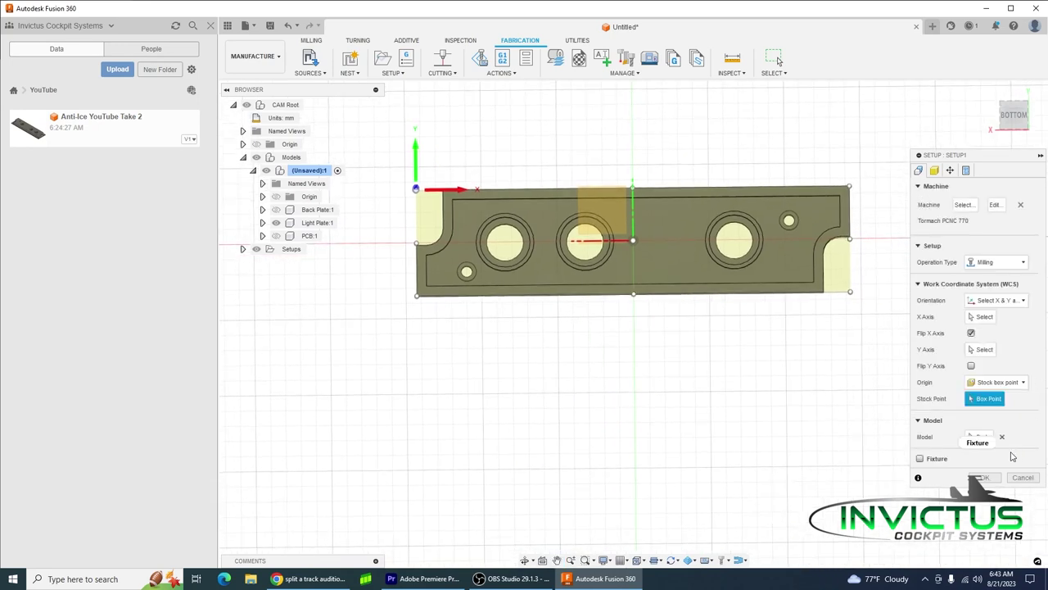
# - Name the program 'Anti-Ice PCB Pocket' and create Setup1
pyautogui.click(966, 170)
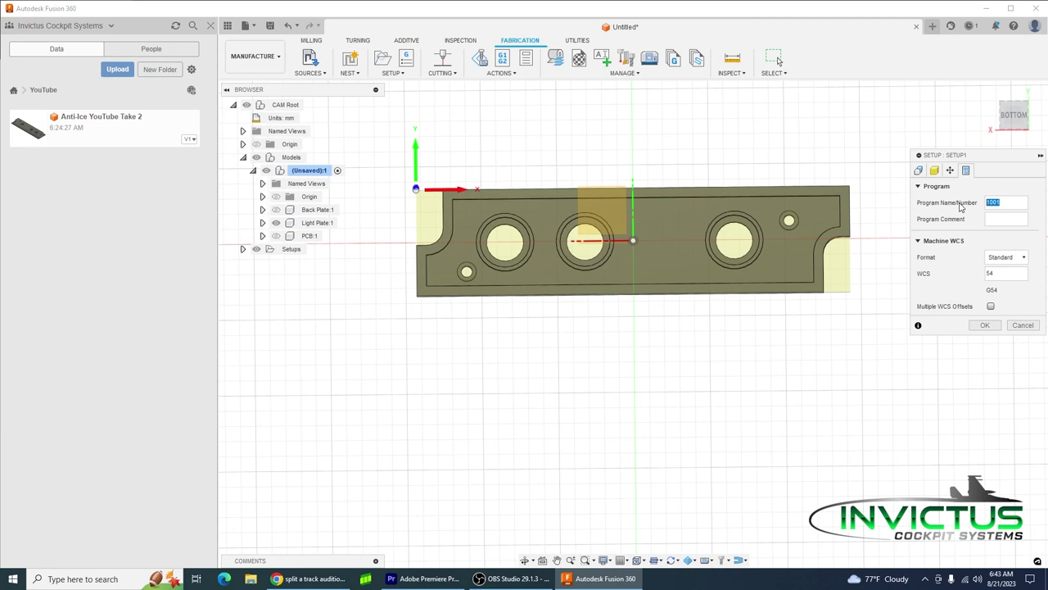
pyautogui.write('PCB Pocket')
pyautogui.press('Home')
pyautogui.write('Anti-Ice')
pyautogui.click(984, 325)
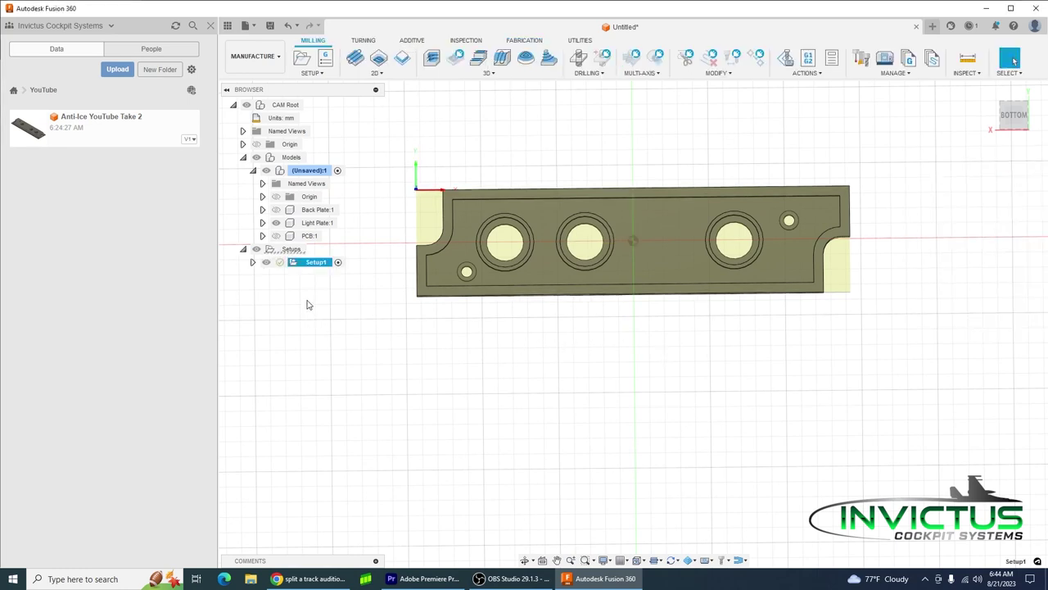
# - Start a 2D Adaptive Clearing with tool 31, the 1/8-inch flat end mill, from the Tormach 770 library
pyautogui.click(378, 57)
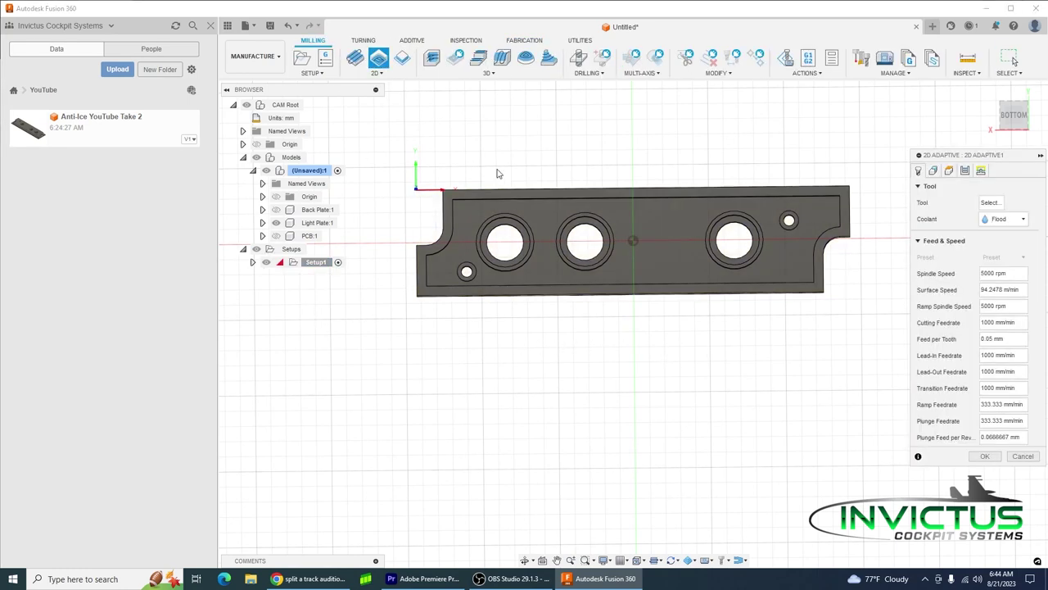
pyautogui.click(991, 203)
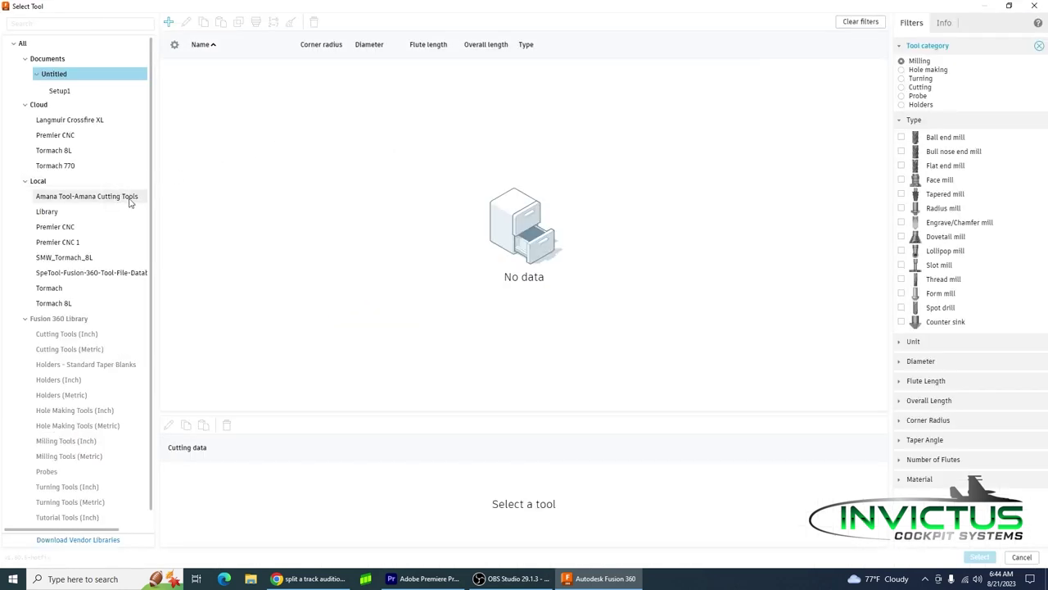
pyautogui.click(98, 165)
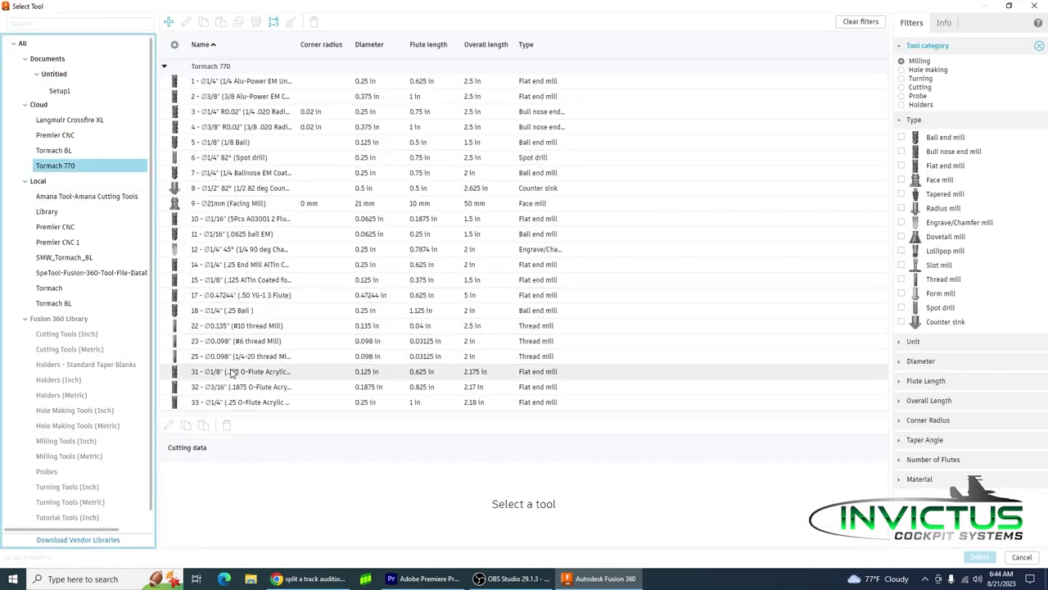
pyautogui.click(225, 374)
pyautogui.click(983, 558)
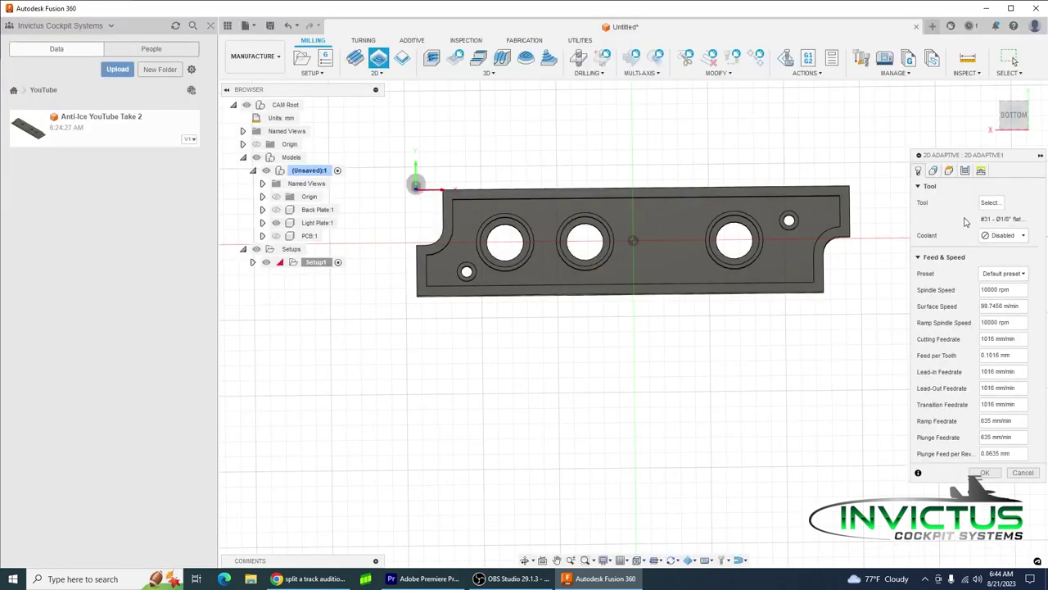
# - Select the recessed panel face and the right, middle and left hole rings as pockets
pyautogui.click(934, 171)
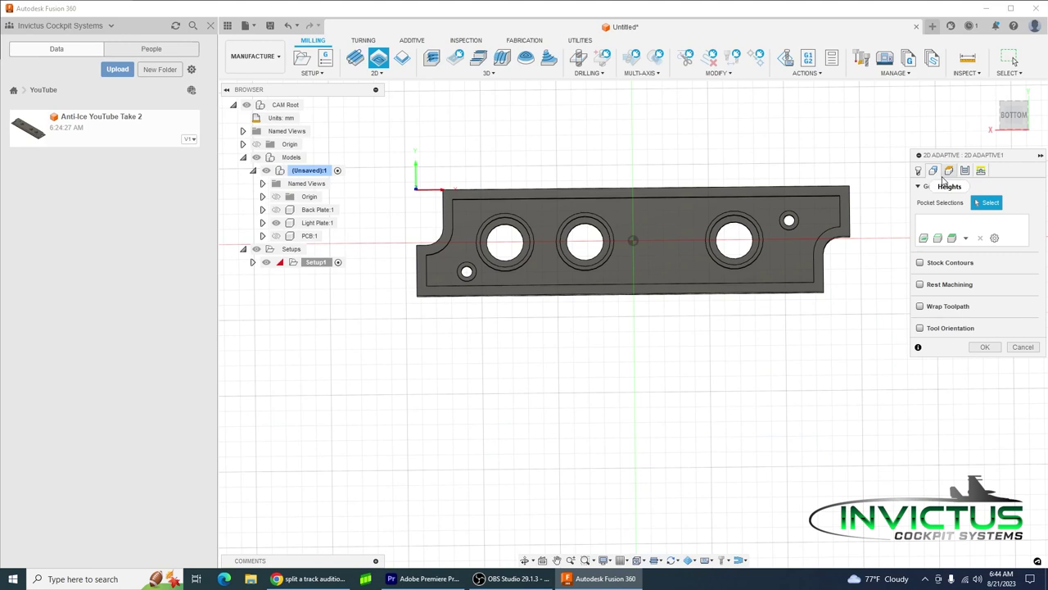
pyautogui.click(952, 173)
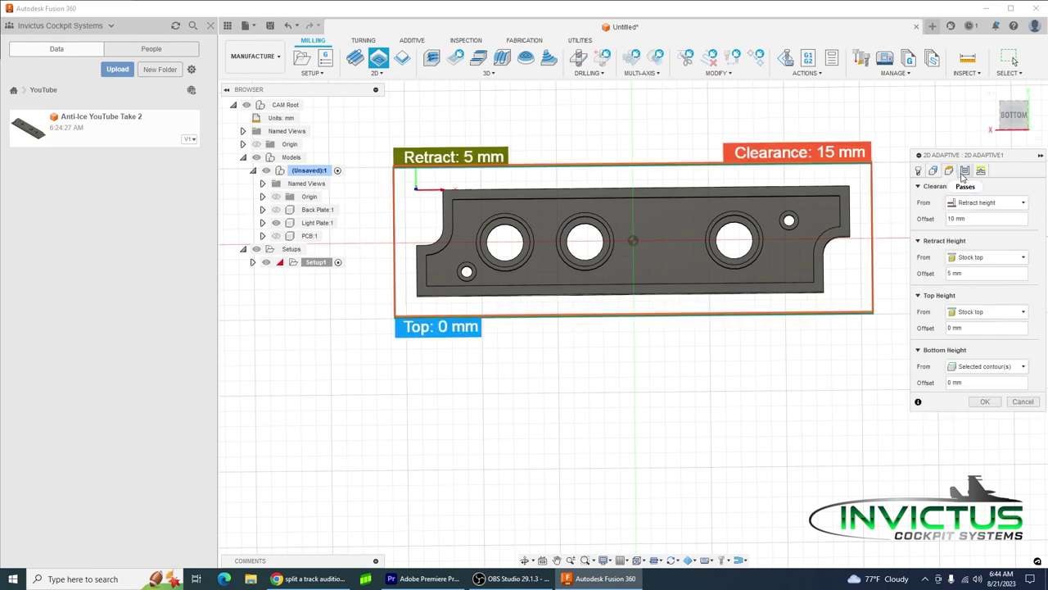
pyautogui.click(934, 171)
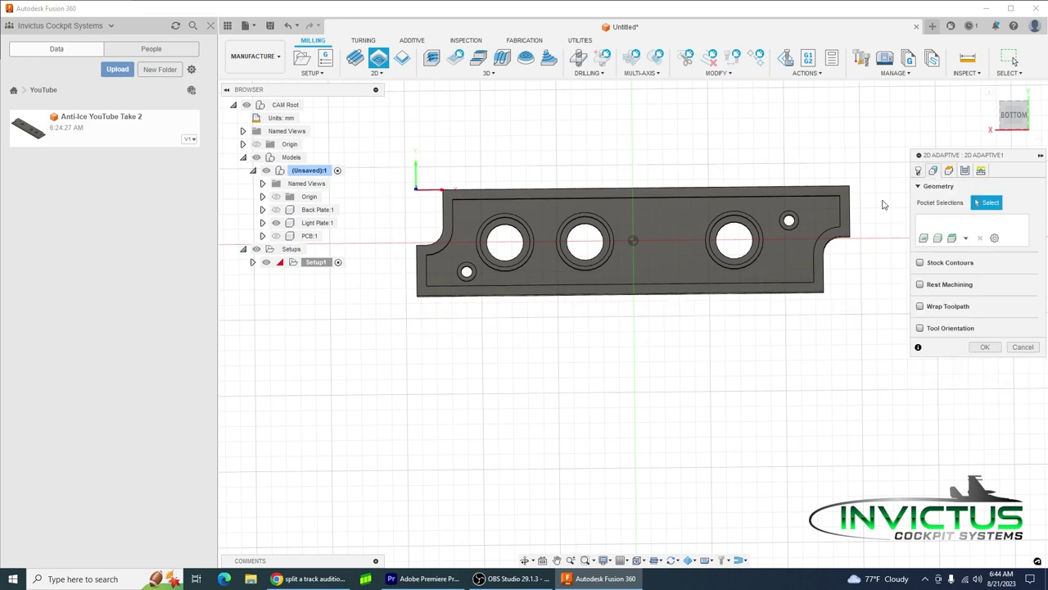
pyautogui.click(757, 212)
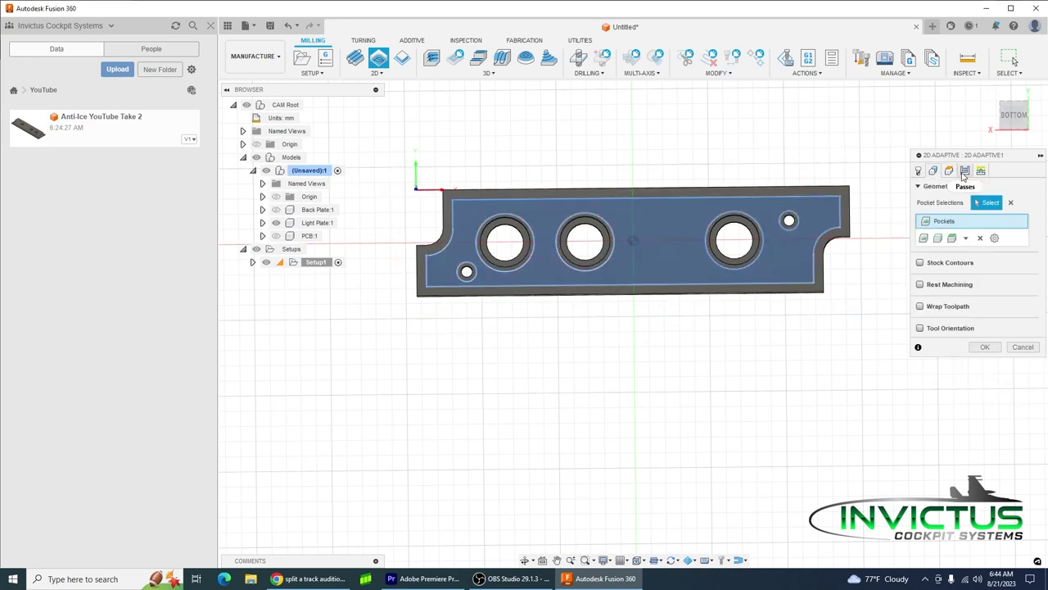
pyautogui.click(733, 225)
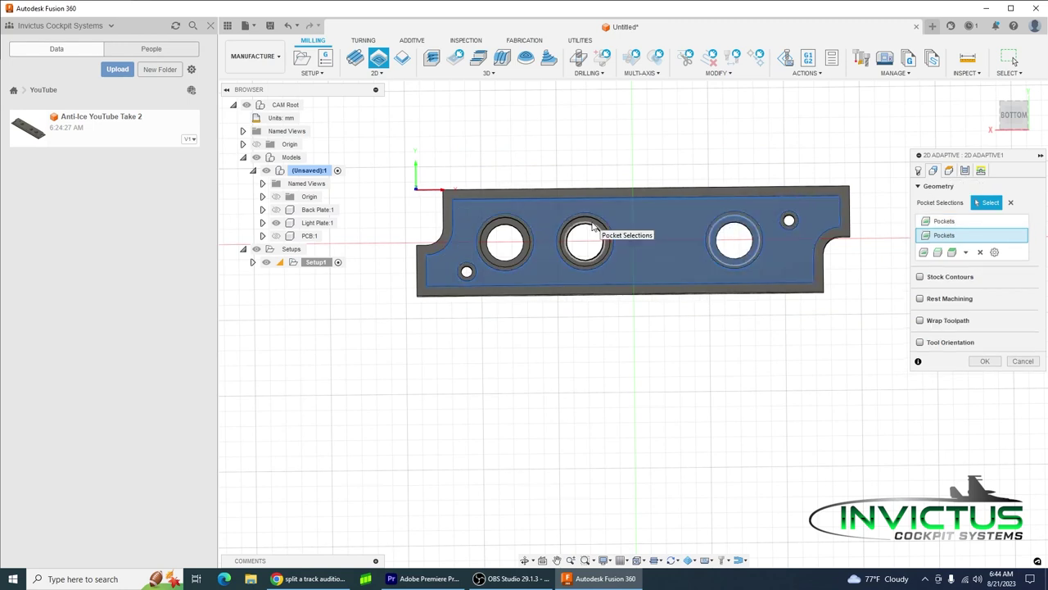
pyautogui.scroll(3, 596, 227)
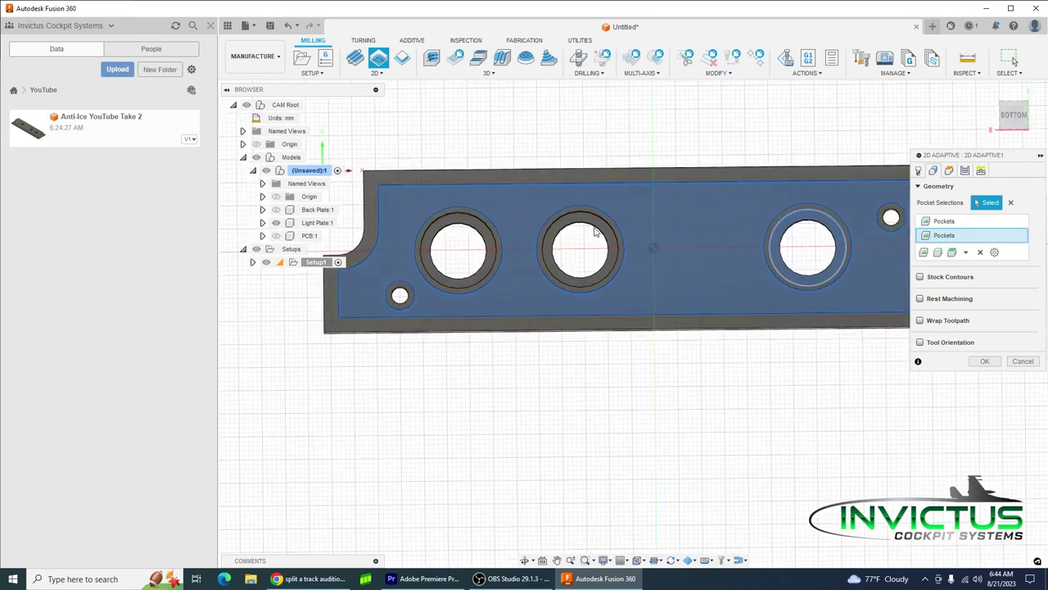
pyautogui.click(596, 229)
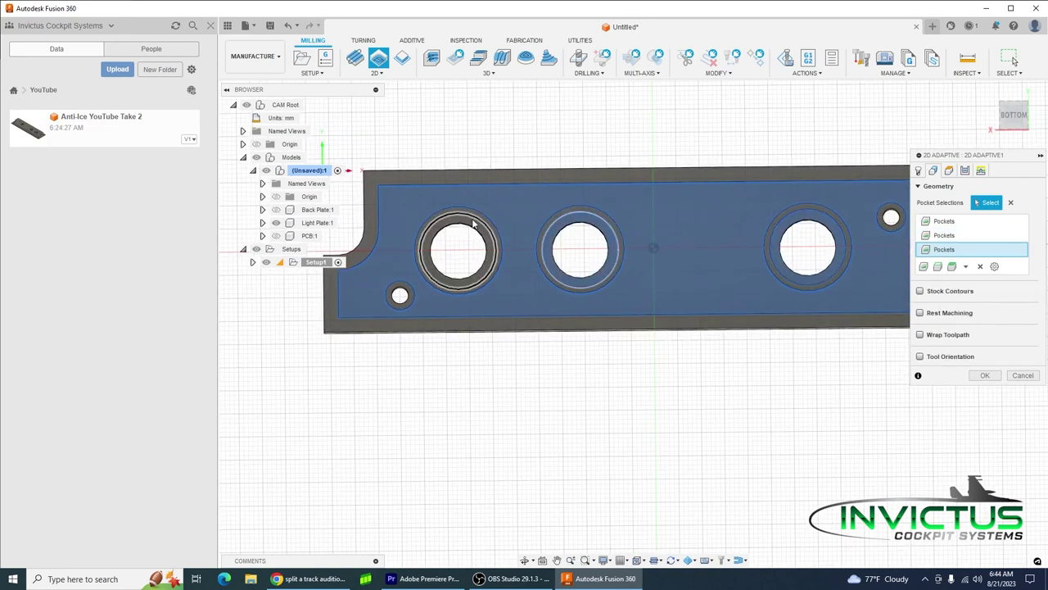
pyautogui.click(472, 227)
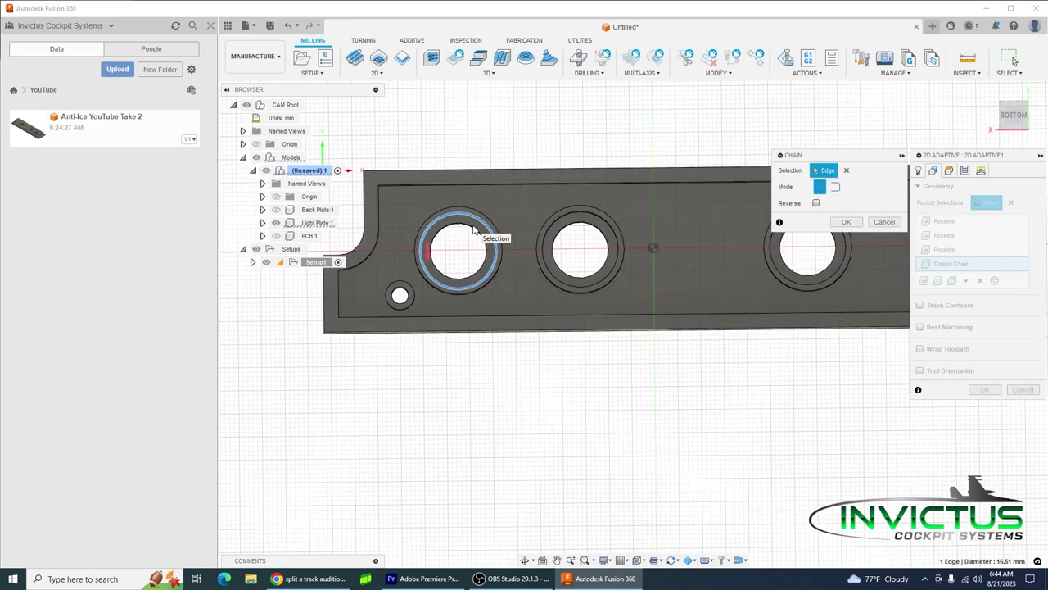
pyautogui.click(893, 224)
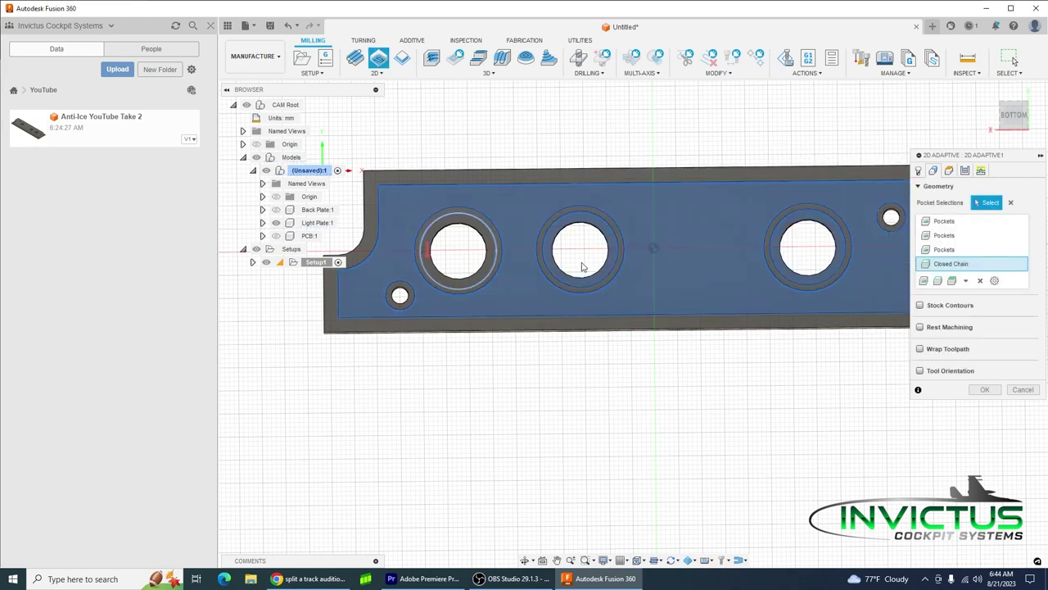
pyautogui.click(483, 228)
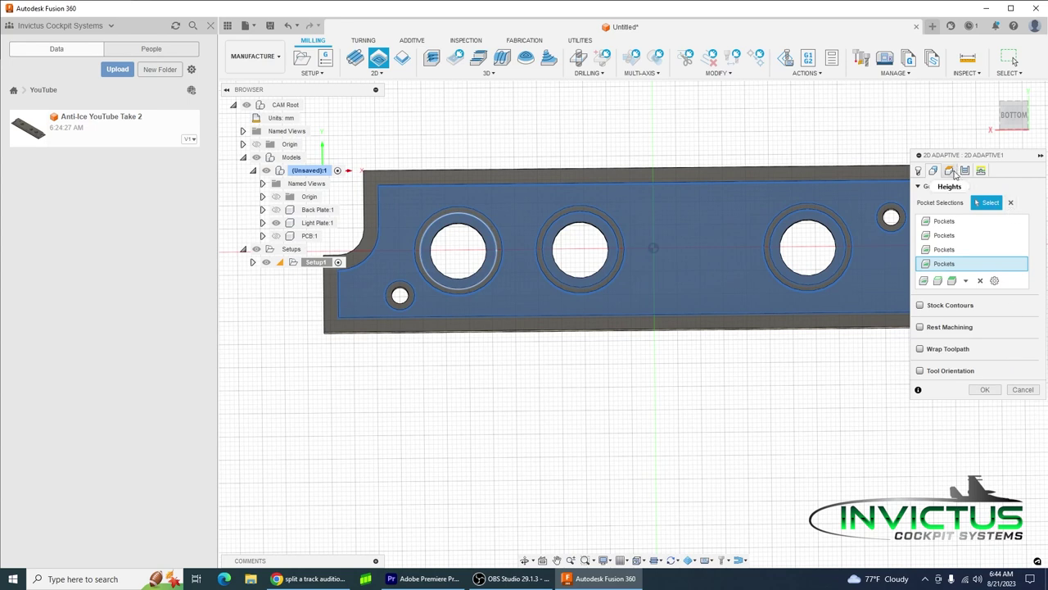
pyautogui.click(965, 171)
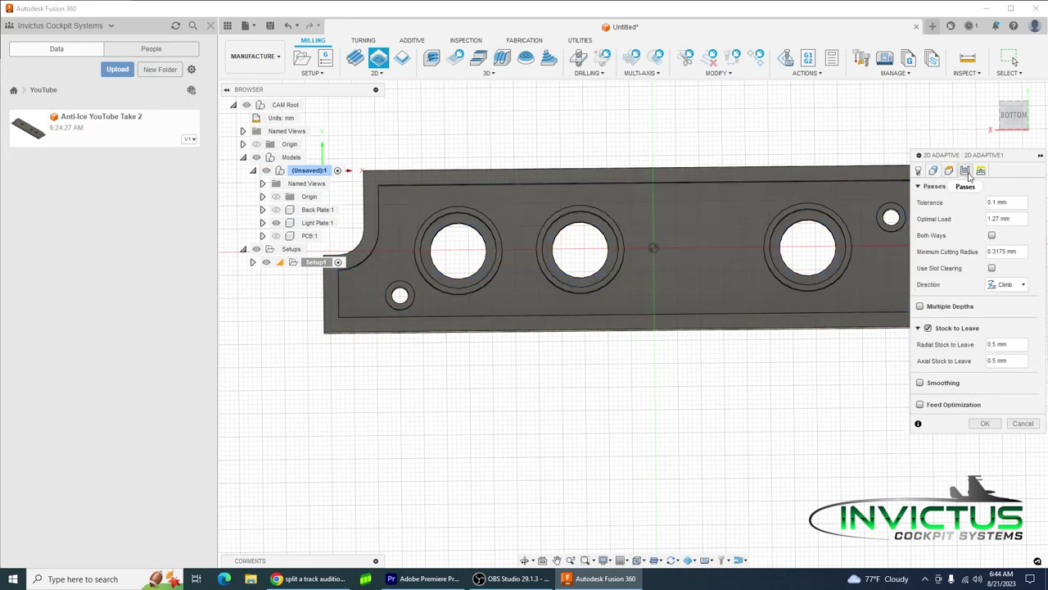
# - Switch the setup's units to inches
pyautogui.click(308, 117)
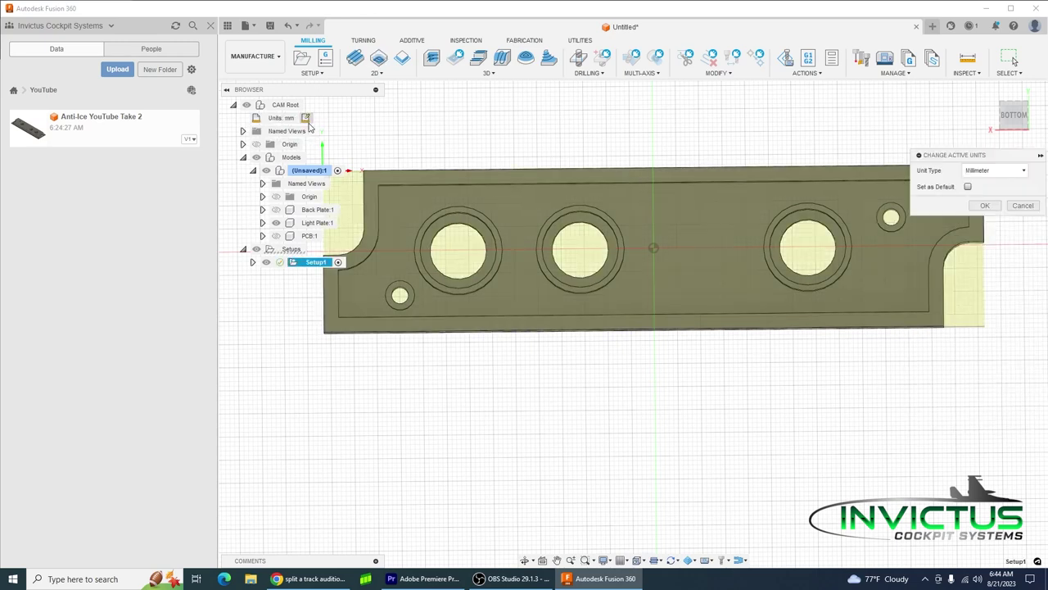
pyautogui.click(995, 170)
pyautogui.click(996, 202)
pyautogui.click(991, 206)
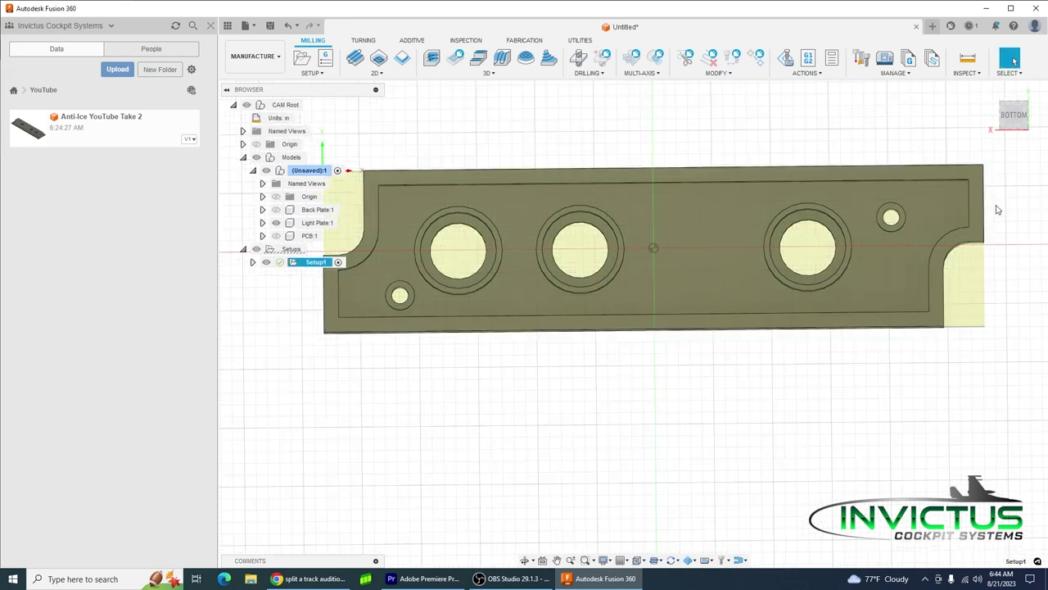
pyautogui.click(253, 262)
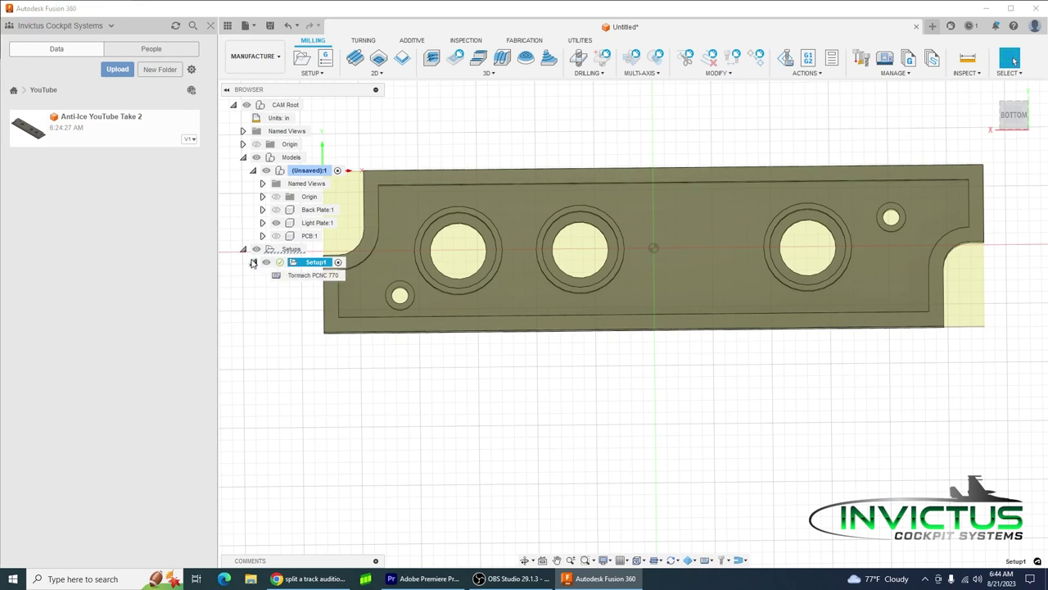
# - Create a new 2D Adaptive on the middle and right hole pockets using tool 31
pyautogui.click(378, 57)
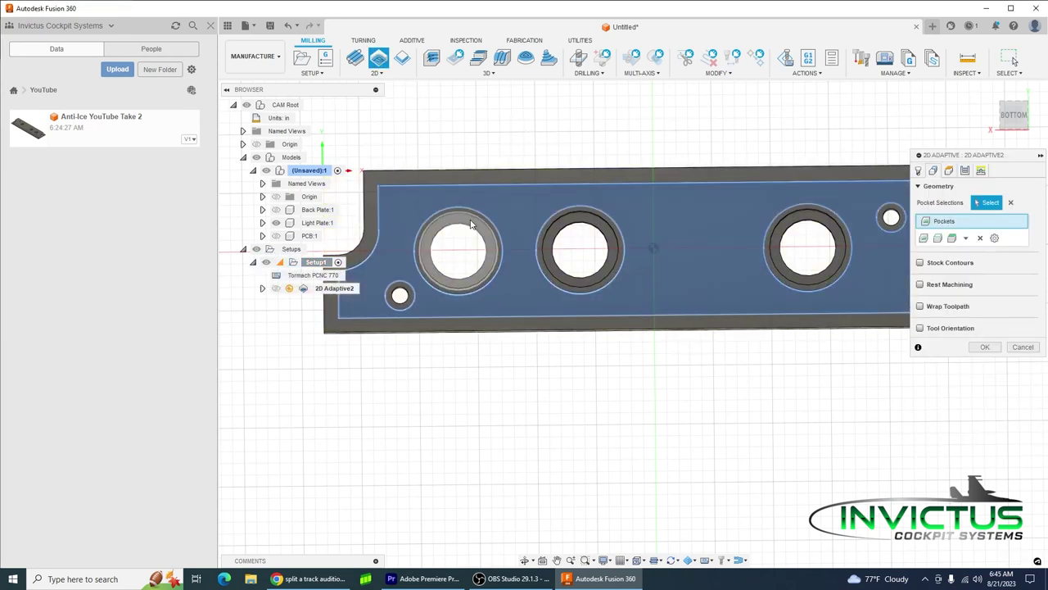
pyautogui.click(576, 237)
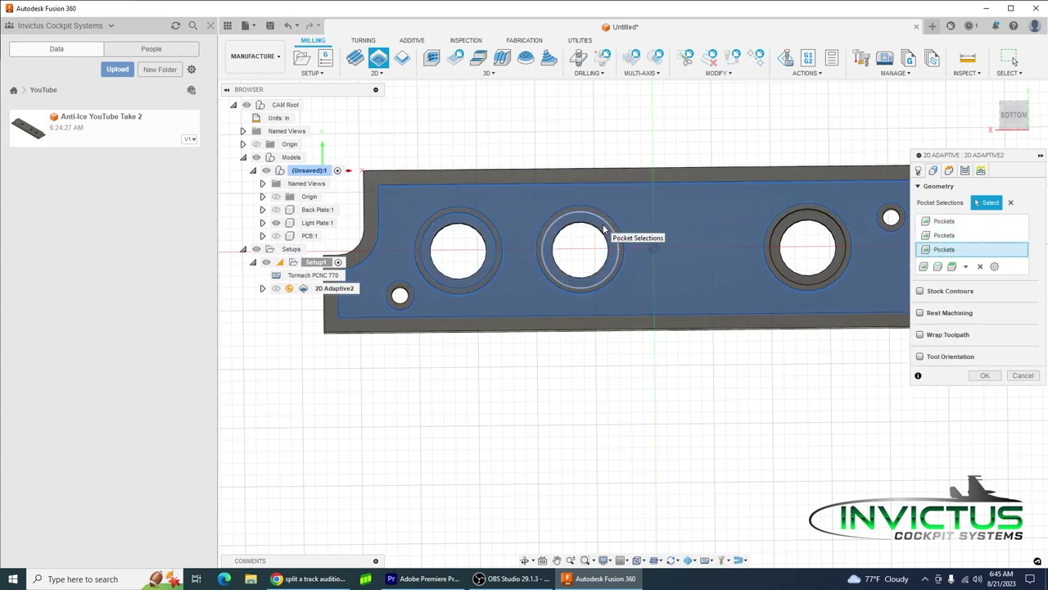
pyautogui.click(801, 218)
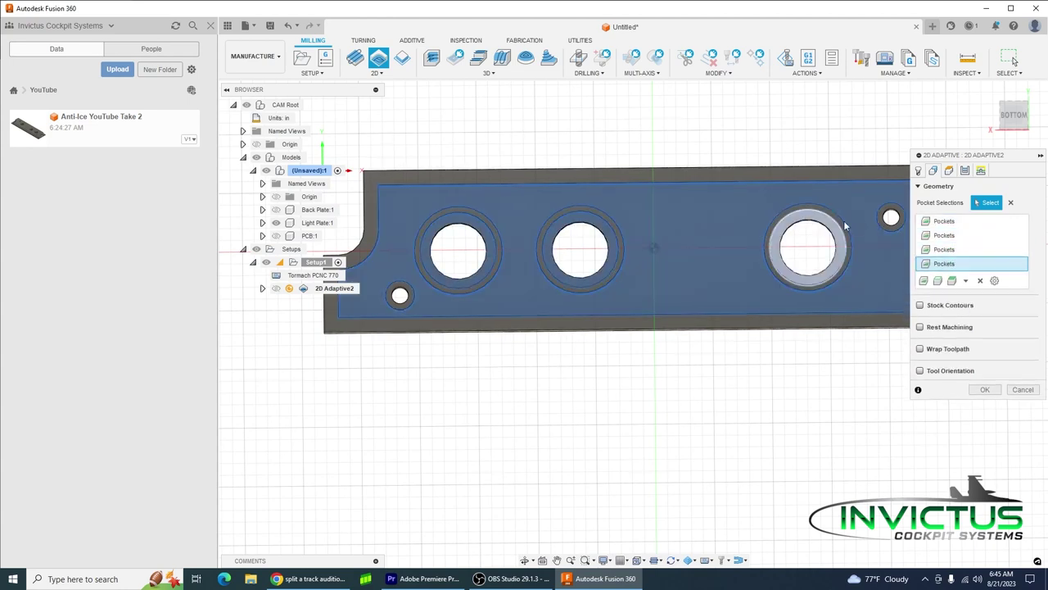
pyautogui.click(918, 170)
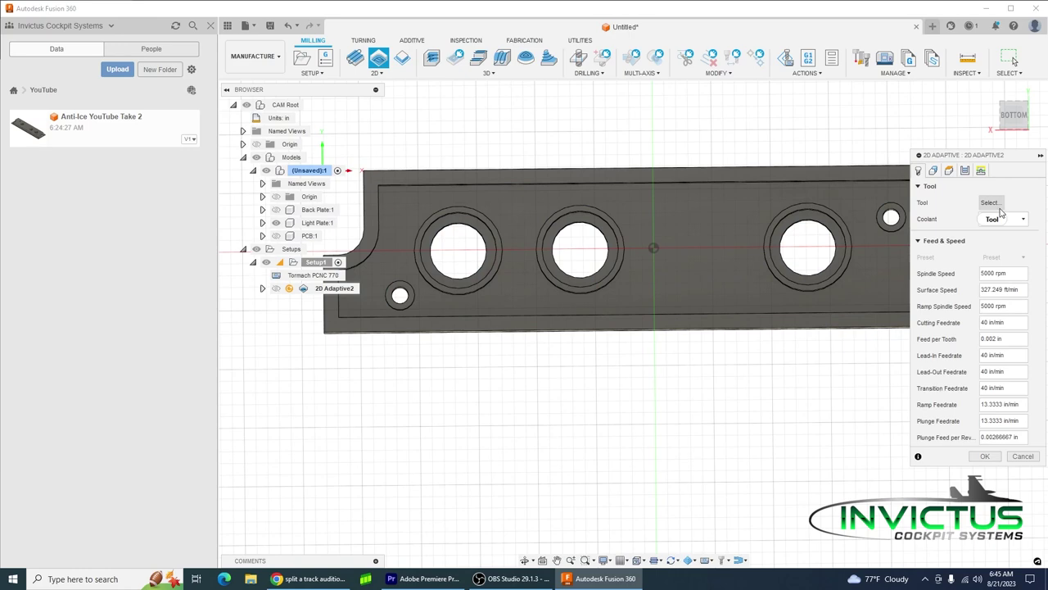
pyautogui.click(992, 206)
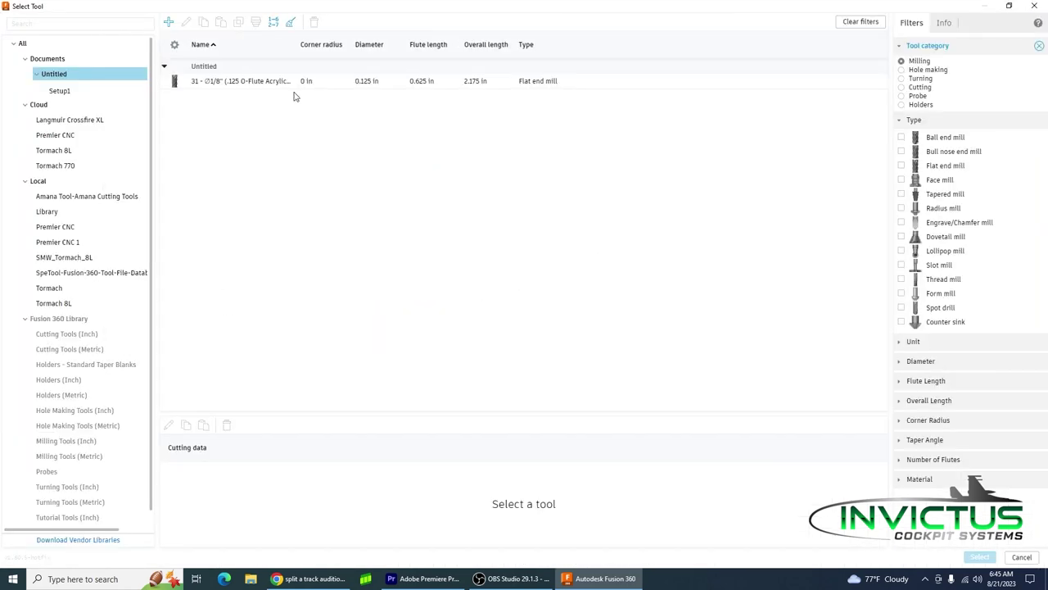
pyautogui.click(360, 81)
pyautogui.click(979, 557)
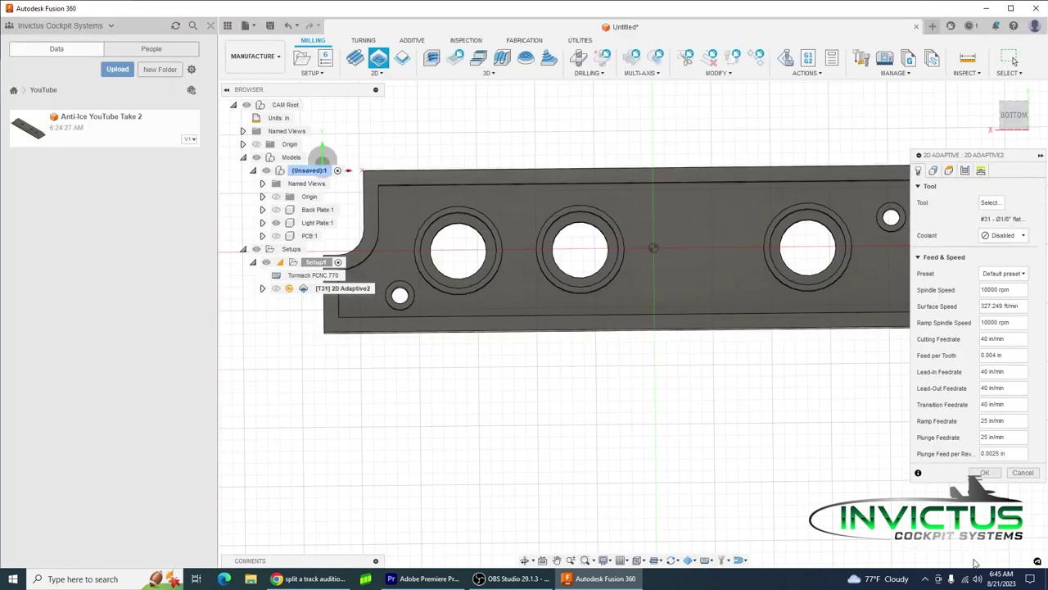
pyautogui.click(981, 171)
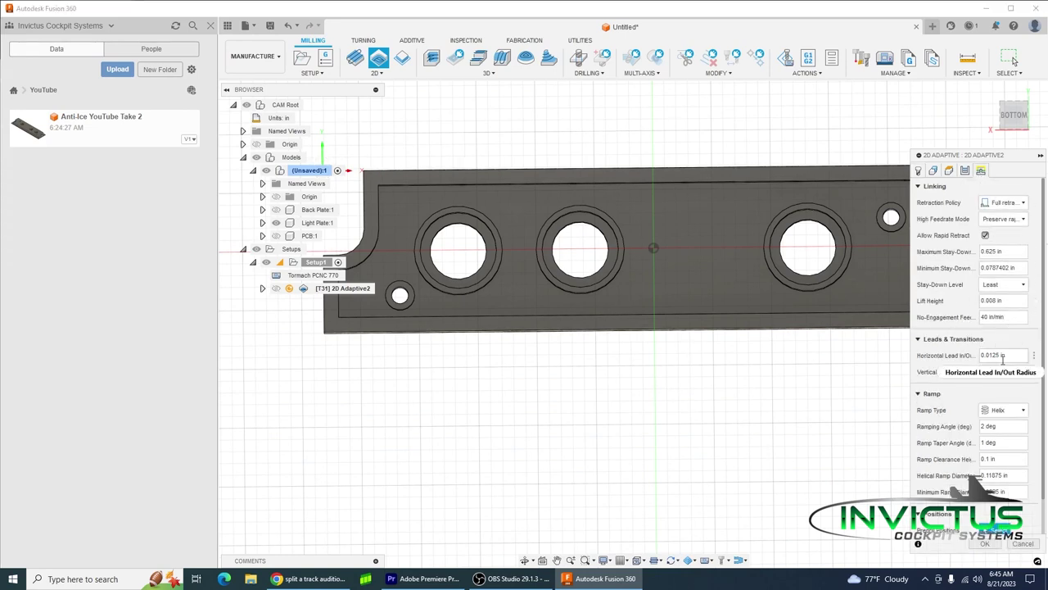
pyautogui.click(965, 170)
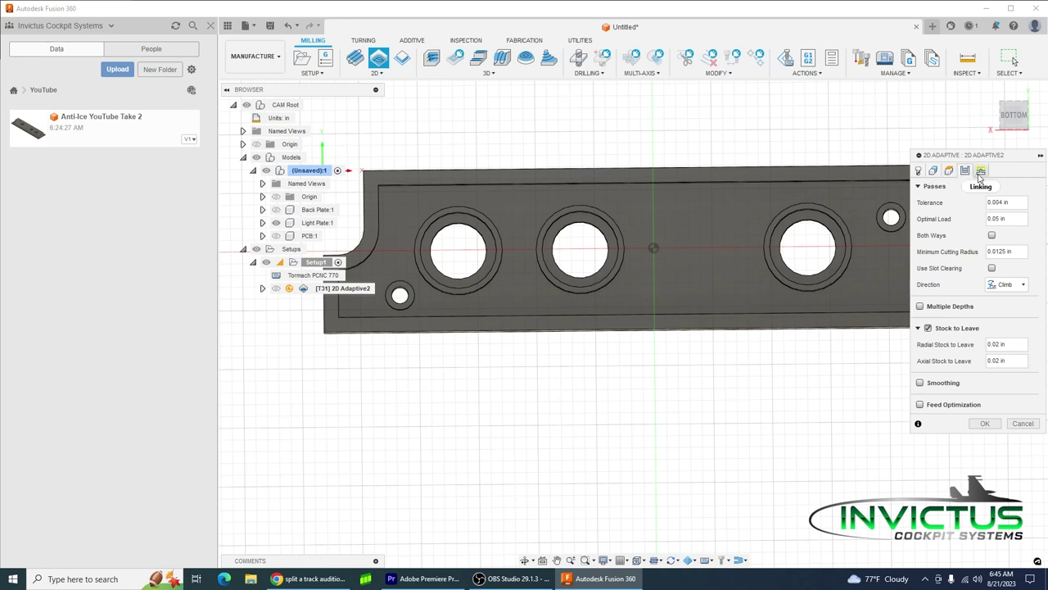
# - Generate the 2D Adaptive2 toolpath (0:04:50) and inspect it from angled and top views
pyautogui.click(985, 425)
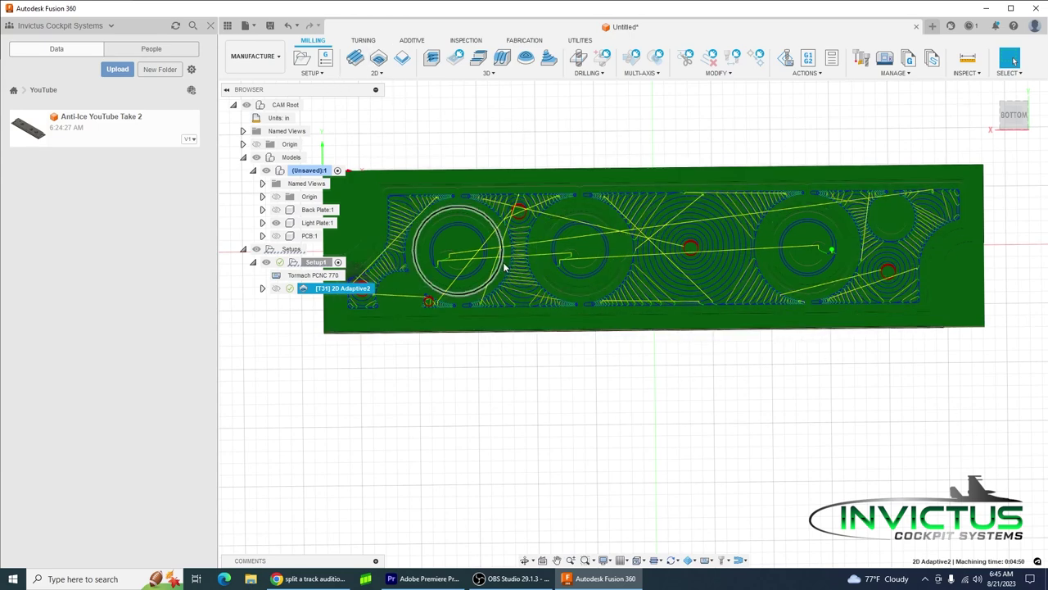
pyautogui.keyDown('shift'); pyautogui.moveTo(504, 266); pyautogui.dragTo(521, 303, button='middle'); pyautogui.keyUp('shift')
pyautogui.keyDown('shift'); pyautogui.moveTo(515, 225); pyautogui.dragTo(509, 254, button='middle'); pyautogui.keyUp('shift')
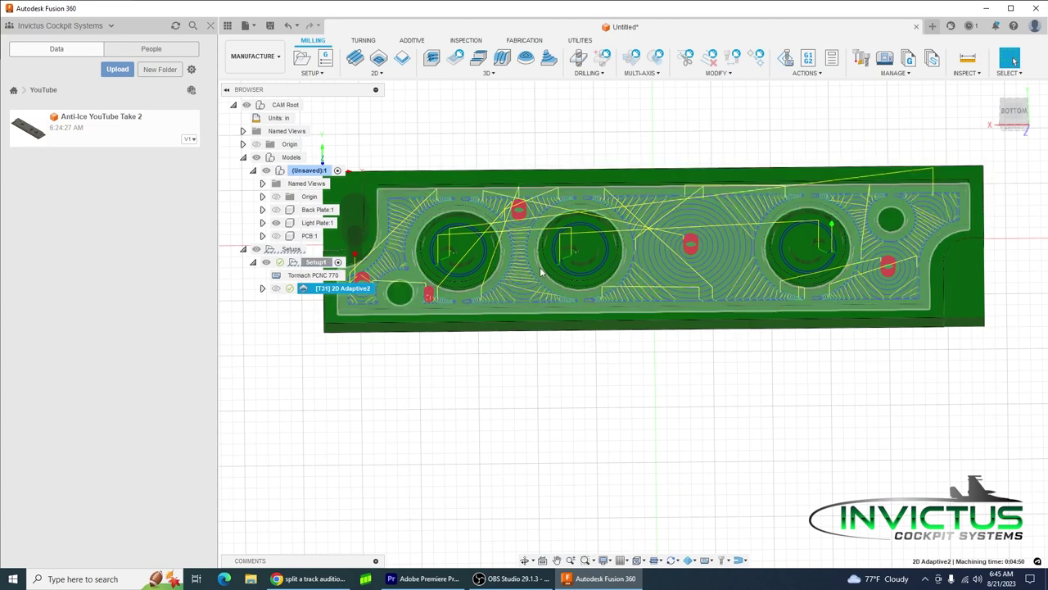
# - Start a 2D Pocket on the recessed panel face and the three hole pockets
pyautogui.click(377, 73)
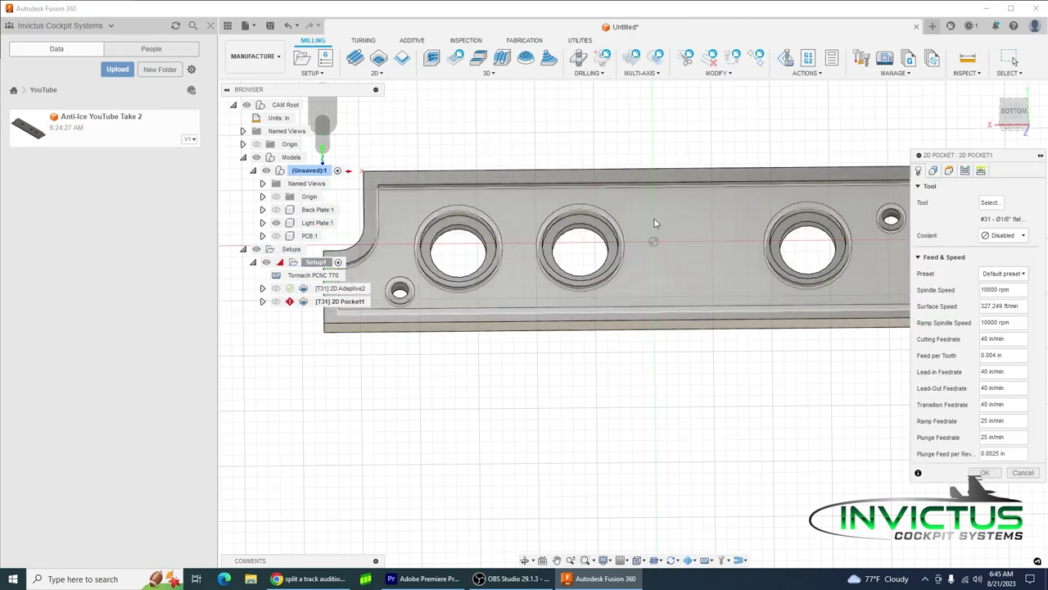
pyautogui.click(654, 218)
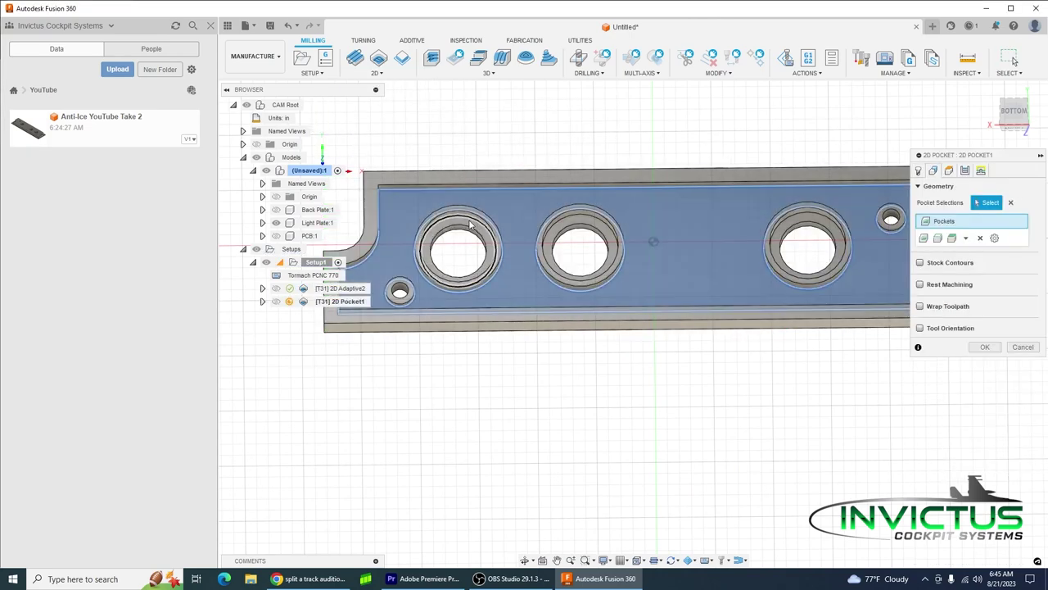
pyautogui.click(473, 226)
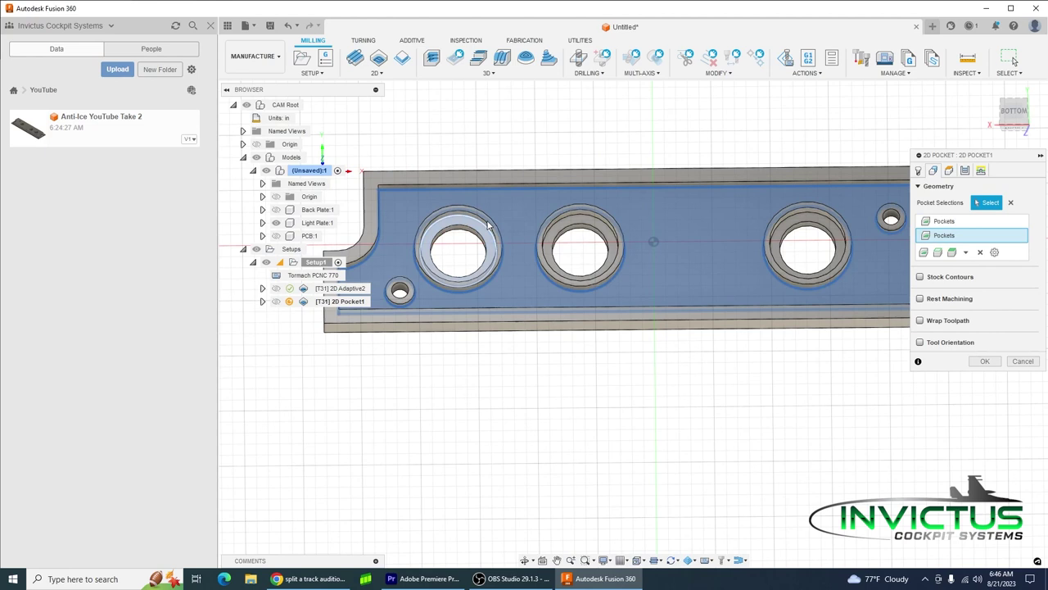
pyautogui.click(596, 228)
pyautogui.click(794, 230)
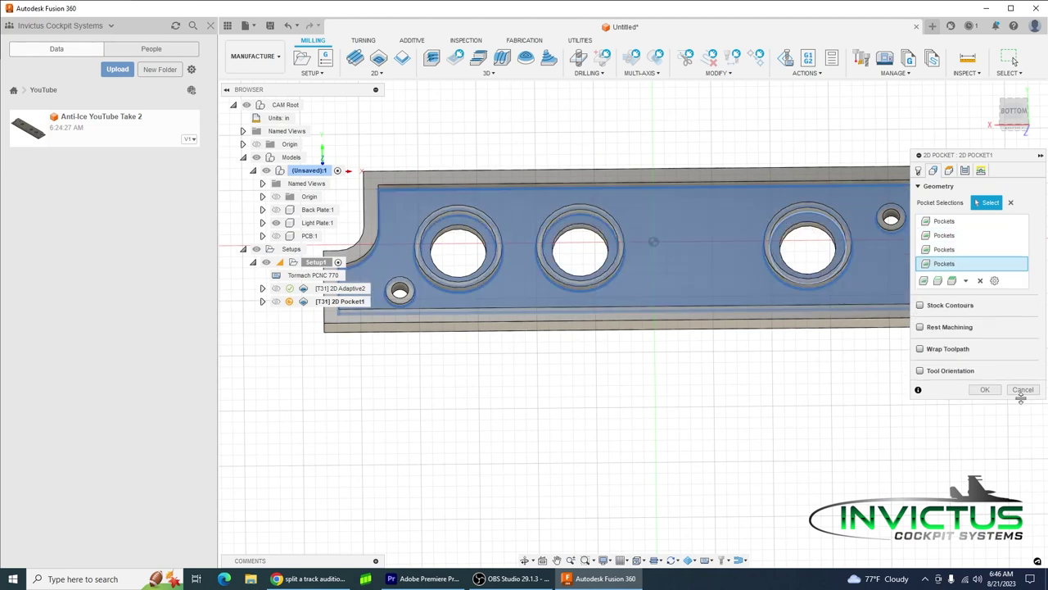
pyautogui.click(920, 171)
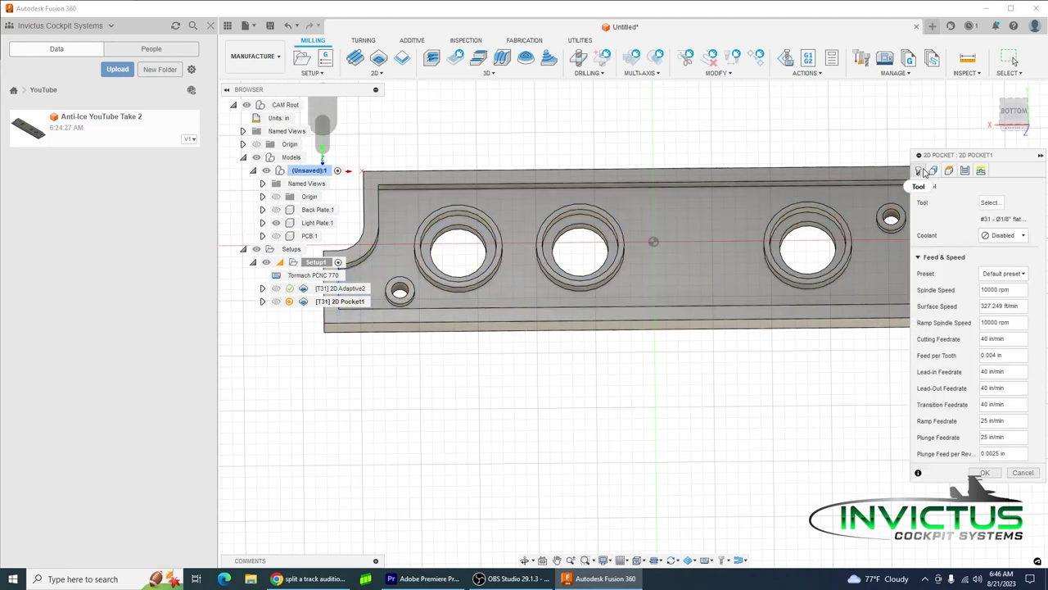
pyautogui.click(934, 170)
# - Turn off stock to leave and generate the 2D Pocket1 toolpath (0:03:37)
pyautogui.click(965, 170)
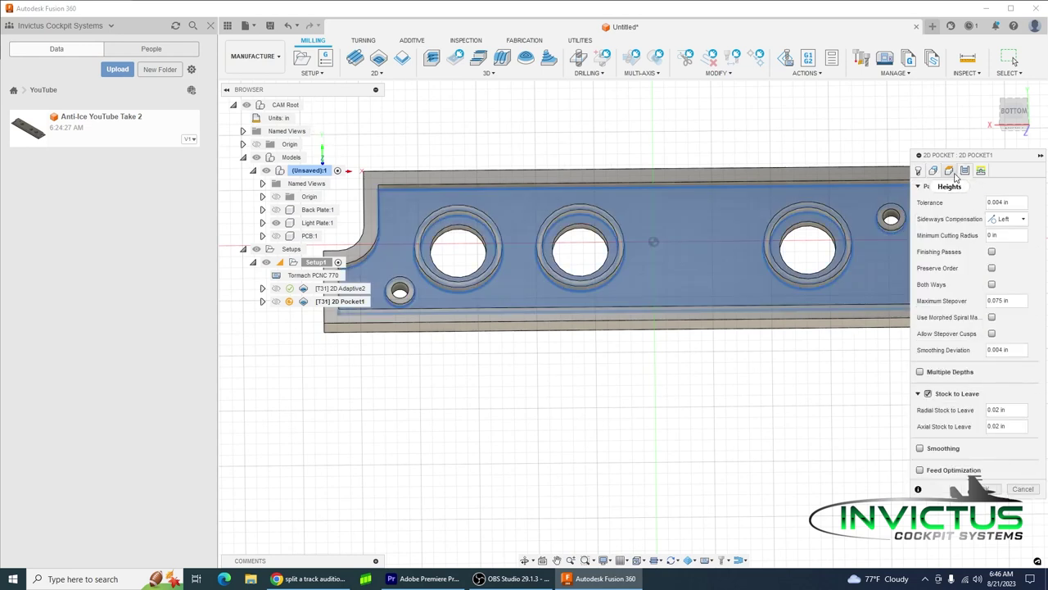
pyautogui.click(928, 393)
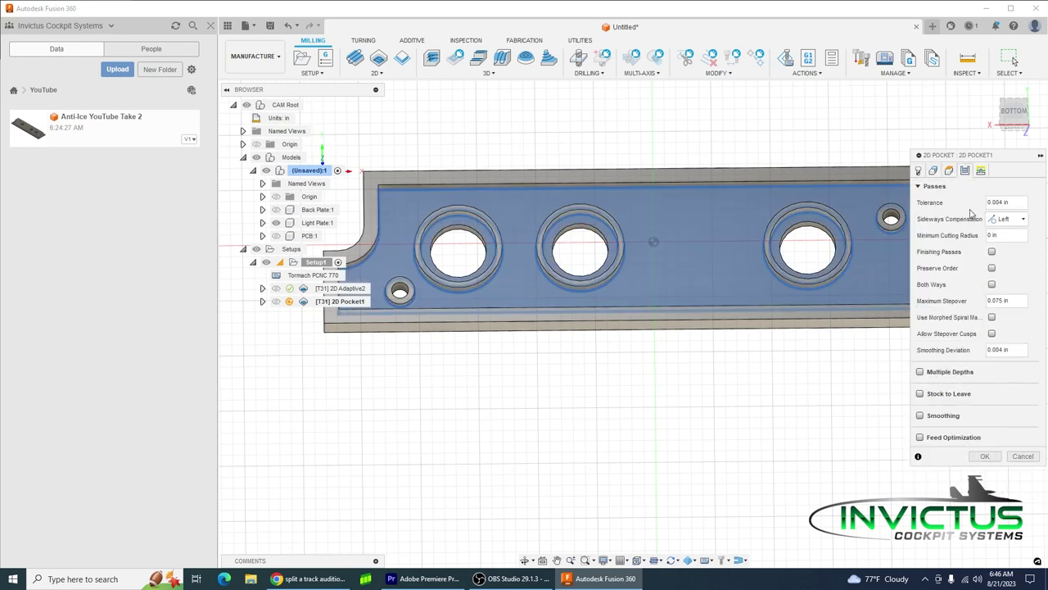
pyautogui.click(981, 171)
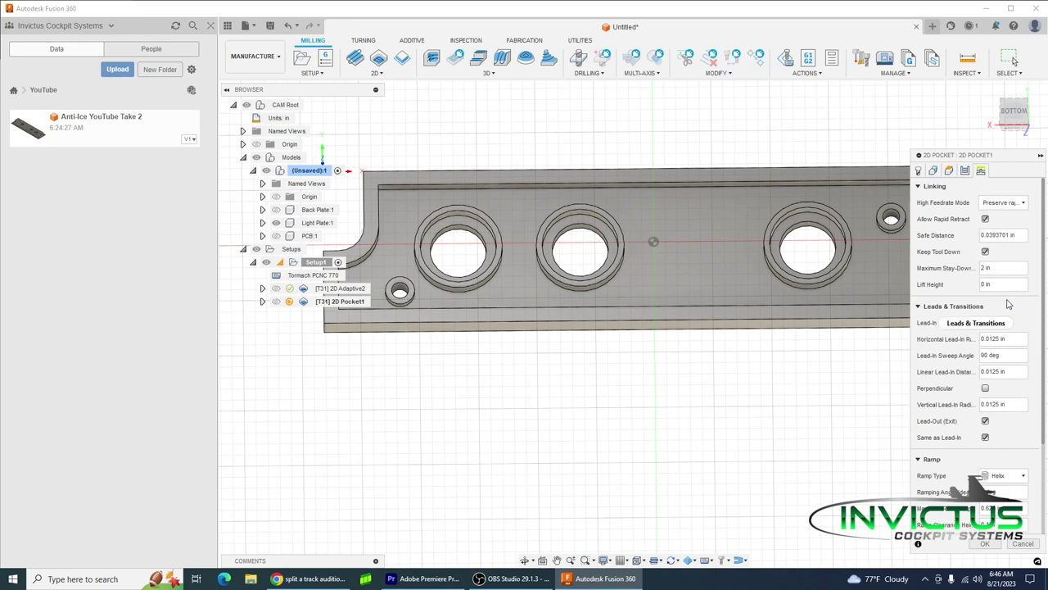
pyautogui.click(988, 544)
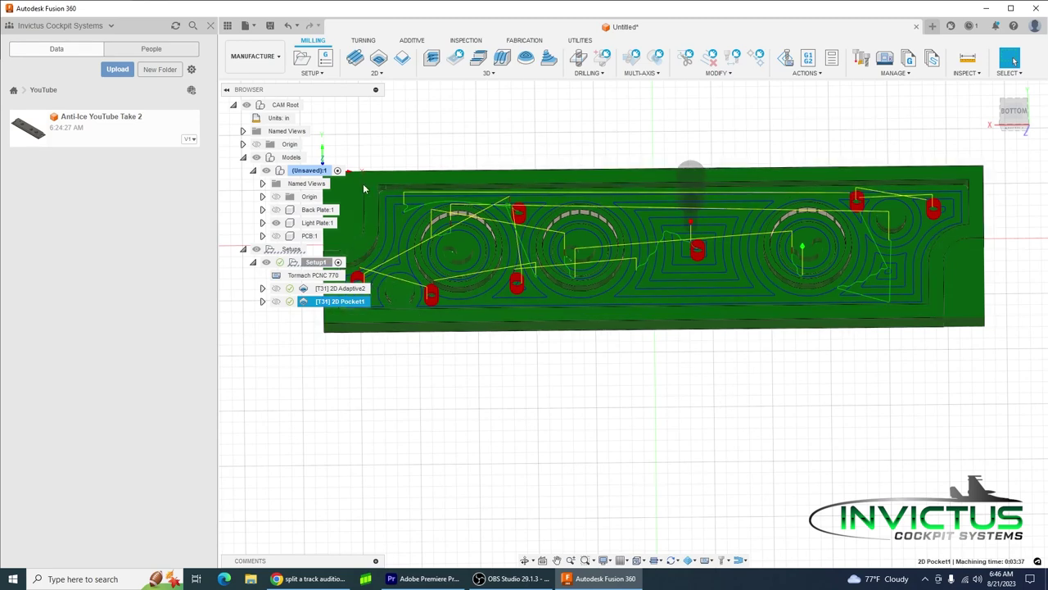
# - Create a 2D Pocket operation on both small hole faces and generate its toolpath
pyautogui.click(377, 72)
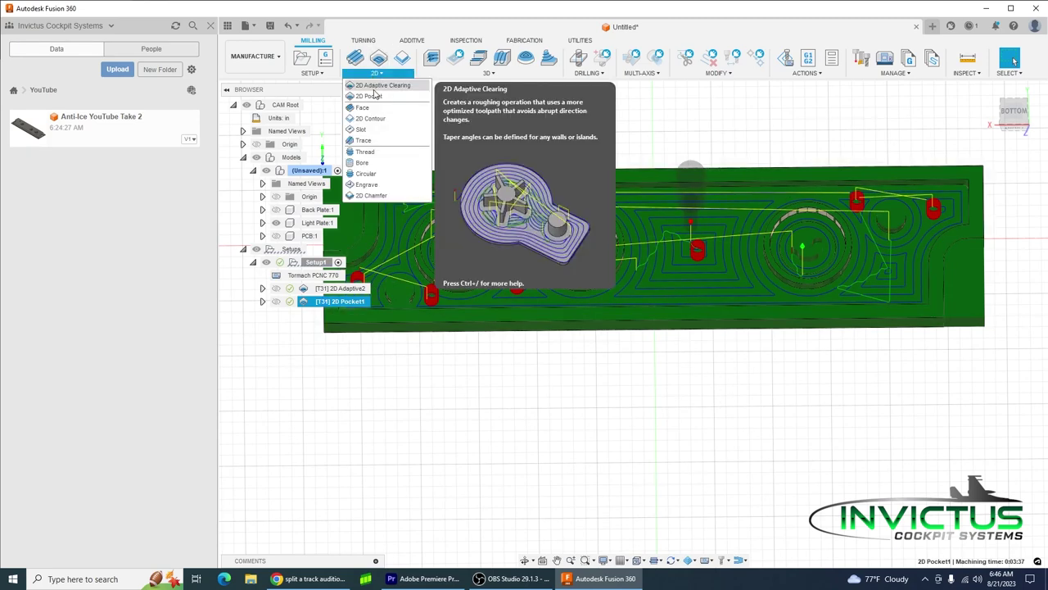
pyautogui.click(377, 96)
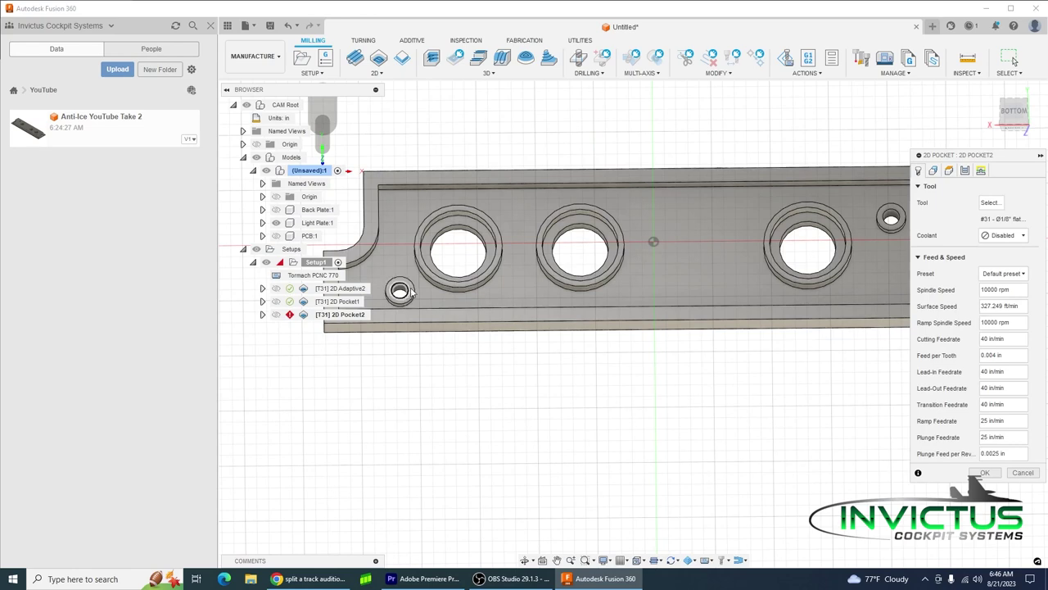
pyautogui.scroll(5, 412, 293)
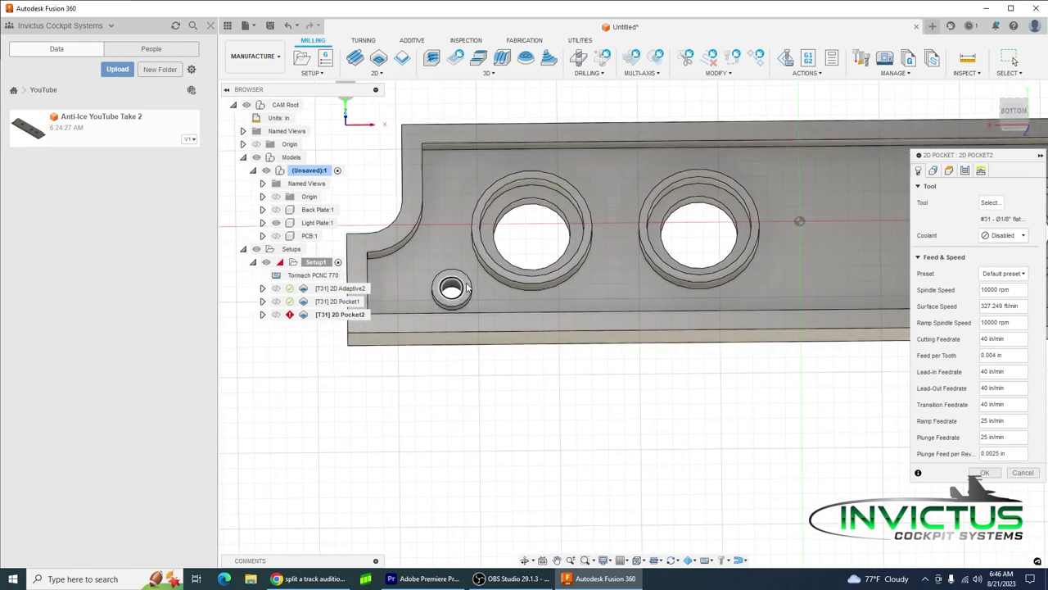
pyautogui.click(463, 280)
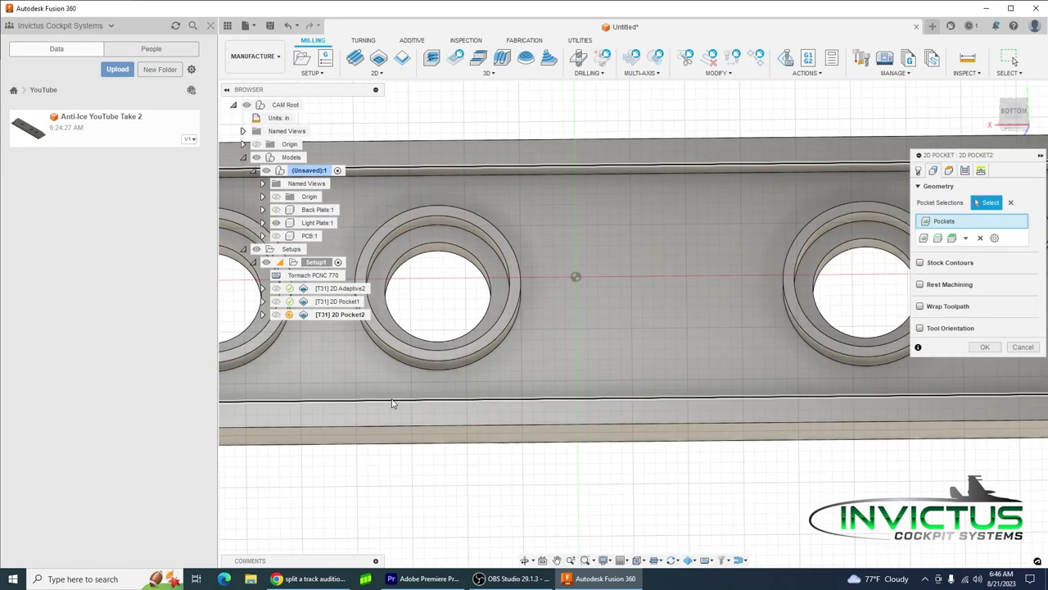
pyautogui.scroll(3, 634, 279)
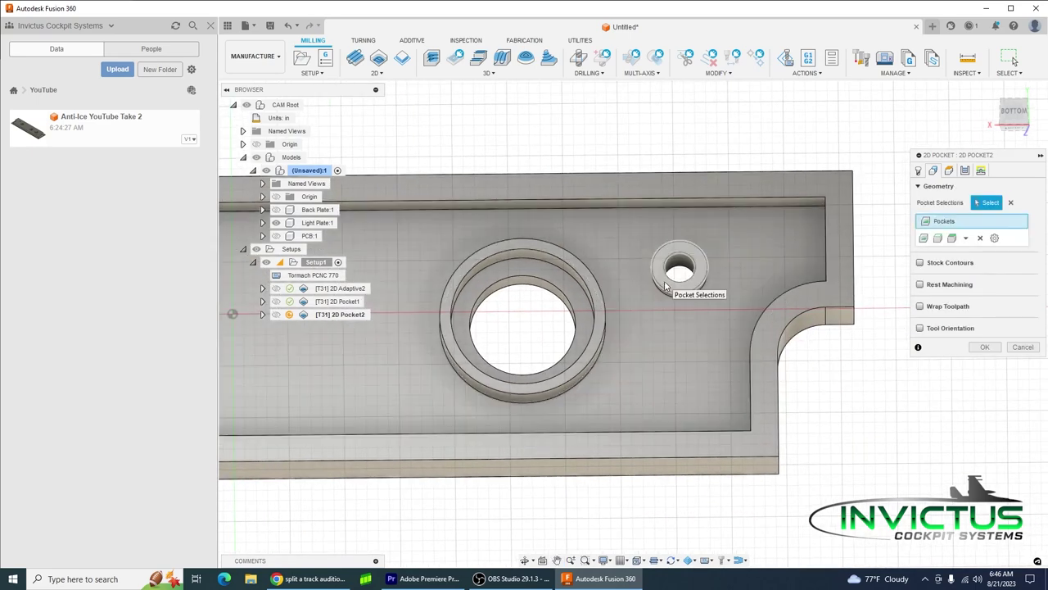
pyautogui.click(665, 284)
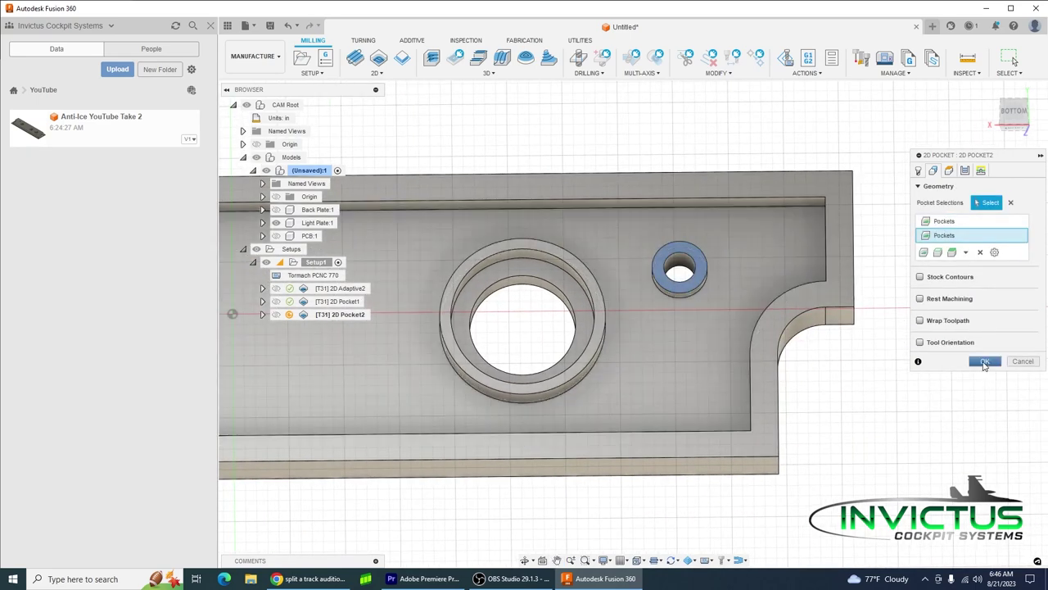
pyautogui.click(985, 362)
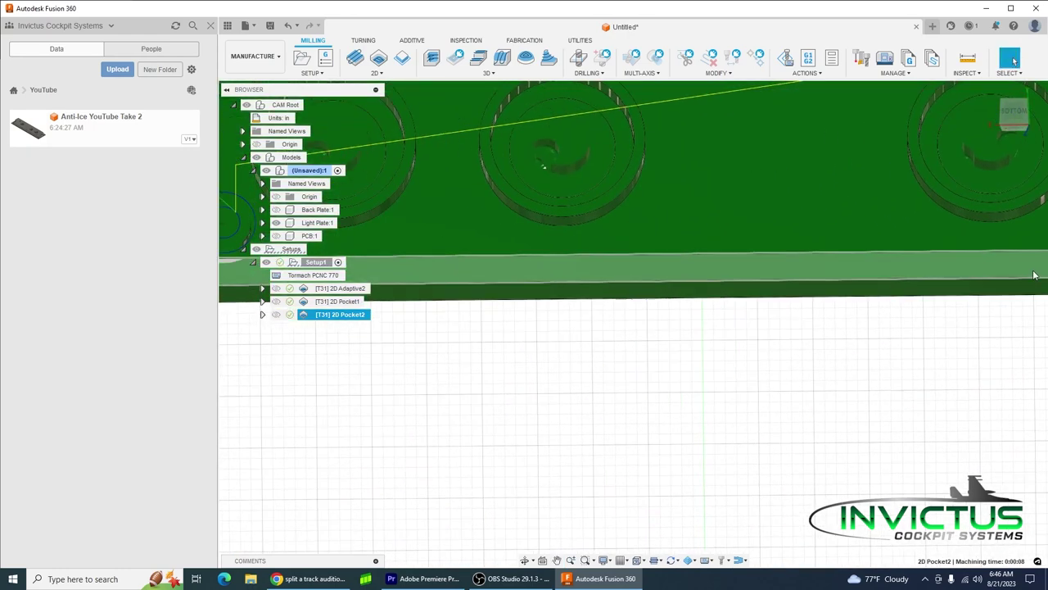
# - Reopen 2D Pocket2 for editing and review its Passes and Geometry settings
pyautogui.keyDown('shift'); pyautogui.moveTo(1035, 275); pyautogui.dragTo(410, 268, button='middle'); pyautogui.keyUp('shift')
pyautogui.scroll(3, 410, 269)
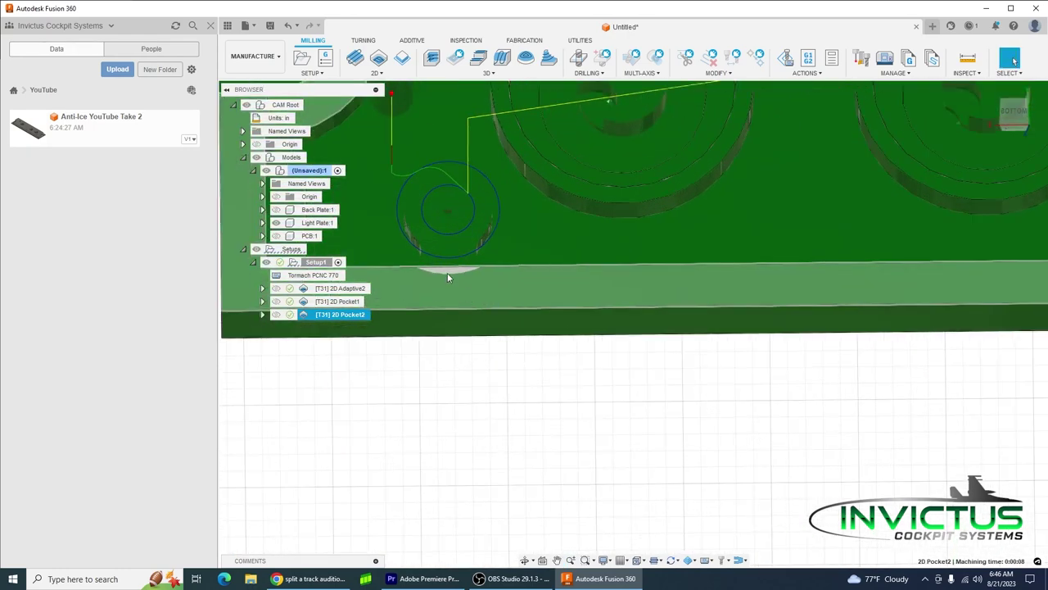
pyautogui.scroll(2, 412, 285)
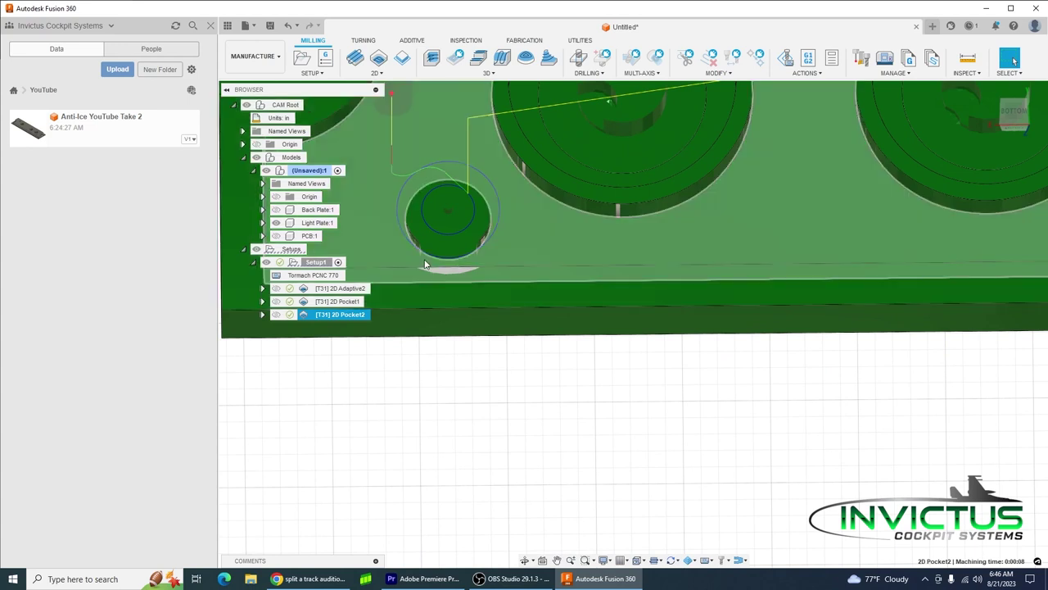
pyautogui.scroll(-2, 421, 275)
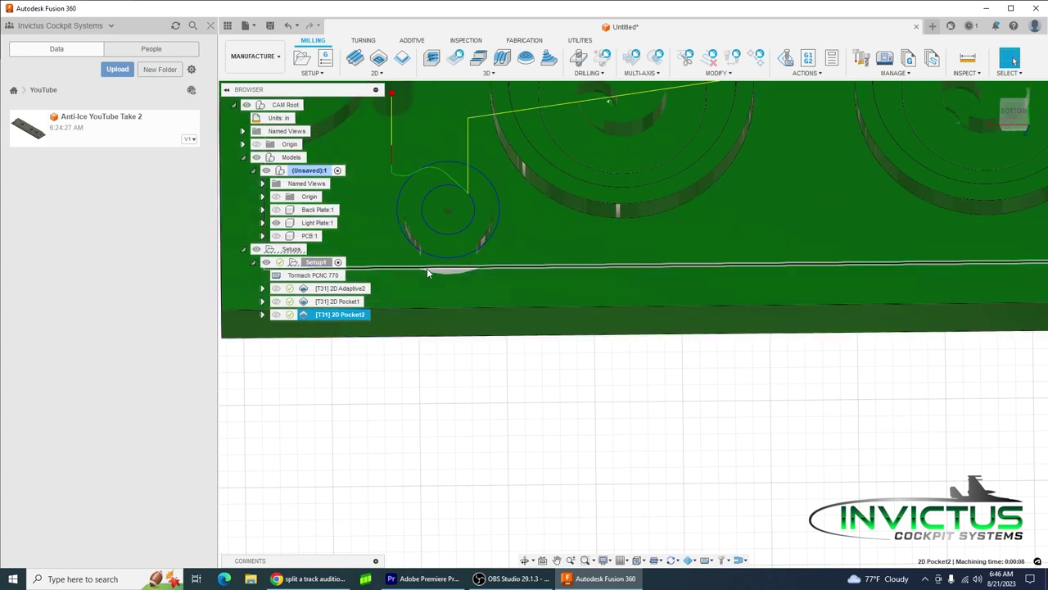
pyautogui.rightClick(337, 314)
pyautogui.click(385, 8)
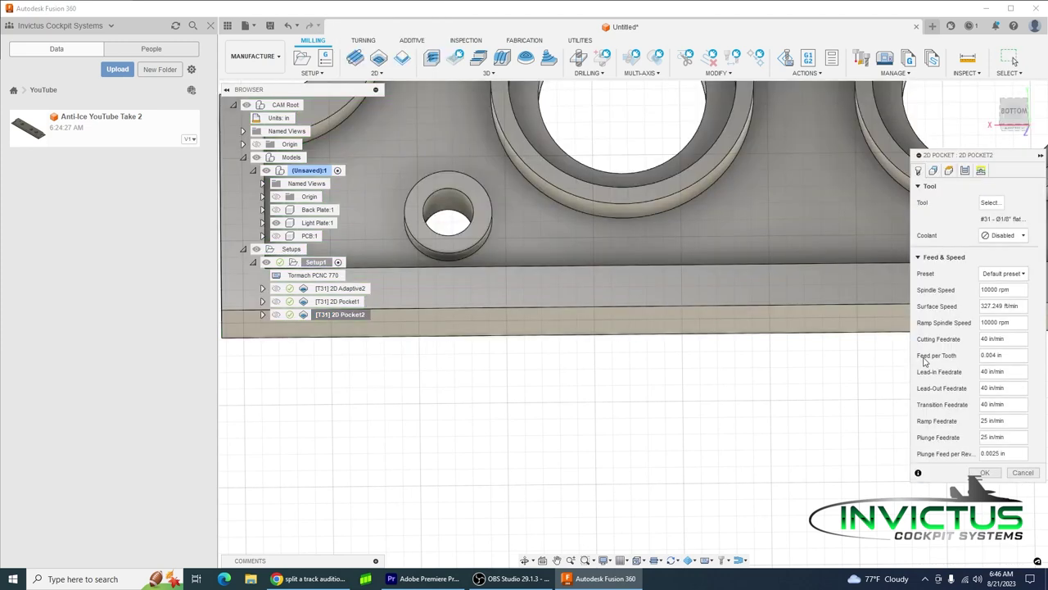
pyautogui.click(966, 170)
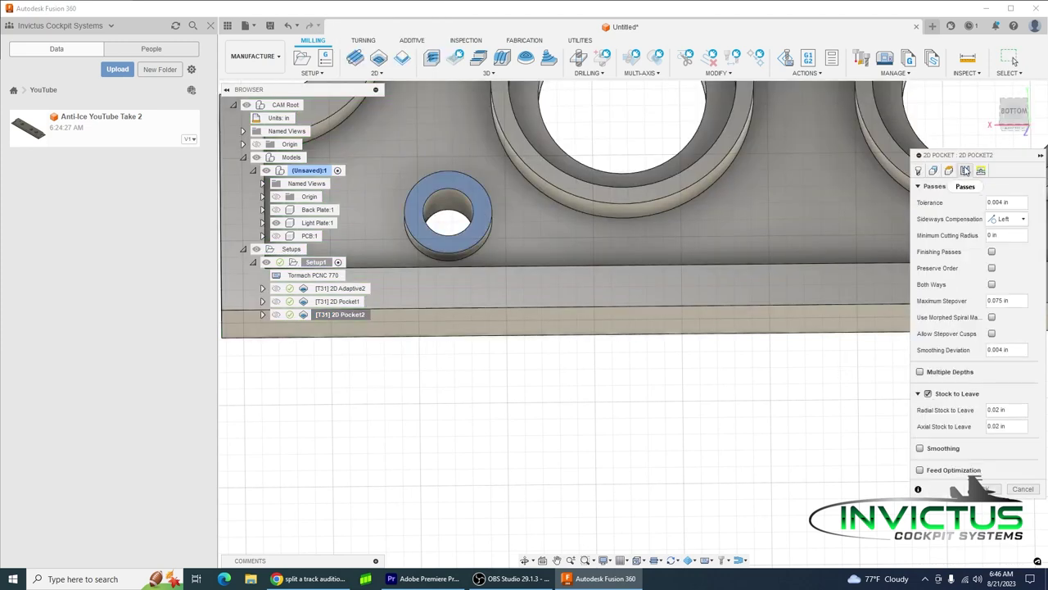
pyautogui.click(934, 171)
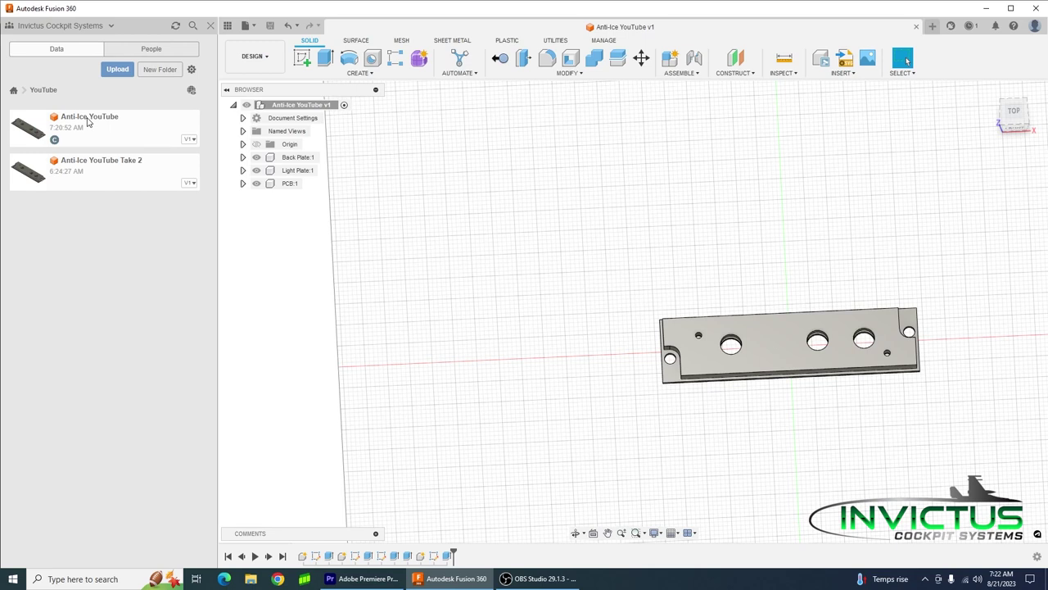
# - Export the Anti-Ice YouTube v1 design as a DXF Files (*.dxf) file
pyautogui.click(249, 26)
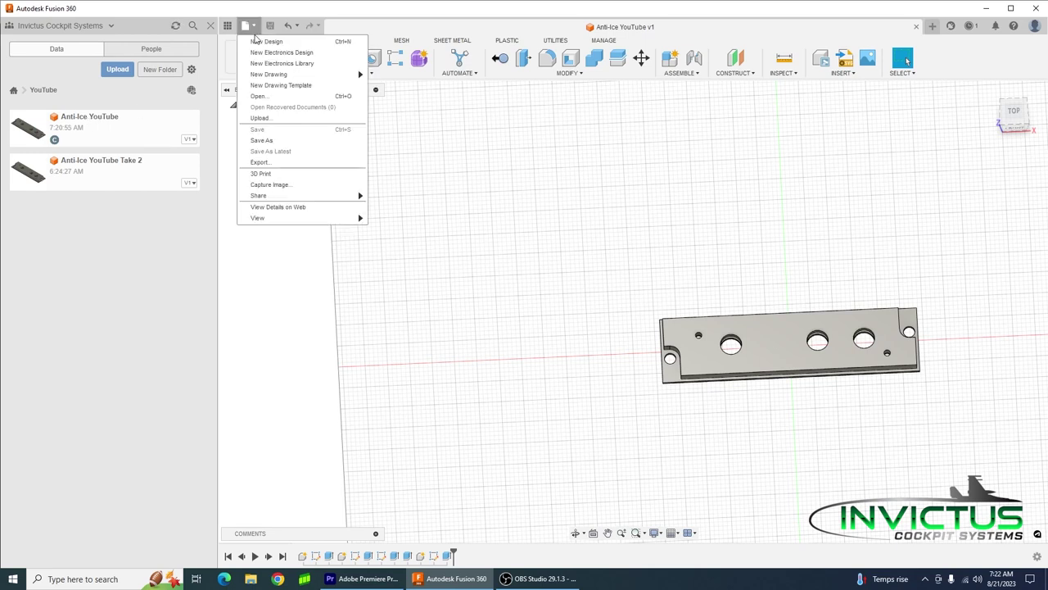
pyautogui.click(261, 161)
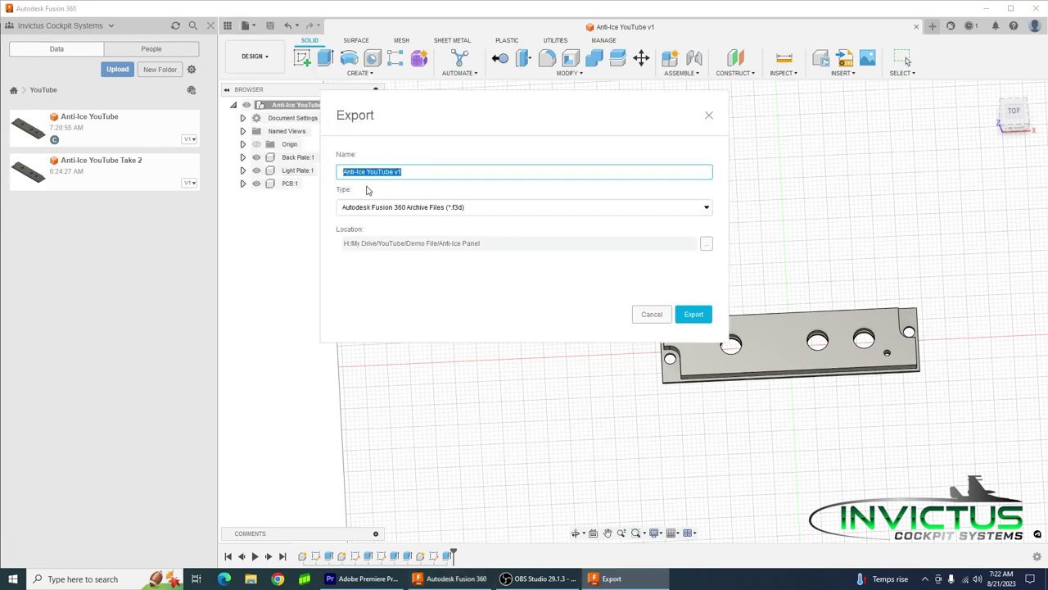
pyautogui.click(488, 210)
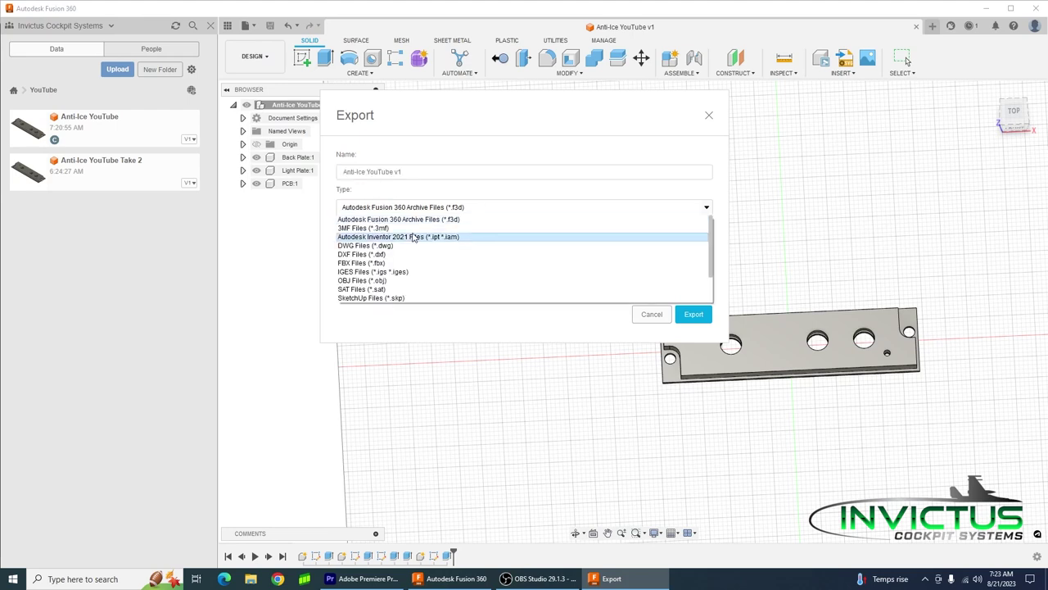
pyautogui.click(397, 255)
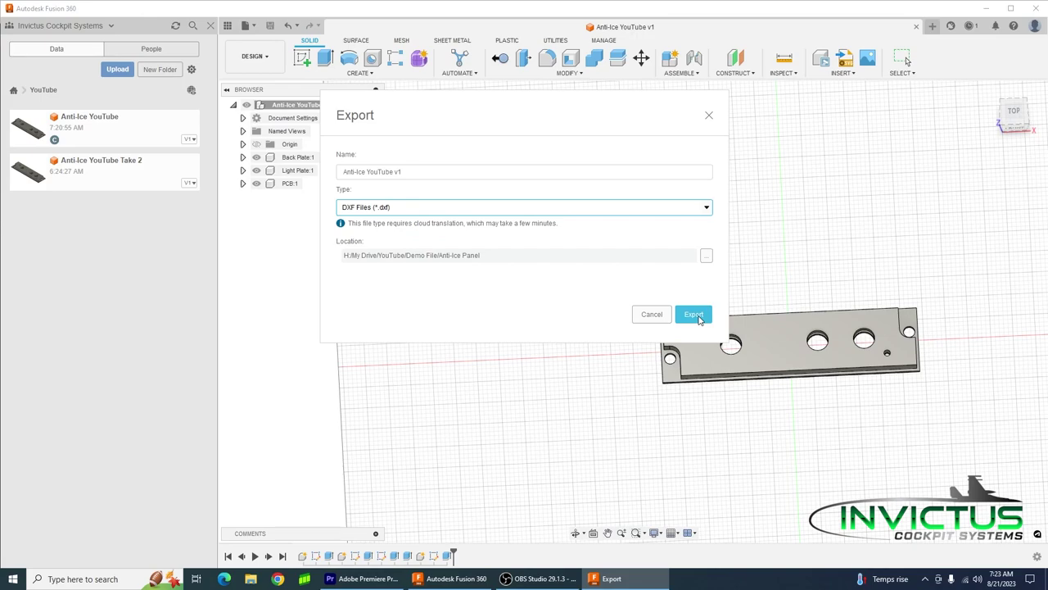
pyautogui.click(693, 314)
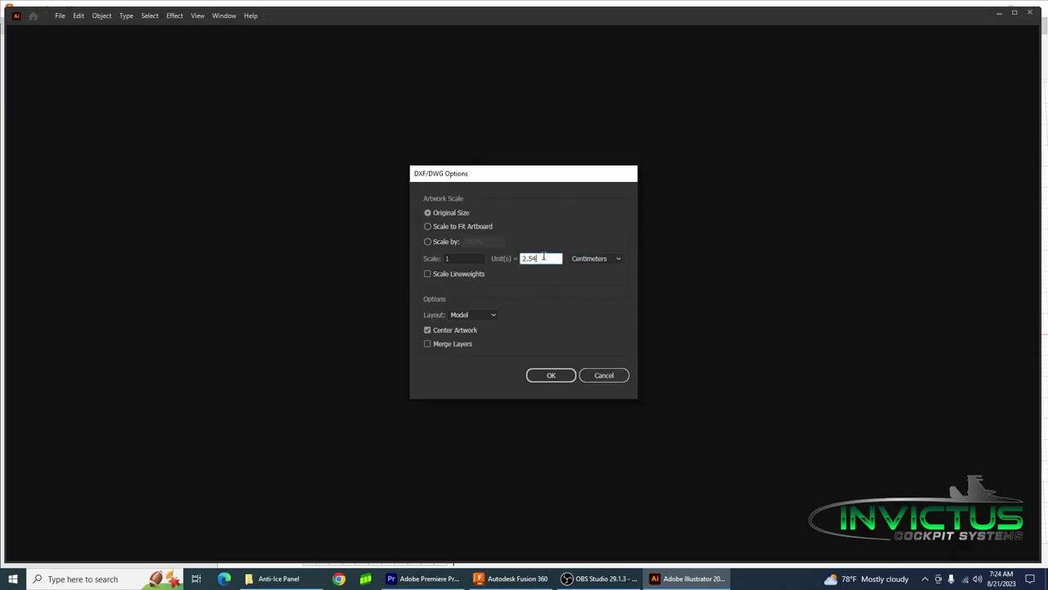
# - Import the DXF at original size and fit the artboard to the artwork bounds
pyautogui.click(549, 375)
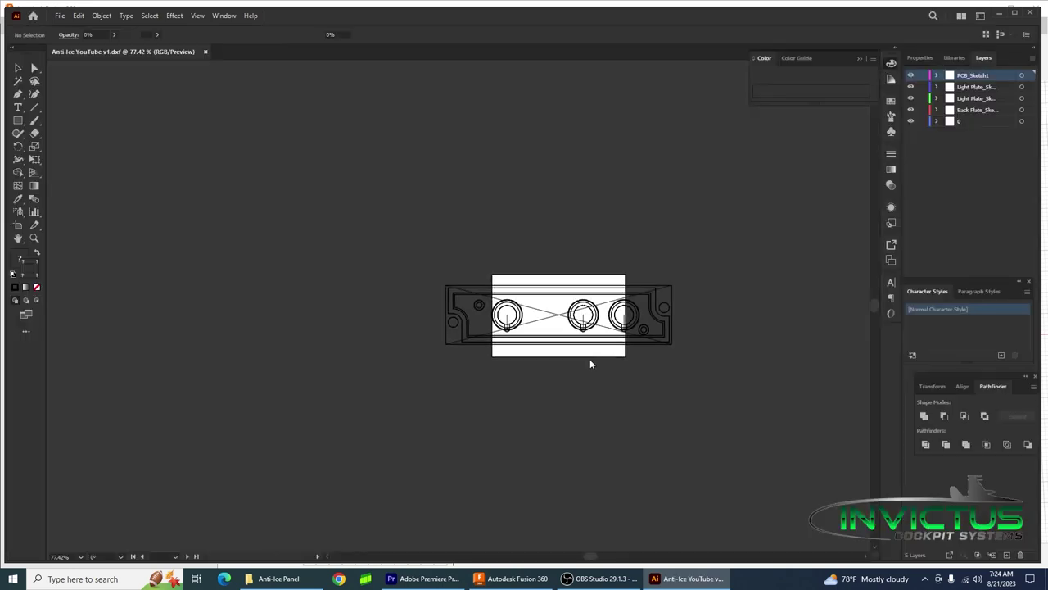
pyautogui.click(101, 17)
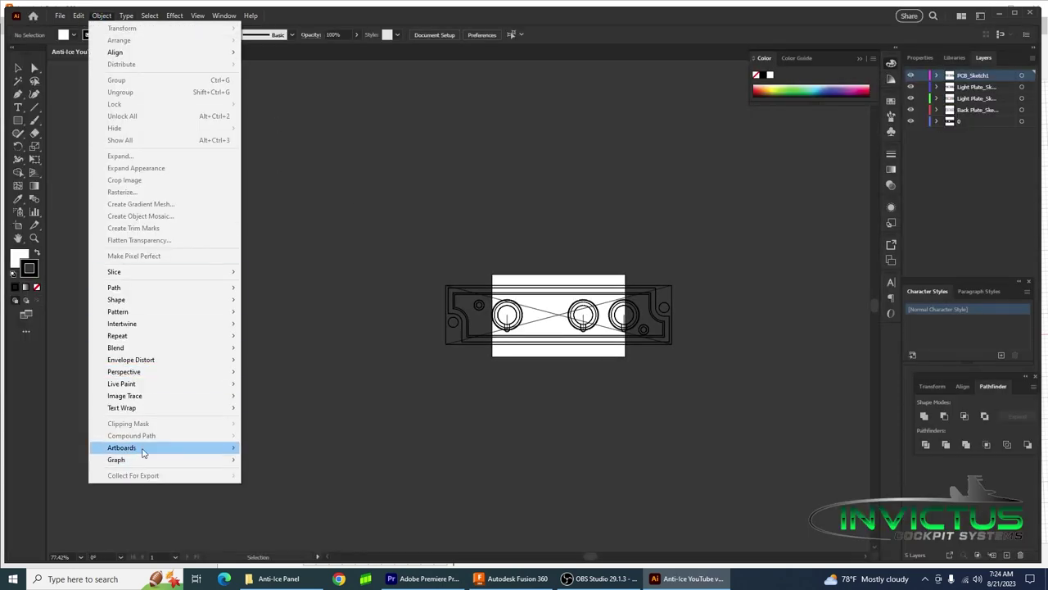
pyautogui.moveTo(144, 450)
pyautogui.click(288, 477)
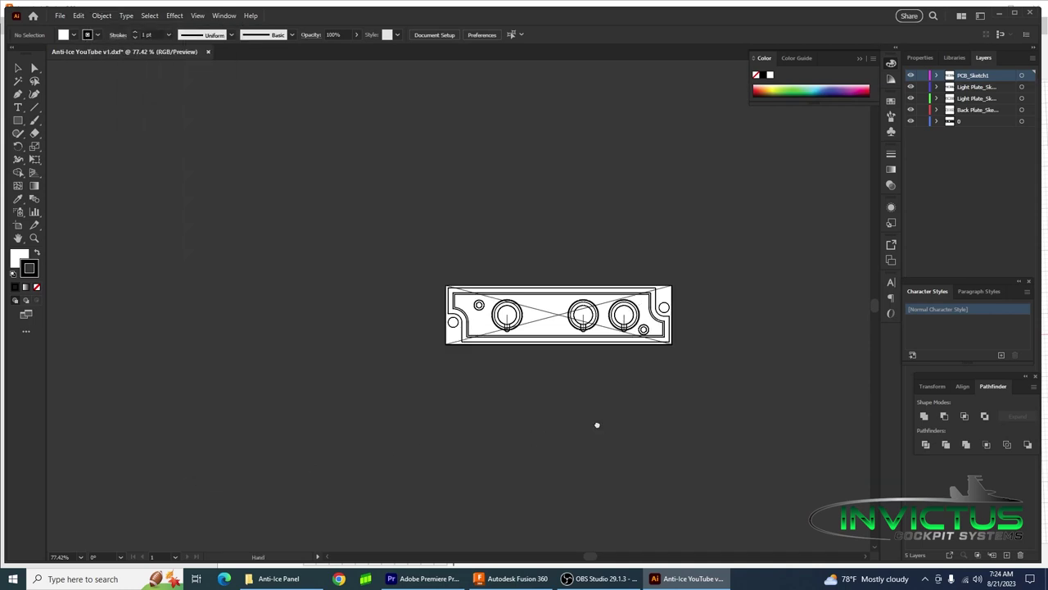
pyautogui.moveTo(597, 424); pyautogui.dragTo(492, 421)
pyautogui.keyDown('alt'); pyautogui.scroll(-2, 505, 367); pyautogui.keyUp('alt')
pyautogui.keyDown('alt'); pyautogui.scroll(4, 505, 369); pyautogui.keyUp('alt')
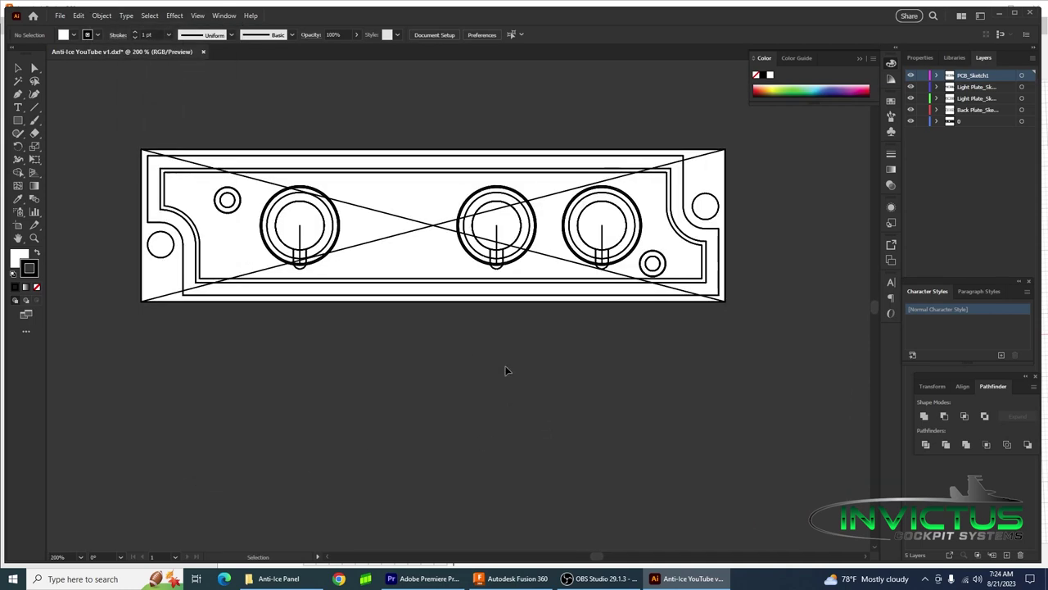
# - Delete layer 0 and its diagonal-line artwork
pyautogui.click(985, 121)
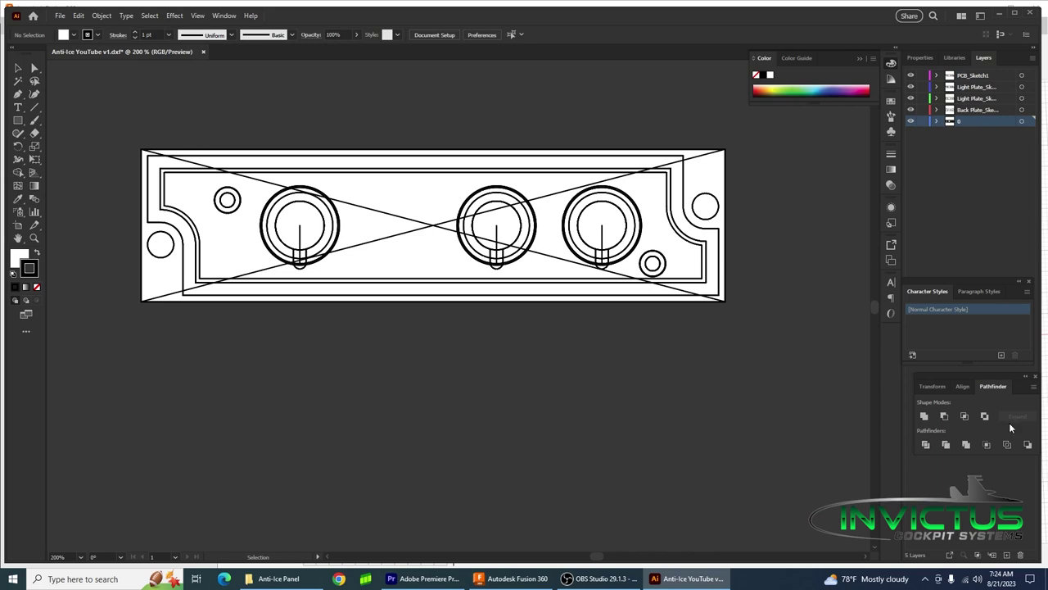
pyautogui.click(1020, 555)
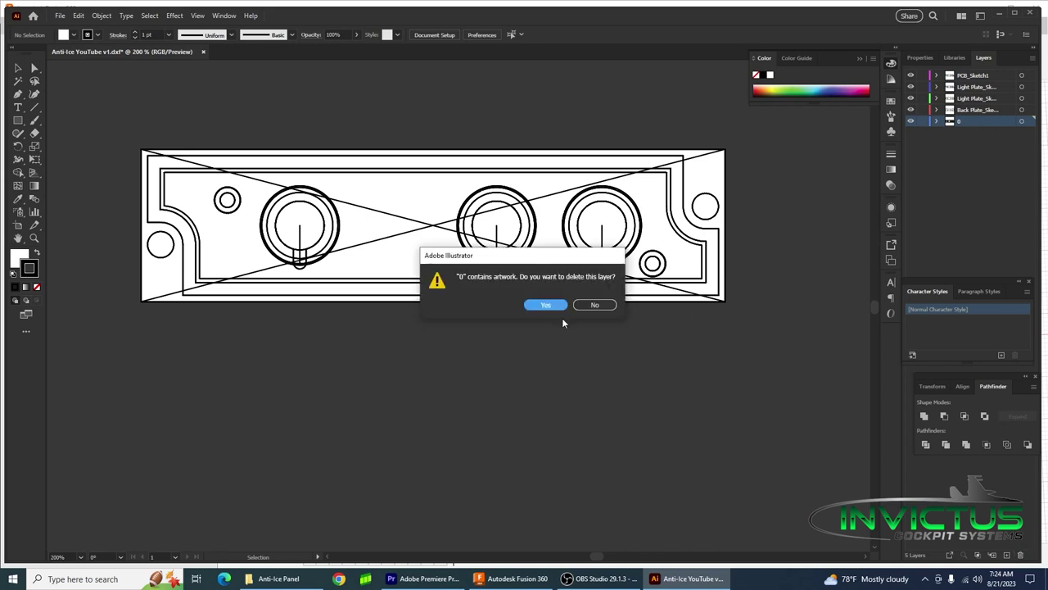
pyautogui.click(544, 305)
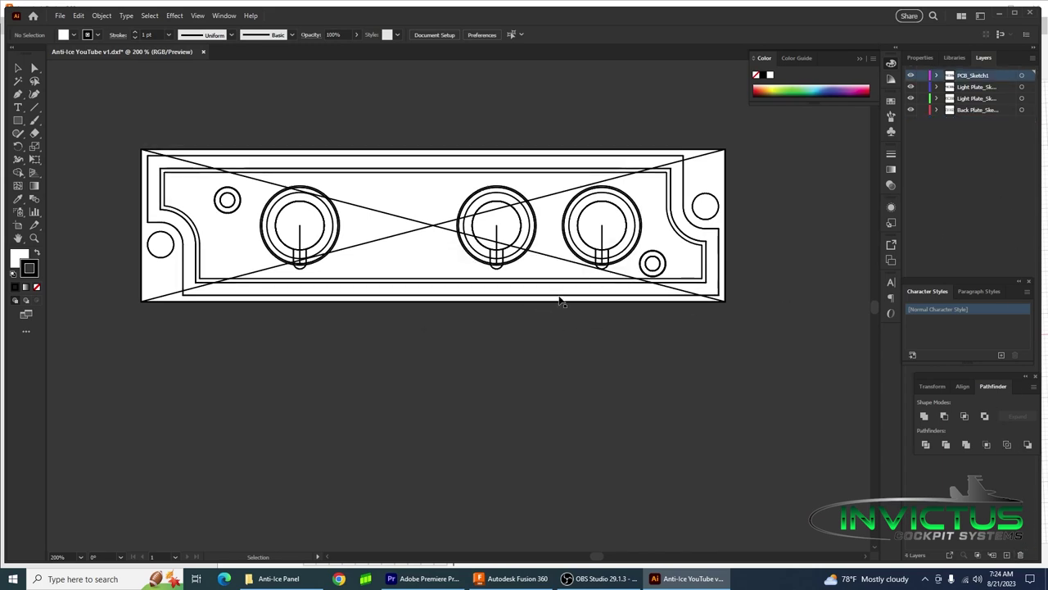
# - Delete the duplicate Light Plate_Sketch2 layer, then hide the Light Plate and PCB_Sketch1 layers
pyautogui.click(972, 99)
pyautogui.click(975, 87)
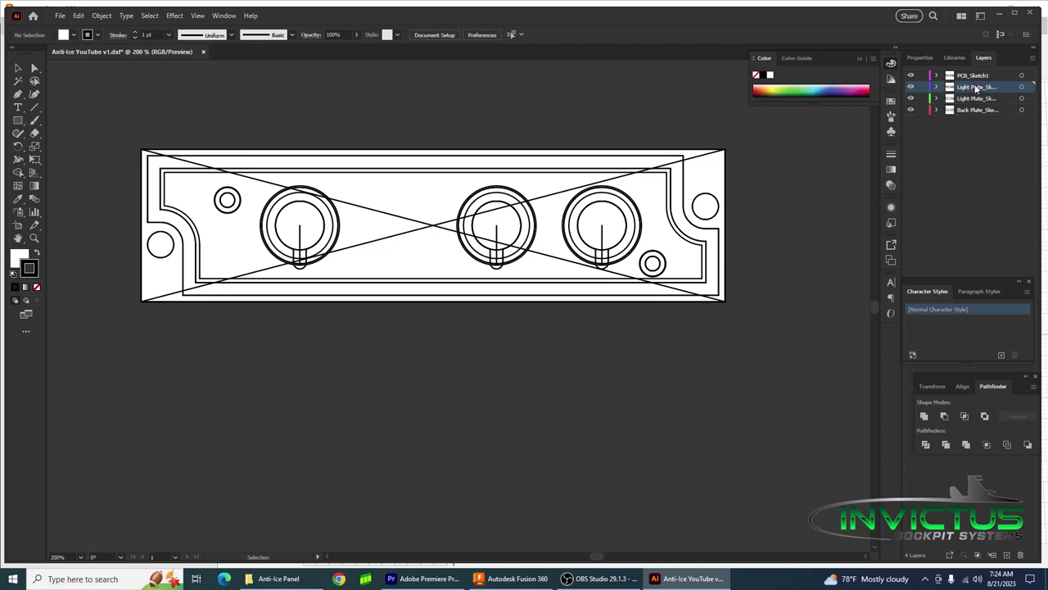
pyautogui.click(1020, 557)
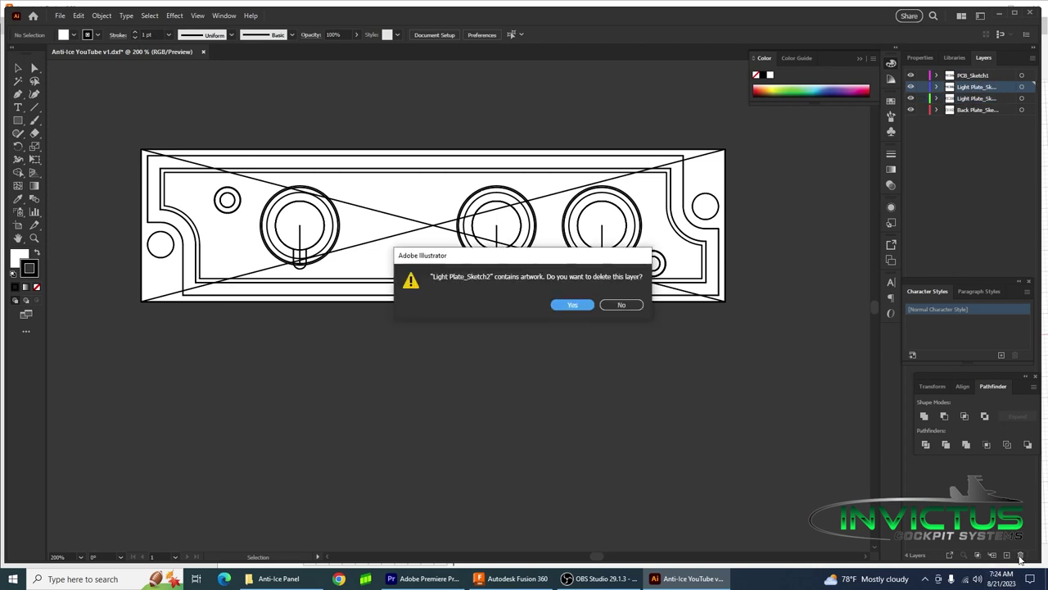
pyautogui.click(571, 304)
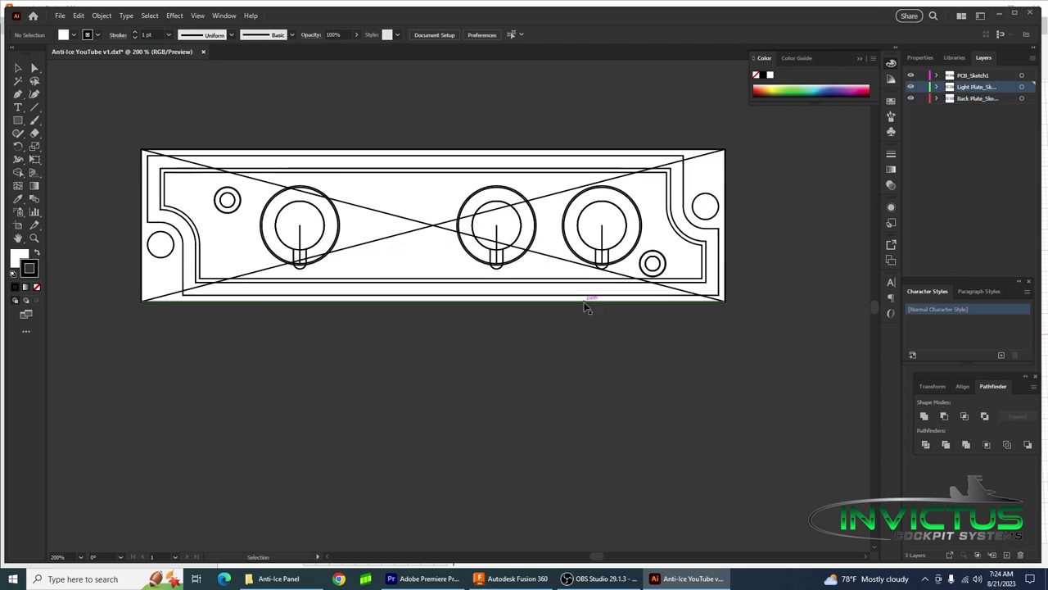
pyautogui.click(910, 87)
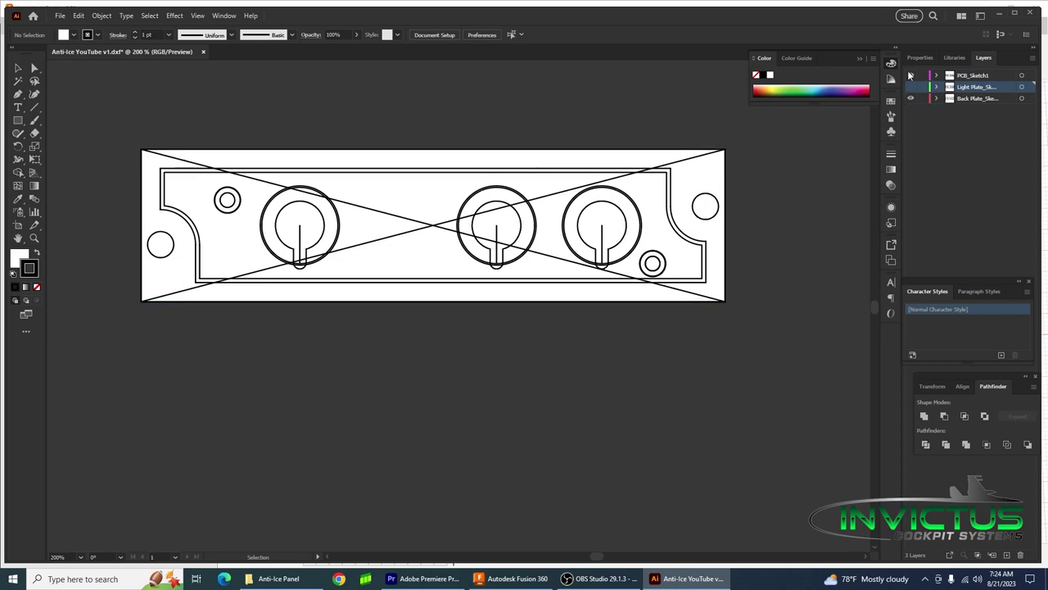
pyautogui.click(910, 75)
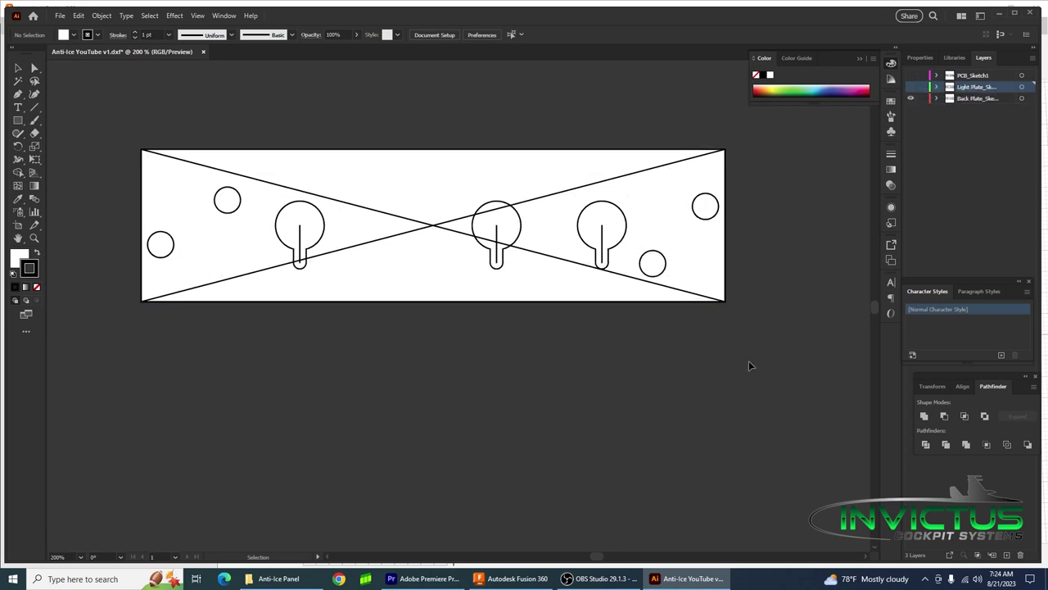
# - Delete the two diagonal lines, the three keyhole centre lines and the stray centre point
pyautogui.click(398, 237)
pyautogui.press('Delete')
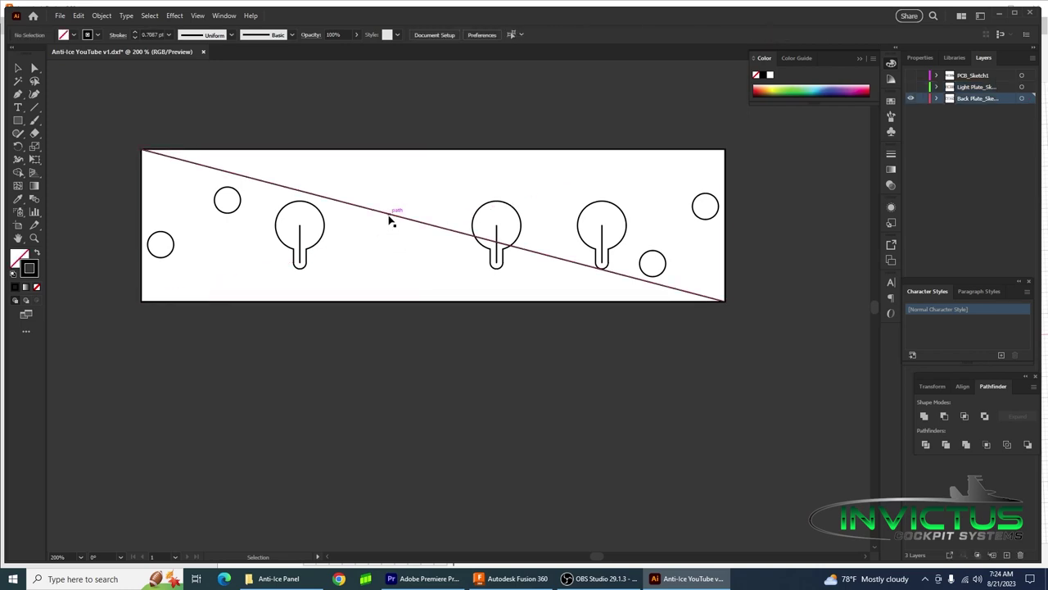
pyautogui.click(390, 218)
pyautogui.press('Delete')
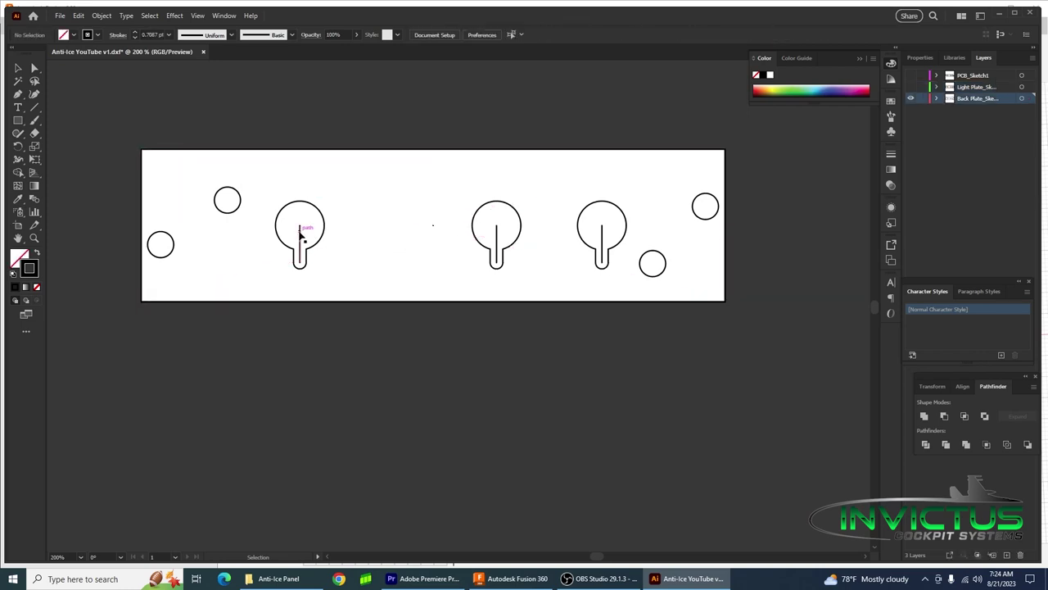
pyautogui.click(300, 234)
pyautogui.press('Delete')
pyautogui.click(495, 233)
pyautogui.press('Delete')
pyautogui.click(602, 234)
pyautogui.press('Delete')
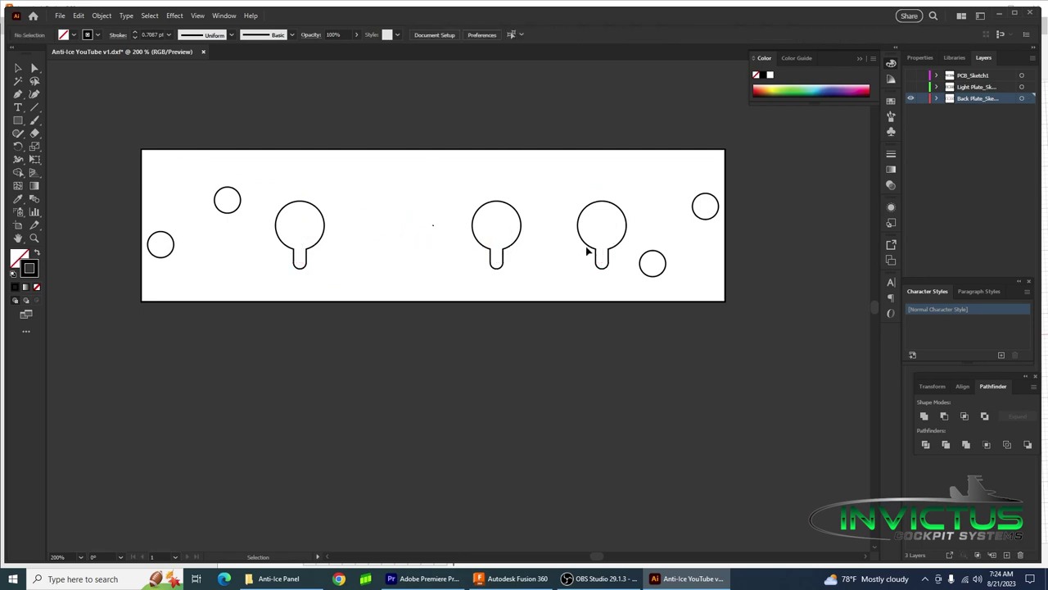
pyautogui.click(434, 226)
pyautogui.press('Delete')
# - Check that the three keyholes and the plate rectangle each select as whole objects
pyautogui.moveTo(276, 197); pyautogui.dragTo(342, 279)
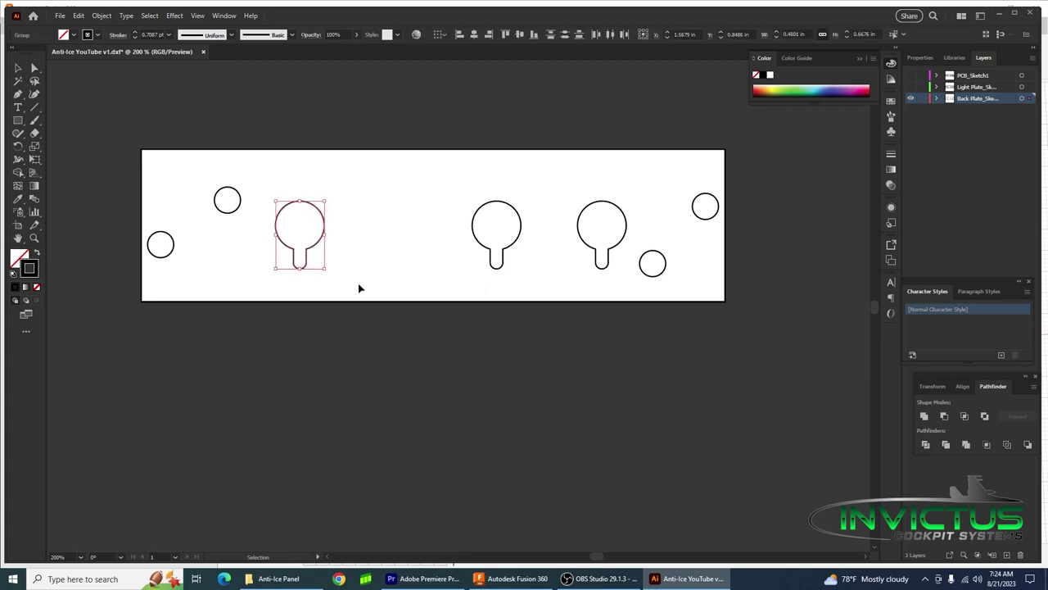
pyautogui.press('a')
pyautogui.press('v')
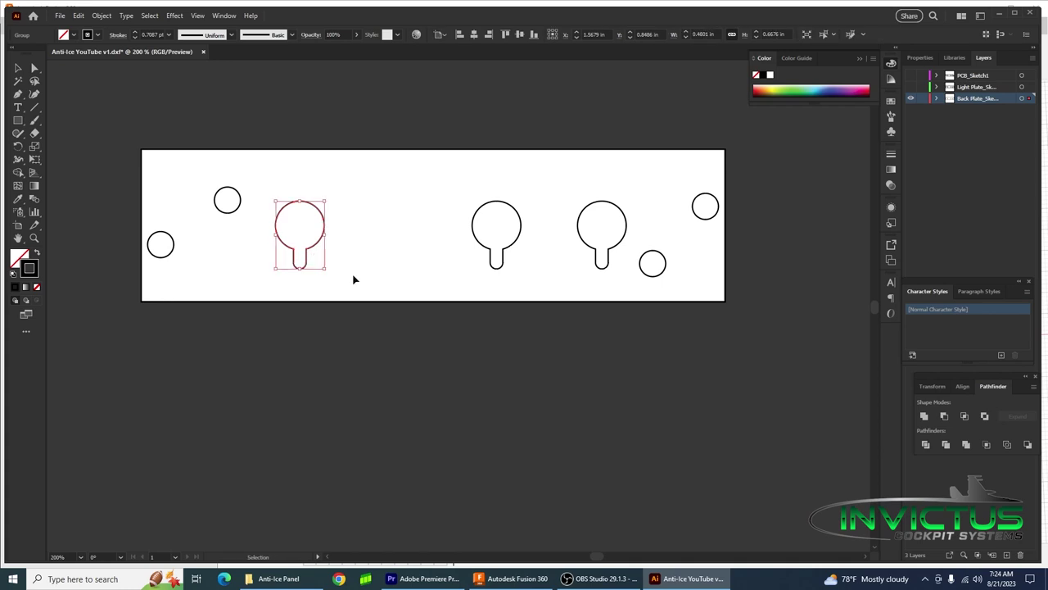
pyautogui.moveTo(463, 183); pyautogui.dragTo(525, 280)
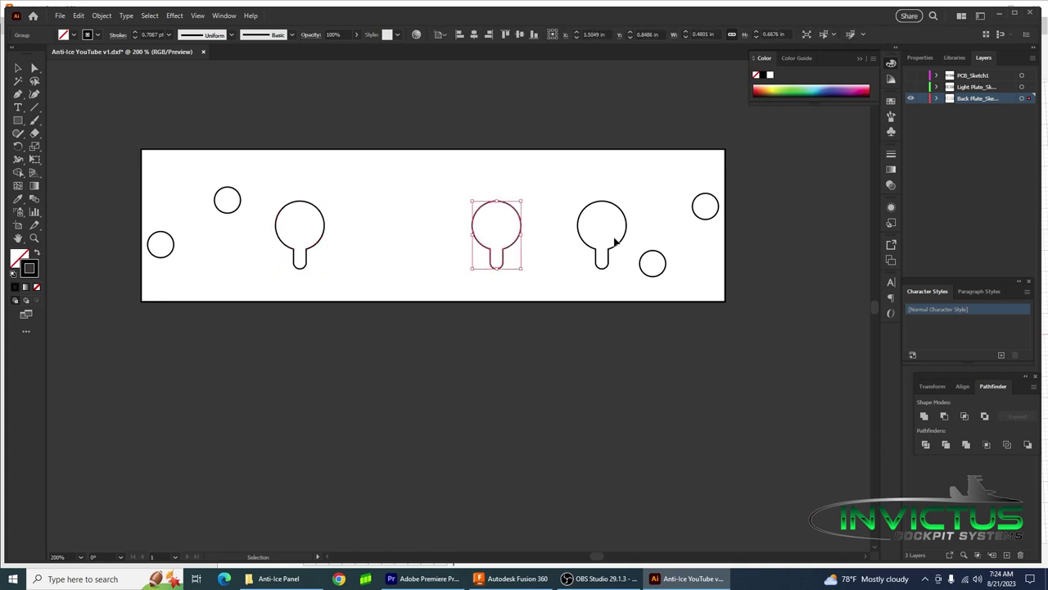
pyautogui.moveTo(556, 185); pyautogui.dragTo(635, 279)
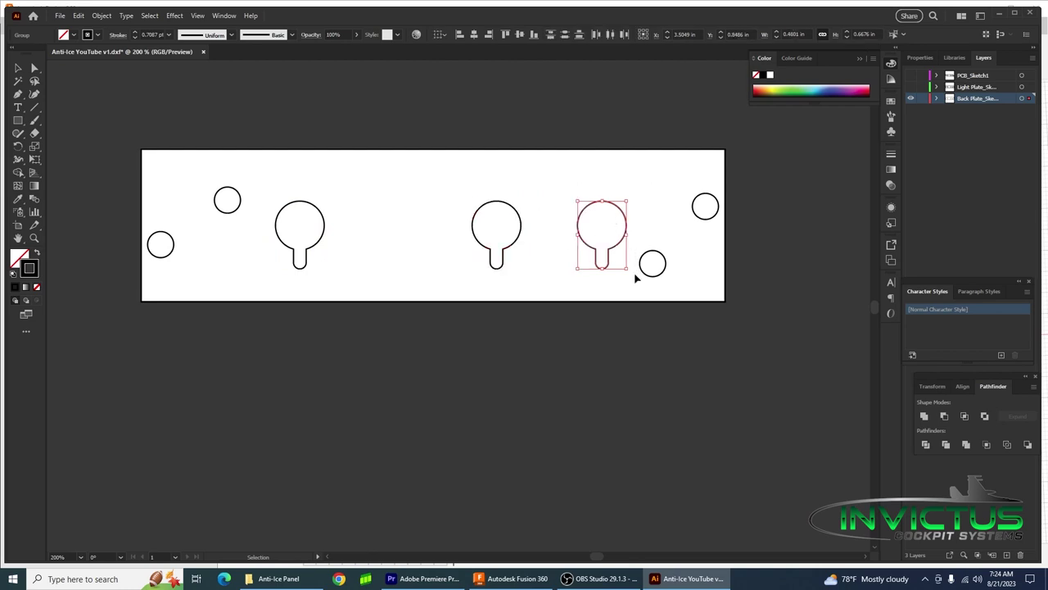
pyautogui.click(493, 150)
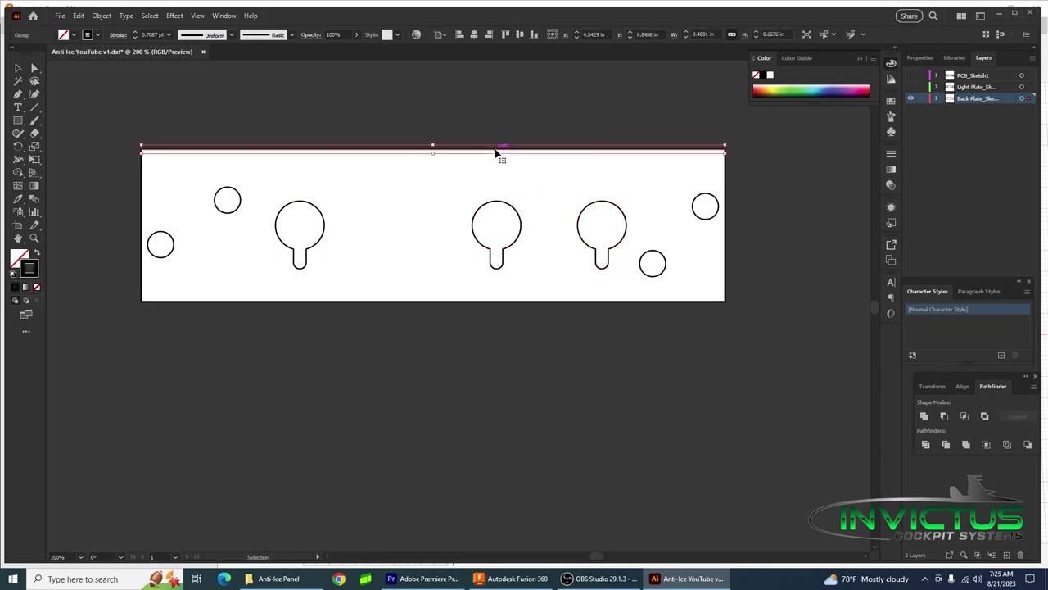
pyautogui.click(144, 203)
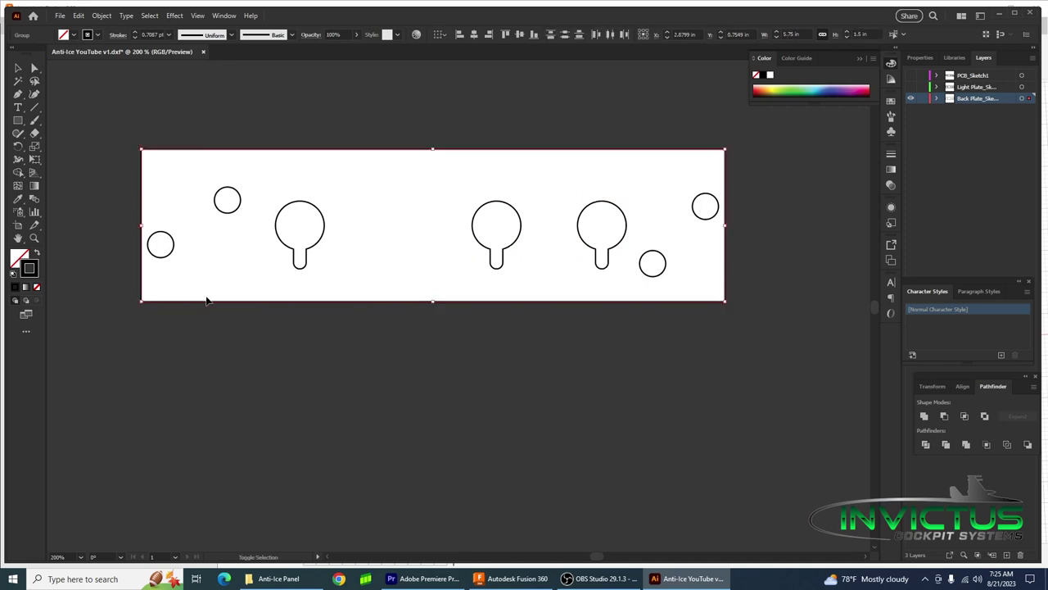
pyautogui.click(725, 249)
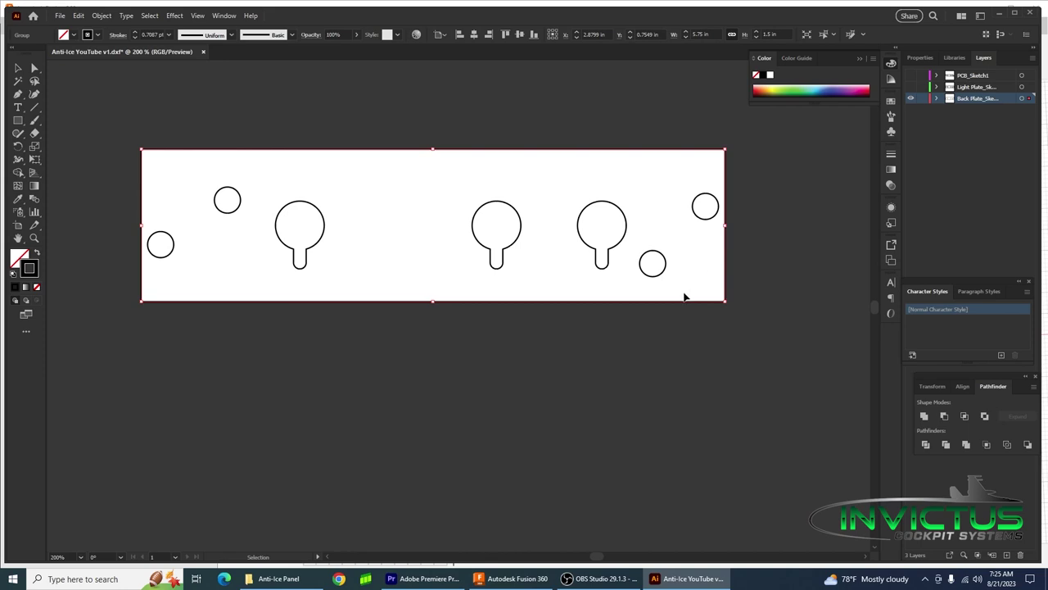
pyautogui.click(620, 361)
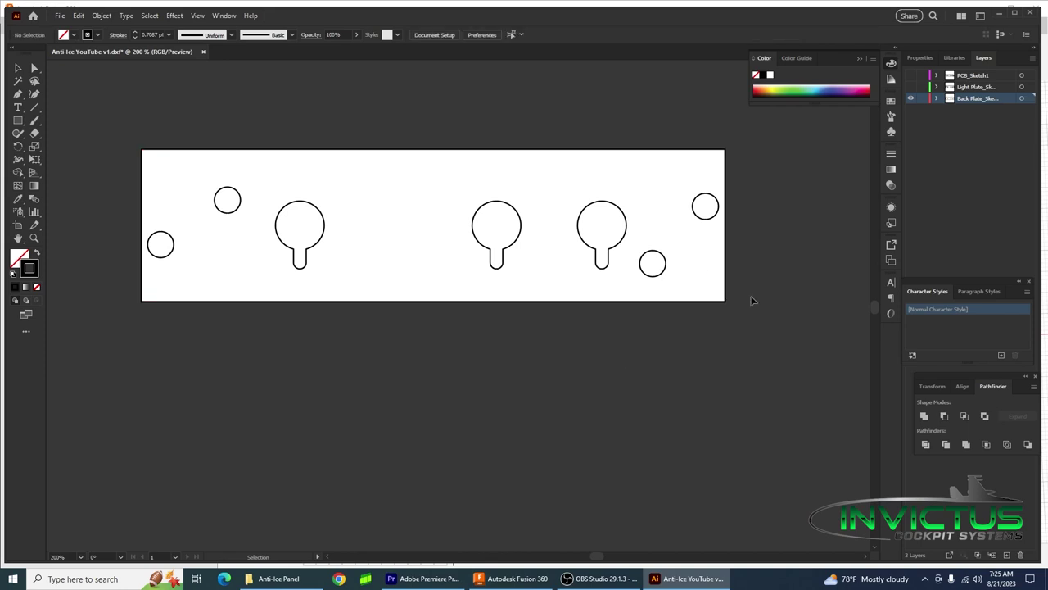
# - Show only the Light Plate layer and delete its top-right and left edge circles
pyautogui.click(911, 87)
pyautogui.click(912, 99)
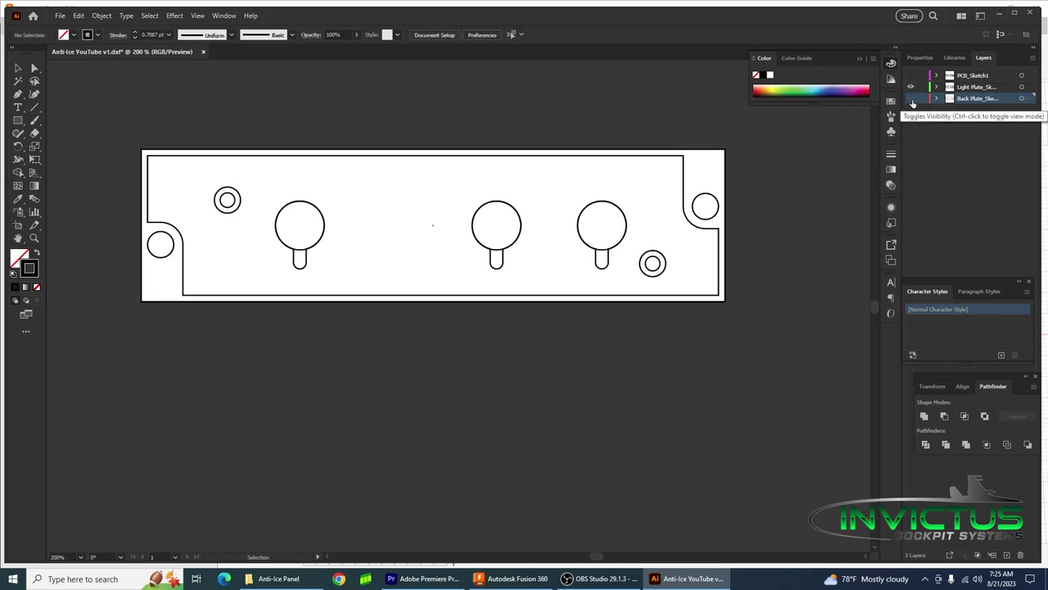
pyautogui.click(719, 152)
pyautogui.click(720, 153)
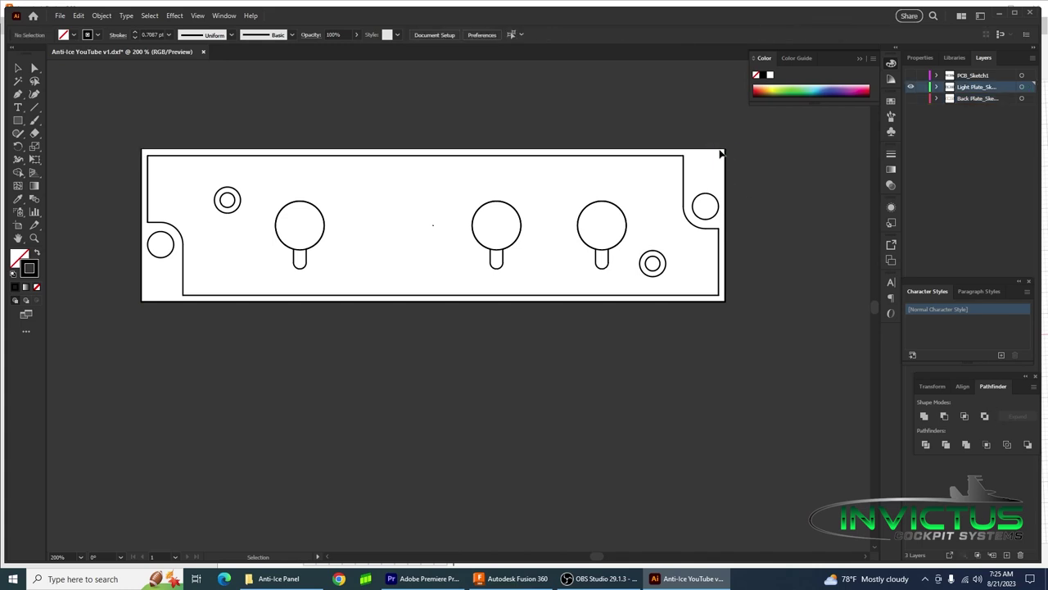
pyautogui.click(722, 158)
pyautogui.click(723, 167)
pyautogui.click(713, 197)
pyautogui.press('Delete')
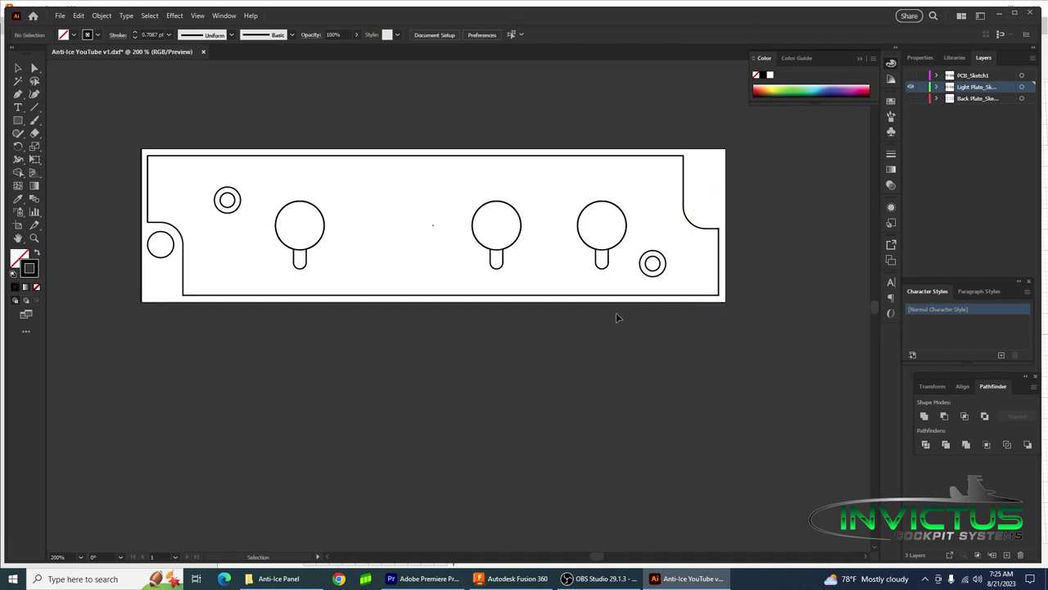
pyautogui.click(147, 256)
pyautogui.press('Delete')
# - Delete the top-left outer ring, the first circle's stem pieces and the stray point
pyautogui.click(237, 209)
pyautogui.press('Delete')
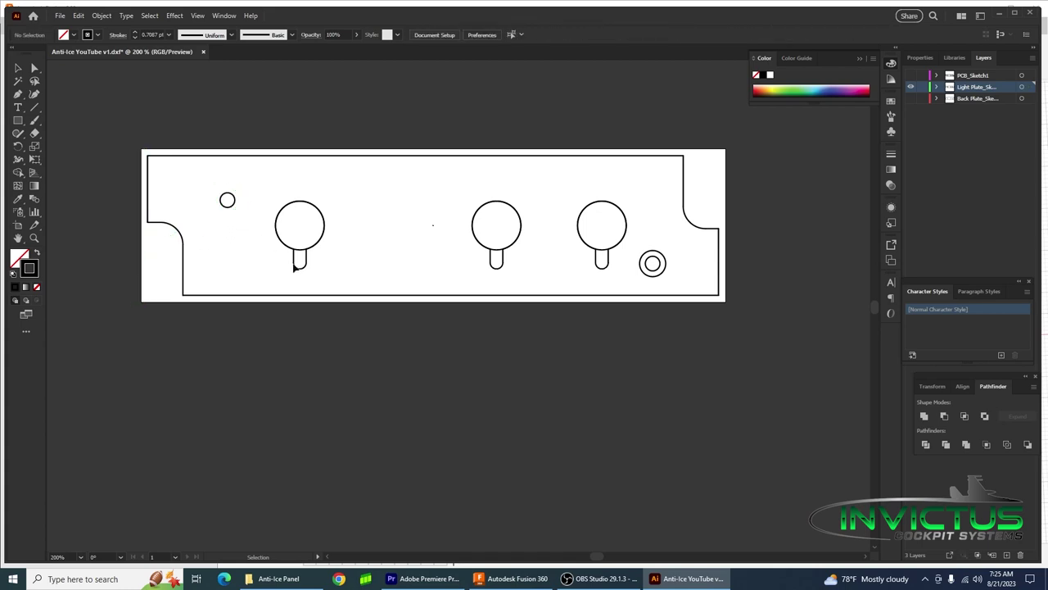
pyautogui.click(297, 265)
pyautogui.press('Delete')
pyautogui.click(297, 267)
pyautogui.press('Delete')
pyautogui.click(306, 260)
pyautogui.press('Delete')
pyautogui.click(432, 226)
pyautogui.press('Delete')
# - Delete the second and third circles' stems and the bottom-right outer ring
pyautogui.click(492, 261)
pyautogui.press('Delete')
pyautogui.click(493, 266)
pyautogui.press('Delete')
pyautogui.click(596, 263)
pyautogui.press('Delete')
pyautogui.click(607, 261)
pyautogui.press('Delete')
pyautogui.click(644, 273)
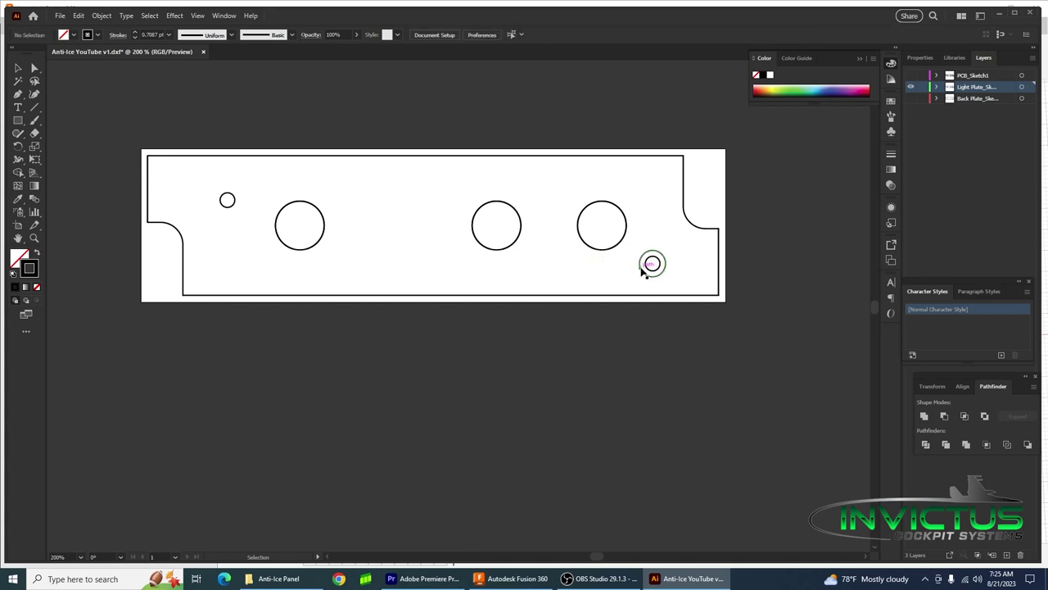
pyautogui.press('Delete')
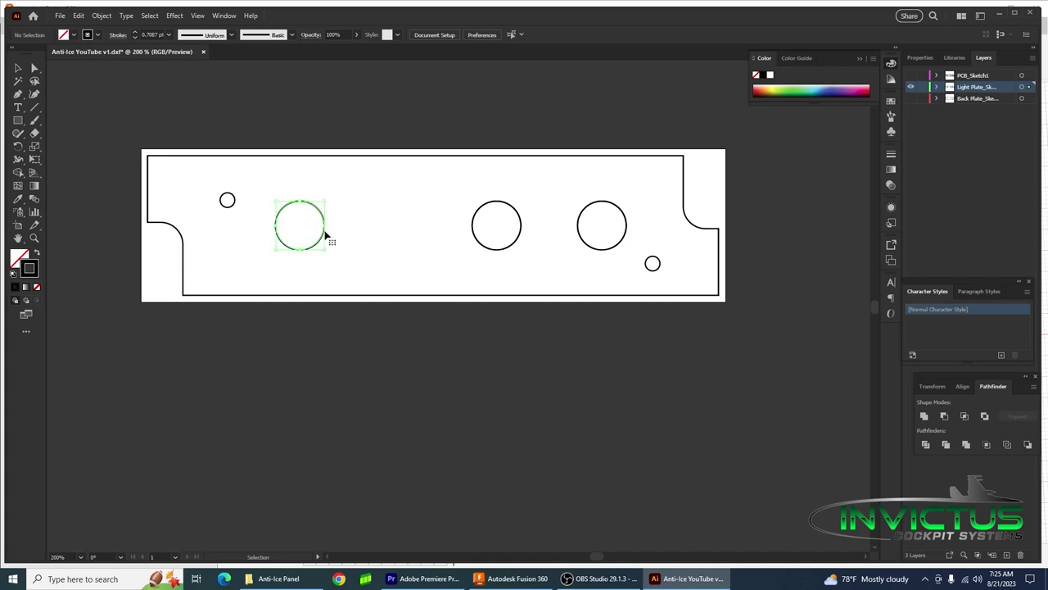
# - Send the first large circle to the back, then undo when it vanishes
pyautogui.click(328, 236)
pyautogui.rightClick(328, 237)
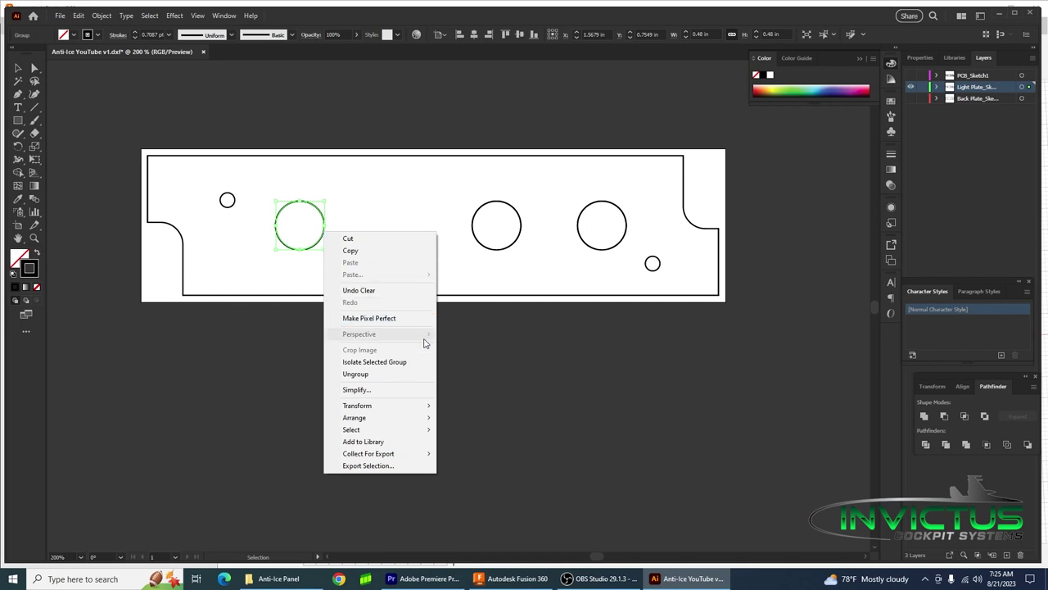
pyautogui.moveTo(410, 419)
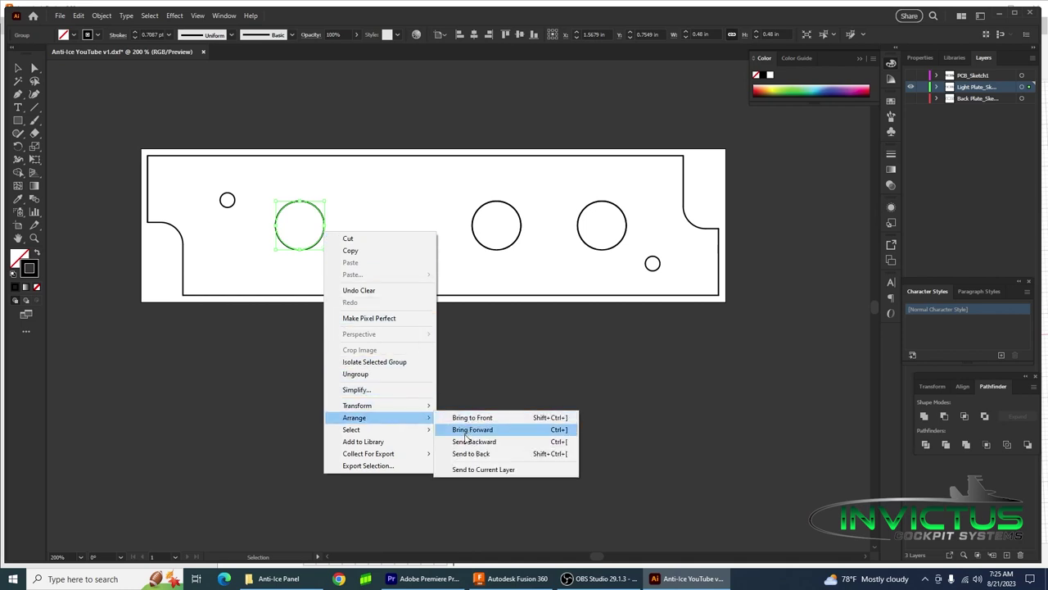
pyautogui.click(475, 453)
pyautogui.click(334, 213)
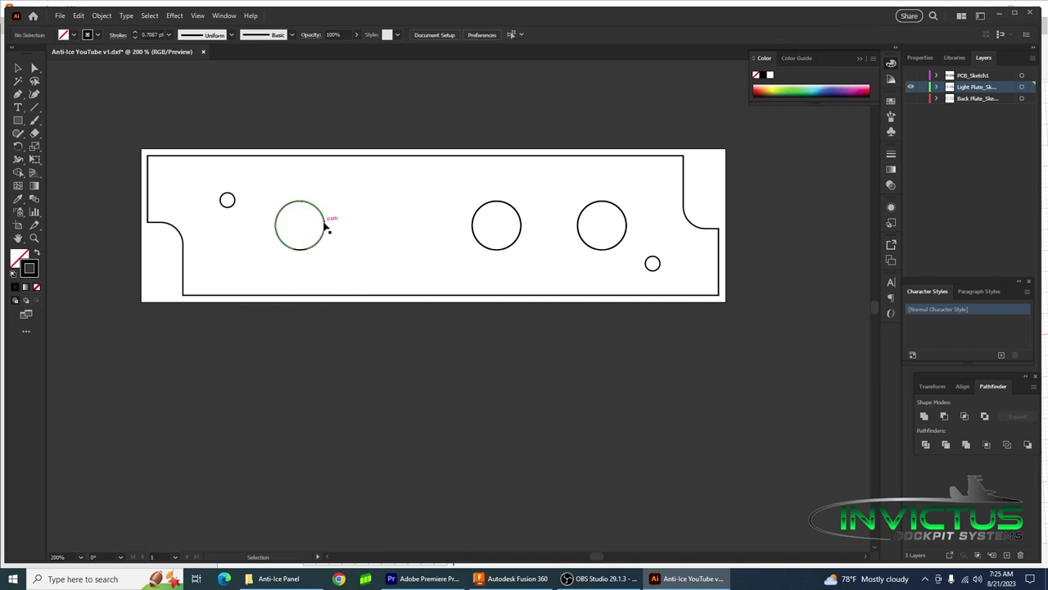
pyautogui.click(326, 226)
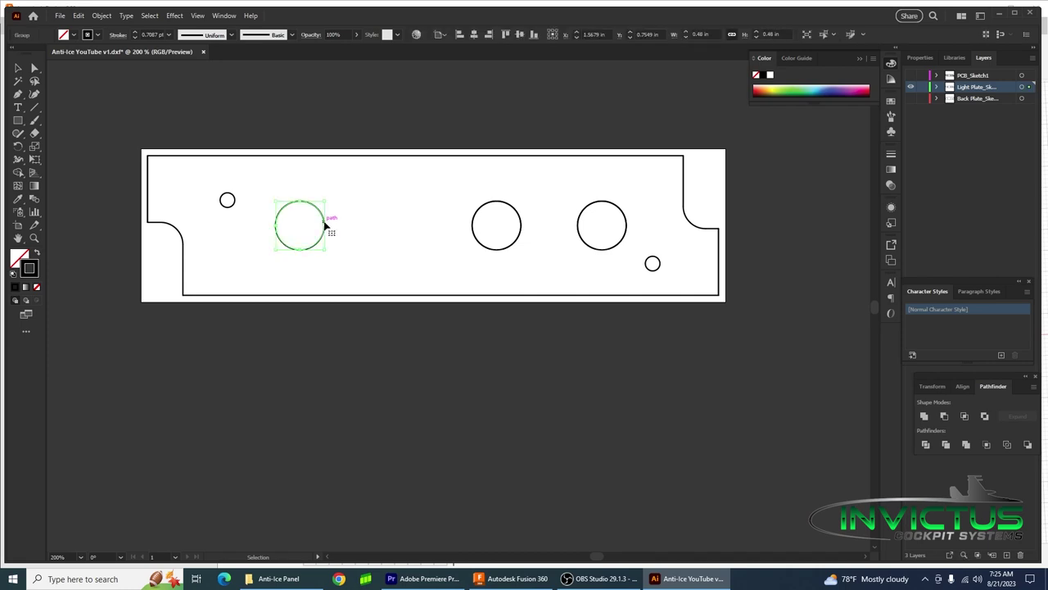
pyautogui.click(390, 227)
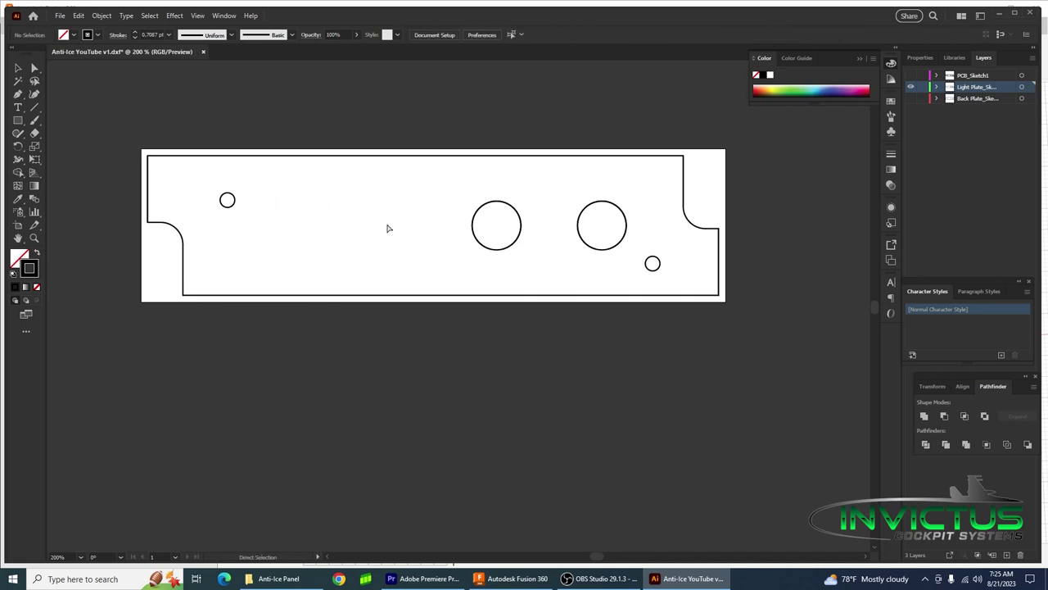
pyautogui.hotkey('ctrl', 'z')
pyautogui.click(570, 240)
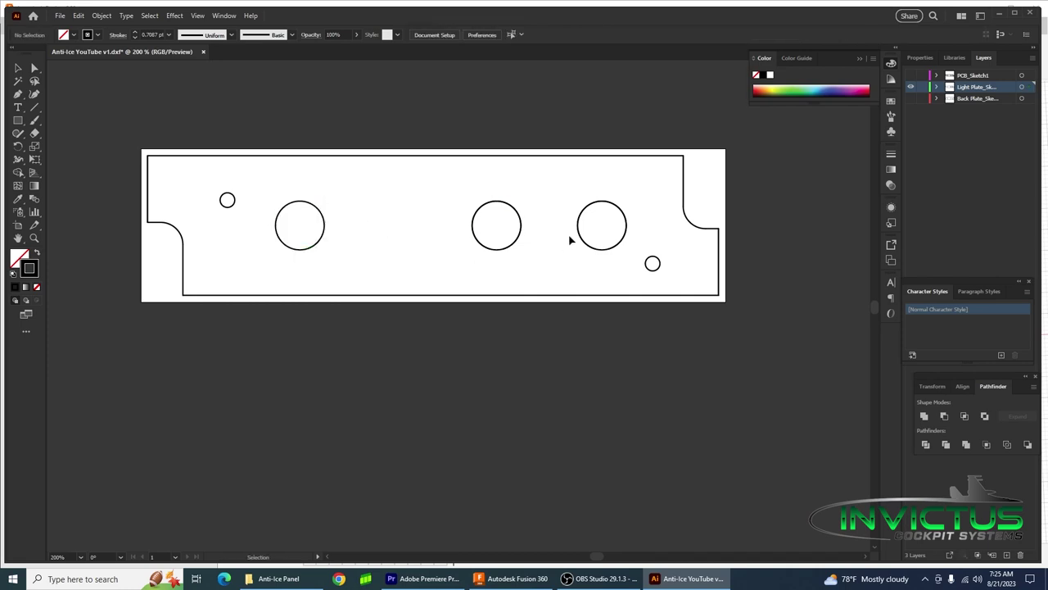
# - Send the middle and right large circles to the back with Arrange > Send to Back
pyautogui.click(521, 236)
pyautogui.rightClick(521, 235)
pyautogui.moveTo(543, 426)
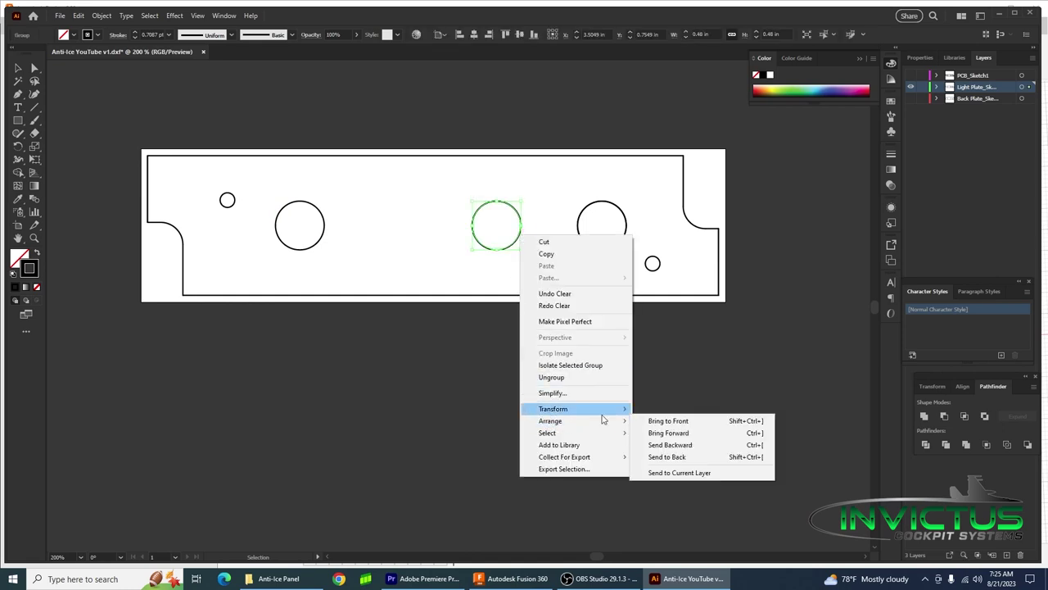
pyautogui.click(672, 458)
pyautogui.click(571, 266)
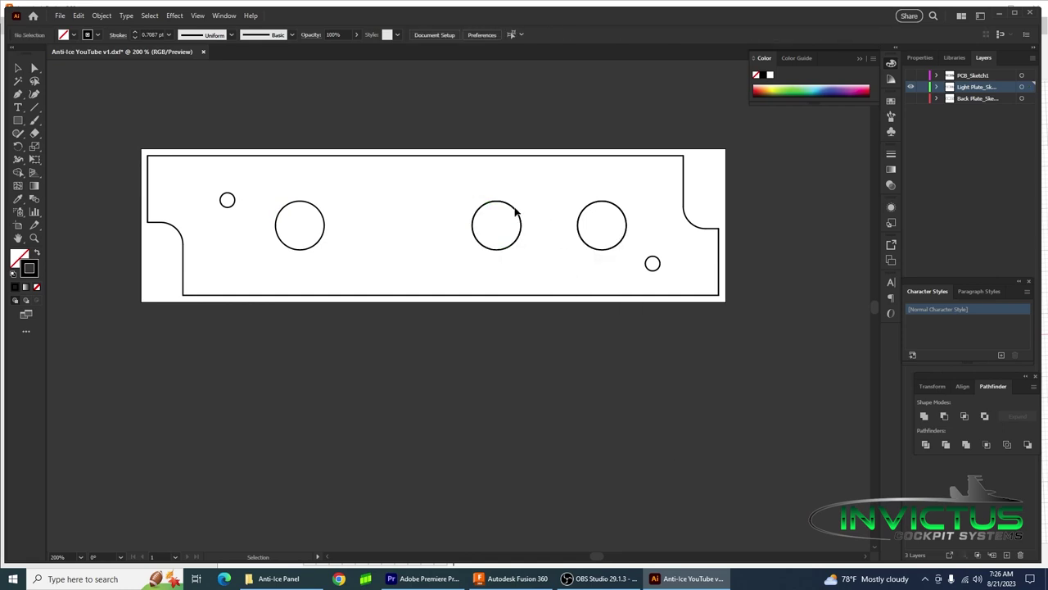
pyautogui.click(579, 231)
pyautogui.rightClick(579, 232)
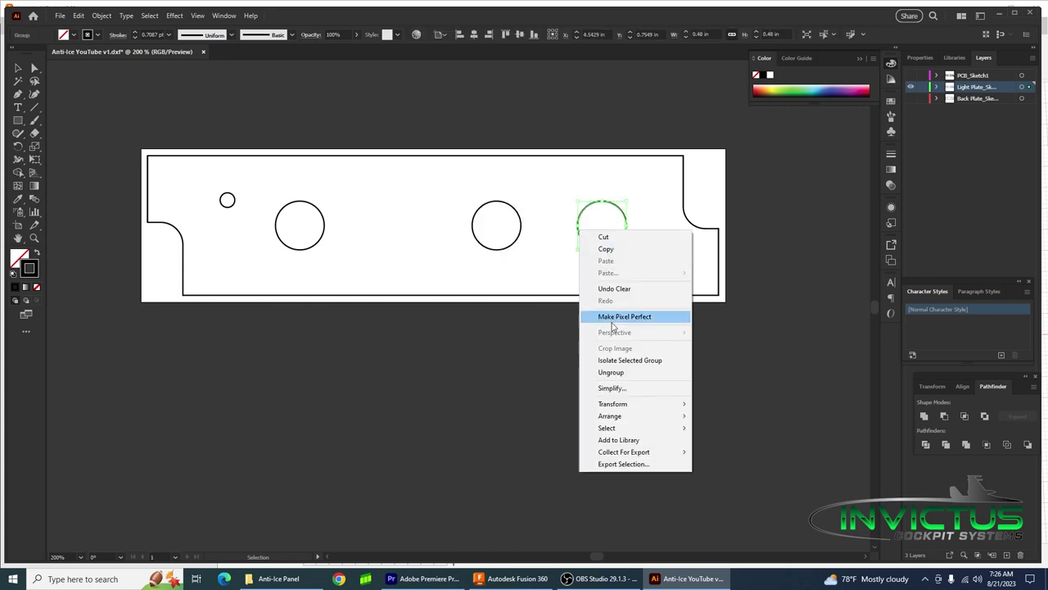
pyautogui.moveTo(634, 417)
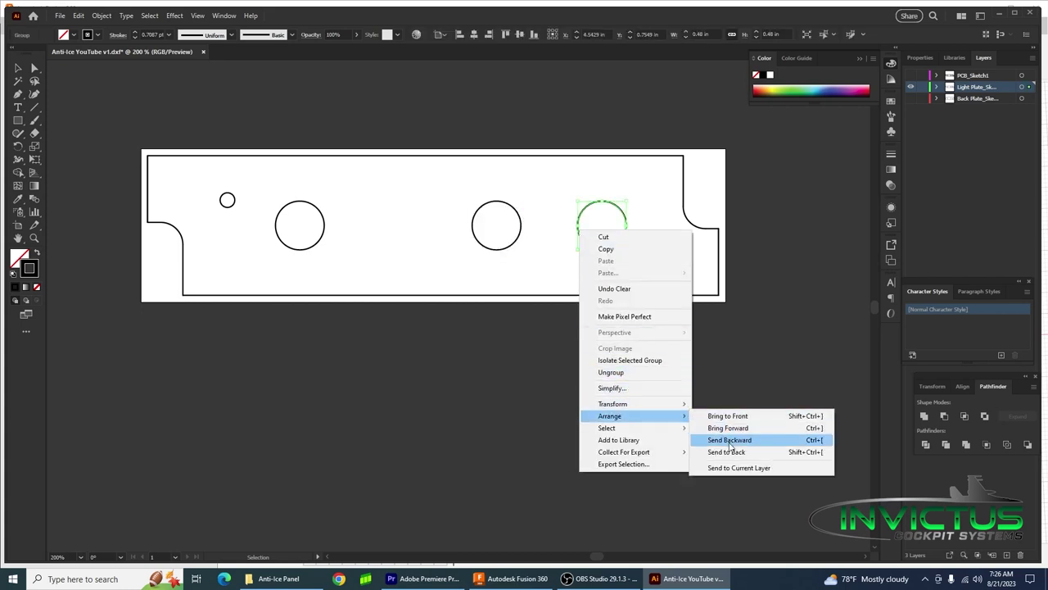
pyautogui.click(726, 453)
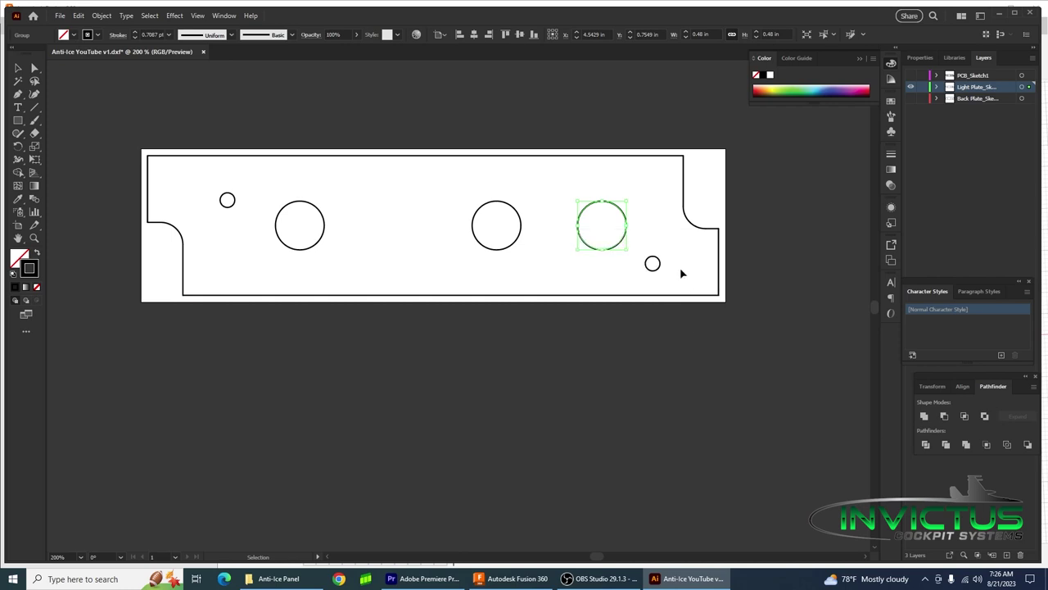
pyautogui.click(627, 208)
pyautogui.click(627, 212)
pyautogui.click(623, 212)
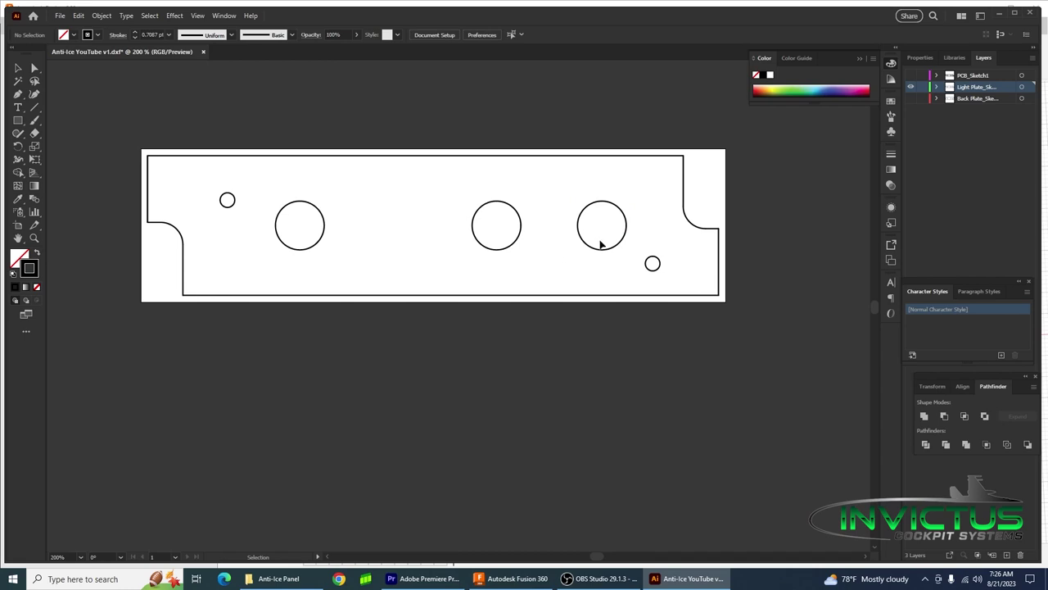
# - Select all eight outer outline edges and corner curves and join them with Ctrl+J
pyautogui.click(181, 156)
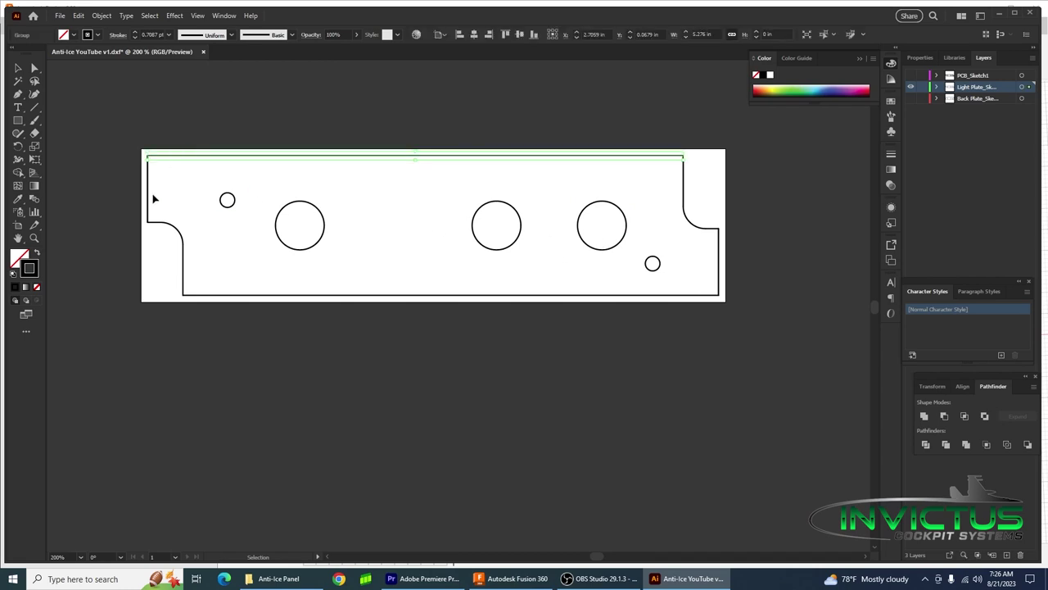
pyautogui.keyDown('shift'); pyautogui.click(149, 198); pyautogui.keyUp('shift')
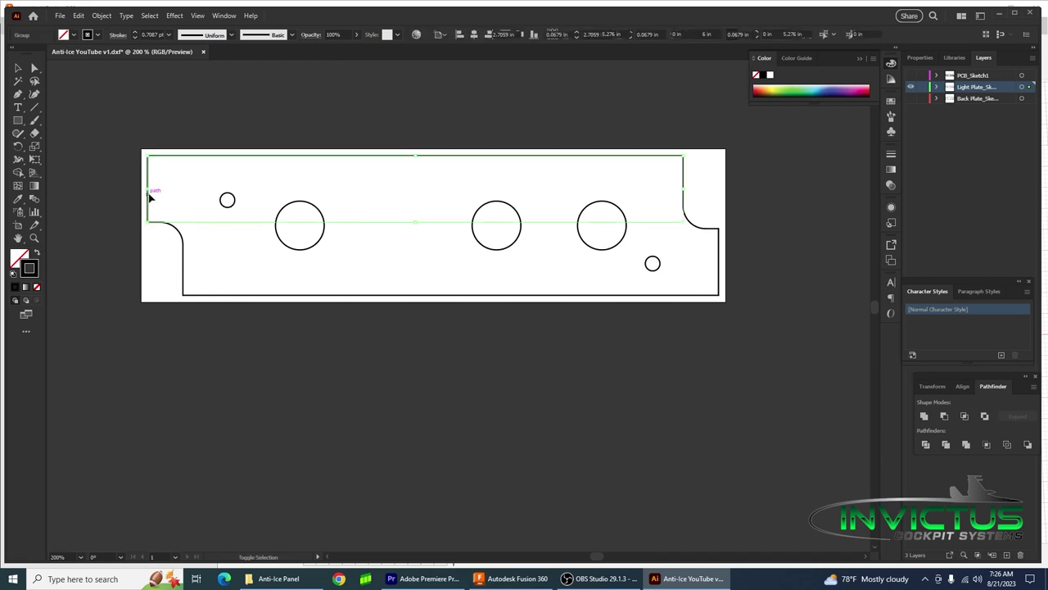
pyautogui.keyDown('shift'); pyautogui.click(174, 226); pyautogui.keyUp('shift')
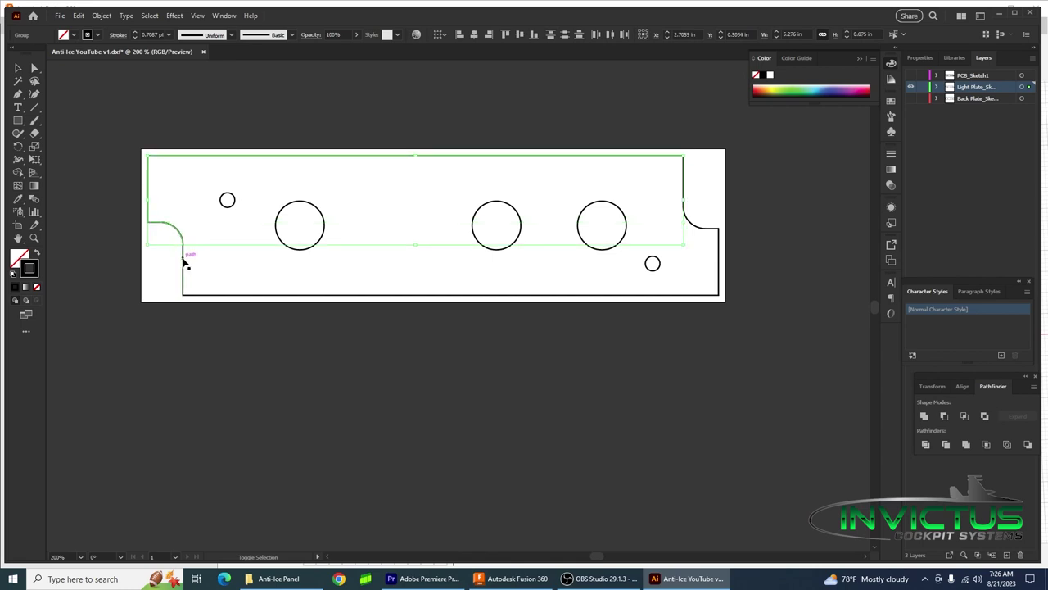
pyautogui.keyDown('shift'); pyautogui.click(197, 295); pyautogui.keyUp('shift')
pyautogui.keyDown('shift'); pyautogui.click(206, 296); pyautogui.keyUp('shift')
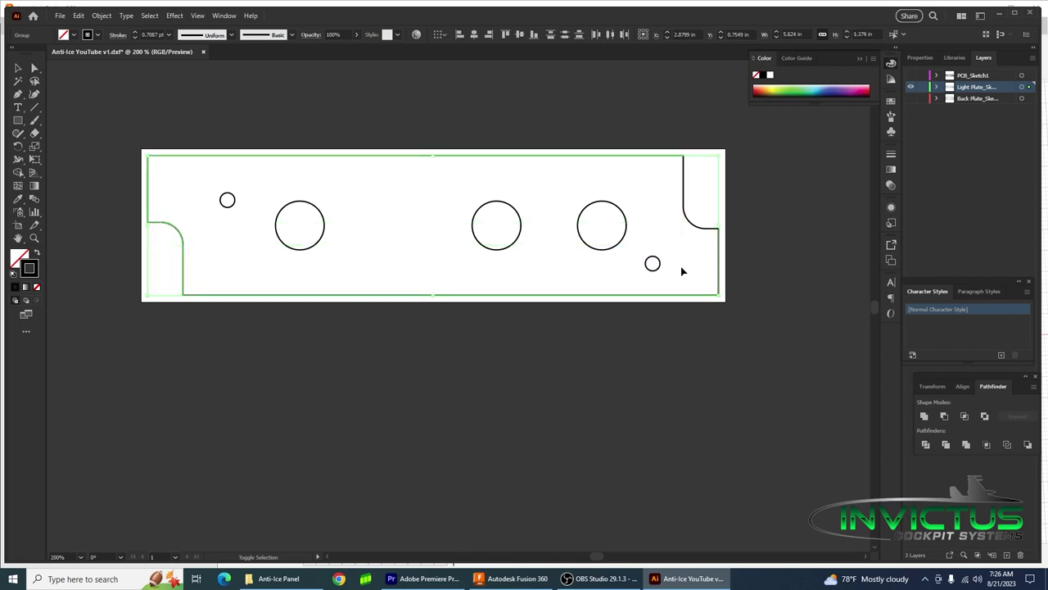
pyautogui.keyDown('shift'); pyautogui.click(718, 277); pyautogui.keyUp('shift')
pyautogui.keyDown('shift'); pyautogui.click(695, 224); pyautogui.keyUp('shift')
pyautogui.keyDown('shift'); pyautogui.click(683, 186); pyautogui.keyUp('shift')
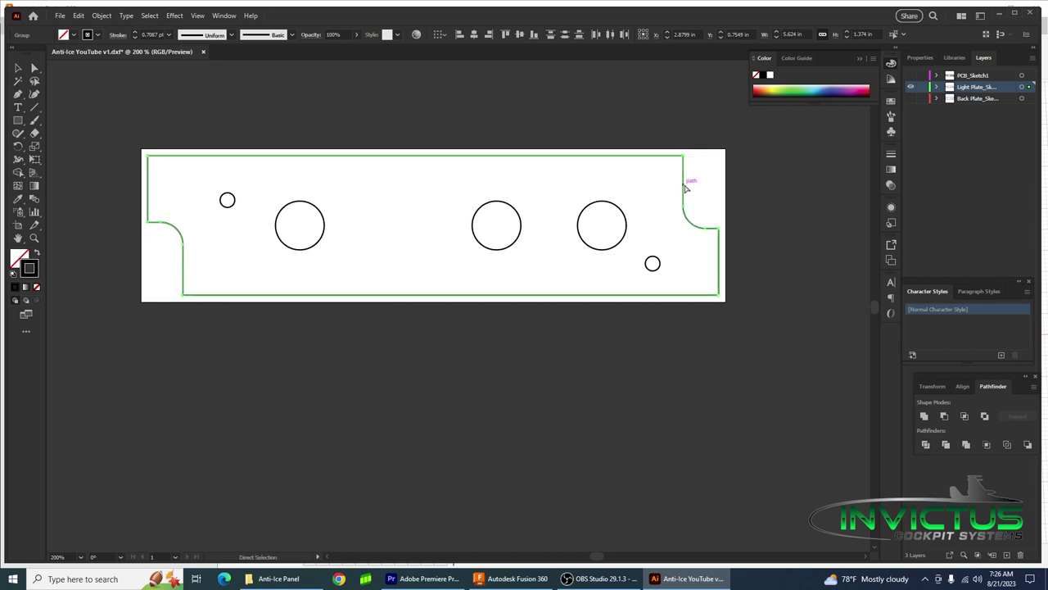
pyautogui.hotkey('ctrl', 'j')
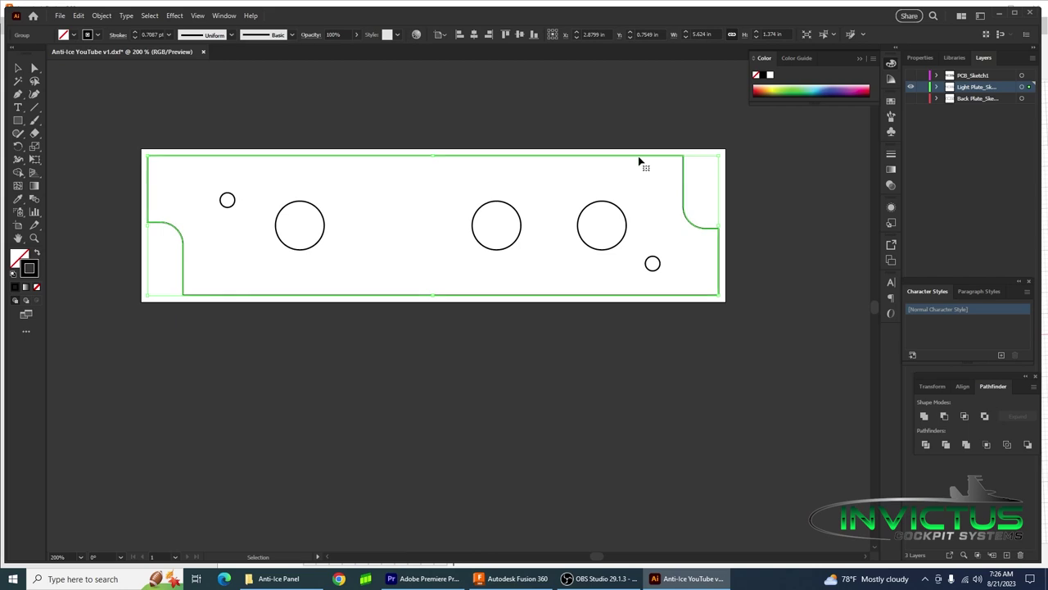
pyautogui.click(795, 277)
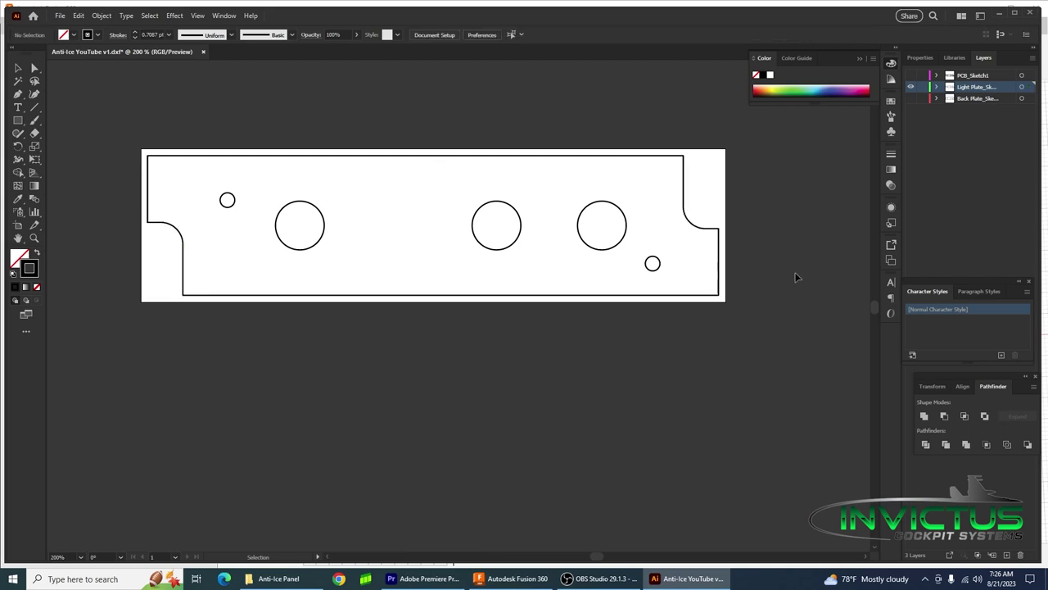
# - Make PCB_Sketch1 the active, visible layer and inspect its right outline segment
pyautogui.click(918, 78)
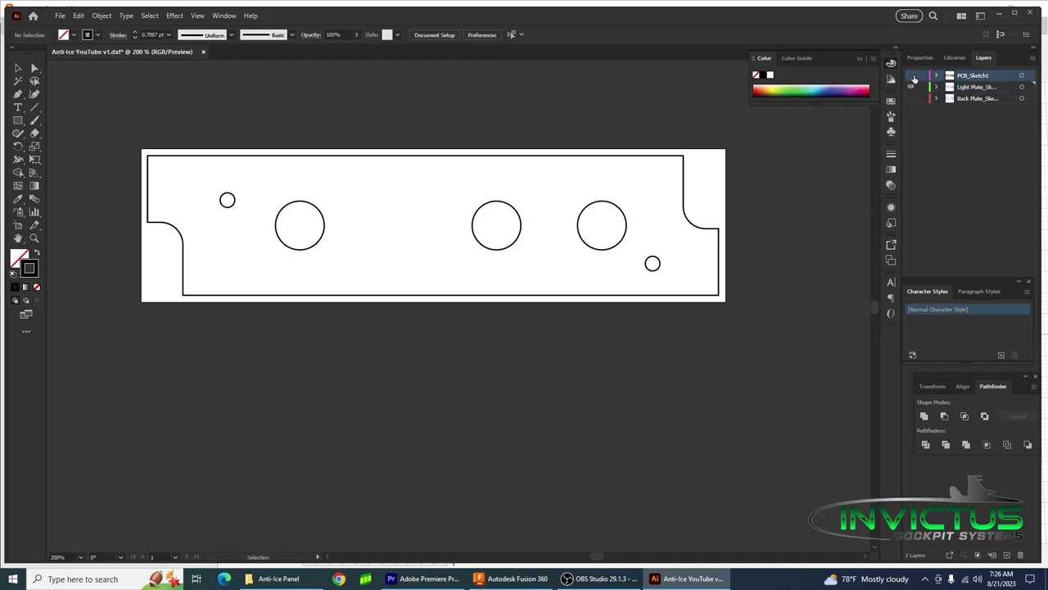
pyautogui.click(910, 75)
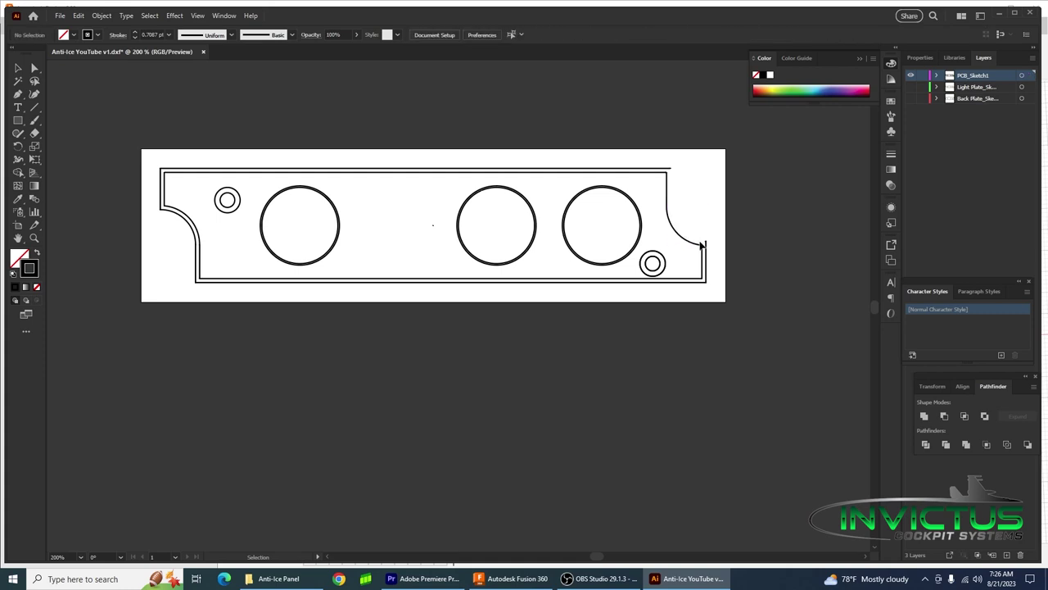
pyautogui.click(708, 254)
pyautogui.click(688, 184)
# - Delete the duplicate top, left vertical, left corner arc, inner left and bottom outline lines
pyautogui.click(589, 169)
pyautogui.press('Delete')
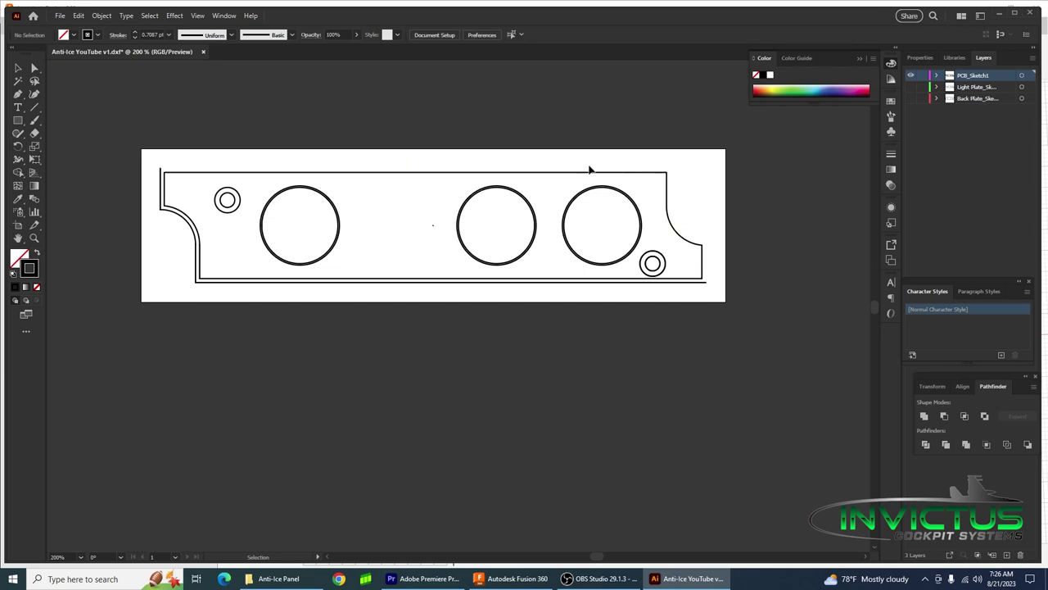
pyautogui.click(161, 196)
pyautogui.press('Delete')
pyautogui.click(175, 218)
pyautogui.press('Delete')
pyautogui.click(197, 257)
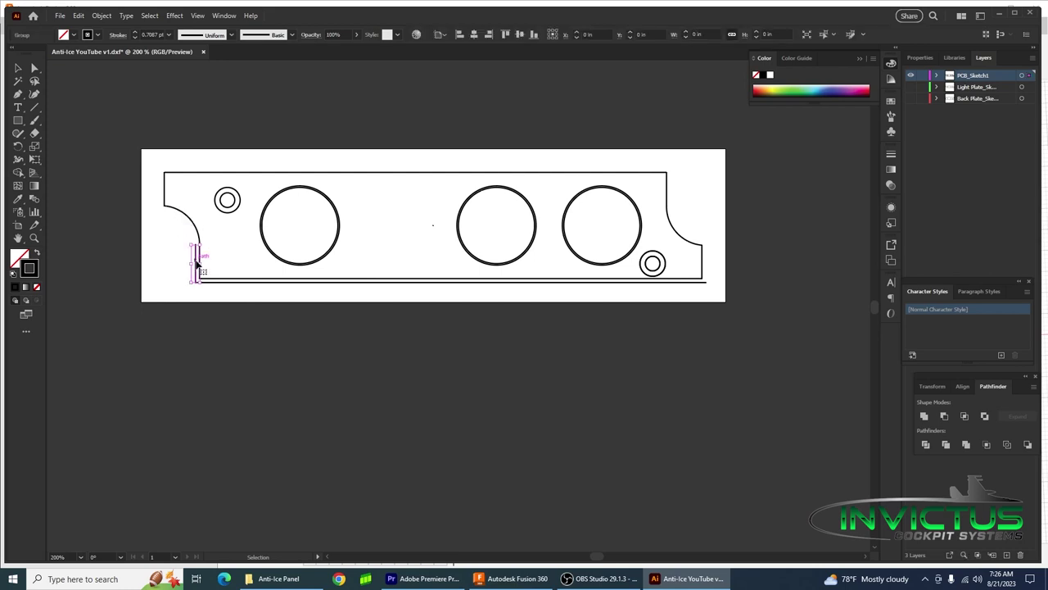
pyautogui.press('Delete')
pyautogui.click(219, 284)
pyautogui.press('Delete')
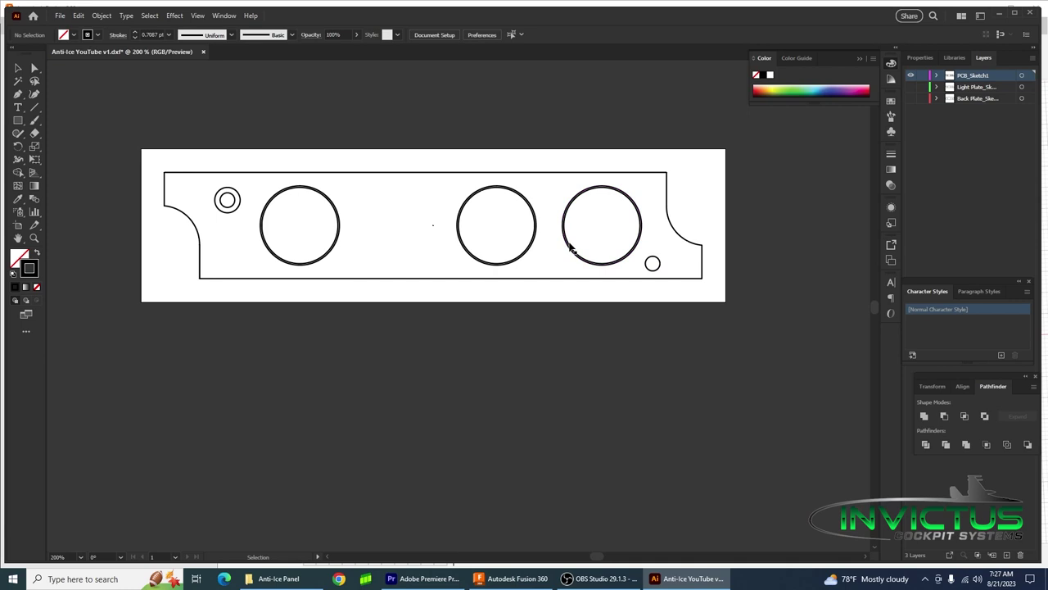
# - Delete the inner rings of the right and left double circles
pyautogui.keyDown('alt'); pyautogui.scroll(3, 571, 249); pyautogui.keyUp('alt')
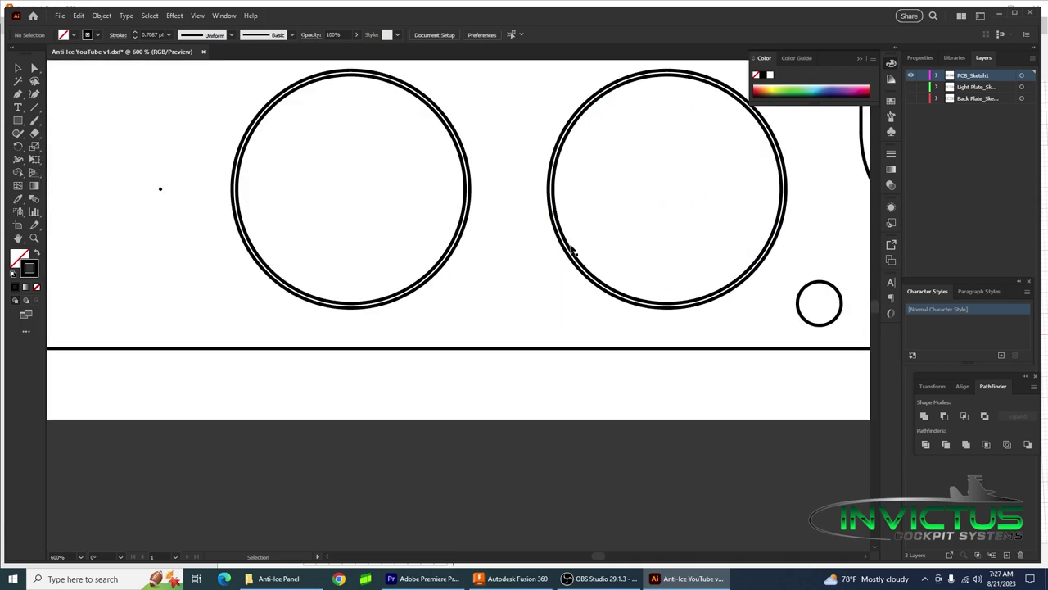
pyautogui.click(573, 255)
pyautogui.press('Delete')
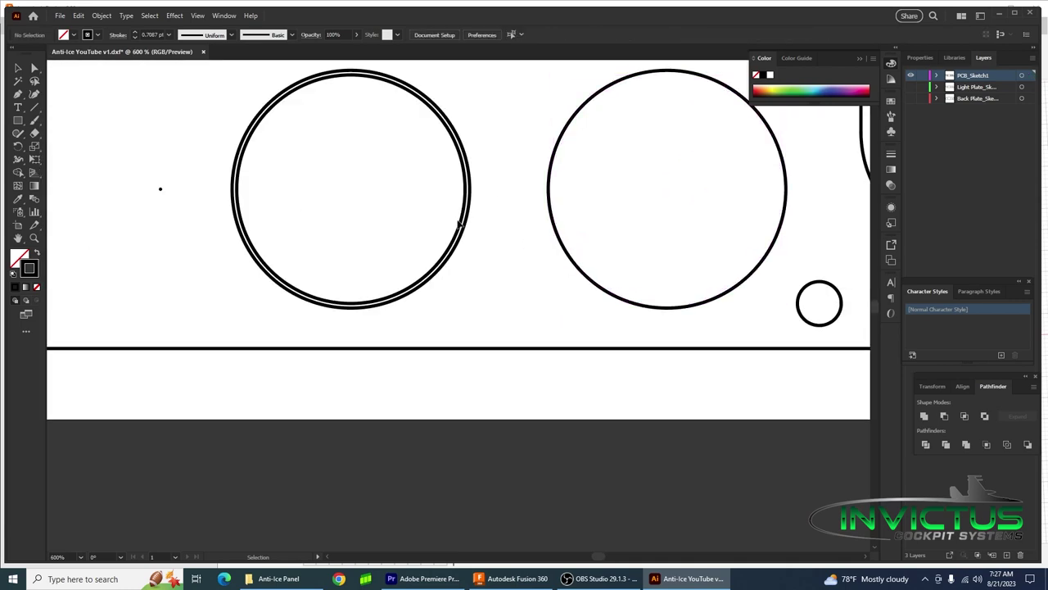
pyautogui.click(462, 221)
pyautogui.press('Delete')
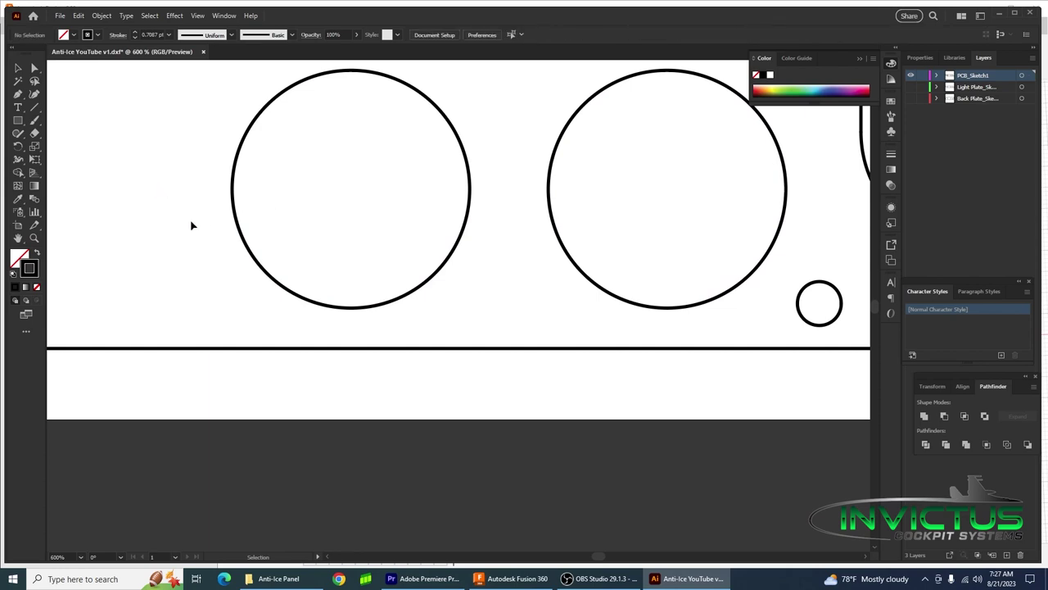
# - Remove the extra rings from the large circle and the small holes, leaving single paths
pyautogui.keyDown('alt'); pyautogui.scroll(-4, 197, 231); pyautogui.keyUp('alt')
pyautogui.keyDown('alt'); pyautogui.scroll(4, 374, 227); pyautogui.keyUp('alt')
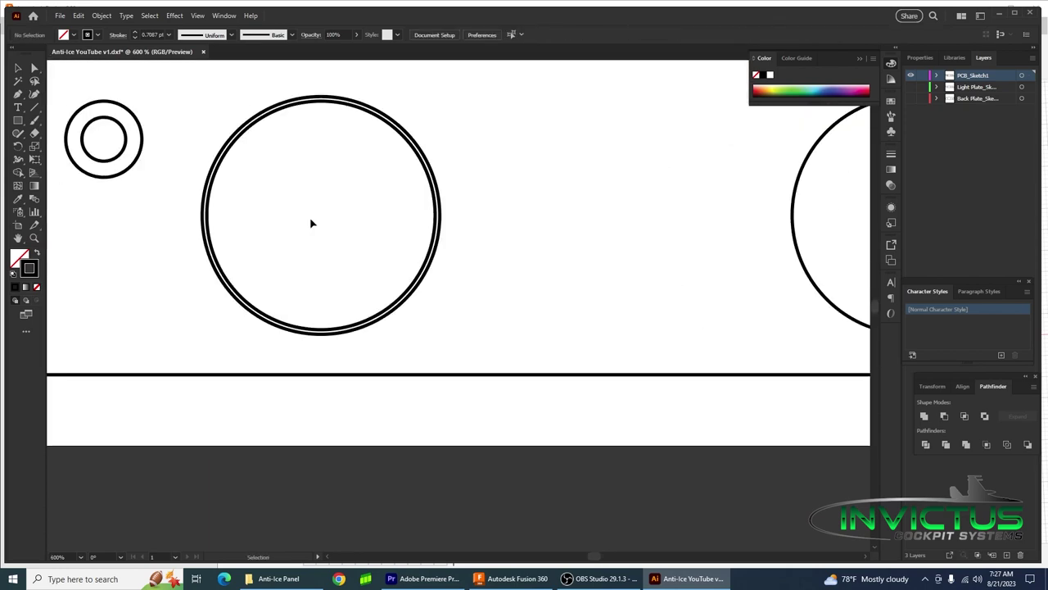
pyautogui.click(428, 168)
pyautogui.press('Delete')
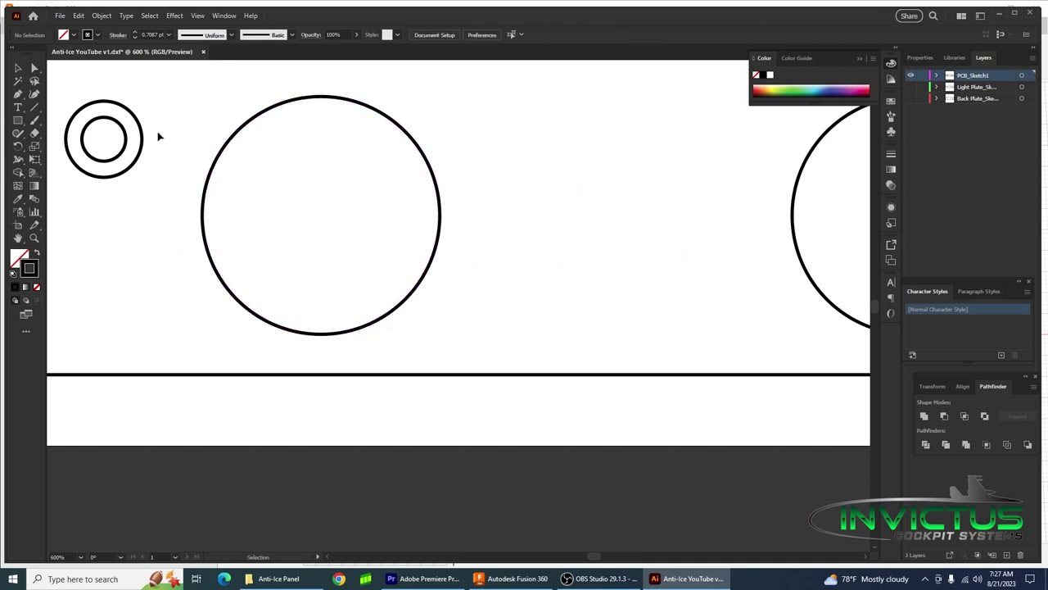
pyautogui.click(143, 141)
pyautogui.press('Delete')
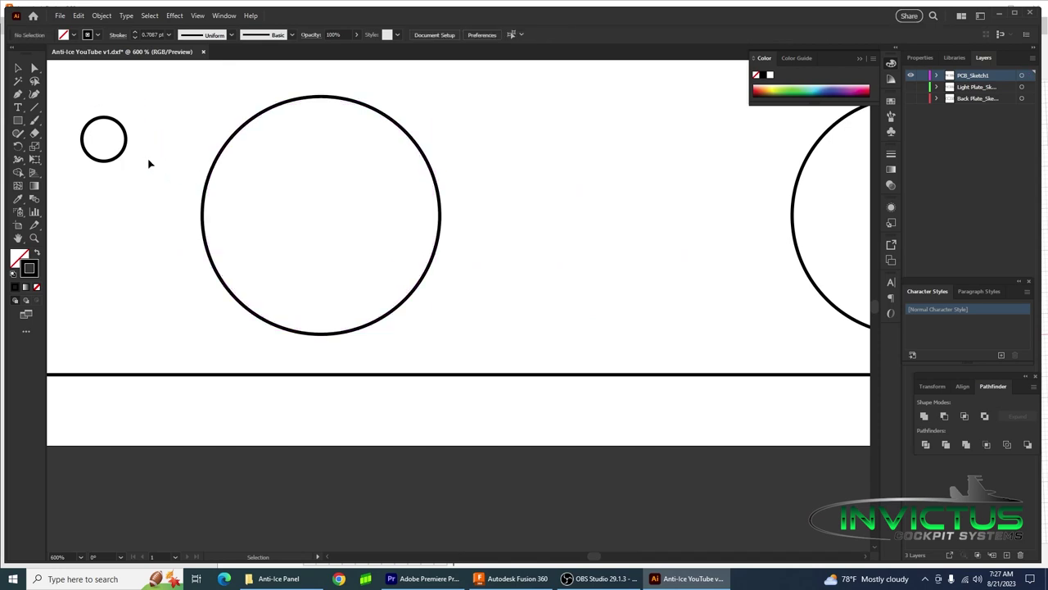
pyautogui.click(125, 145)
pyautogui.press('Delete')
pyautogui.click(205, 201)
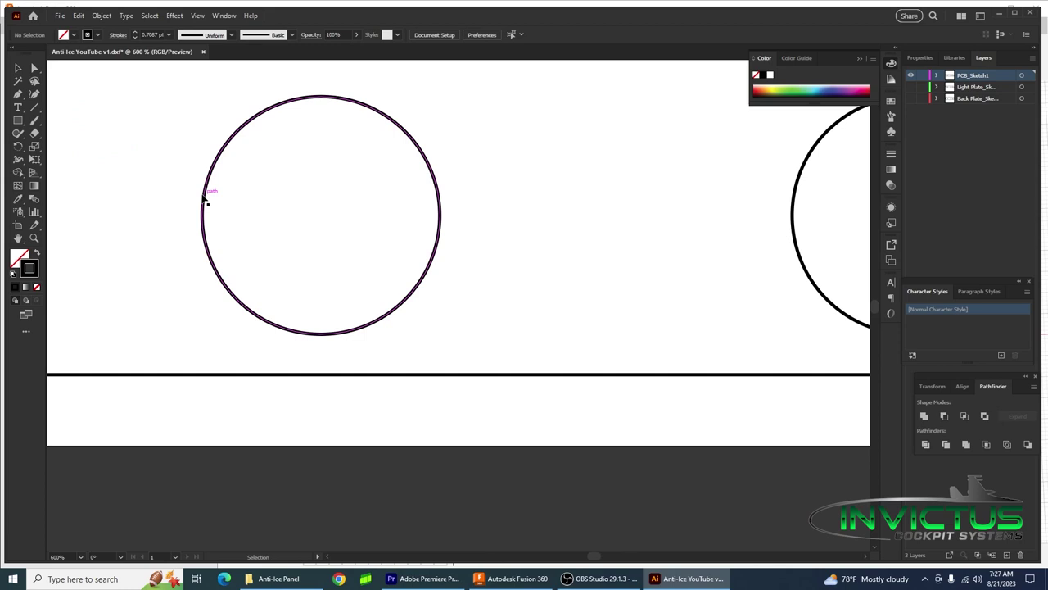
pyautogui.keyDown('alt'); pyautogui.scroll(-4, 205, 200); pyautogui.keyUp('alt')
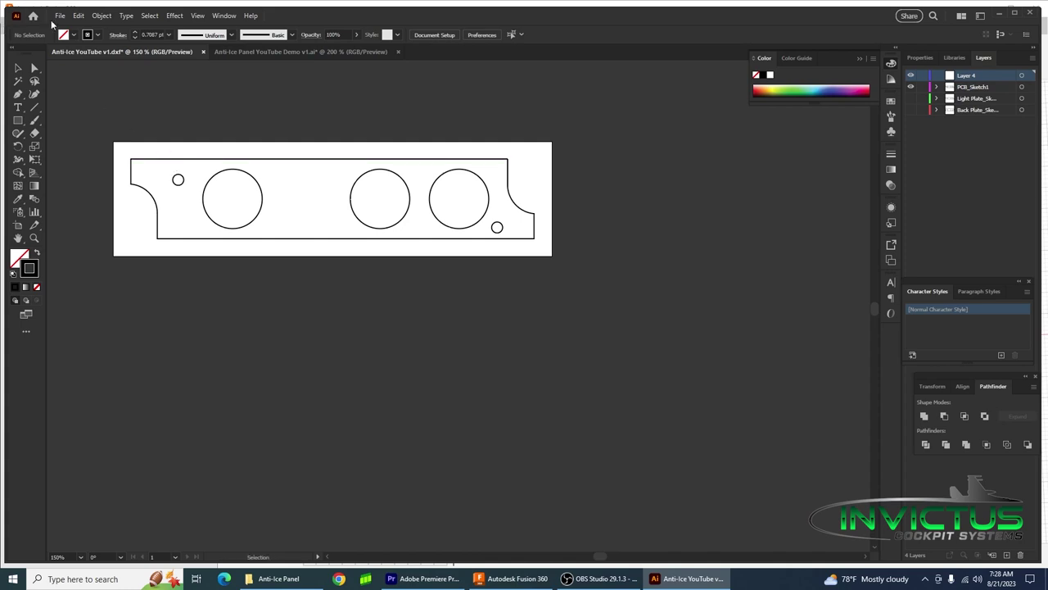
# - Paste the panel lettering in place on Layer 4 with Edit > Paste in Place
pyautogui.click(79, 16)
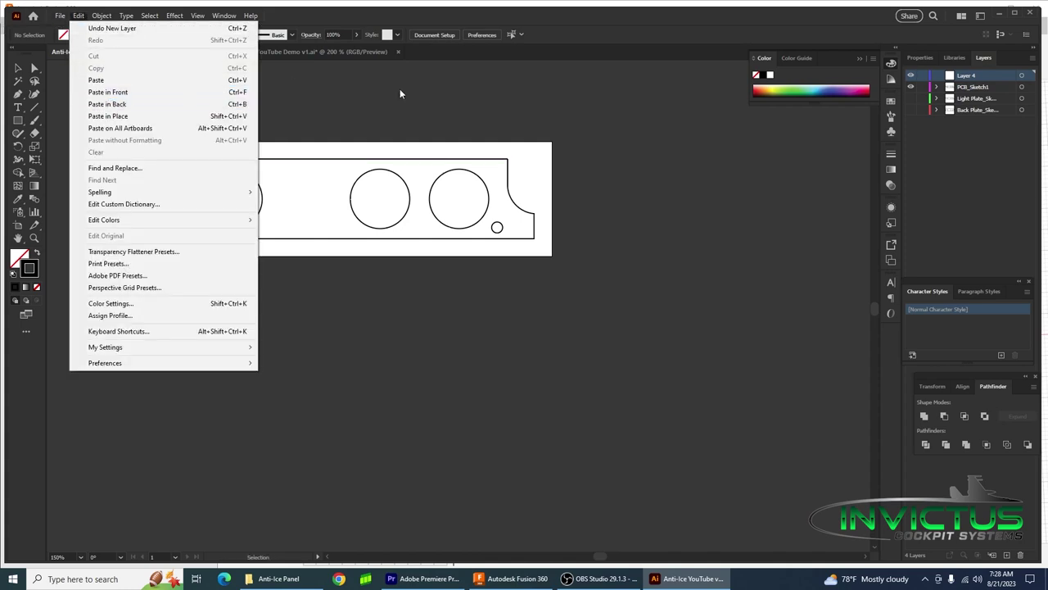
pyautogui.click(486, 114)
pyautogui.click(77, 17)
pyautogui.click(108, 116)
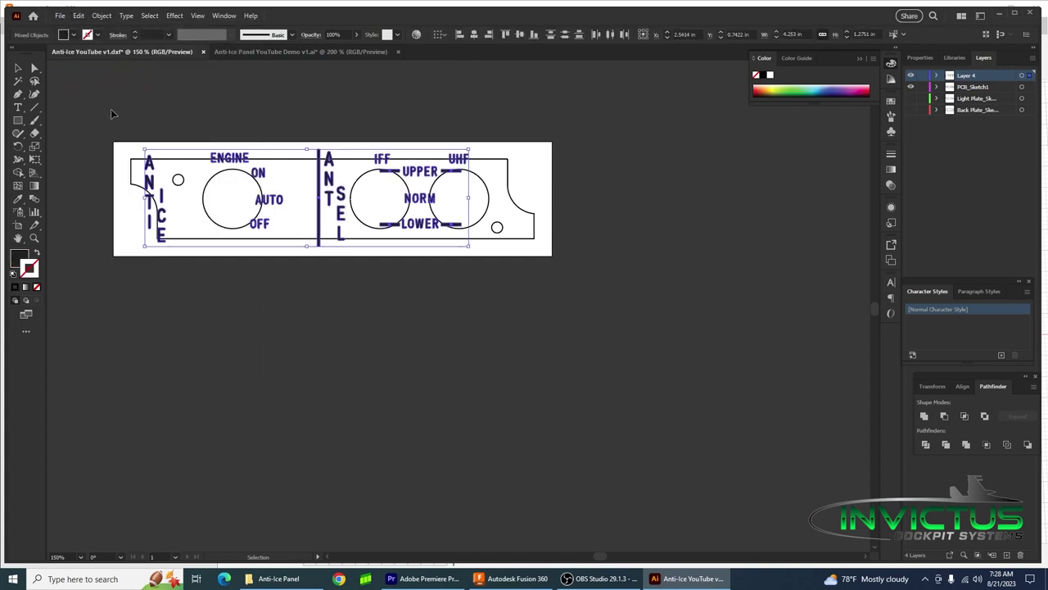
# - Deselect the lettering, hide the PCB_Sketch1 layer and show the Light Plate layer
pyautogui.click(739, 172)
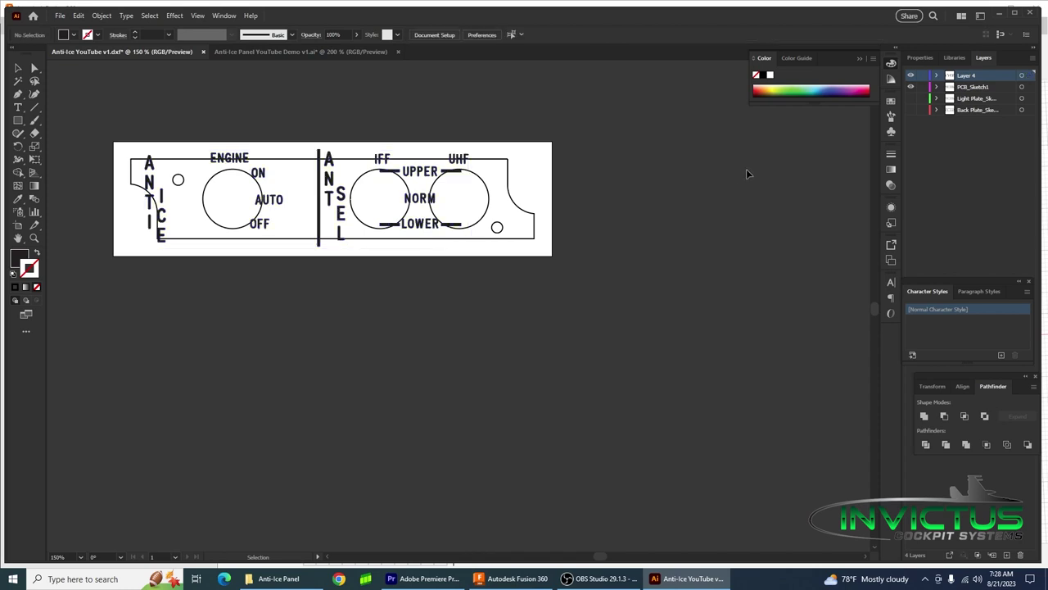
pyautogui.click(911, 87)
pyautogui.click(911, 98)
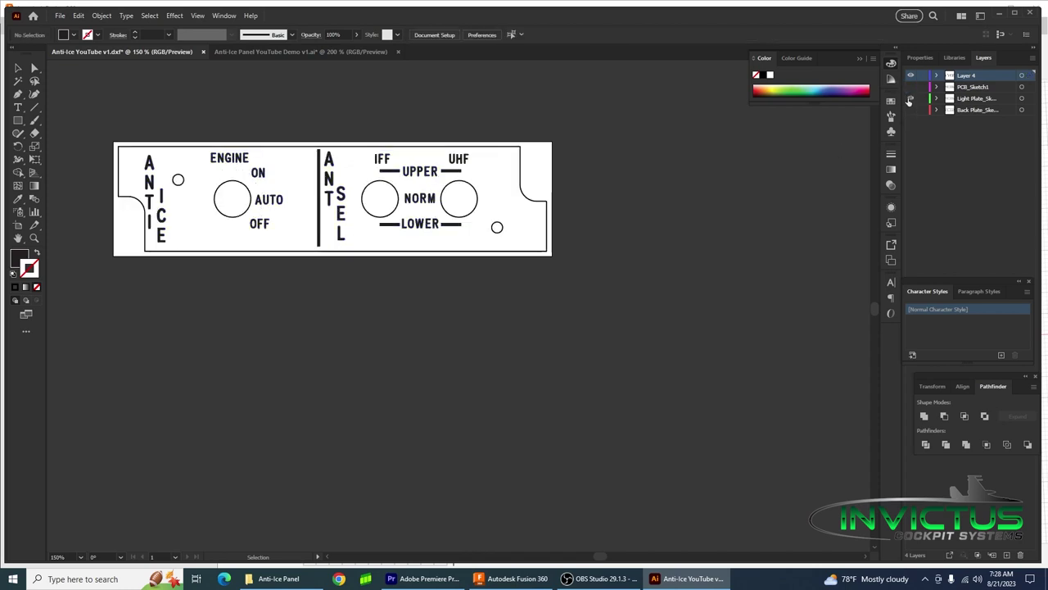